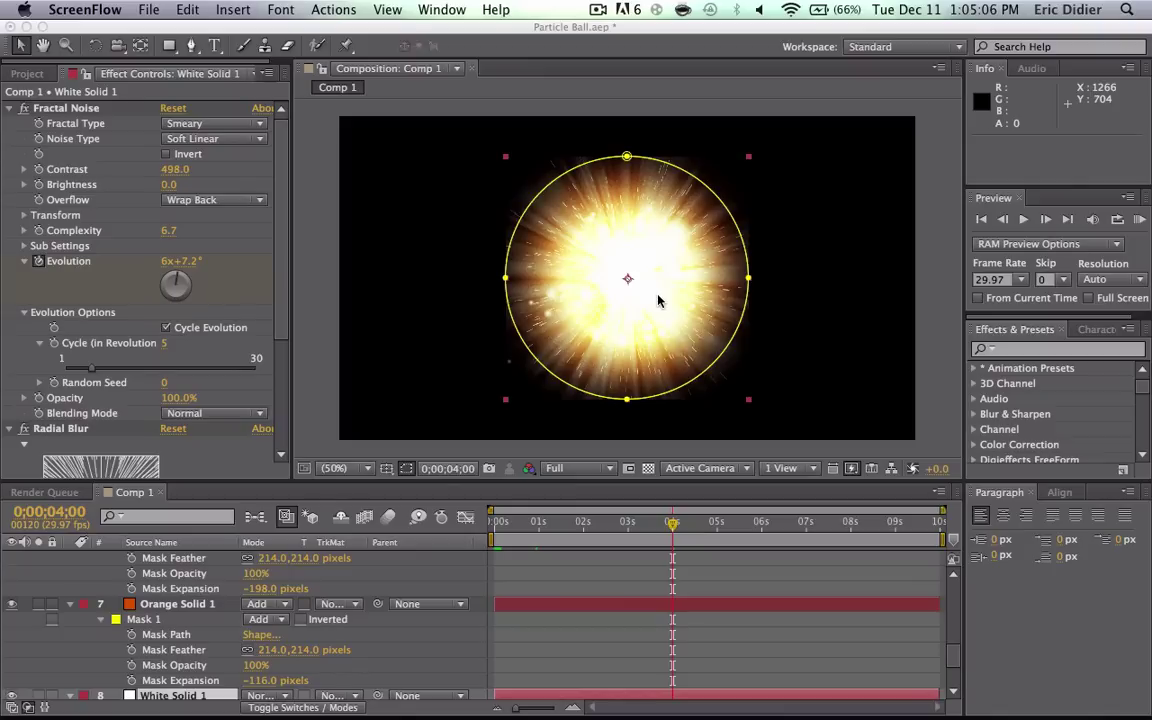
Step: Scrub the preview between about 2 and 8 seconds to review the animation
{"action": "left_click", "coordinate": [590, 528]}
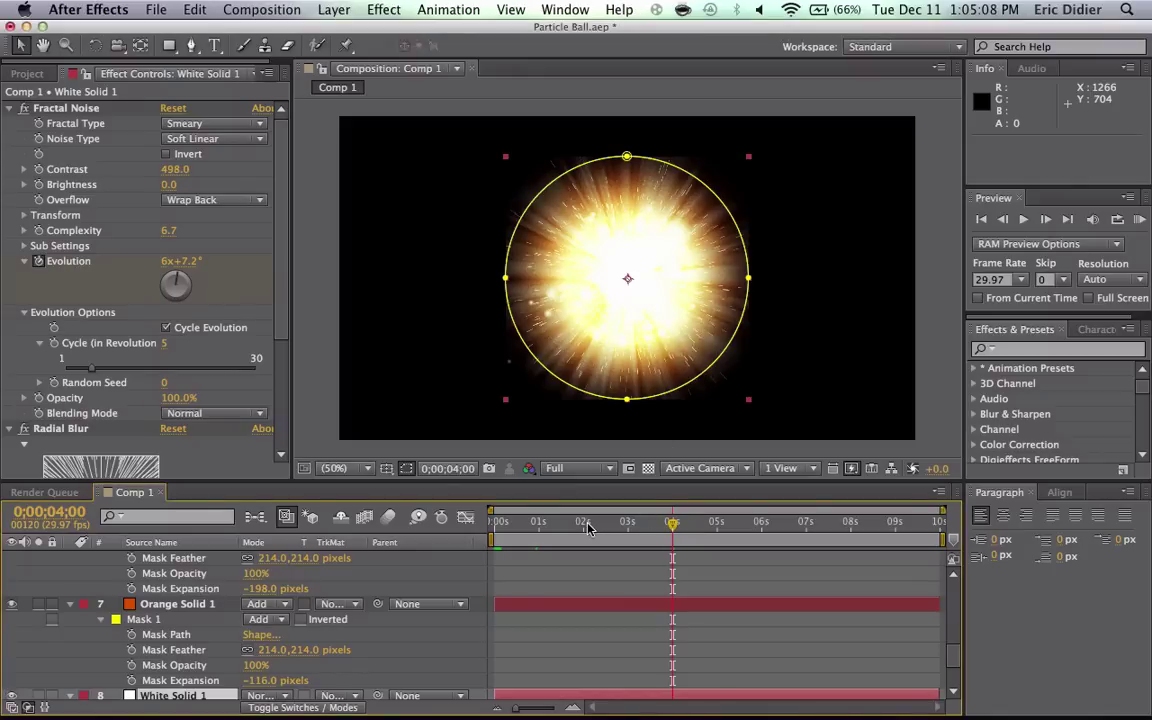
{"action": "left_click", "coordinate": [587, 526]}
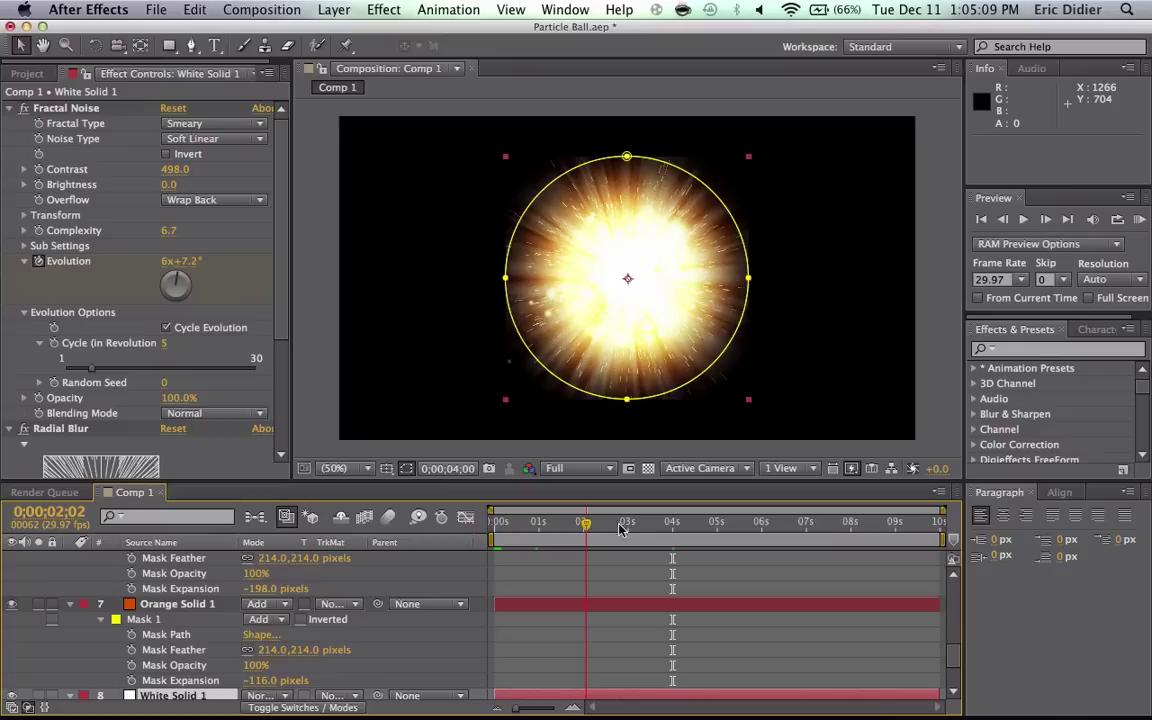
{"action": "left_click", "coordinate": [860, 527]}
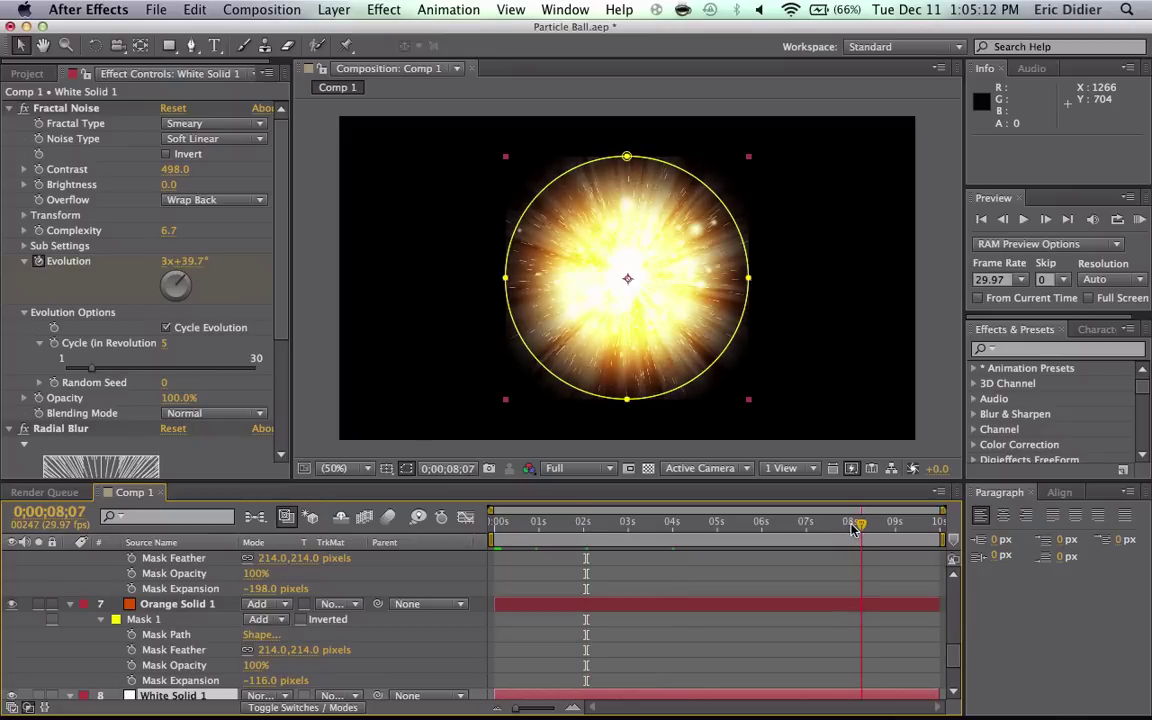
{"action": "left_click", "coordinate": [627, 526]}
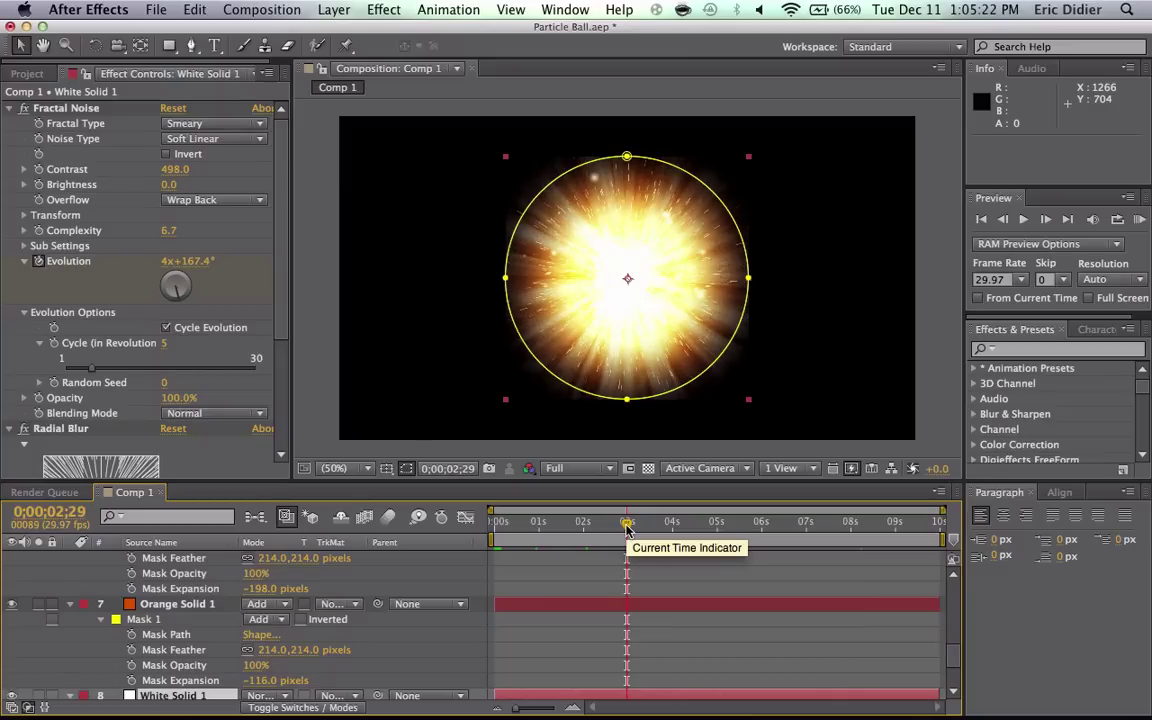
{"action": "left_click_drag", "start_coordinate": [627, 526], "coordinate": [582, 523]}
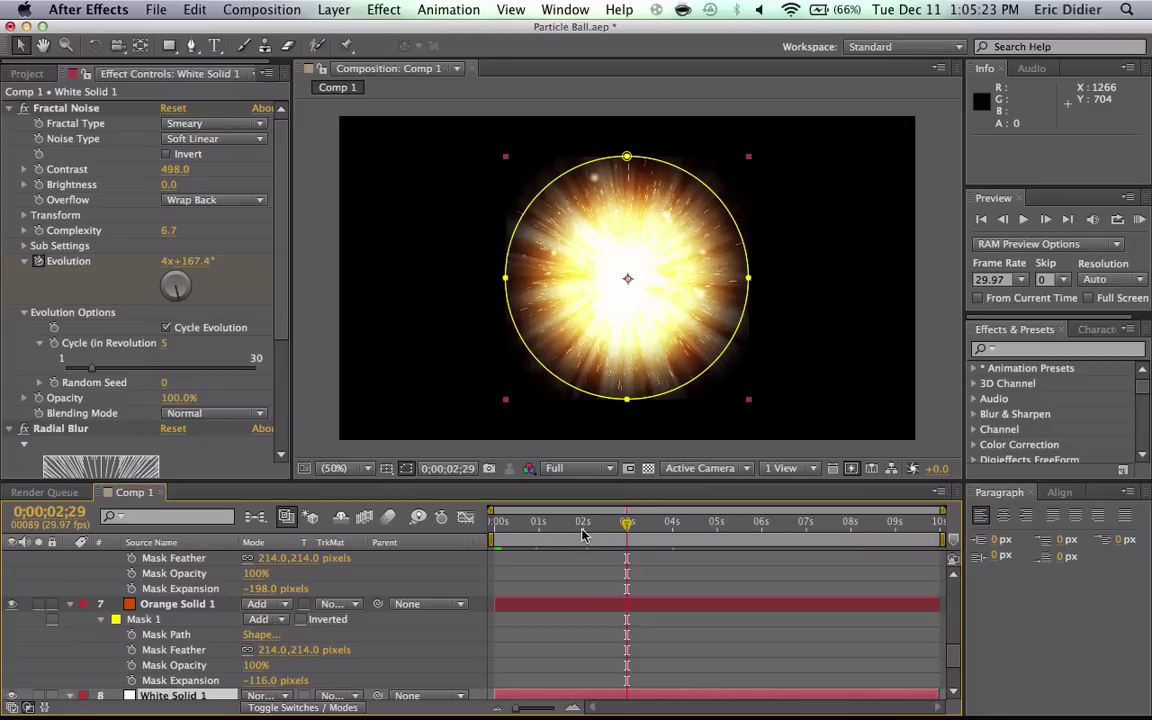
{"action": "left_click", "coordinate": [759, 528]}
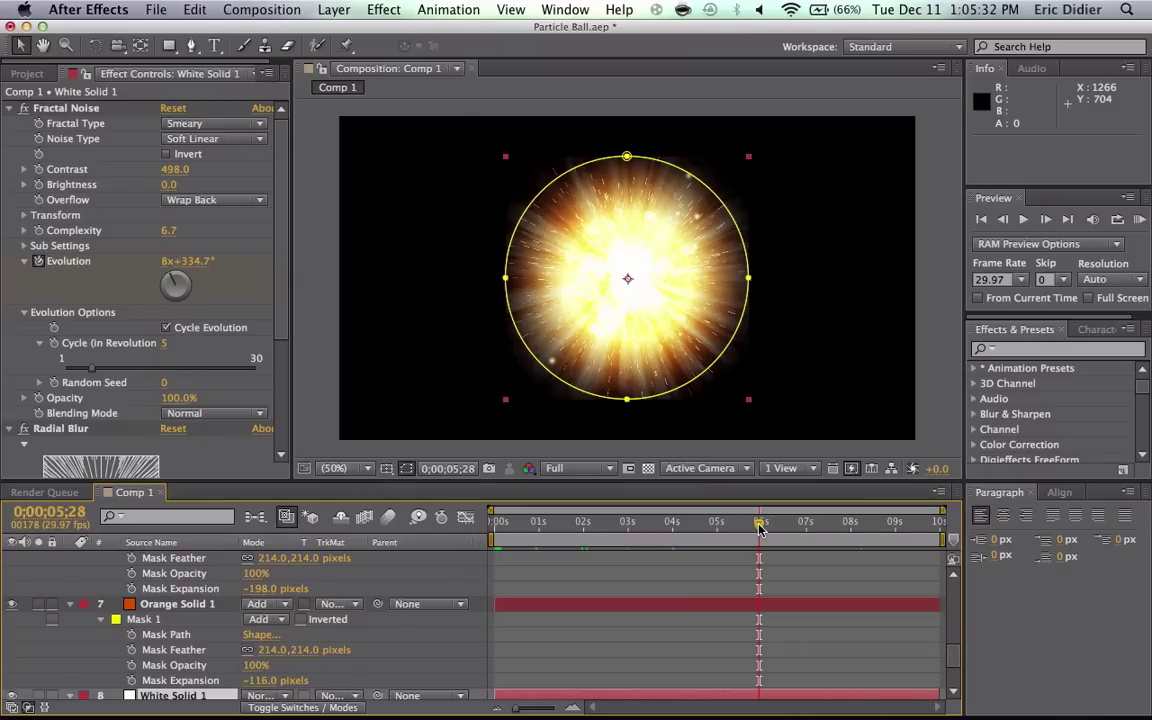
Step: Create a new composition named Tutorial
{"action": "key", "text": "super+n"}
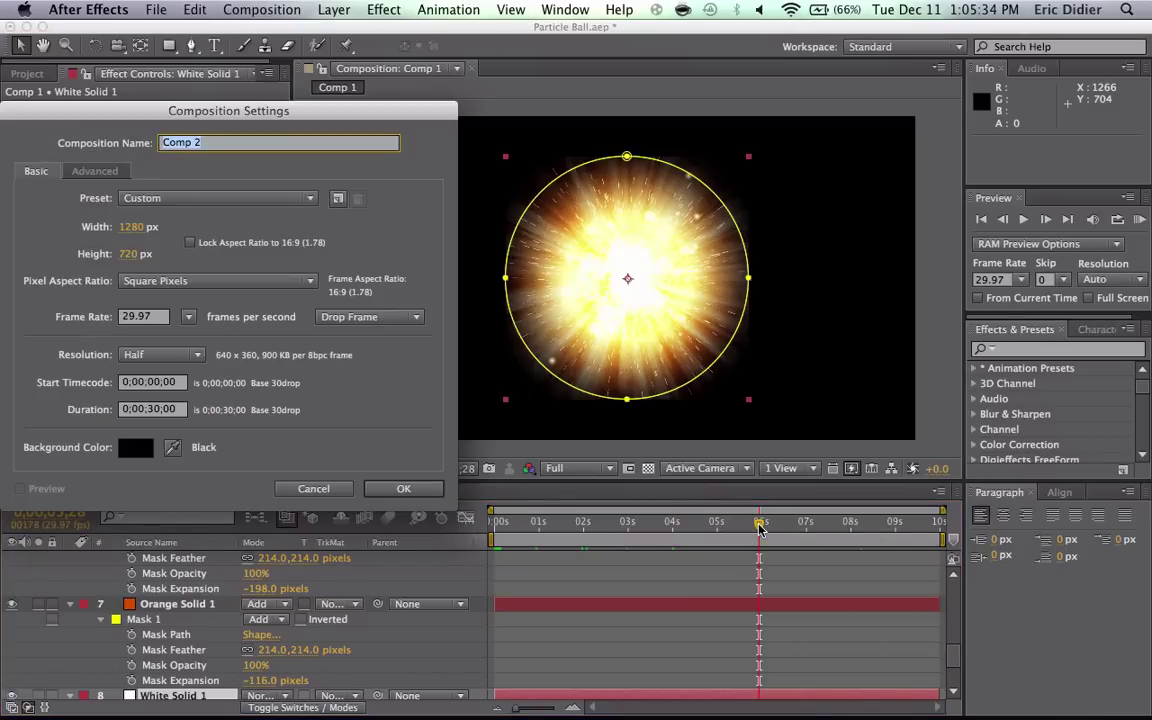
{"action": "type", "text": "Tutorial"}
{"action": "key", "text": "Return"}
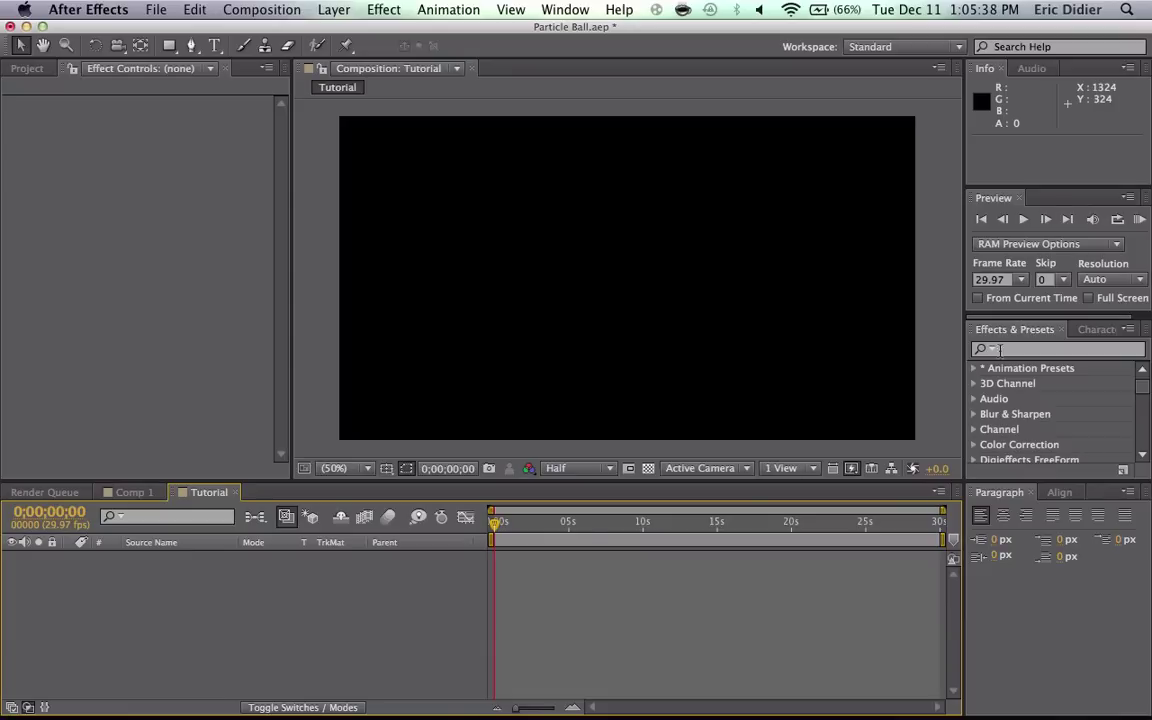
Step: Add a pure white solid layer sized 720 by 720 px
{"action": "key", "text": "super+y"}
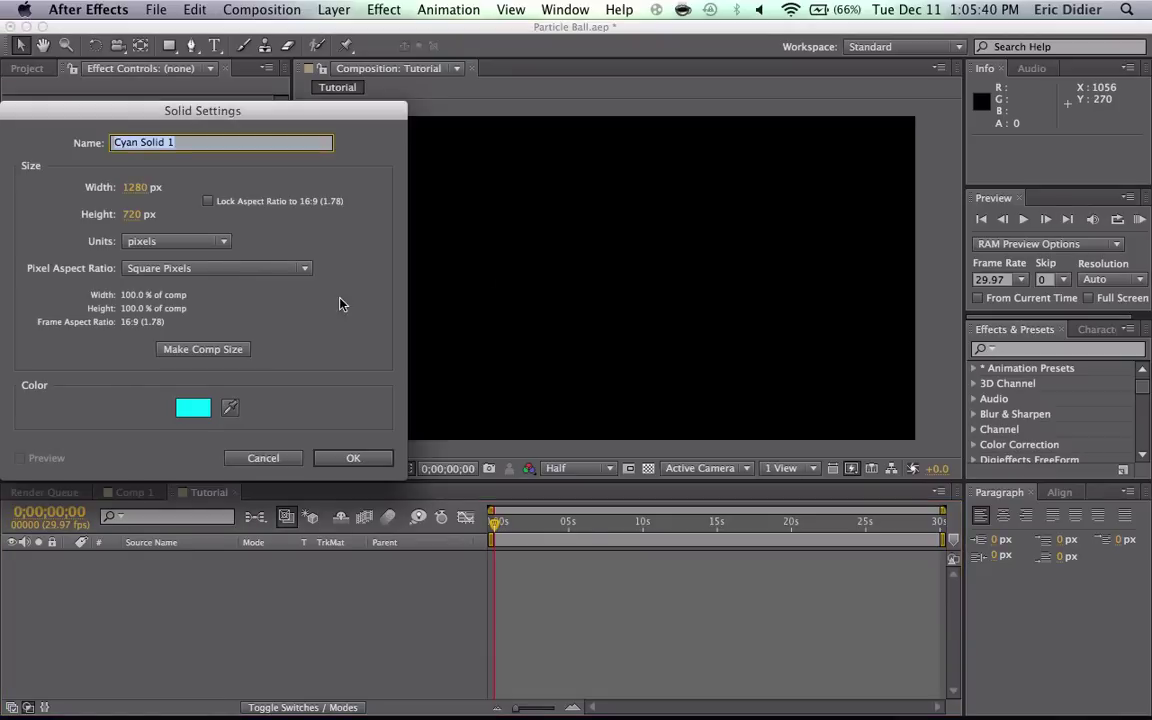
{"action": "left_click", "coordinate": [185, 413]}
{"action": "left_click_drag", "start_coordinate": [62, 195], "coordinate": [38, 79]}
{"action": "left_click", "coordinate": [424, 145]}
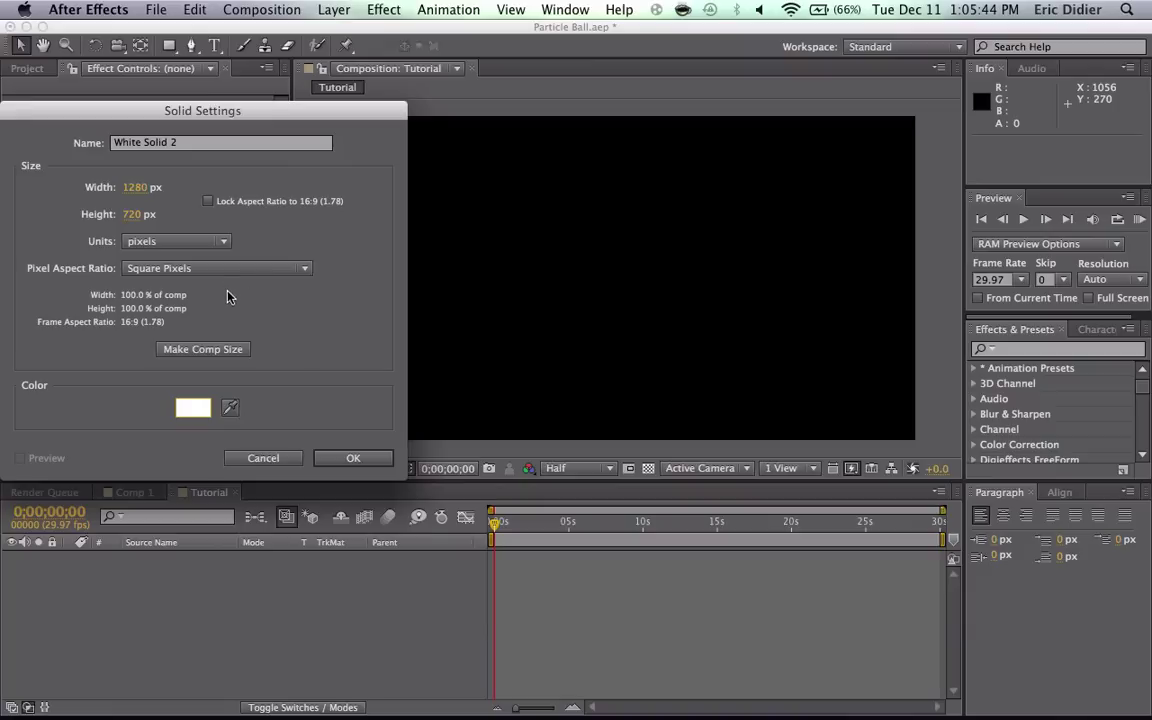
{"action": "left_click", "coordinate": [132, 186]}
{"action": "type", "text": "720"}
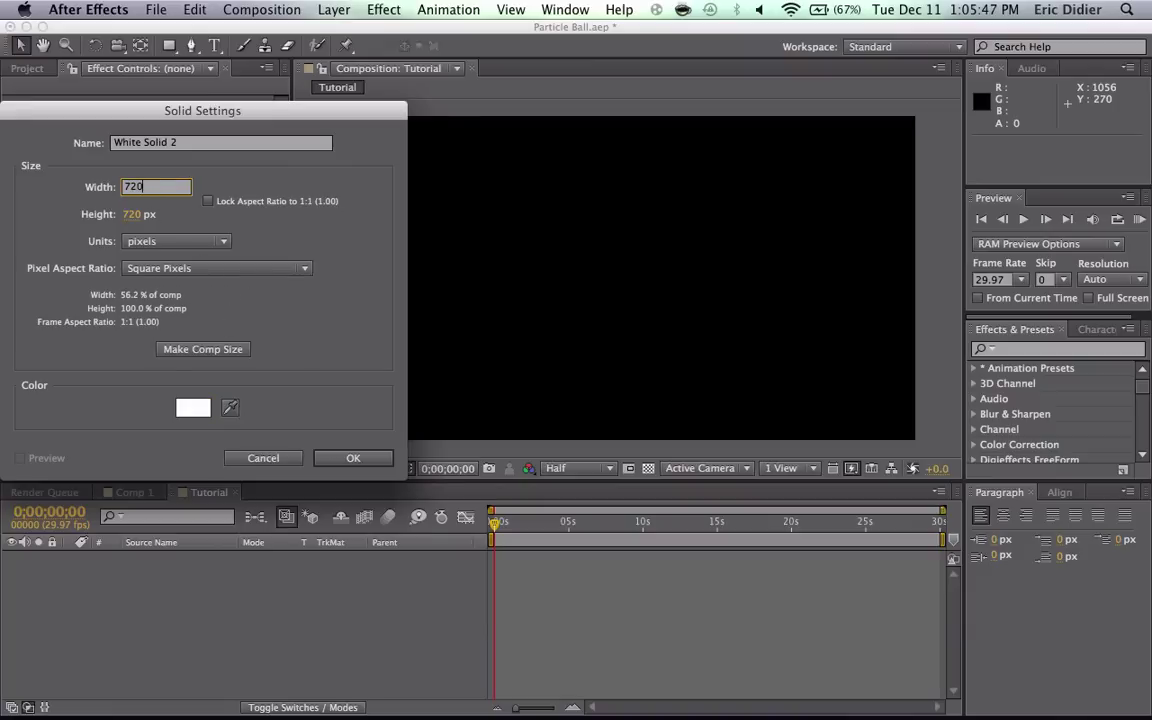
{"action": "key", "text": "Return"}
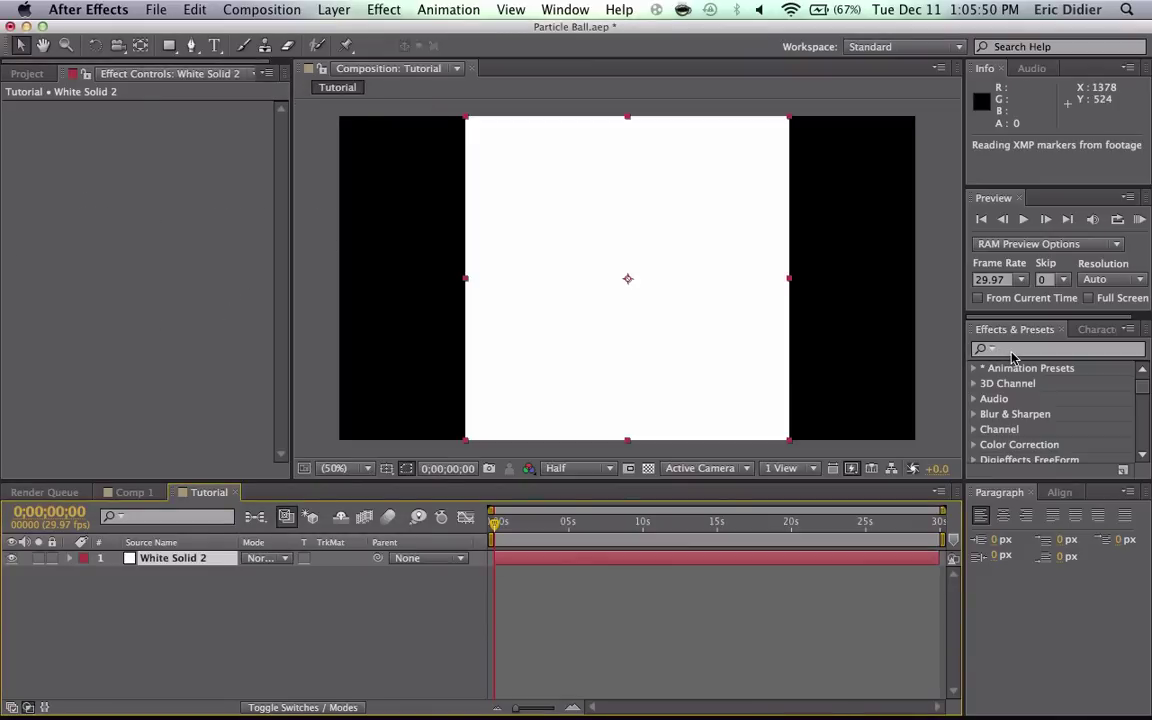
Step: Add an ellipse mask, delete it again, and apply Fractal Noise to the white solid
{"action": "left_click", "coordinate": [168, 47]}
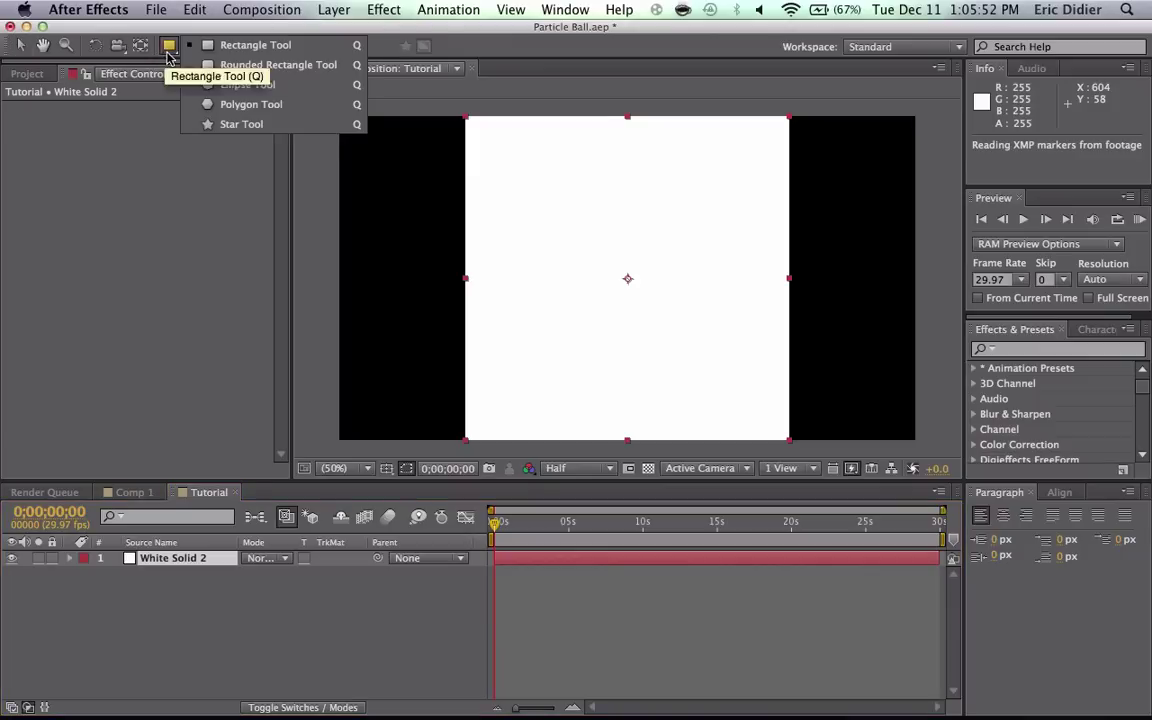
{"action": "left_click", "coordinate": [245, 85]}
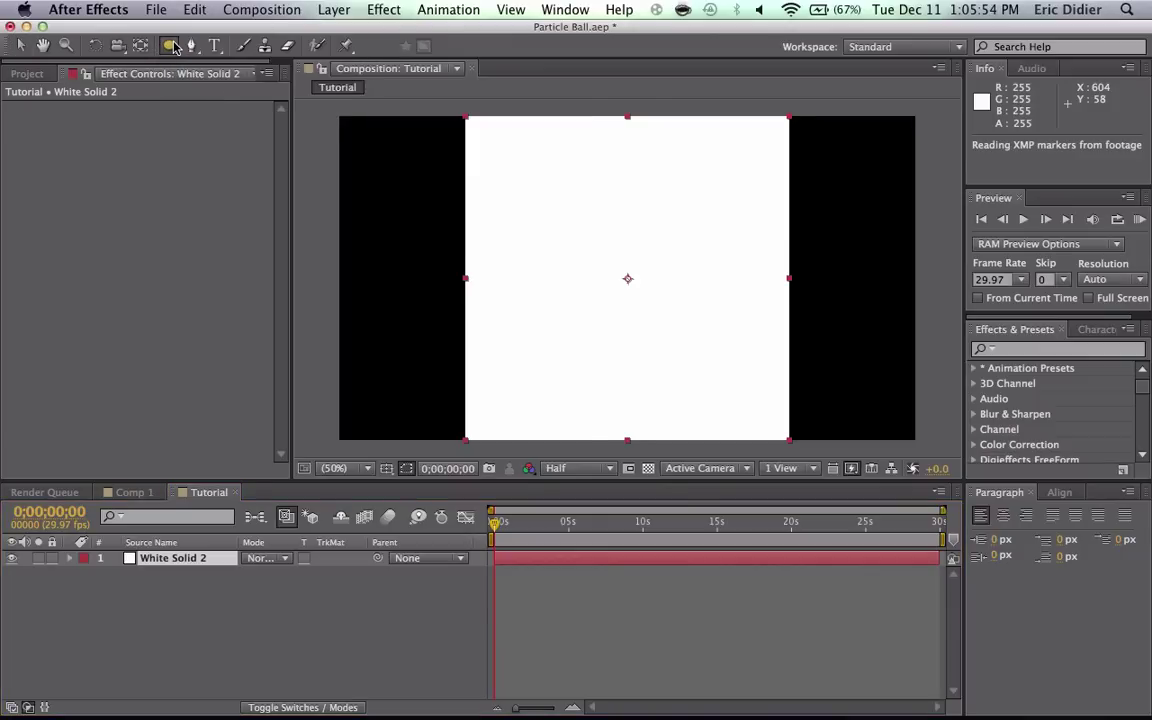
{"action": "double_click", "coordinate": [170, 46]}
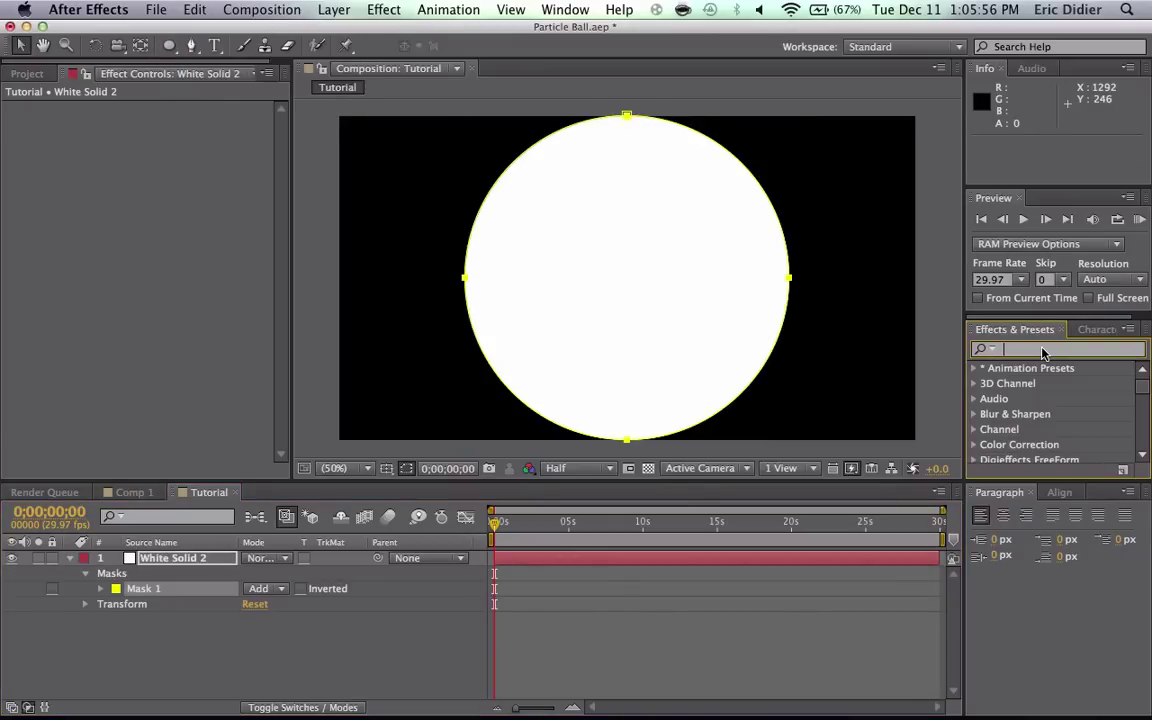
{"action": "type", "text": "fractal"}
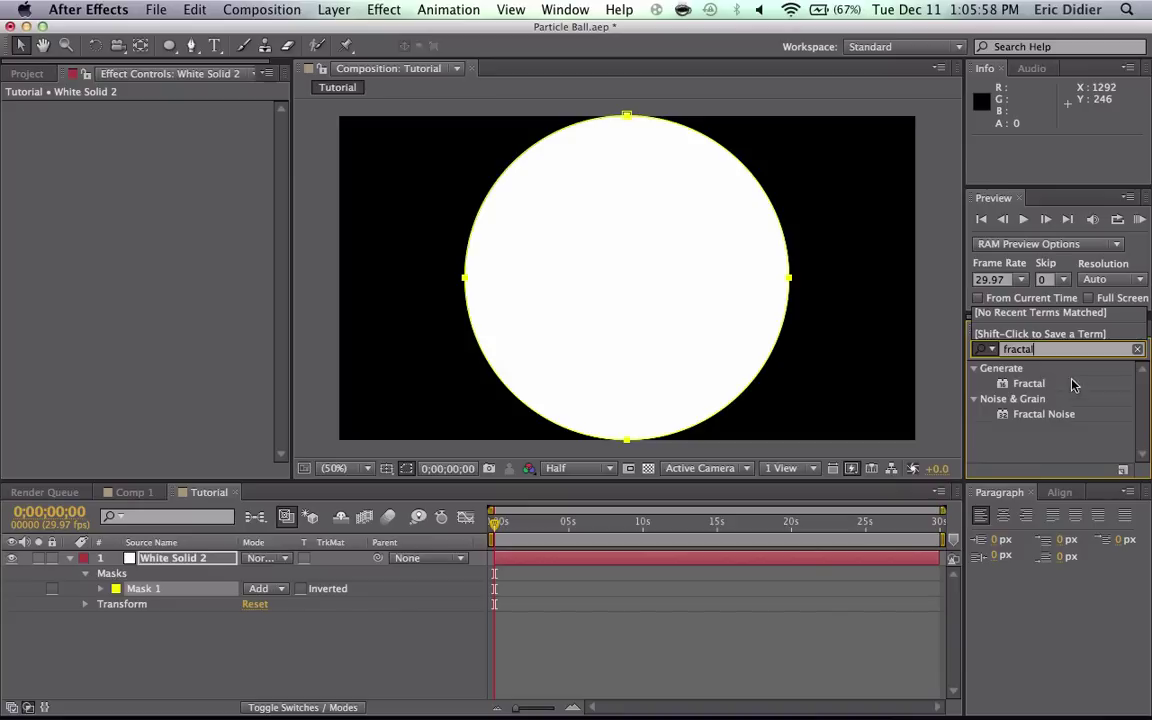
{"action": "left_click", "coordinate": [158, 590]}
{"action": "key", "text": "Delete"}
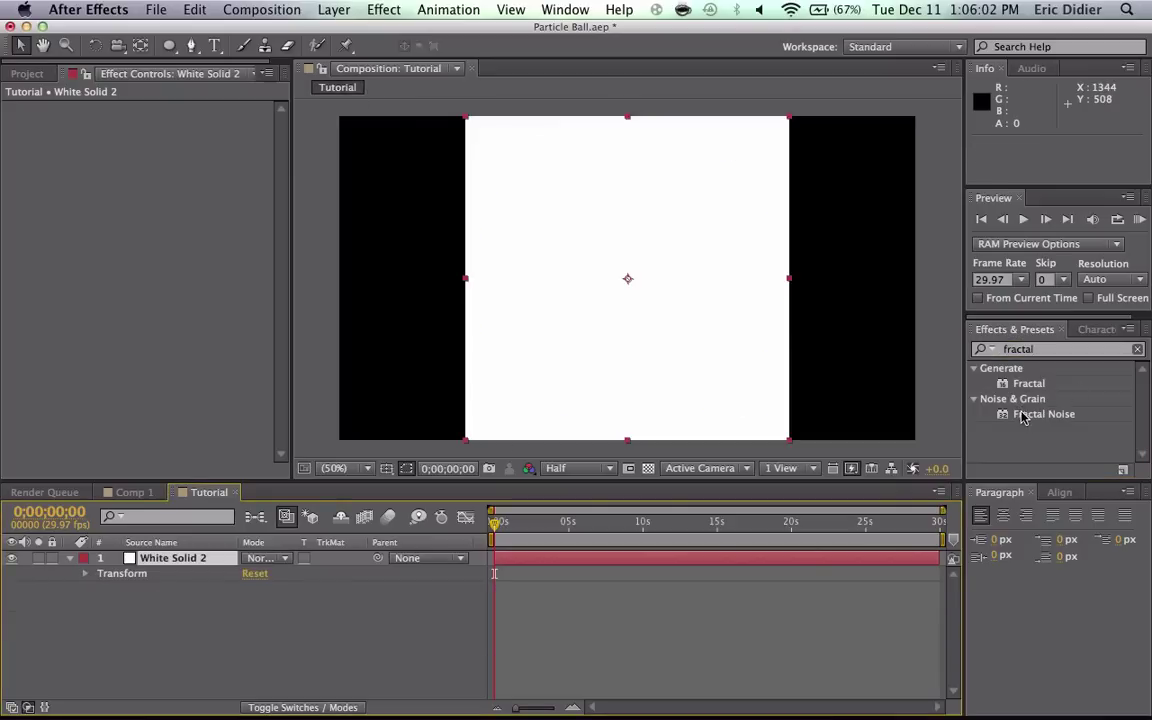
{"action": "left_click_drag", "start_coordinate": [1022, 417], "coordinate": [552, 360]}
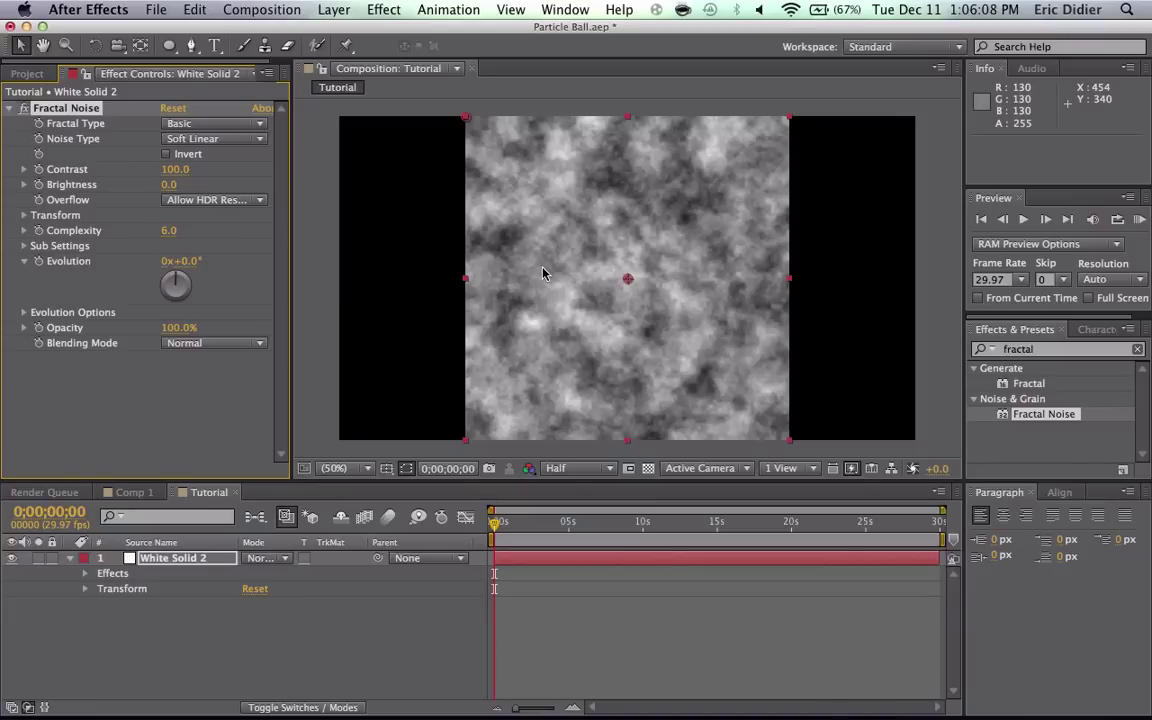
Step: Raise Fractal Noise Contrast to 130, ending on Basic fractal type and Soft Linear noise
{"action": "left_click_drag", "start_coordinate": [172, 172], "coordinate": [188, 169]}
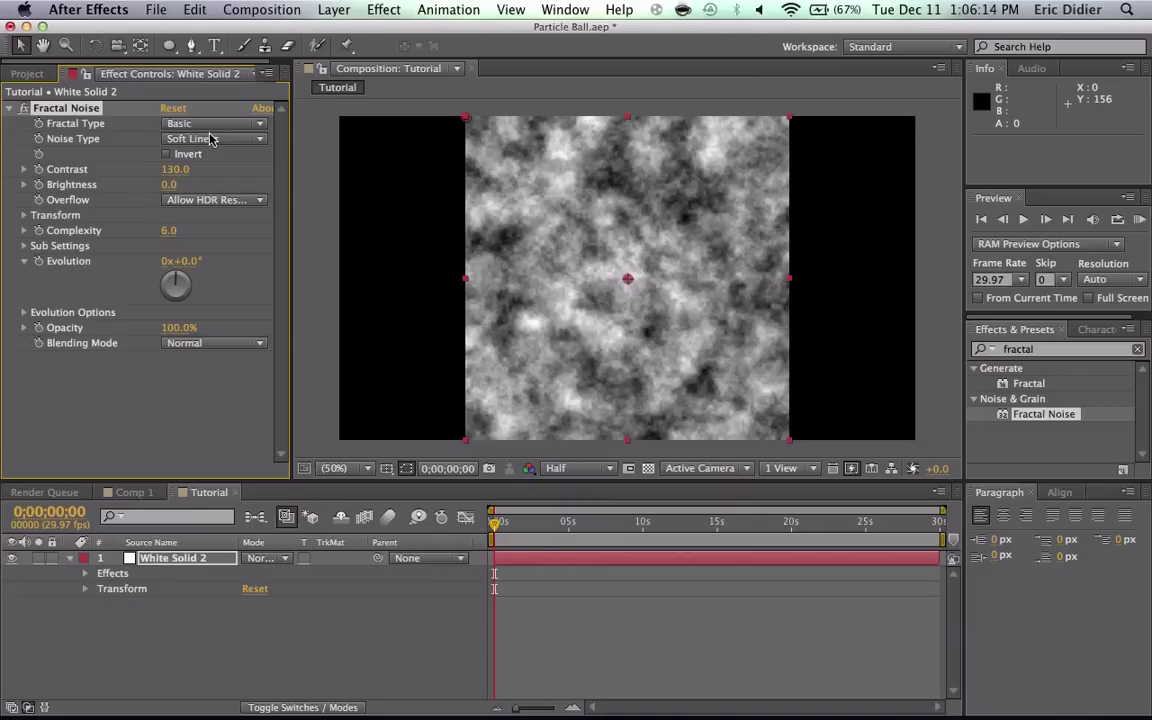
{"action": "left_click", "coordinate": [190, 123]}
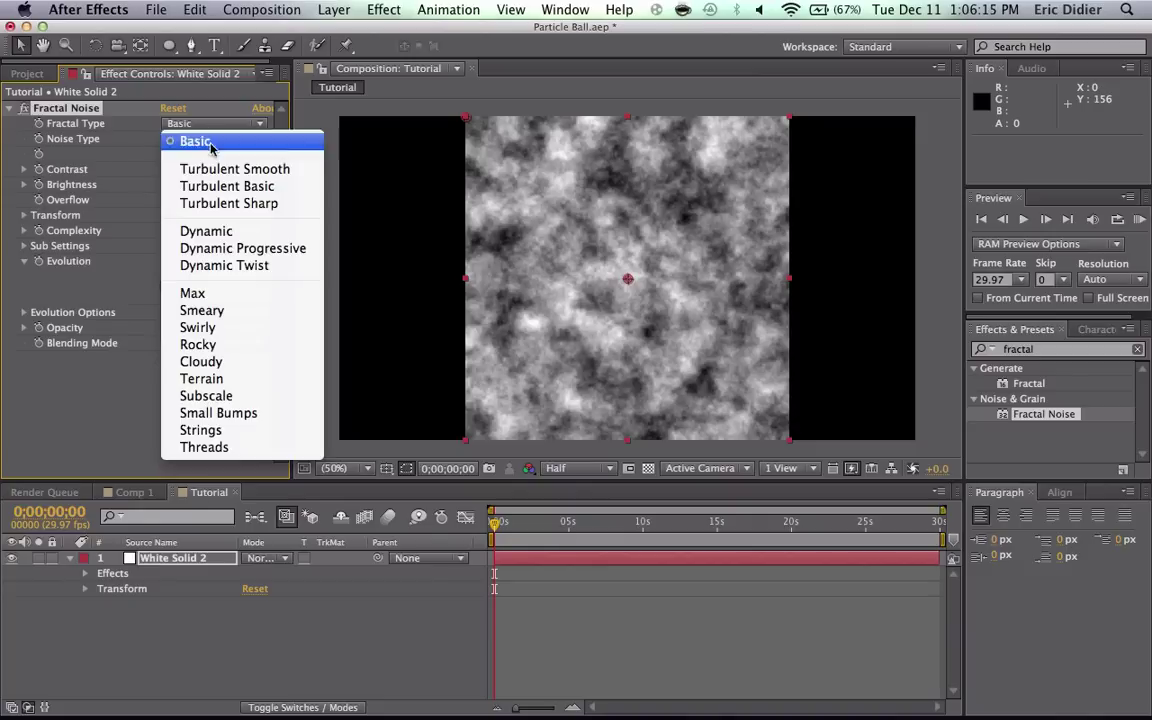
{"action": "left_click", "coordinate": [216, 314]}
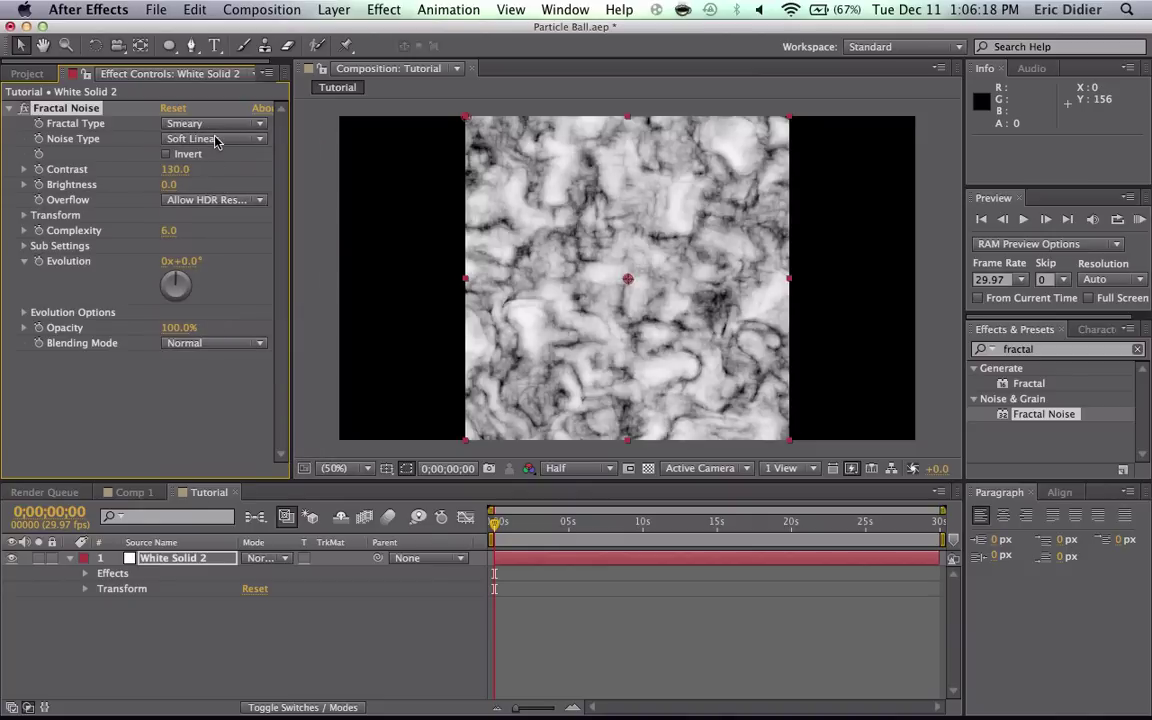
{"action": "left_click", "coordinate": [215, 141]}
{"action": "left_click", "coordinate": [208, 177]}
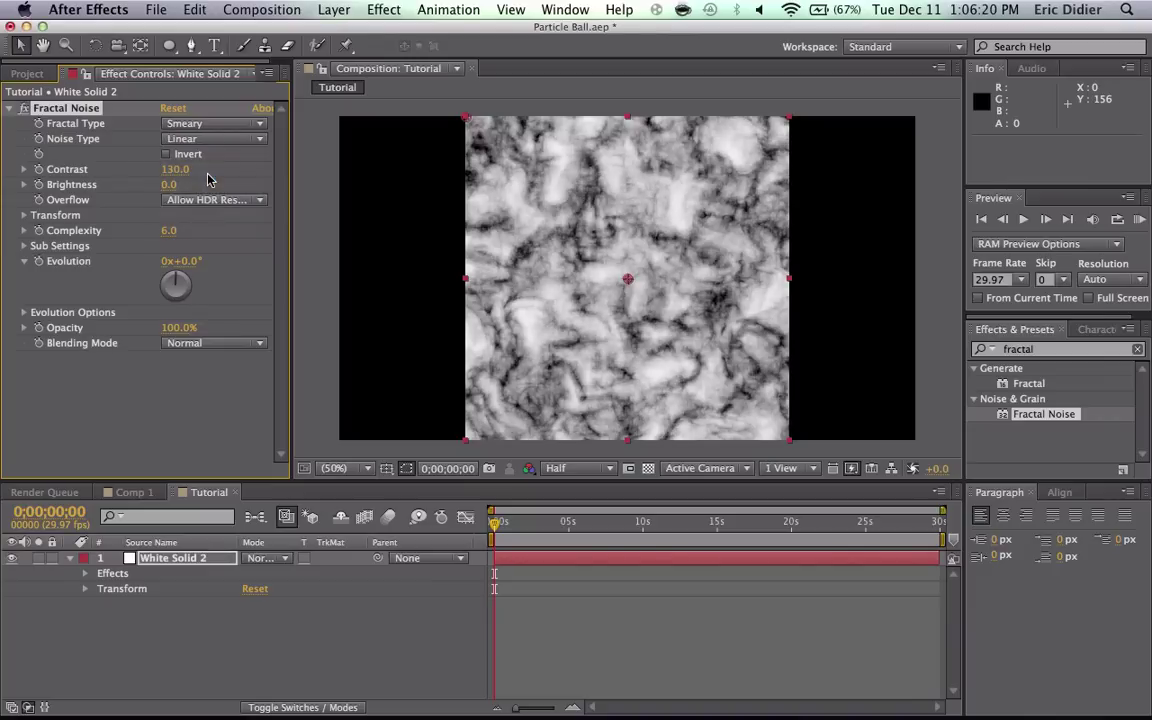
{"action": "left_click", "coordinate": [186, 138]}
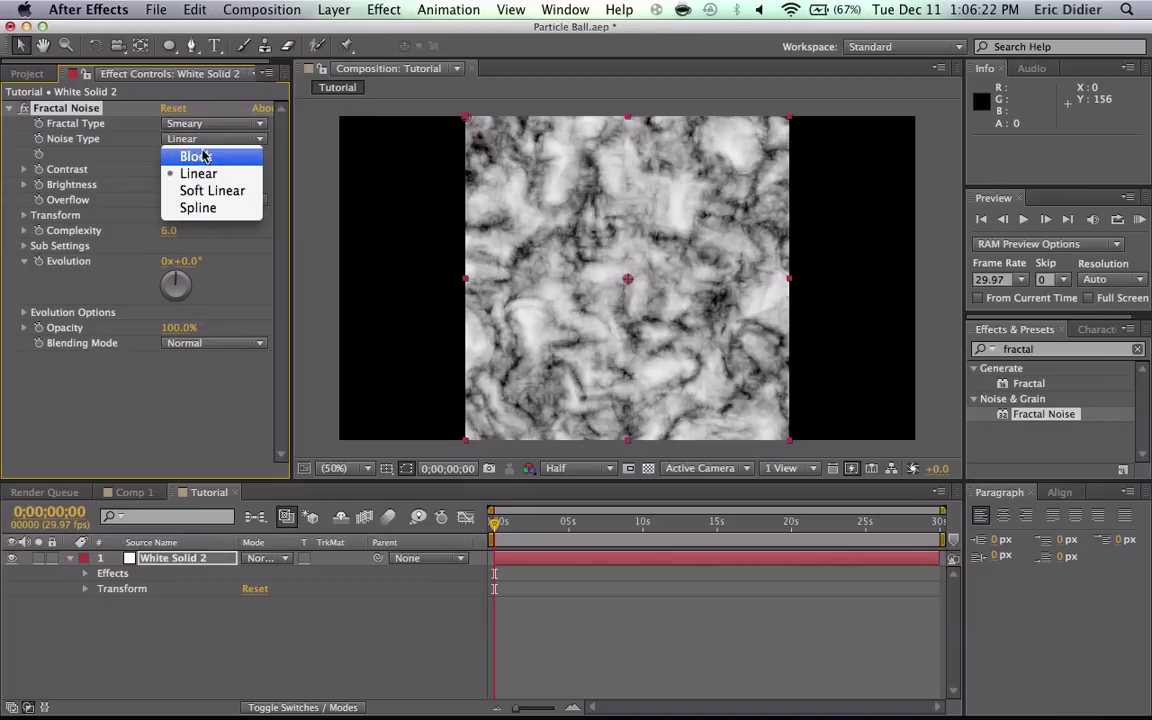
{"action": "left_click", "coordinate": [188, 190]}
{"action": "left_click", "coordinate": [190, 123]}
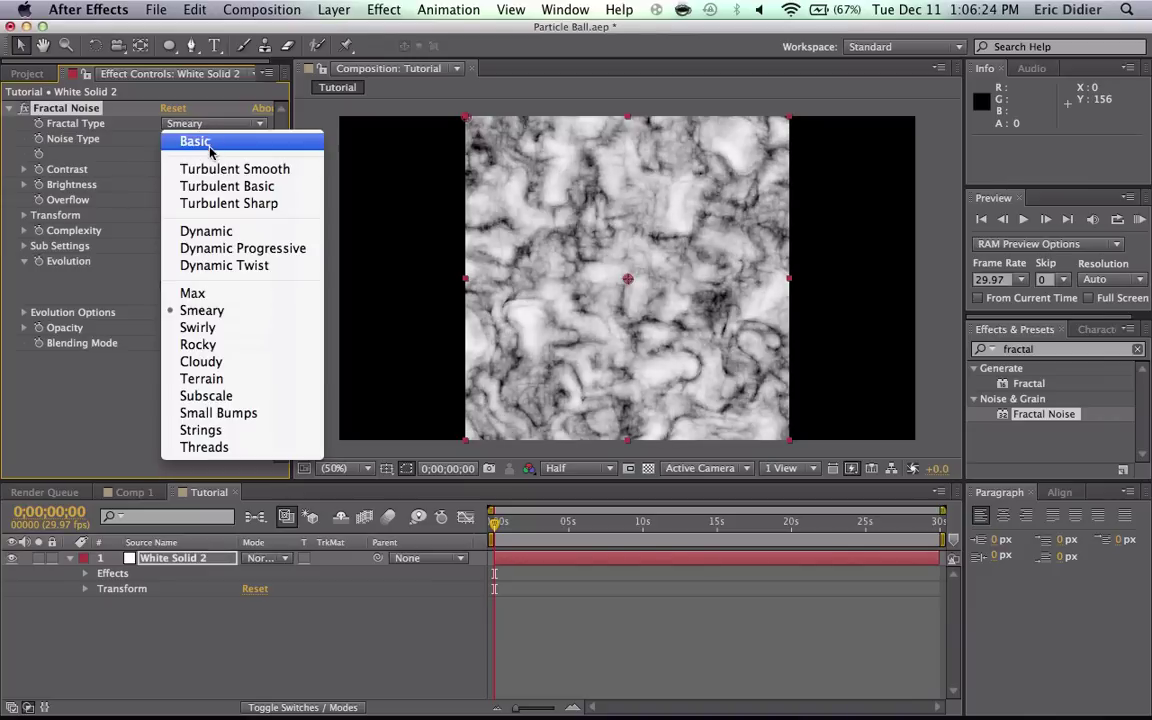
{"action": "left_click", "coordinate": [190, 139]}
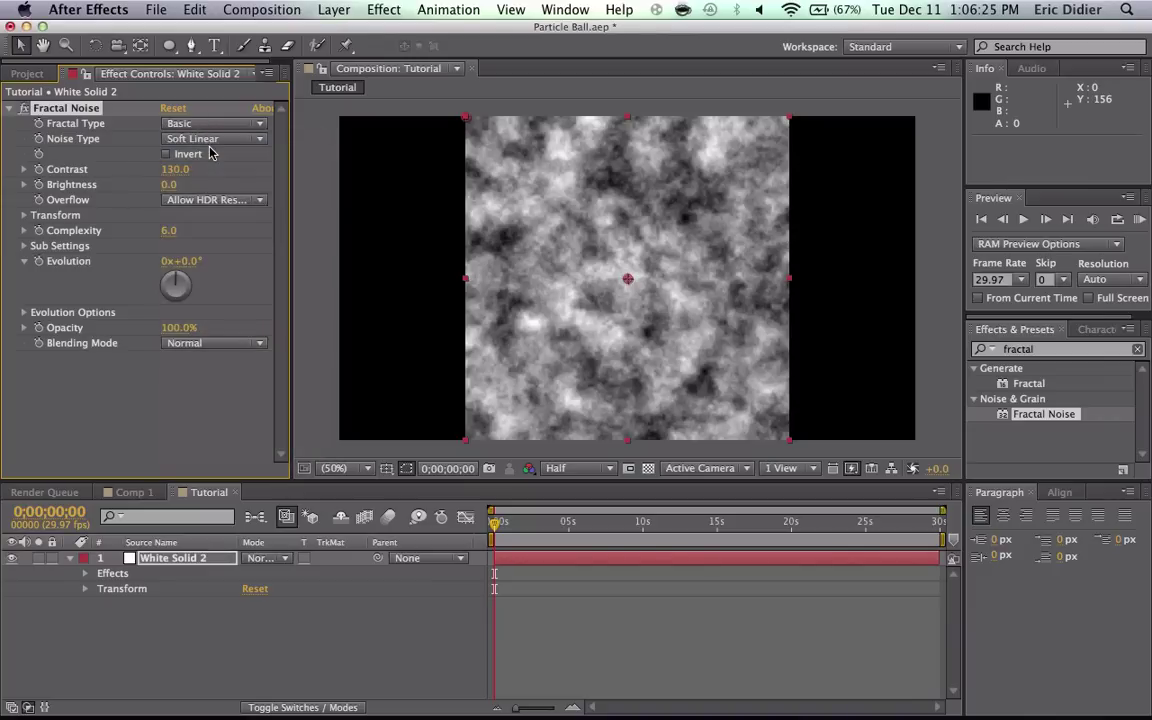
Step: Add a time-based expression to Fractal Noise Evolution and preview the animating noise
{"action": "left_click", "coordinate": [39, 261], "text": "alt"}
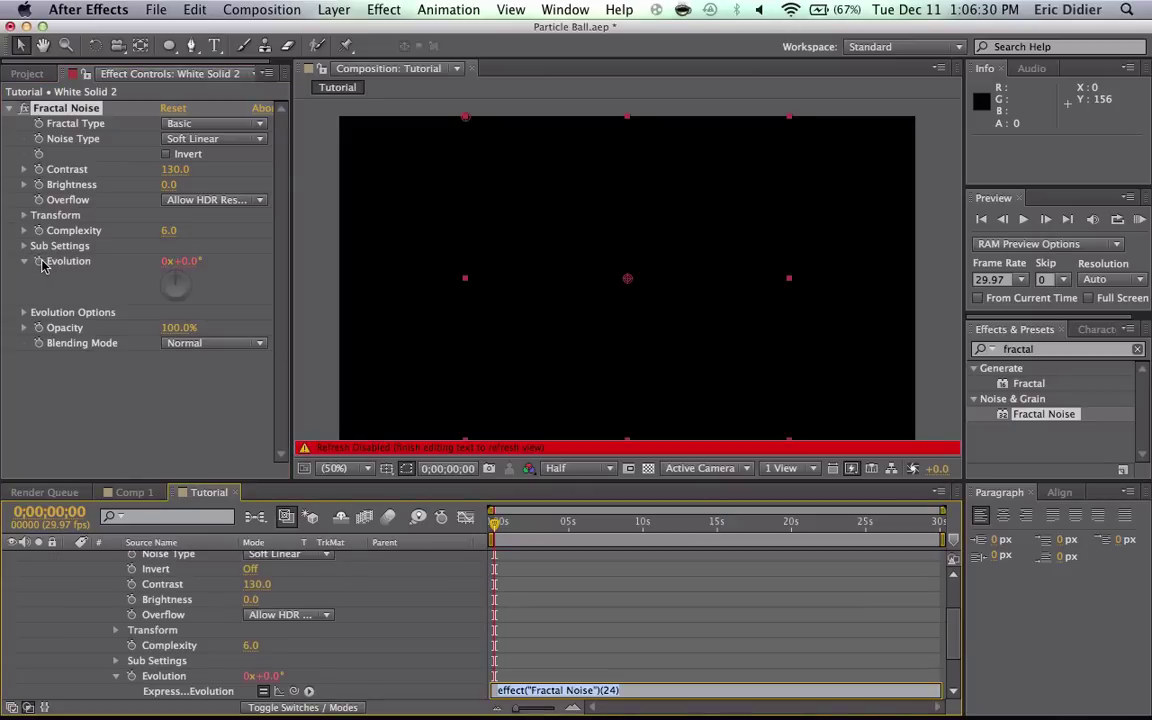
{"action": "type", "text": "time*500"}
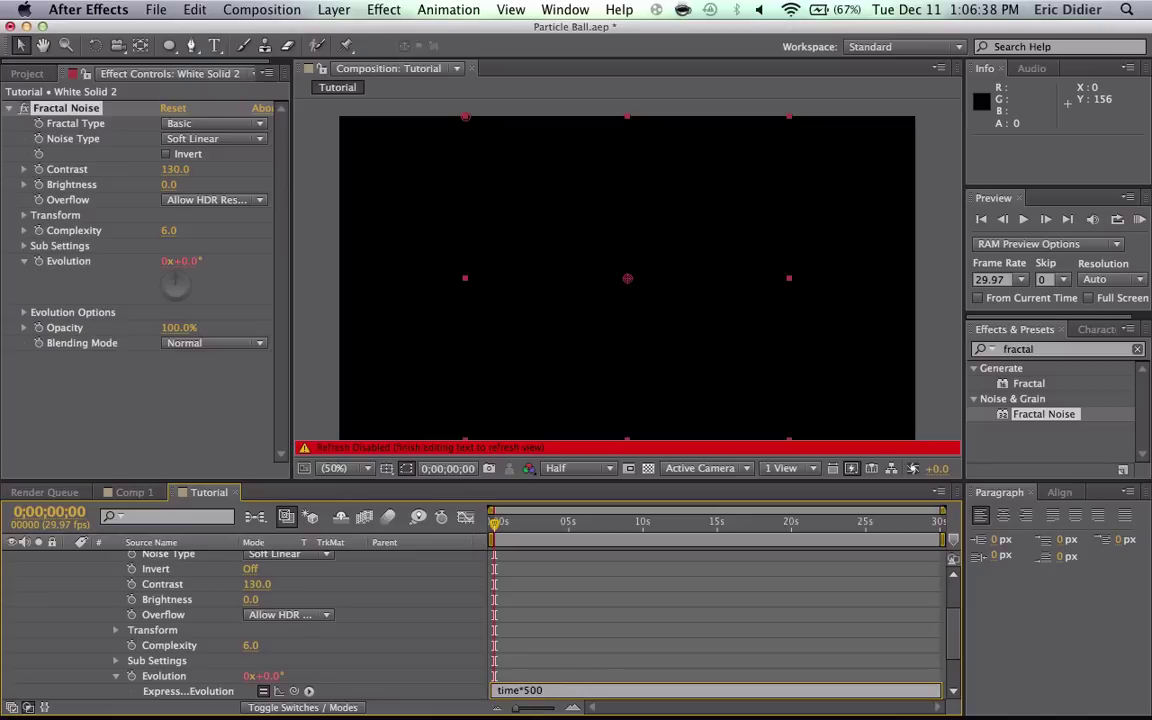
{"action": "left_click", "coordinate": [497, 619]}
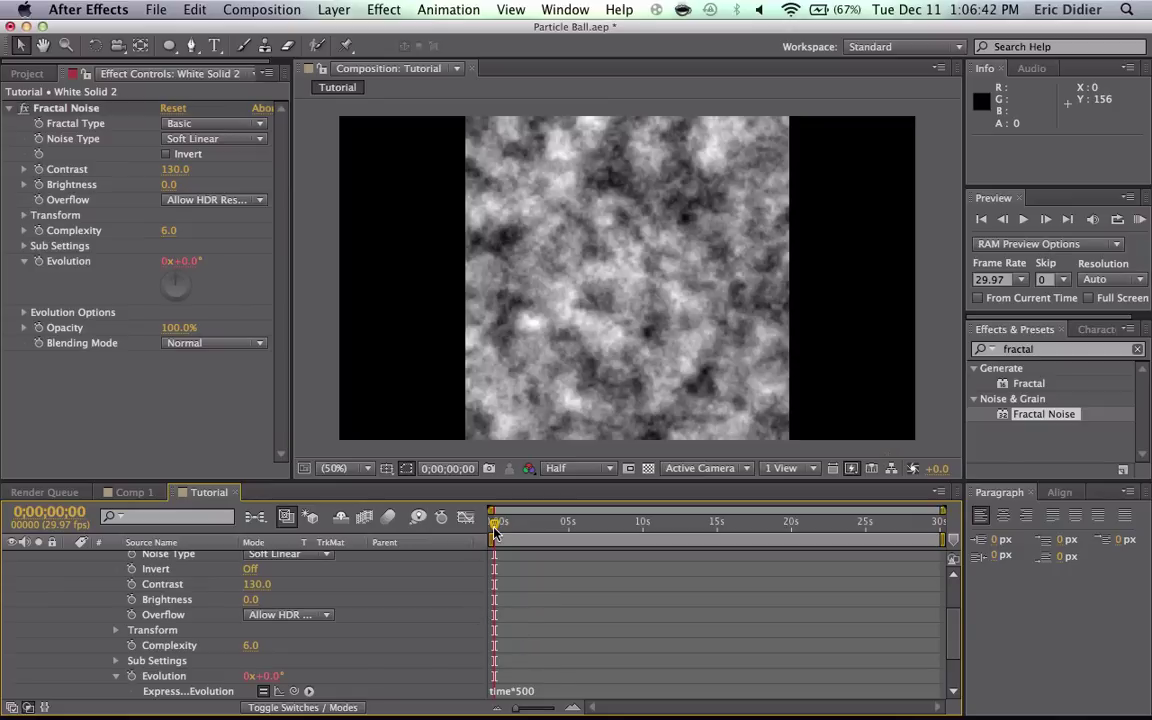
{"action": "left_click_drag", "start_coordinate": [495, 522], "coordinate": [602, 540]}
{"action": "key", "text": "equal"}
{"action": "key", "text": "equal"}
{"action": "key", "text": "equal"}
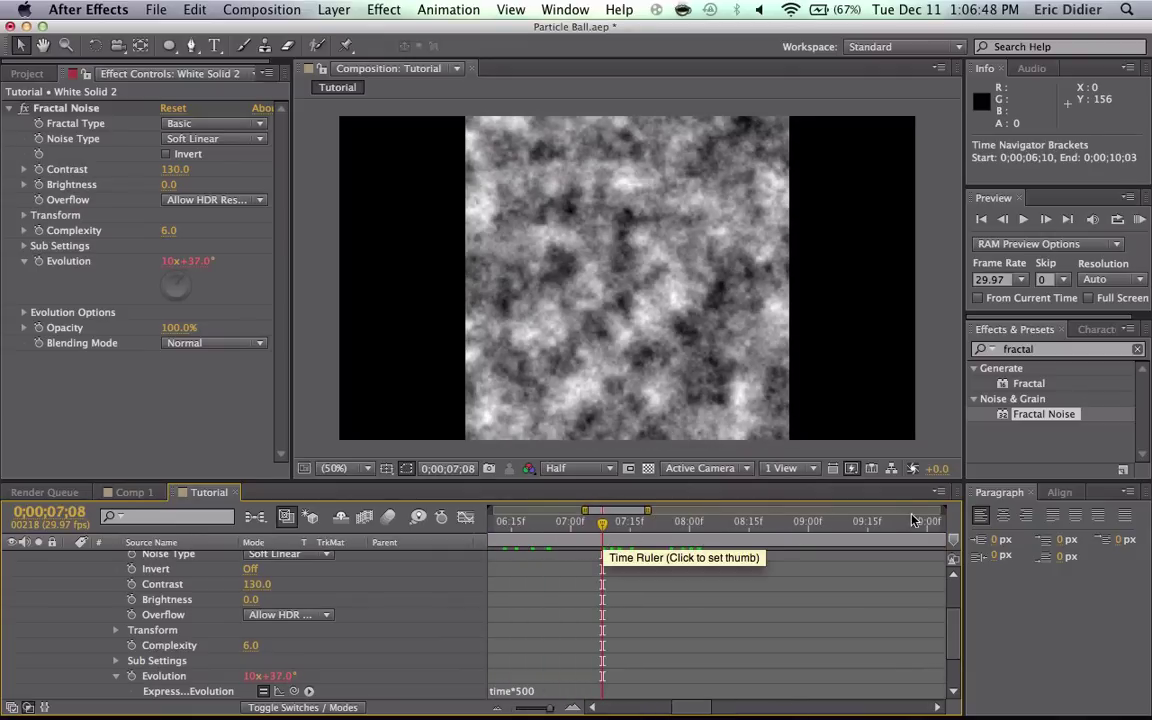
Step: Place the current time at 10;00 and trim the composition to the work area
{"action": "left_click_drag", "start_coordinate": [912, 520], "coordinate": [927, 533]}
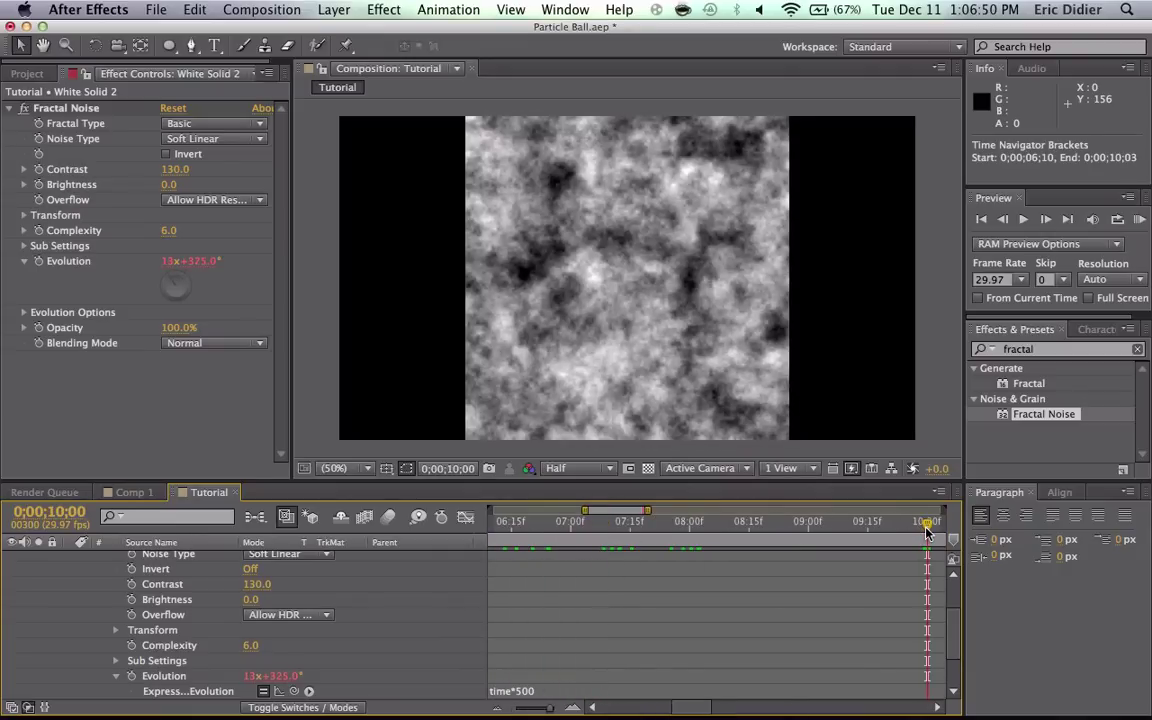
{"action": "right_click", "coordinate": [862, 541]}
{"action": "left_click", "coordinate": [875, 553]}
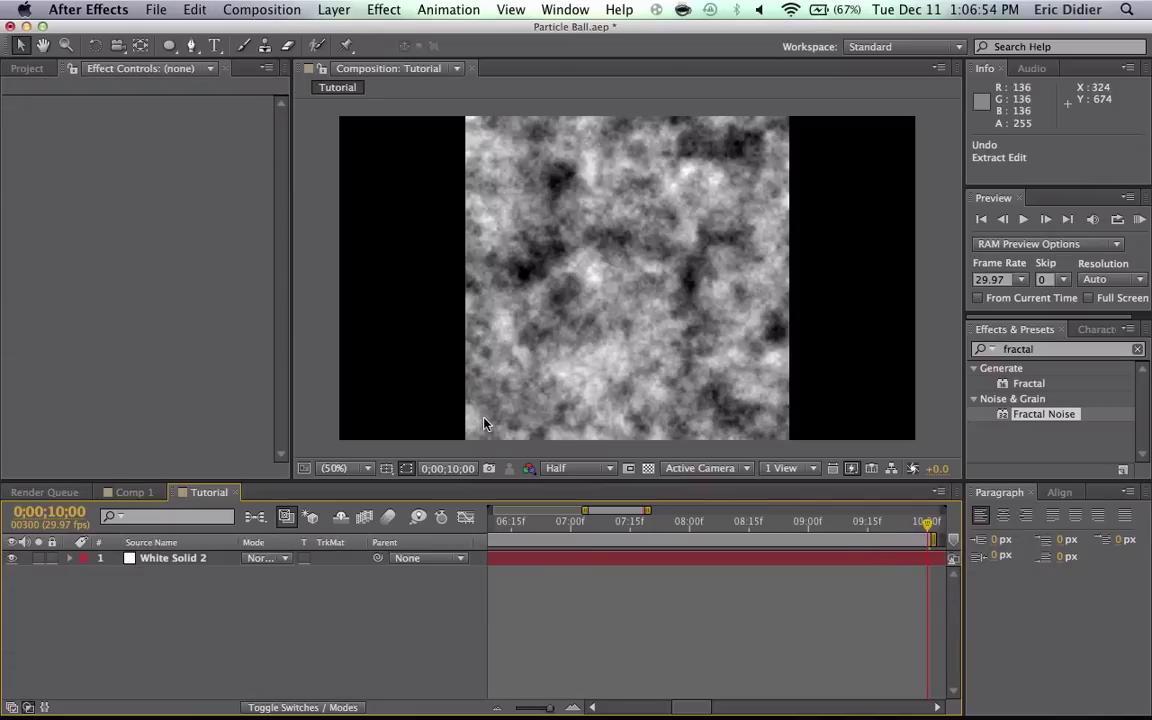
{"action": "right_click", "coordinate": [744, 537]}
{"action": "left_click", "coordinate": [765, 655]}
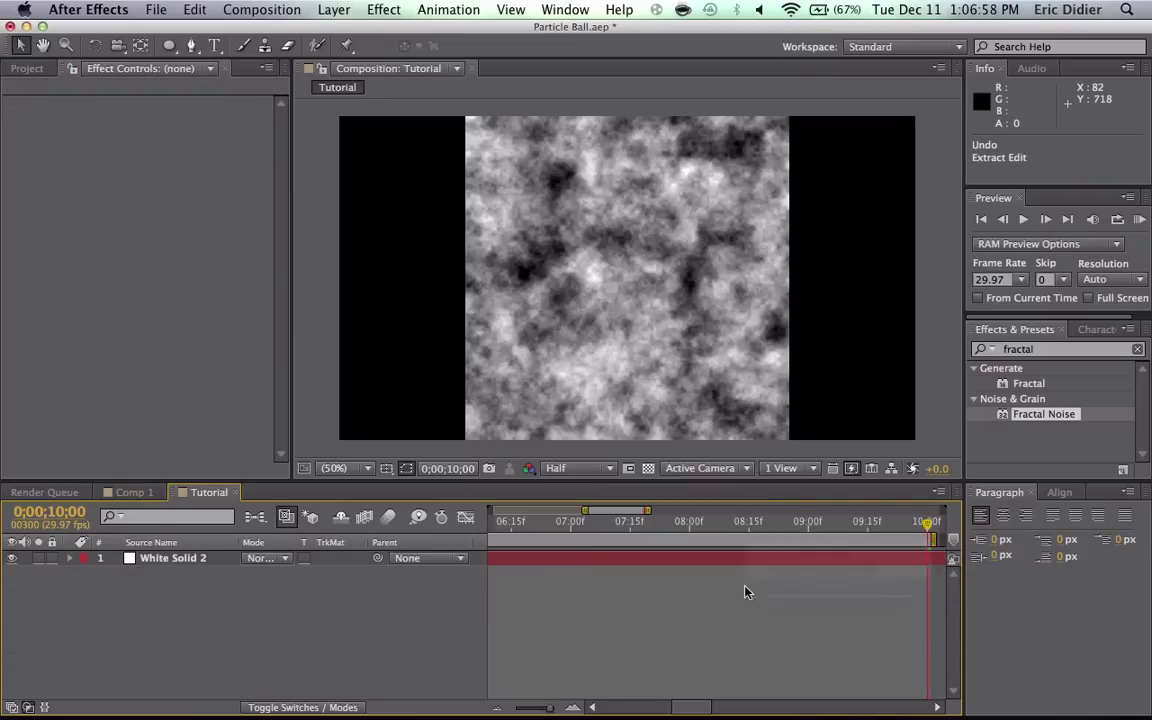
Step: Reveal White Solid 2's Transform properties and show the full ten-second timeline from zero
{"action": "left_click", "coordinate": [215, 559]}
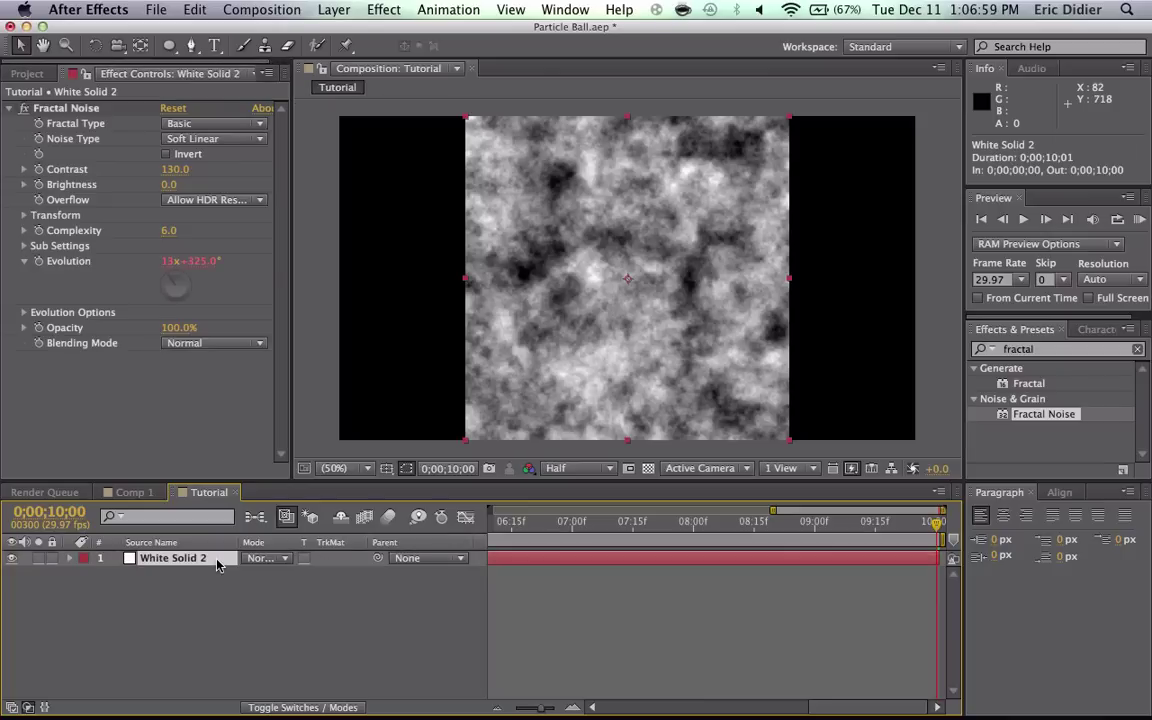
{"action": "left_click", "coordinate": [71, 558]}
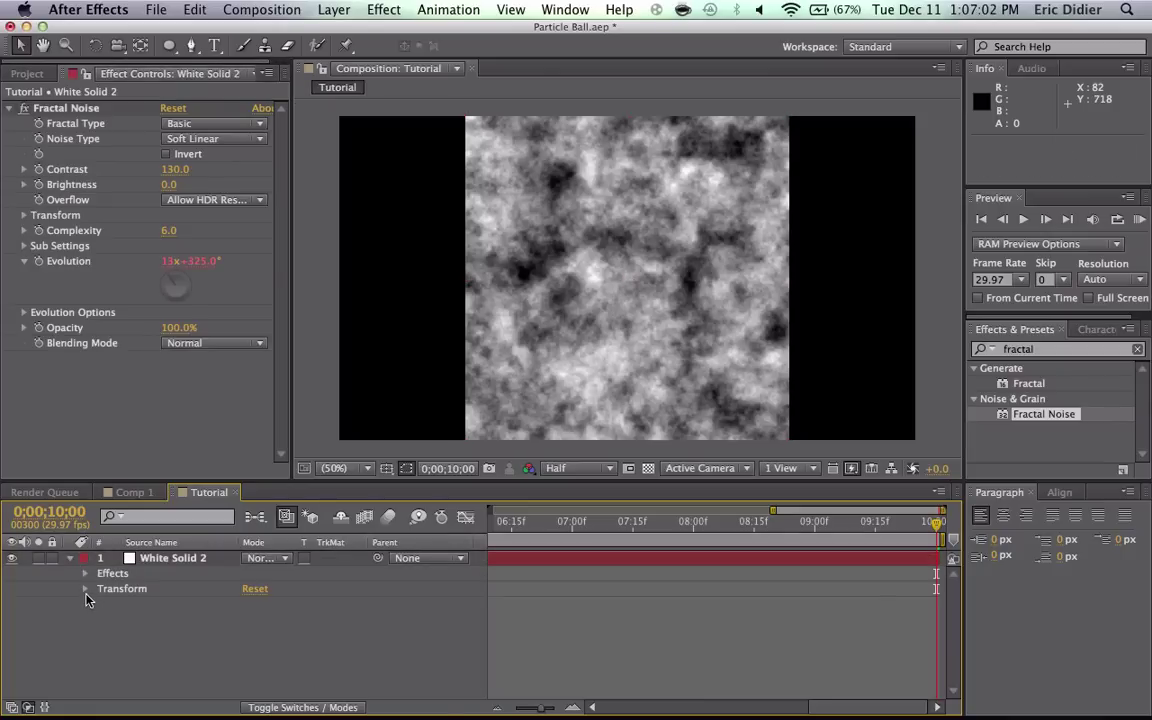
{"action": "left_click", "coordinate": [85, 589]}
{"action": "left_click_drag", "start_coordinate": [636, 510], "coordinate": [345, 537]}
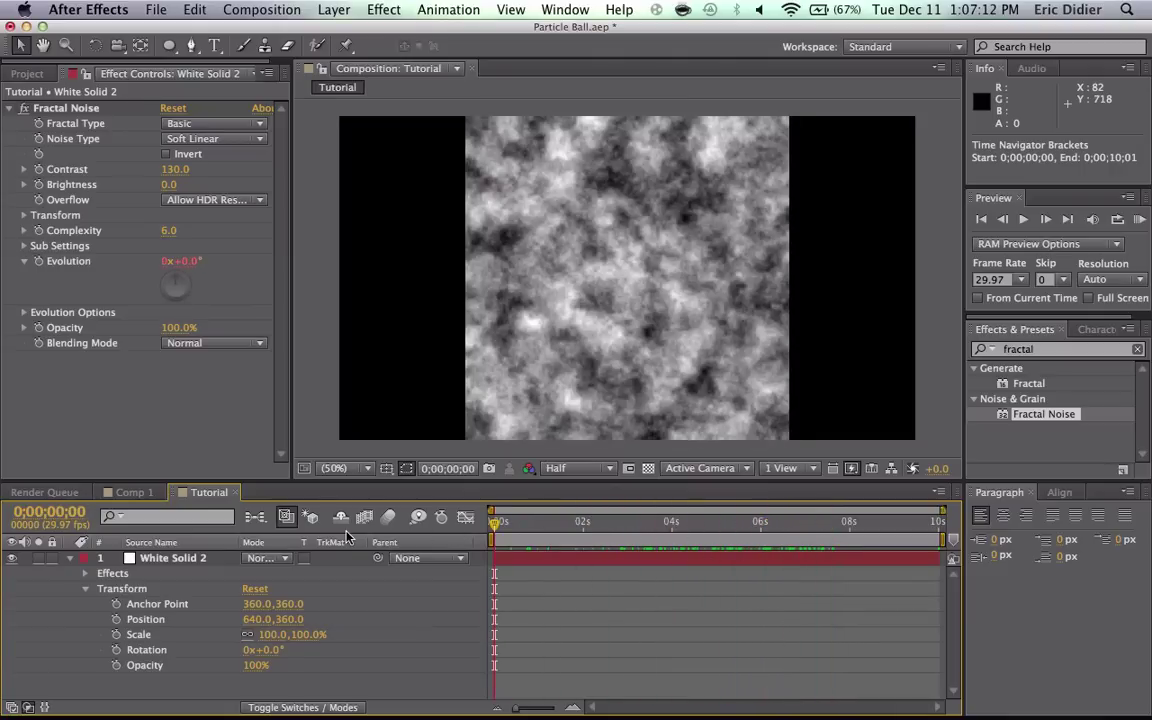
Step: Search for 'radial blur' and apply Radial Blur to the fractal noise solid
{"action": "left_click", "coordinate": [1066, 350]}
{"action": "type", "text": "radia"}
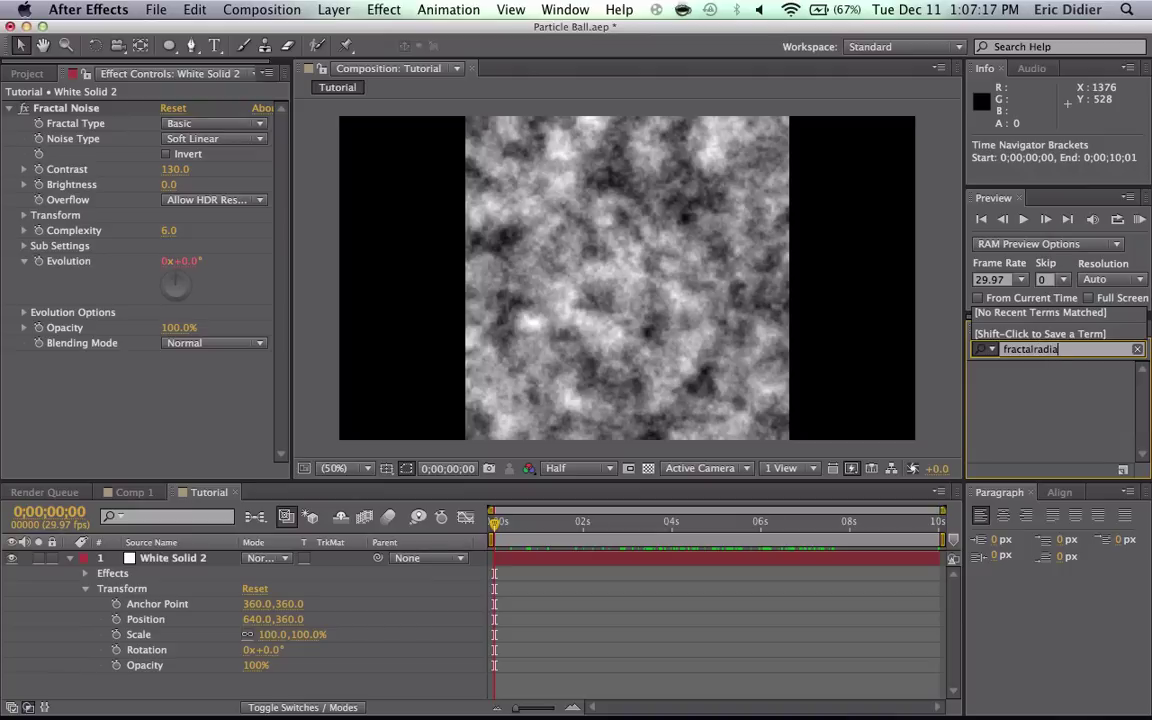
{"action": "key", "text": "Return"}
{"action": "type", "text": "r"}
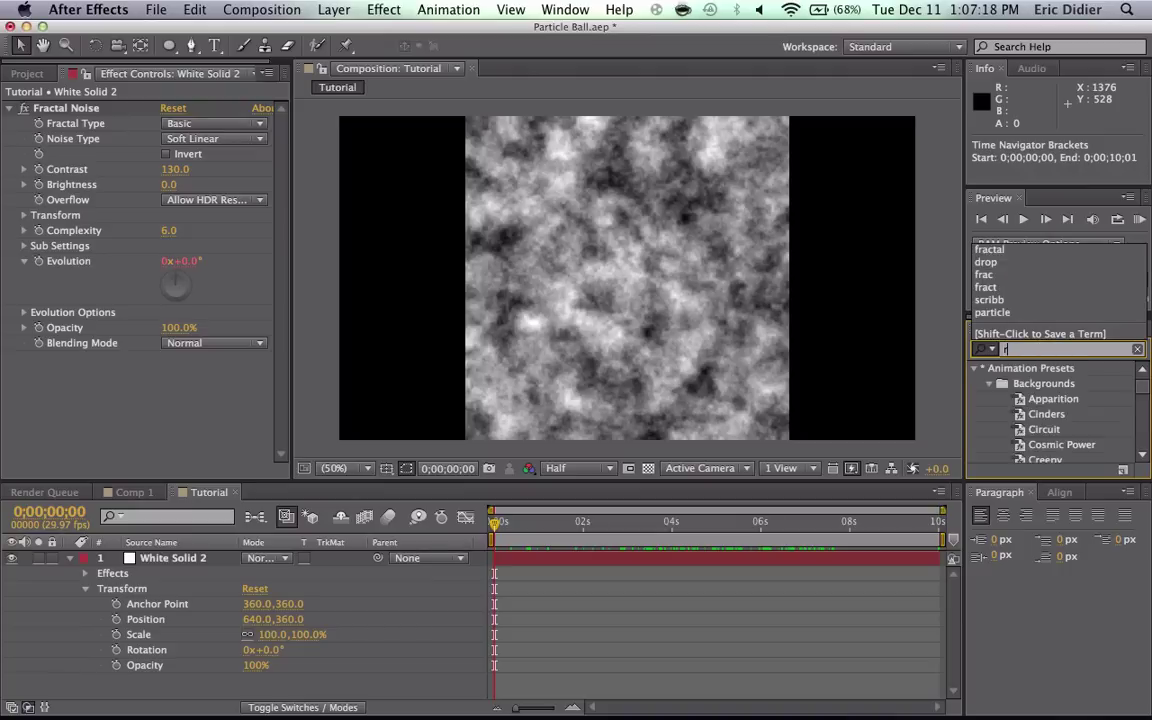
{"action": "type", "text": "ail"}
{"action": "key", "text": "BackSpace"}
{"action": "key", "text": "BackSpace"}
{"action": "type", "text": "d"}
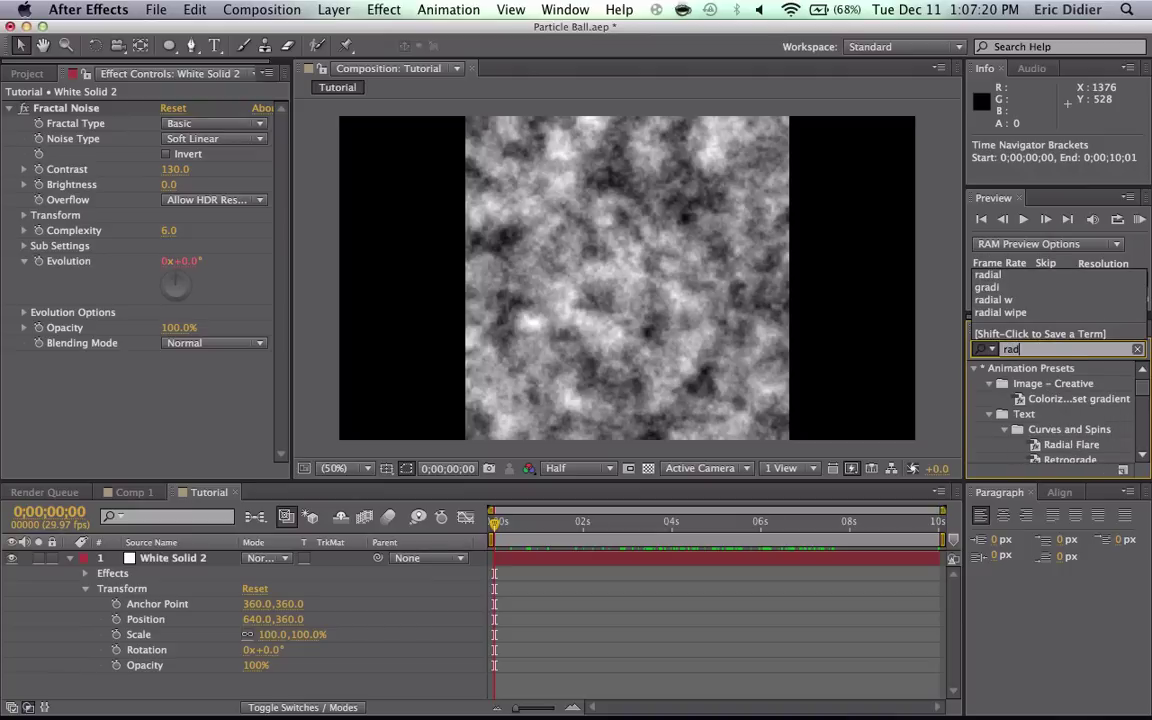
{"action": "type", "text": "ial blur"}
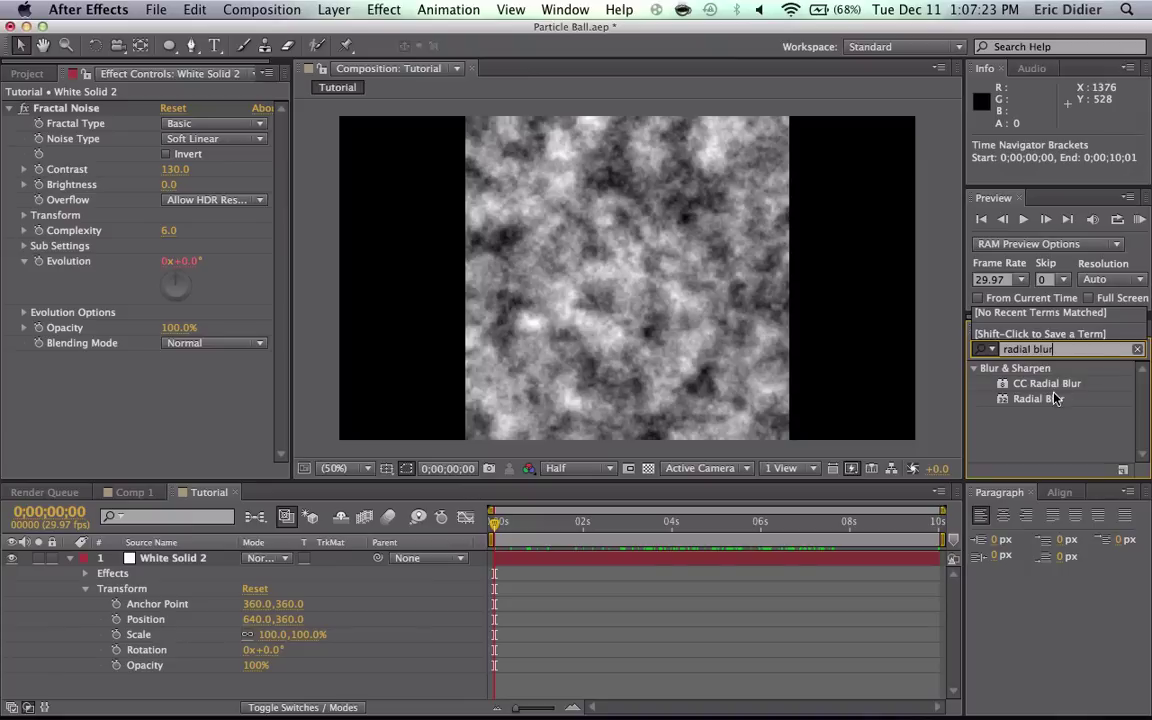
{"action": "left_click_drag", "start_coordinate": [1038, 398], "coordinate": [528, 350]}
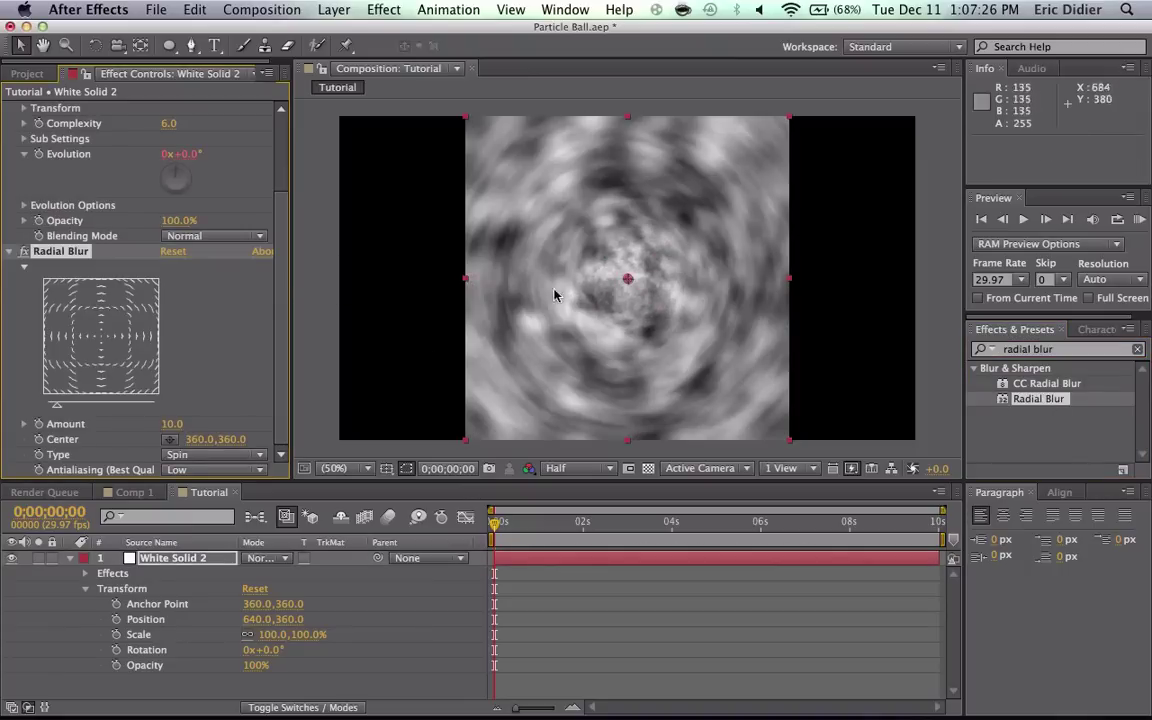
Step: Set Radial Blur Amount to 150, Type to Zoom and Antialiasing to High
{"action": "left_click", "coordinate": [172, 424]}
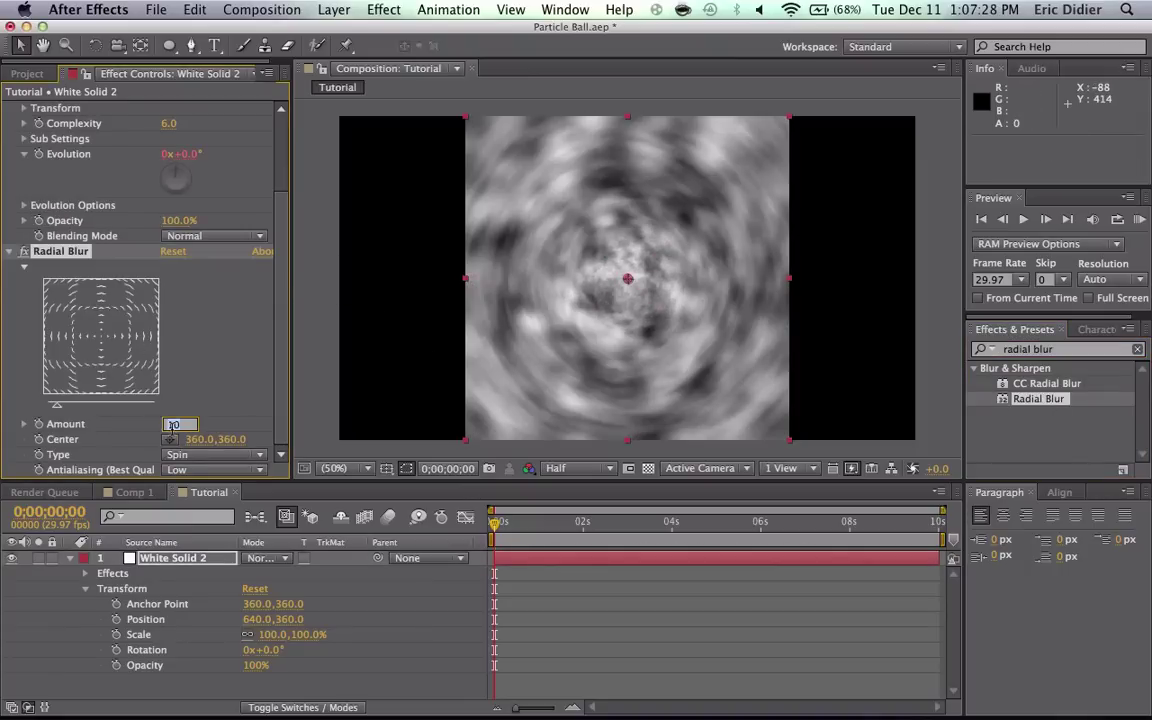
{"action": "key", "text": "Return"}
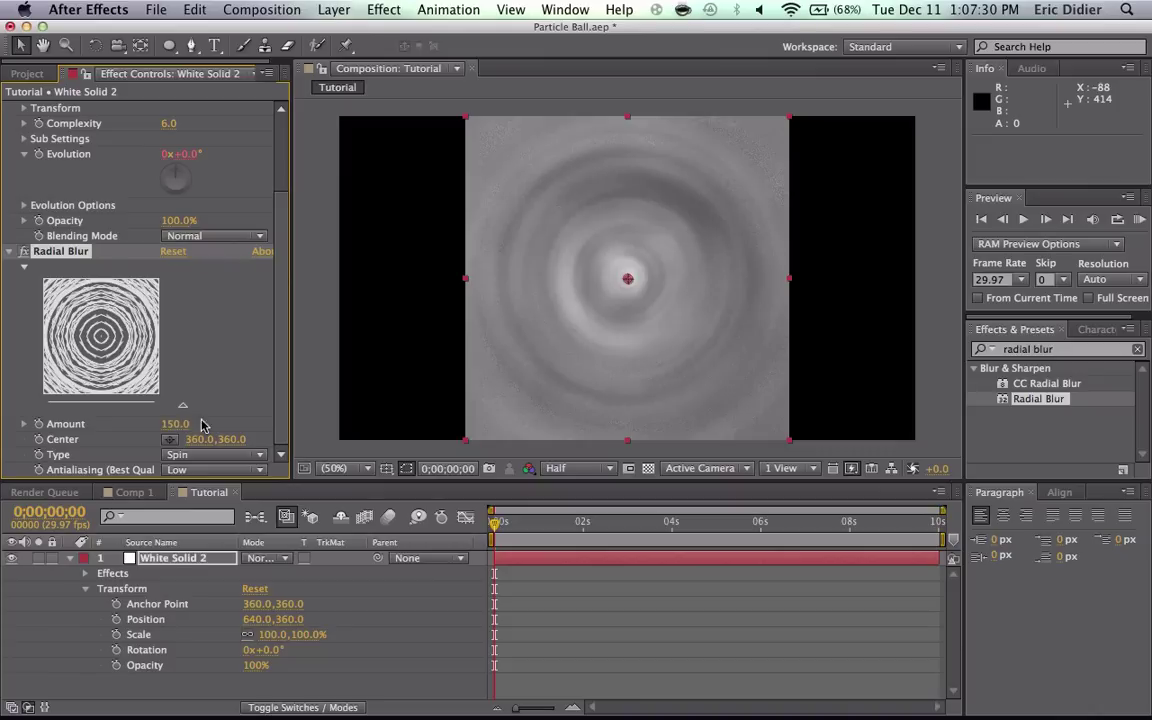
{"action": "left_click", "coordinate": [210, 454]}
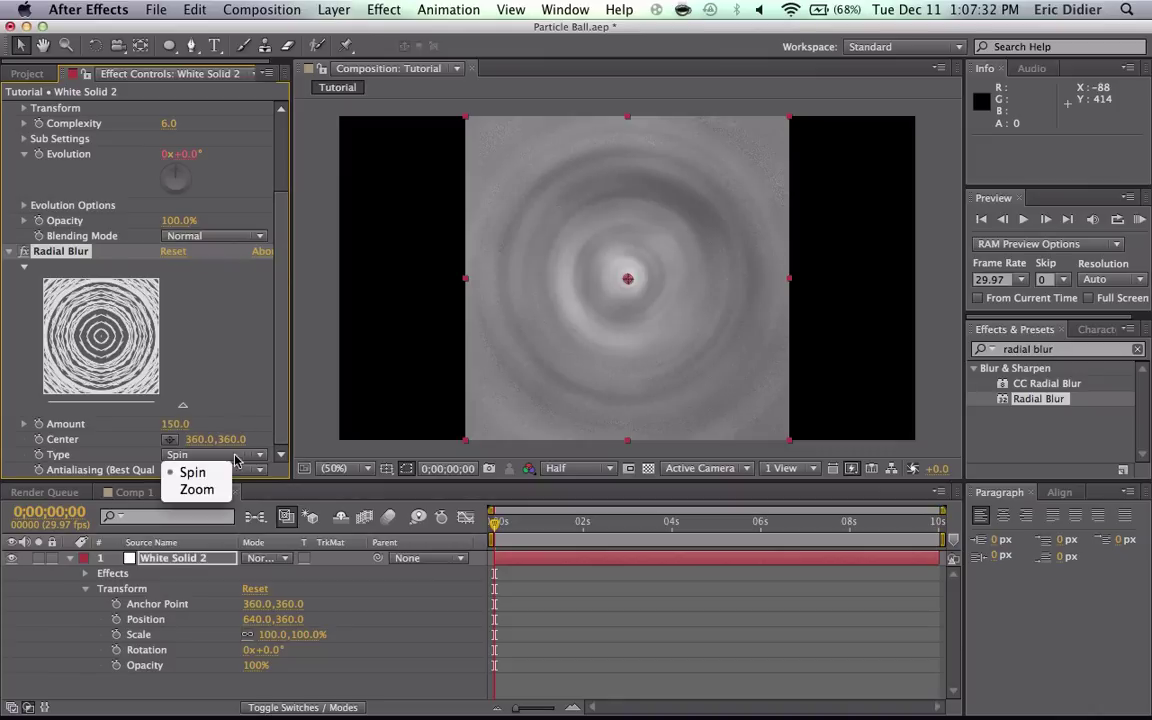
{"action": "left_click", "coordinate": [198, 490]}
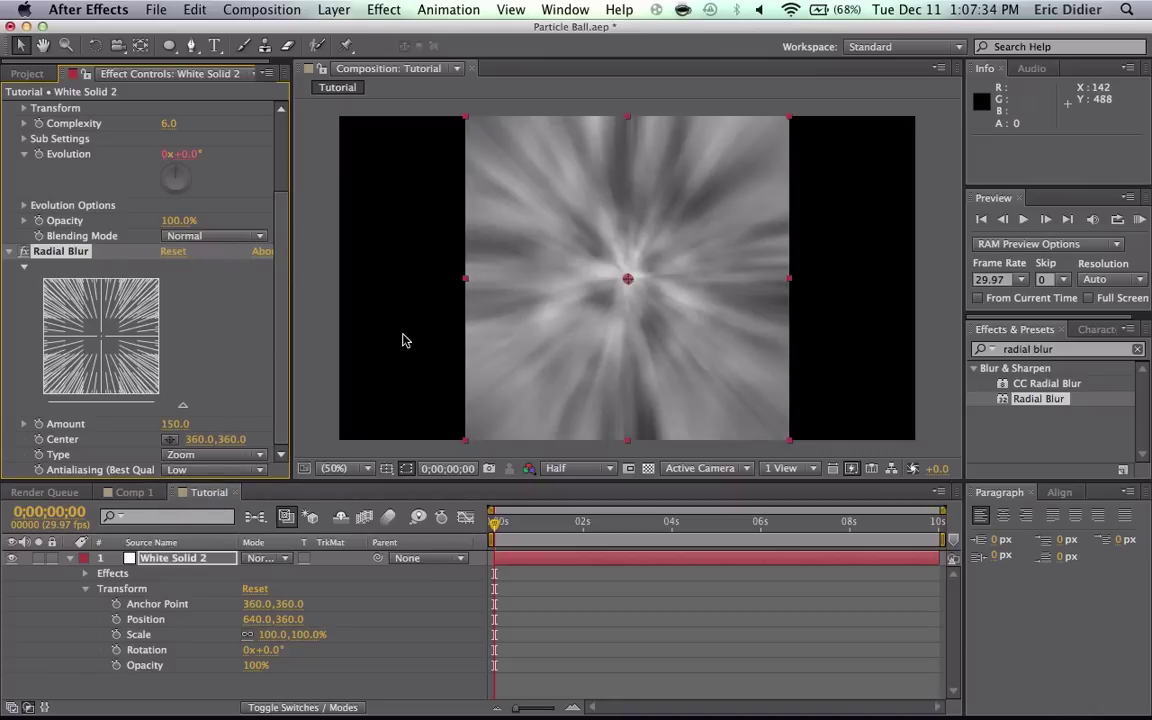
{"action": "left_click", "coordinate": [170, 472]}
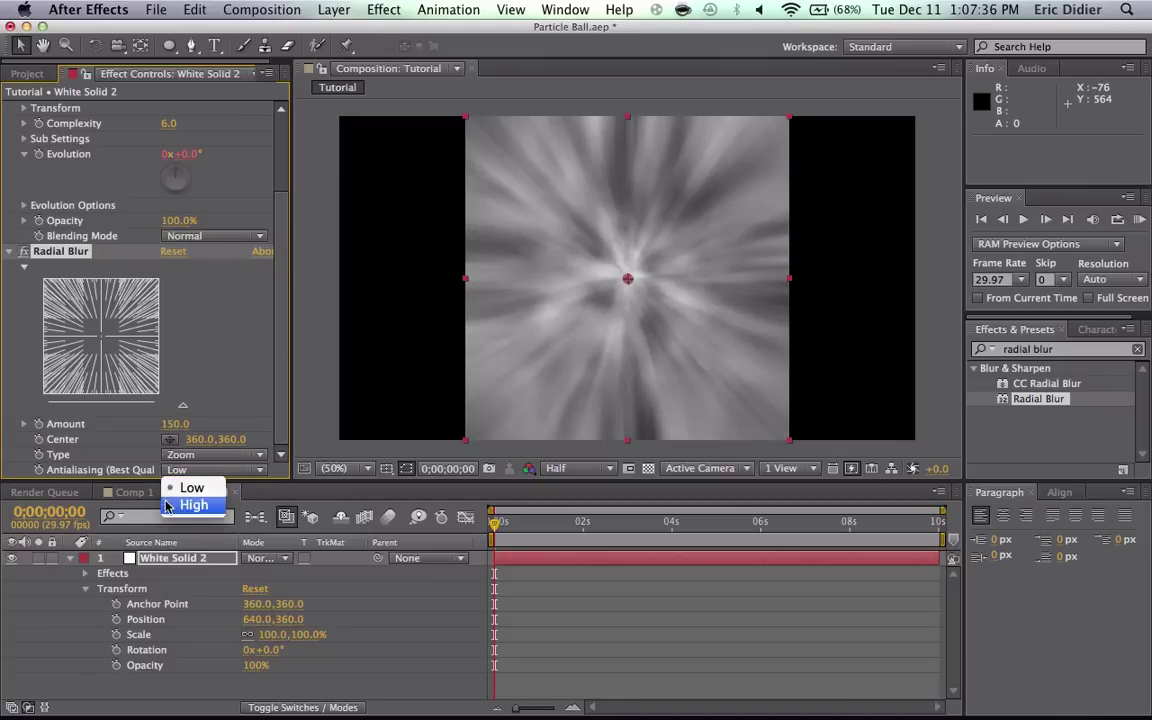
{"action": "left_click", "coordinate": [168, 505]}
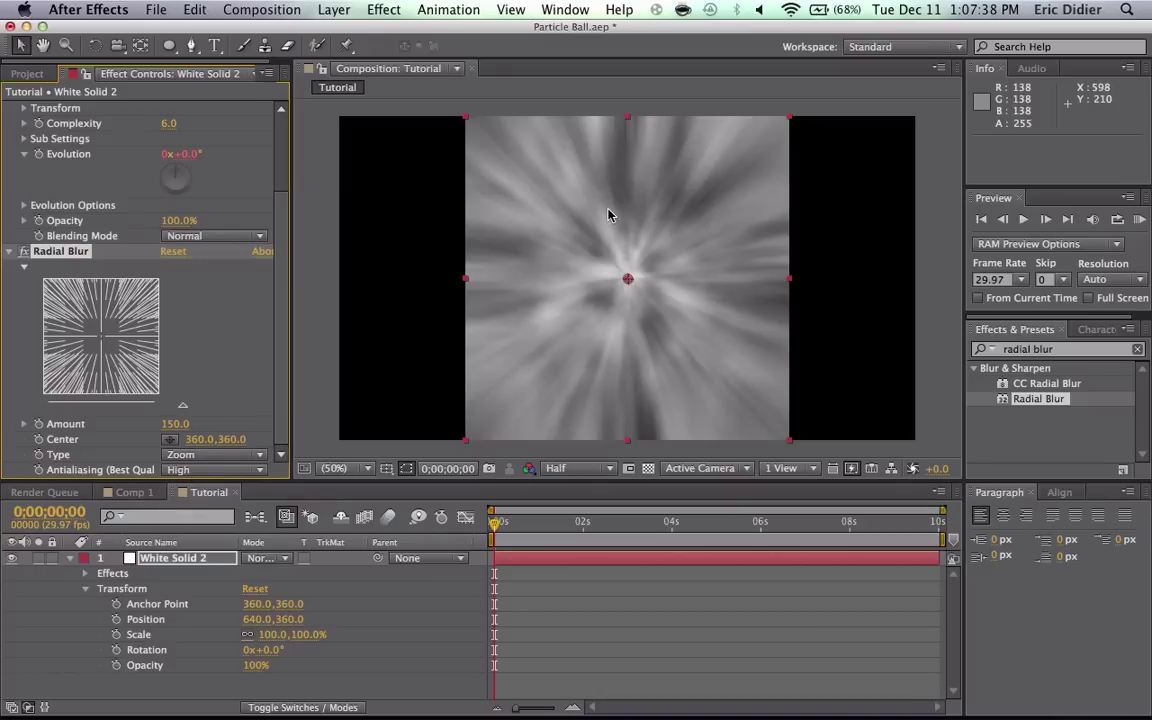
{"action": "left_click", "coordinate": [171, 48]}
Step: Add an ellipse Mask 1 and set Mask Expansion to -108 px and Mask Feather to 46 px
{"action": "double_click", "coordinate": [171, 48]}
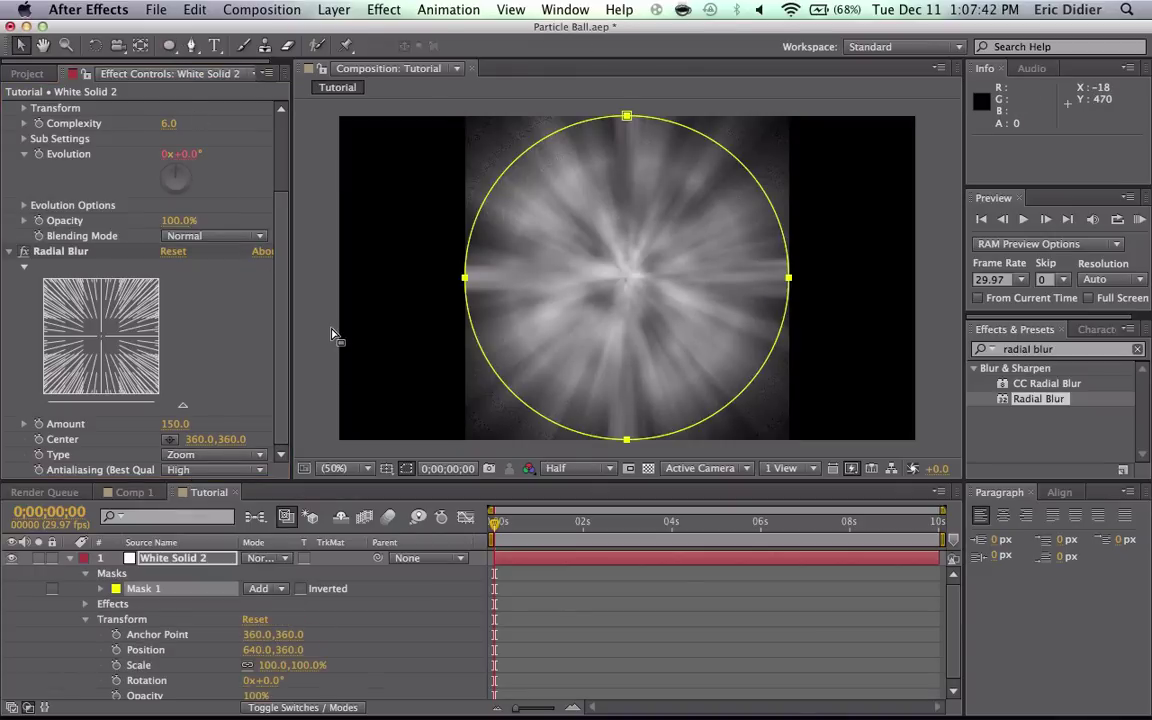
{"action": "key", "text": "m"}
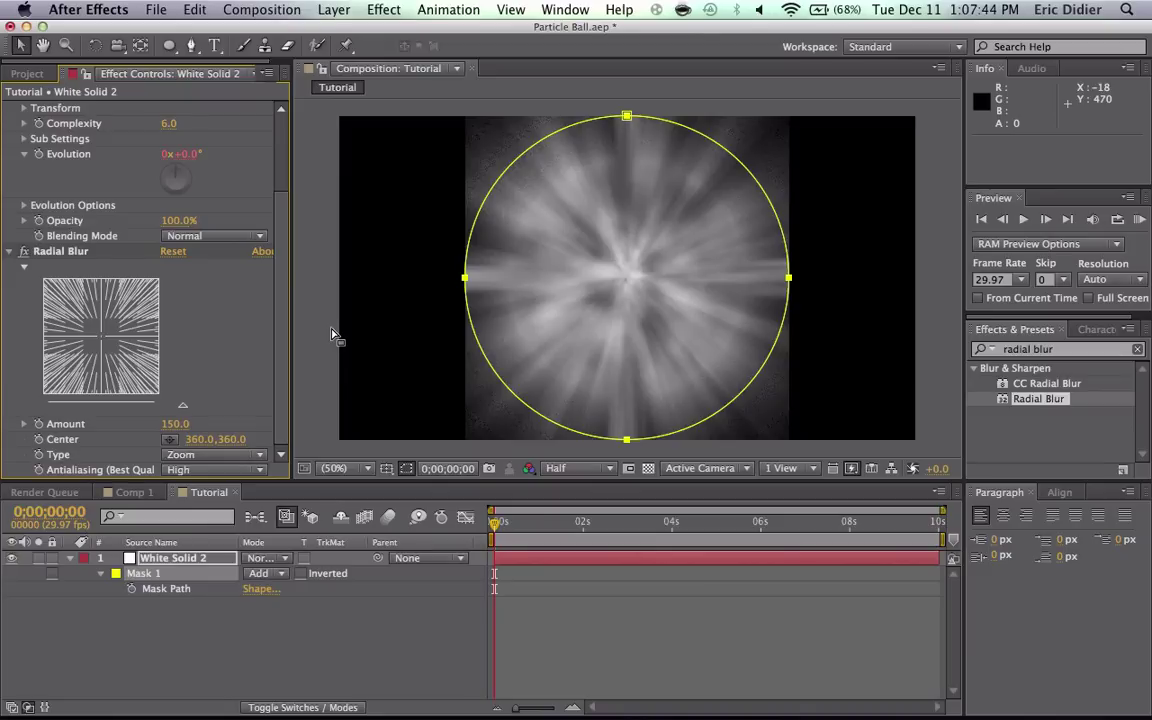
{"action": "left_click", "coordinate": [101, 573]}
{"action": "left_click", "coordinate": [101, 573]}
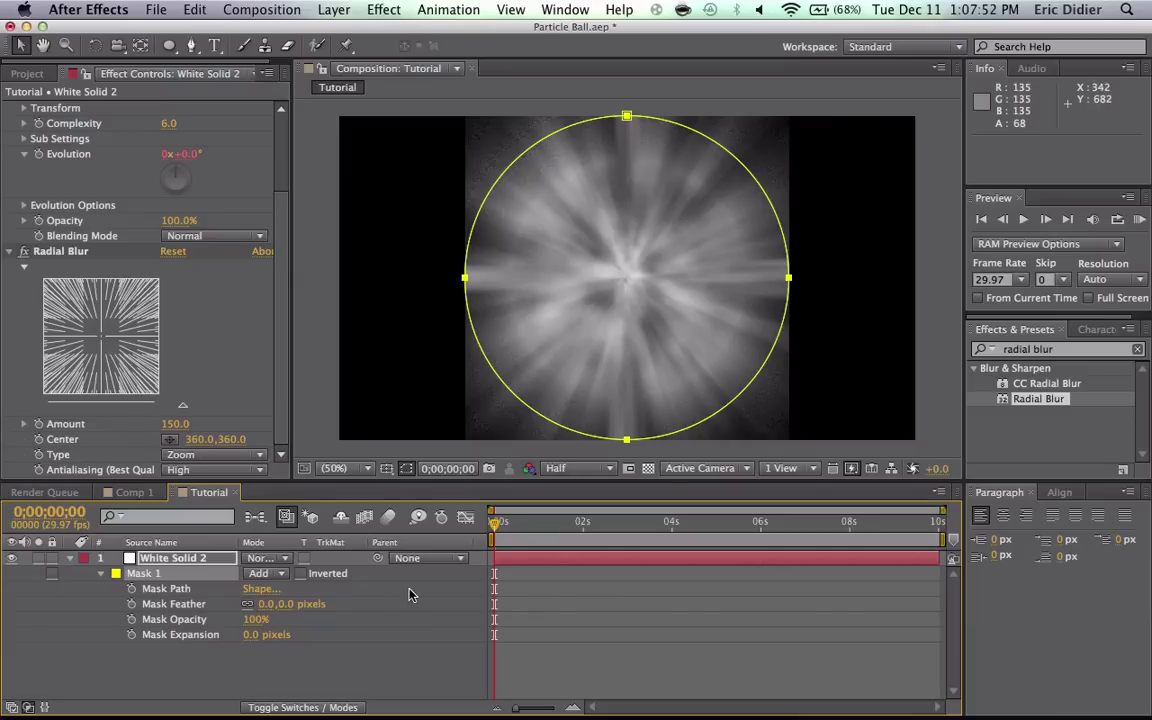
{"action": "left_click_drag", "start_coordinate": [243, 634], "coordinate": [133, 635]}
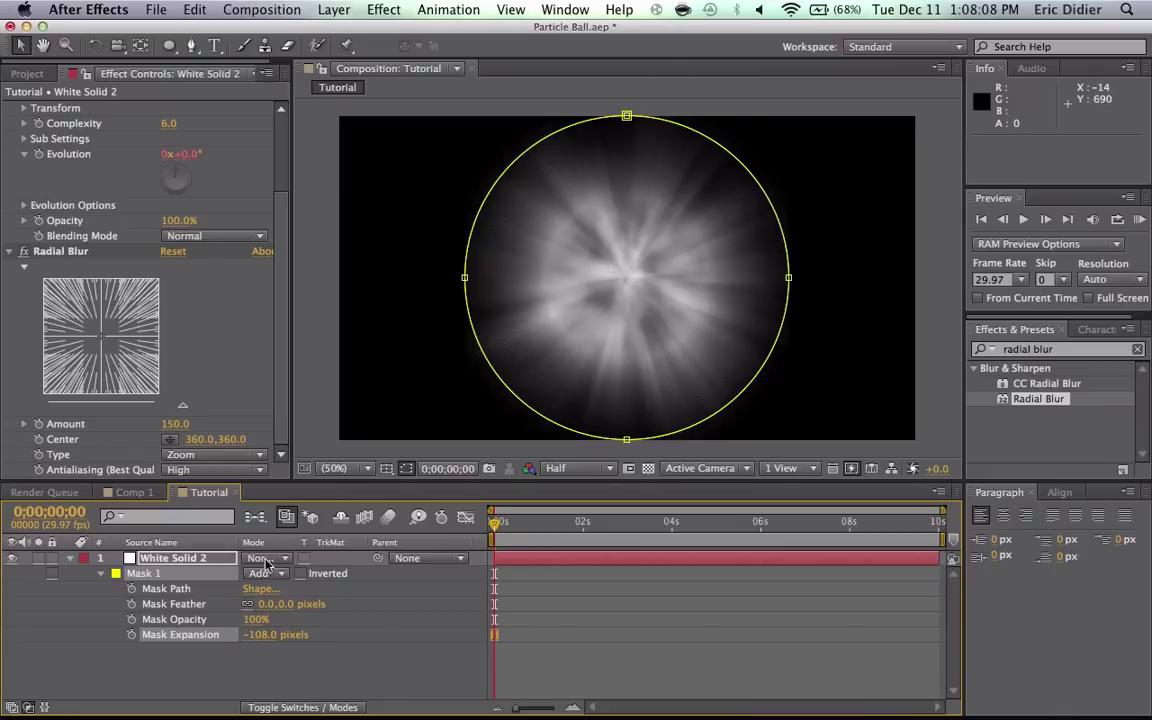
{"action": "left_click_drag", "start_coordinate": [264, 612], "coordinate": [309, 612]}
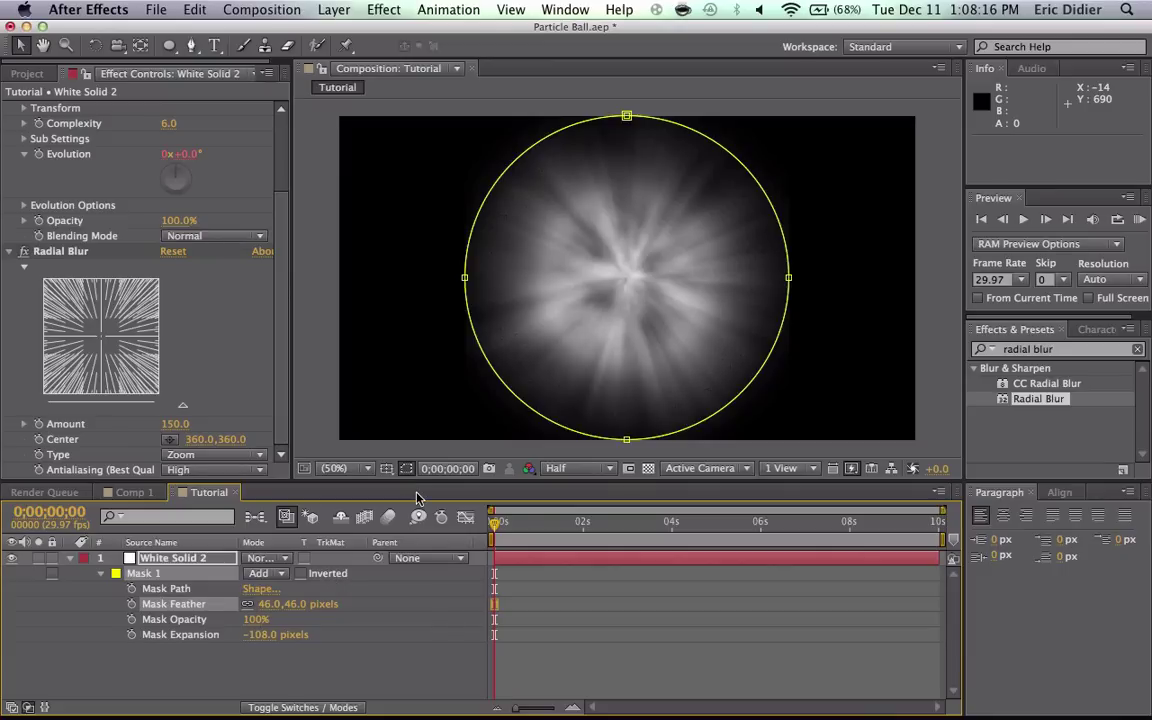
Step: Create a new cyan solid layer with colour 00EAFF
{"action": "key", "text": "super+shift+y"}
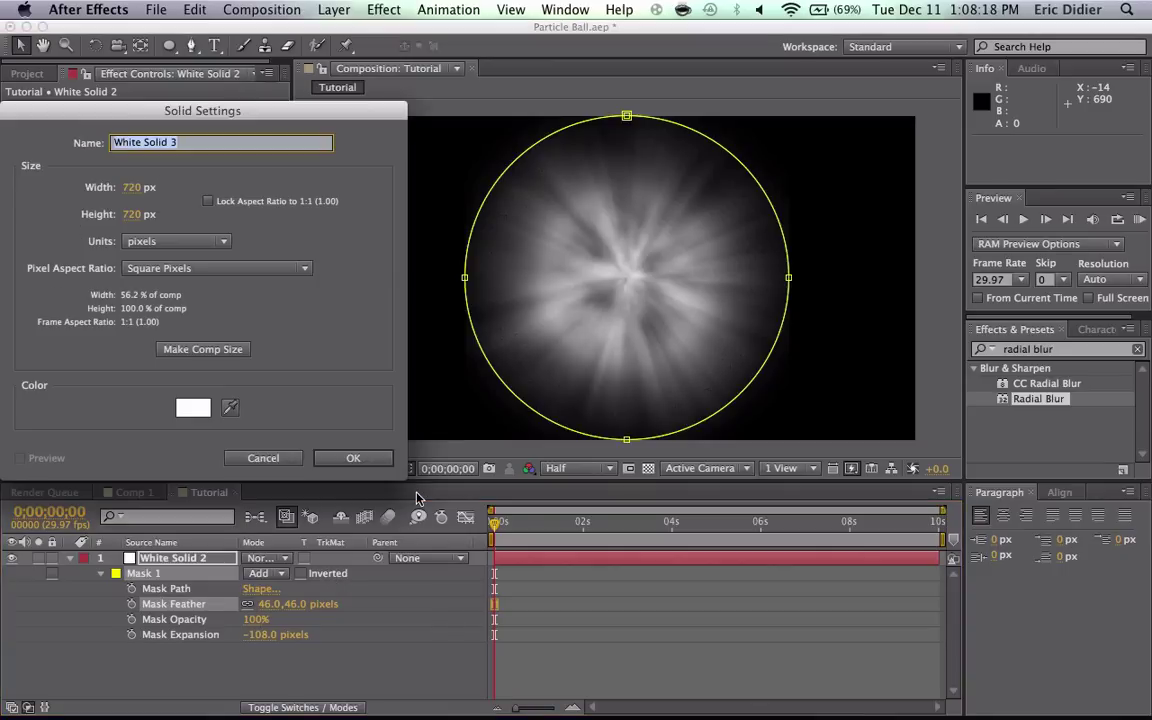
{"action": "left_click", "coordinate": [193, 408]}
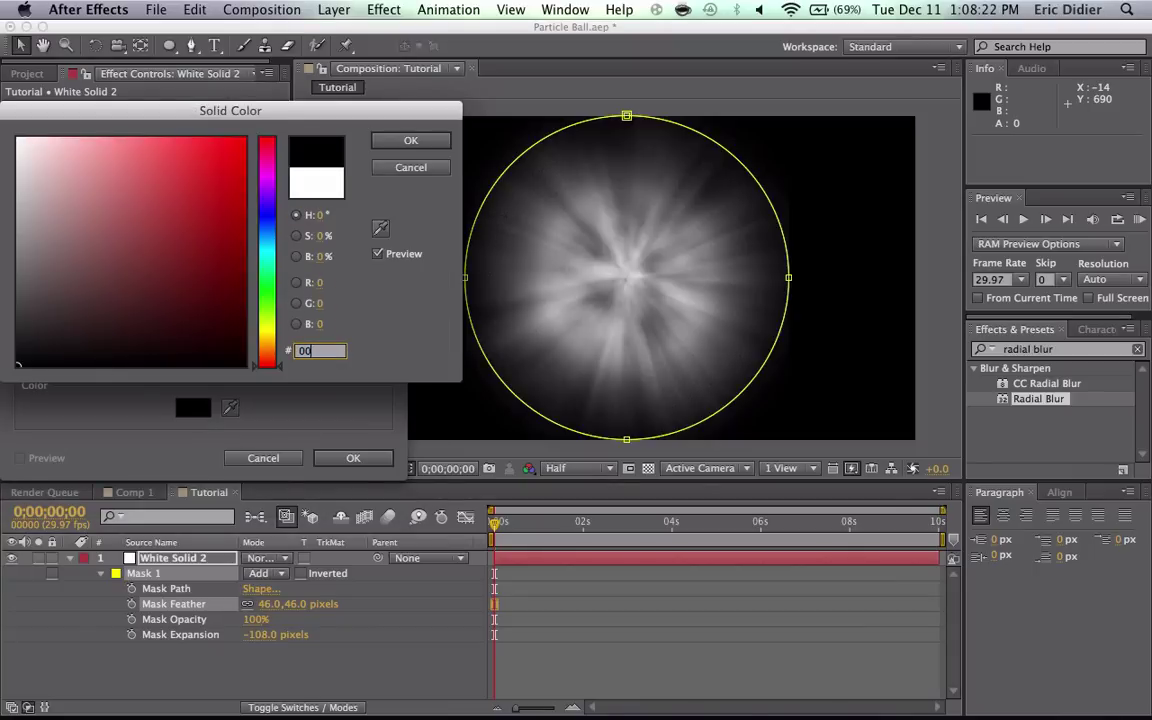
{"action": "type", "text": "00EAFF"}
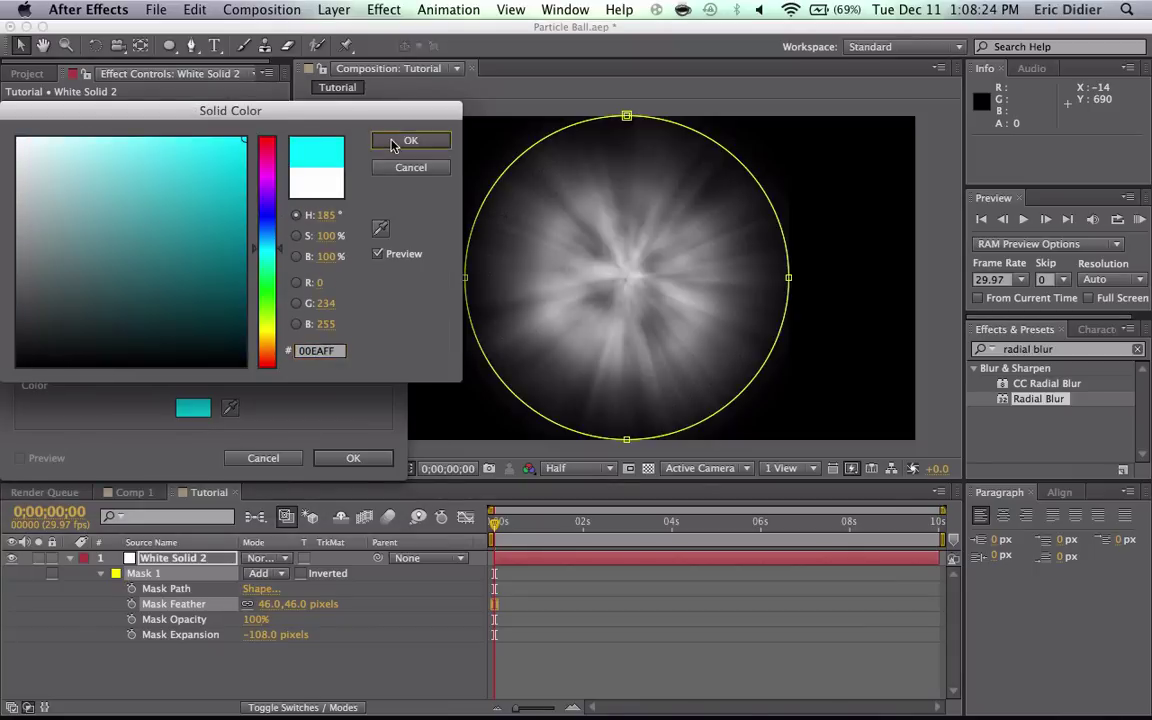
{"action": "left_click", "coordinate": [405, 140]}
{"action": "left_click", "coordinate": [350, 456]}
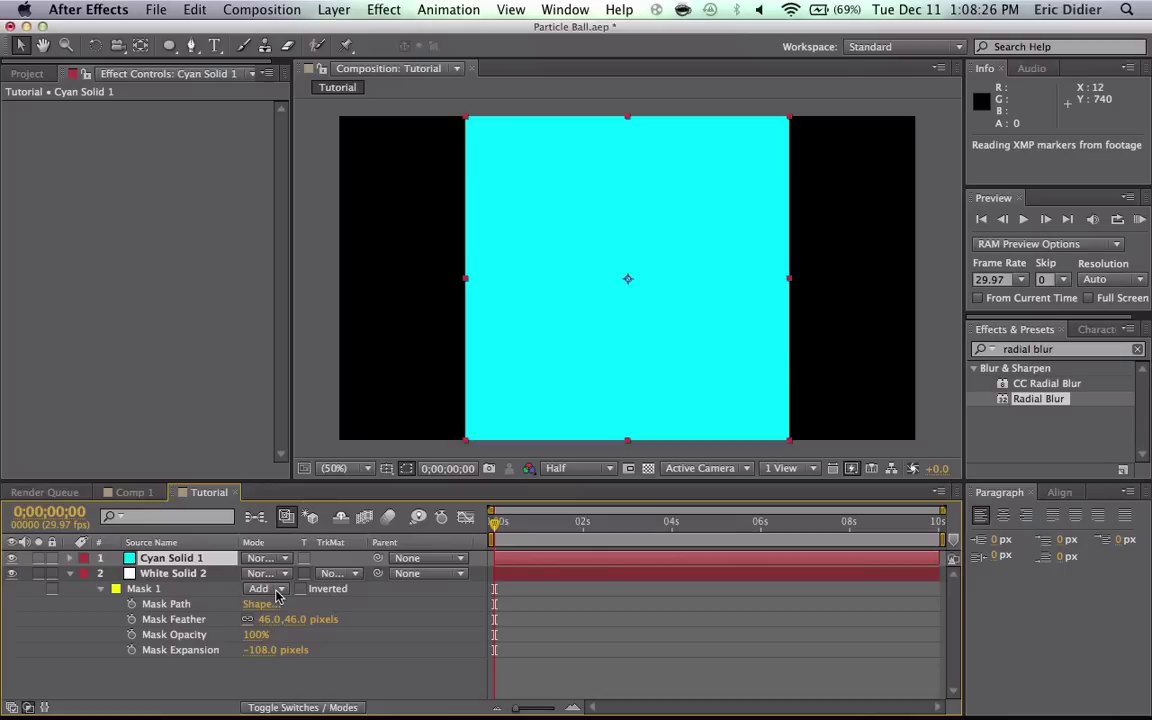
Step: Set the cyan solid's blending mode to Add
{"action": "left_click", "coordinate": [262, 558]}
{"action": "mouse_move", "coordinate": [260, 705]}
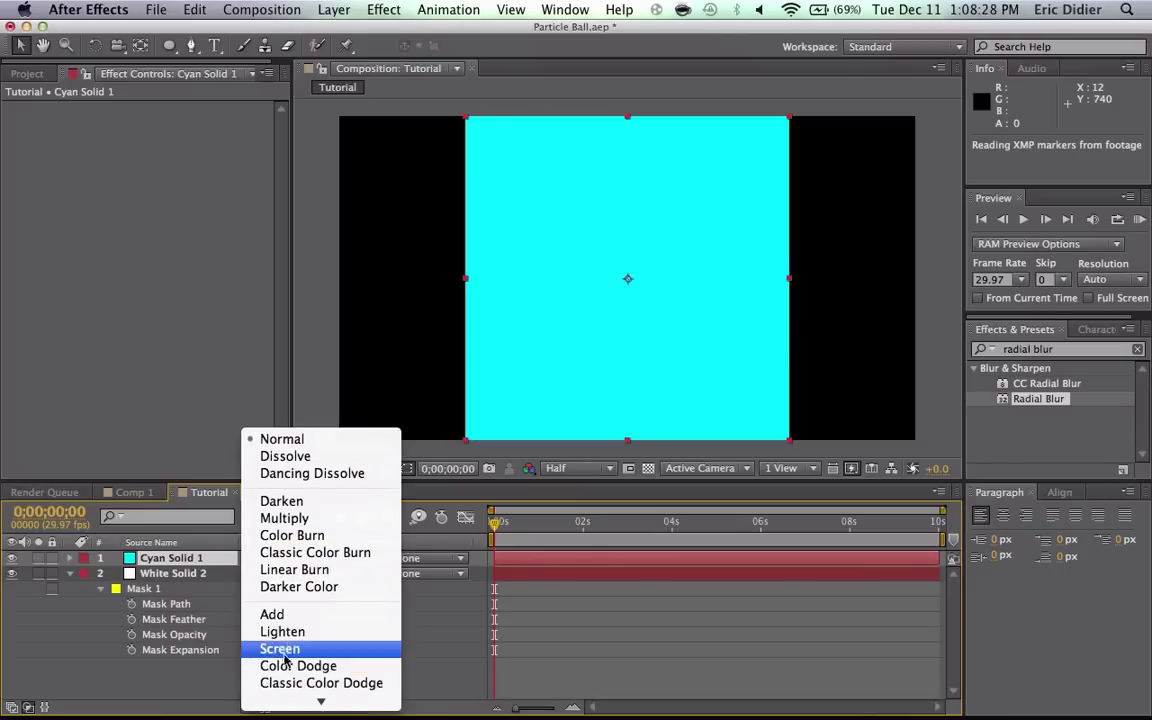
{"action": "left_click", "coordinate": [275, 609]}
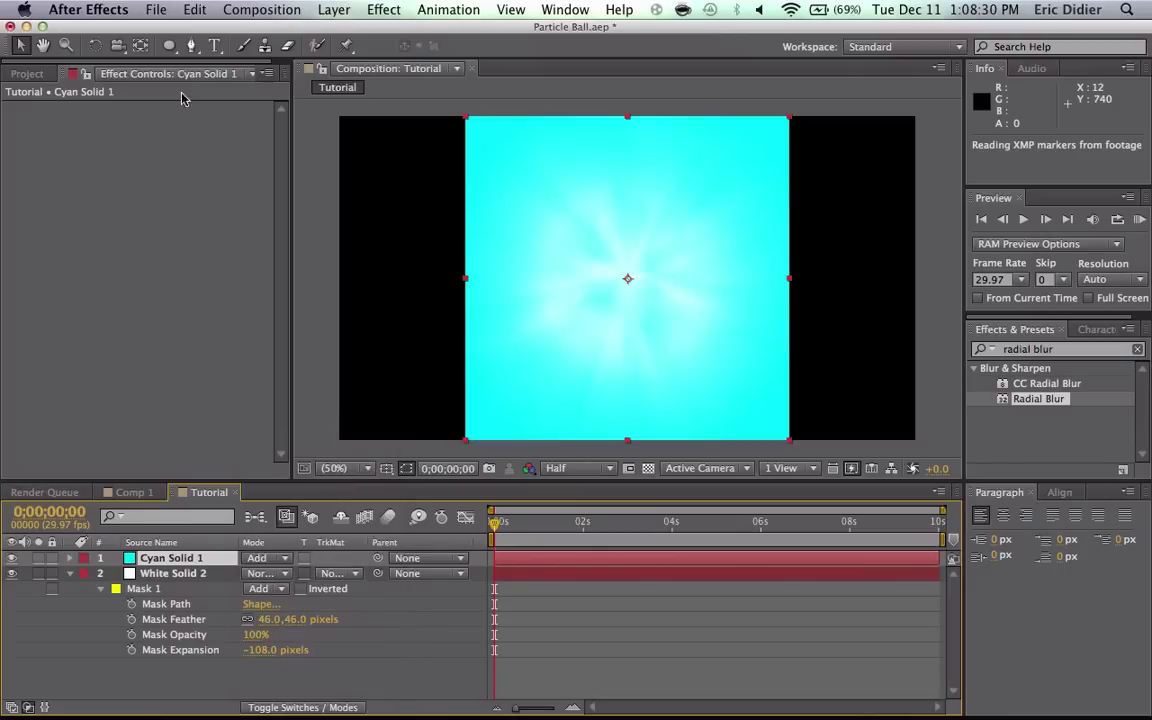
Step: Add an ellipse mask to the cyan solid and set its opacity to 20%
{"action": "double_click", "coordinate": [167, 45]}
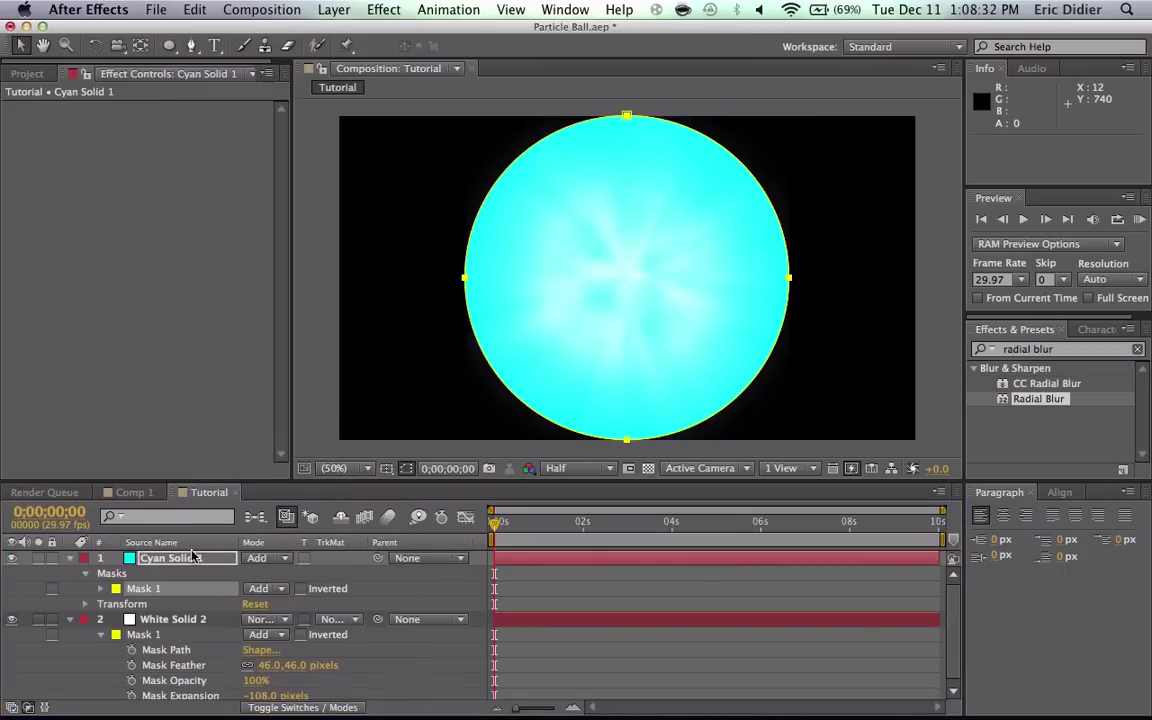
{"action": "key", "text": "t"}
{"action": "left_click", "coordinate": [258, 573]}
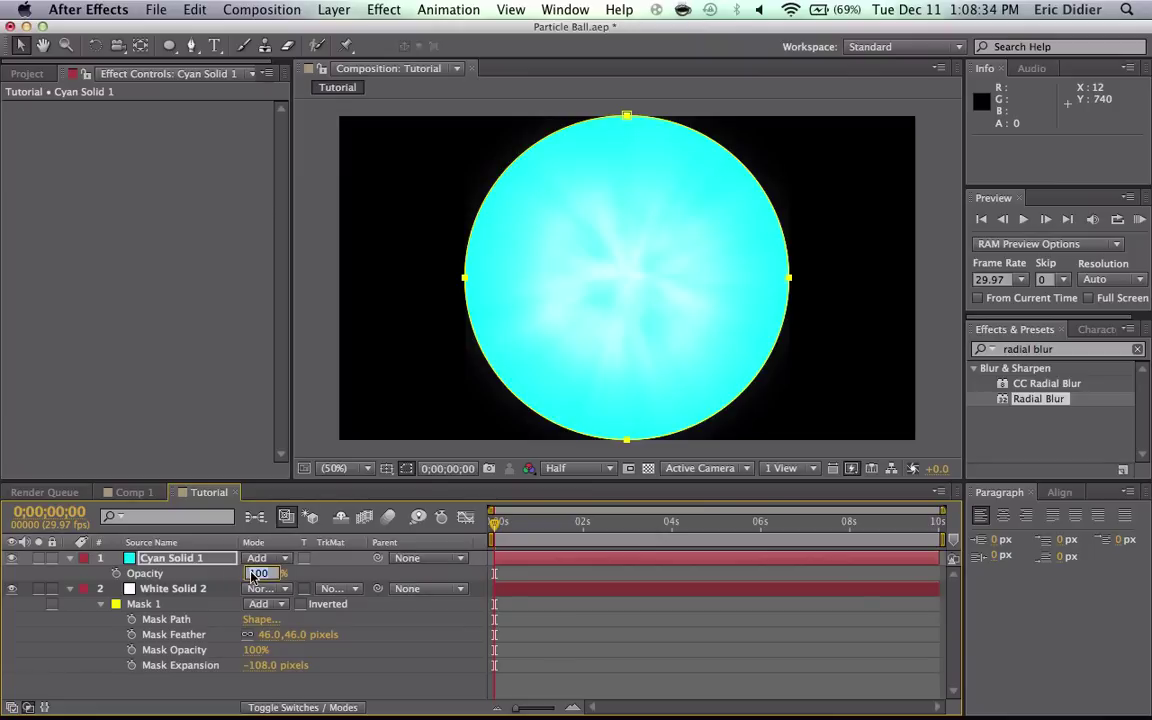
{"action": "type", "text": "20"}
{"action": "key", "text": "Return"}
Step: Set the cyan solid's Mask Expansion to -76 px and Mask Feather to 108 px
{"action": "left_click", "coordinate": [196, 561]}
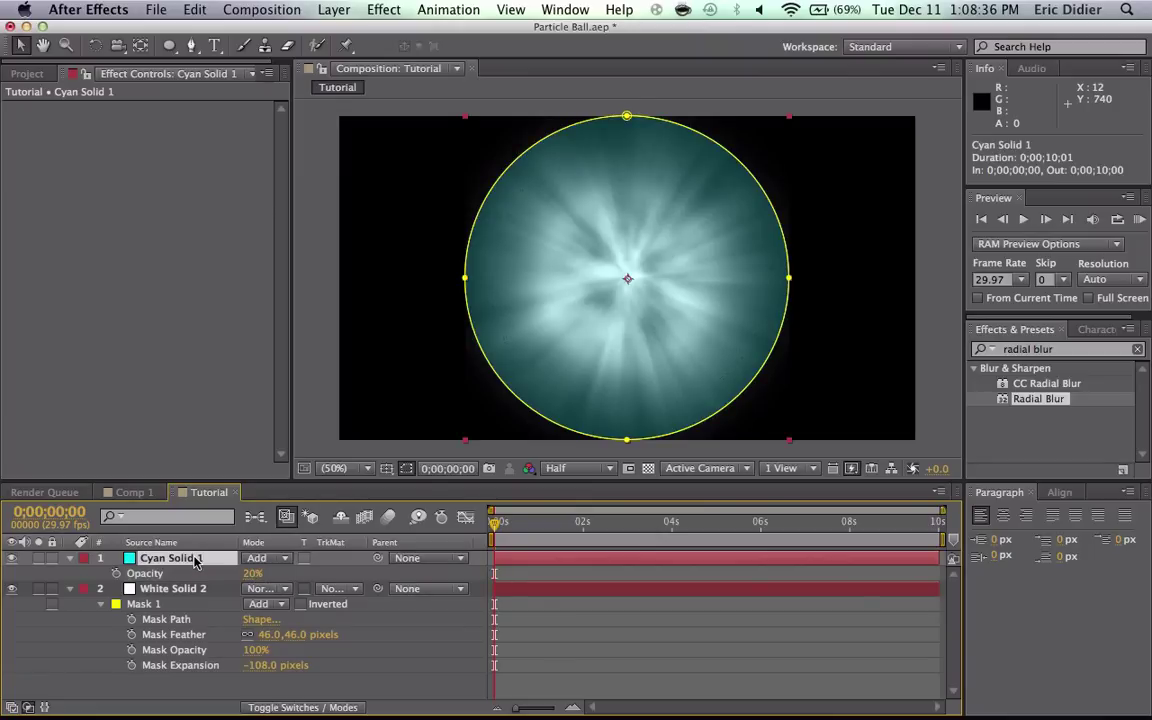
{"action": "key", "text": "t"}
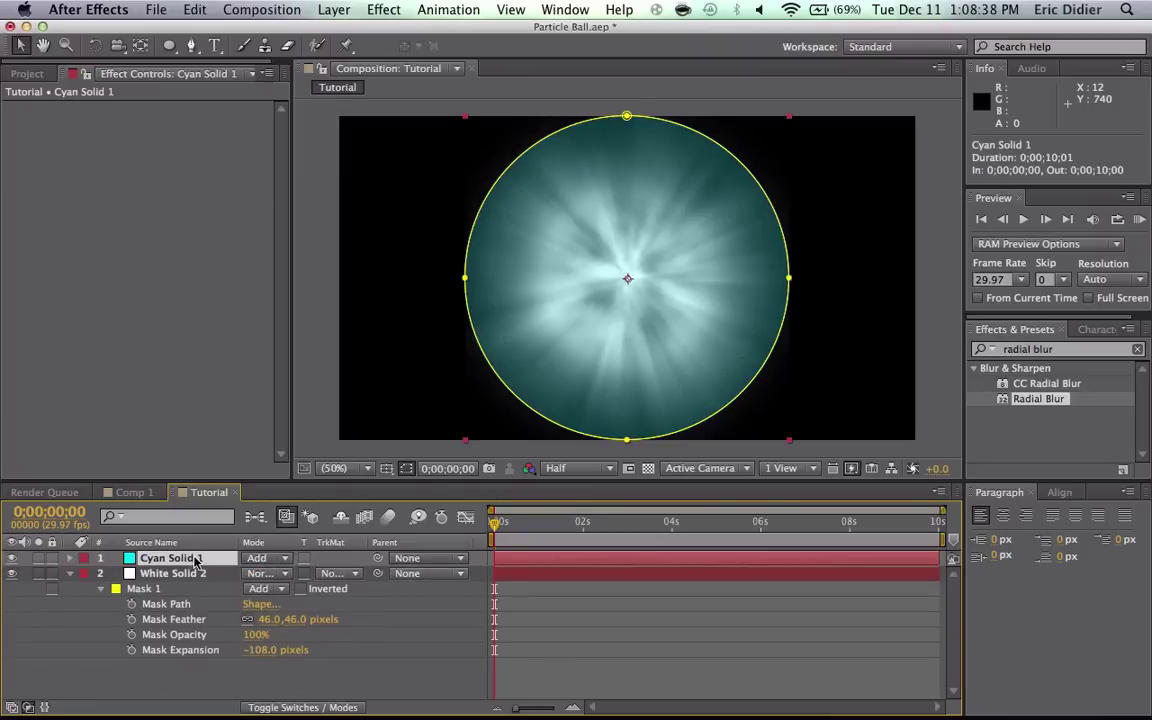
{"action": "key", "text": "m"}
{"action": "key", "text": "m"}
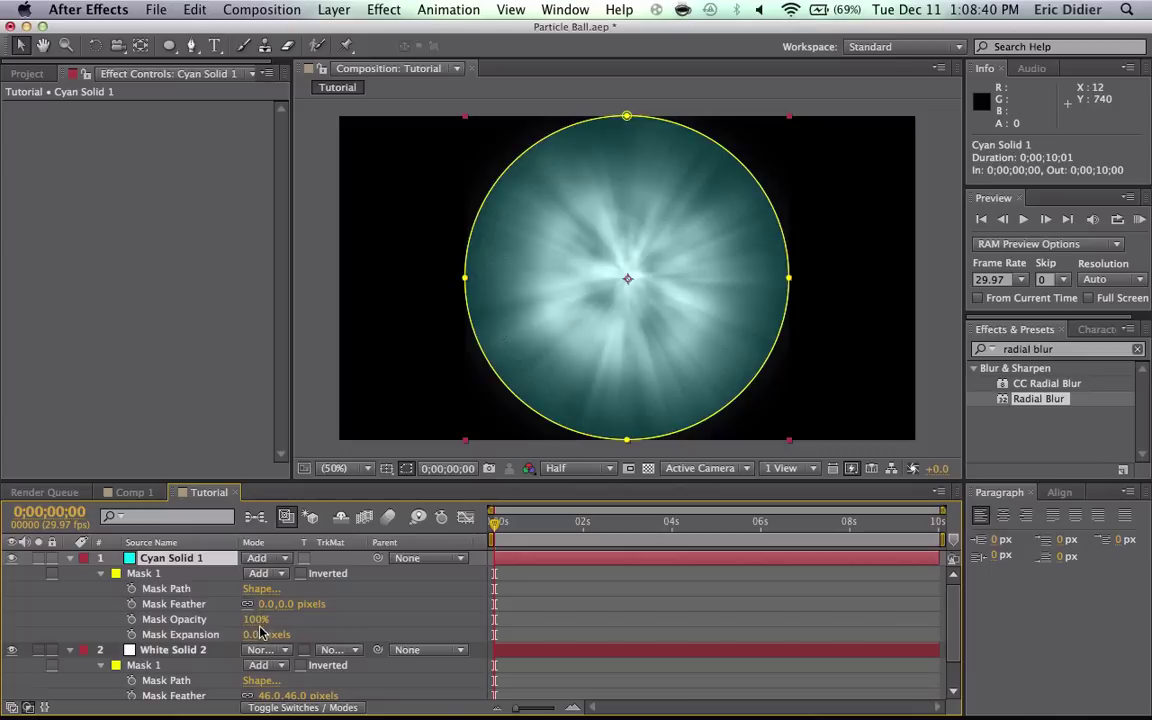
{"action": "left_click_drag", "start_coordinate": [250, 634], "coordinate": [185, 638]}
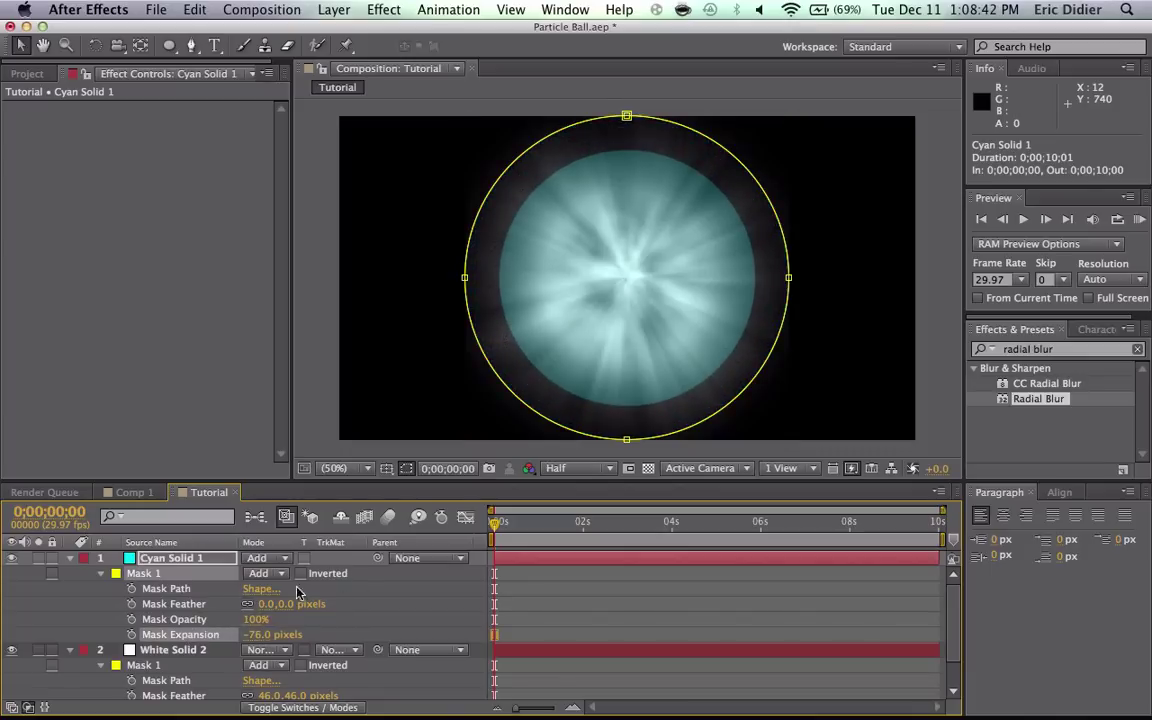
{"action": "left_click_drag", "start_coordinate": [290, 604], "coordinate": [387, 626]}
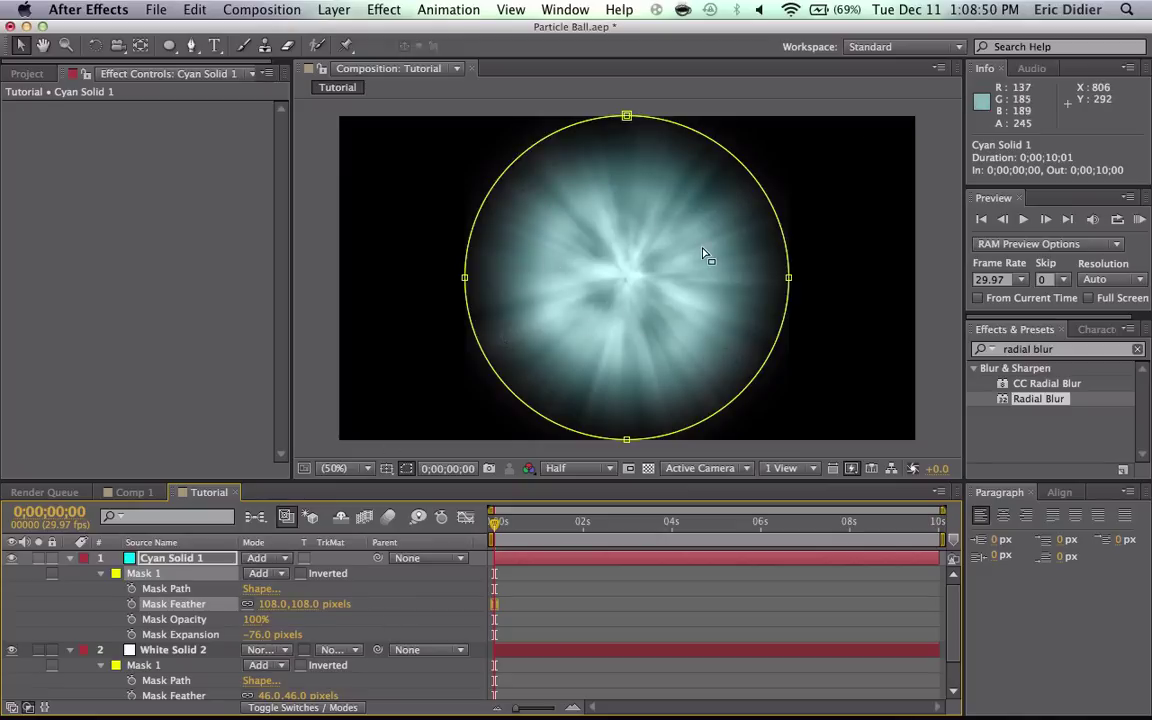
Step: Duplicate Cyan Solid 1, scale the copy to 60%, and scrub the timeline to preview
{"action": "left_click", "coordinate": [157, 561]}
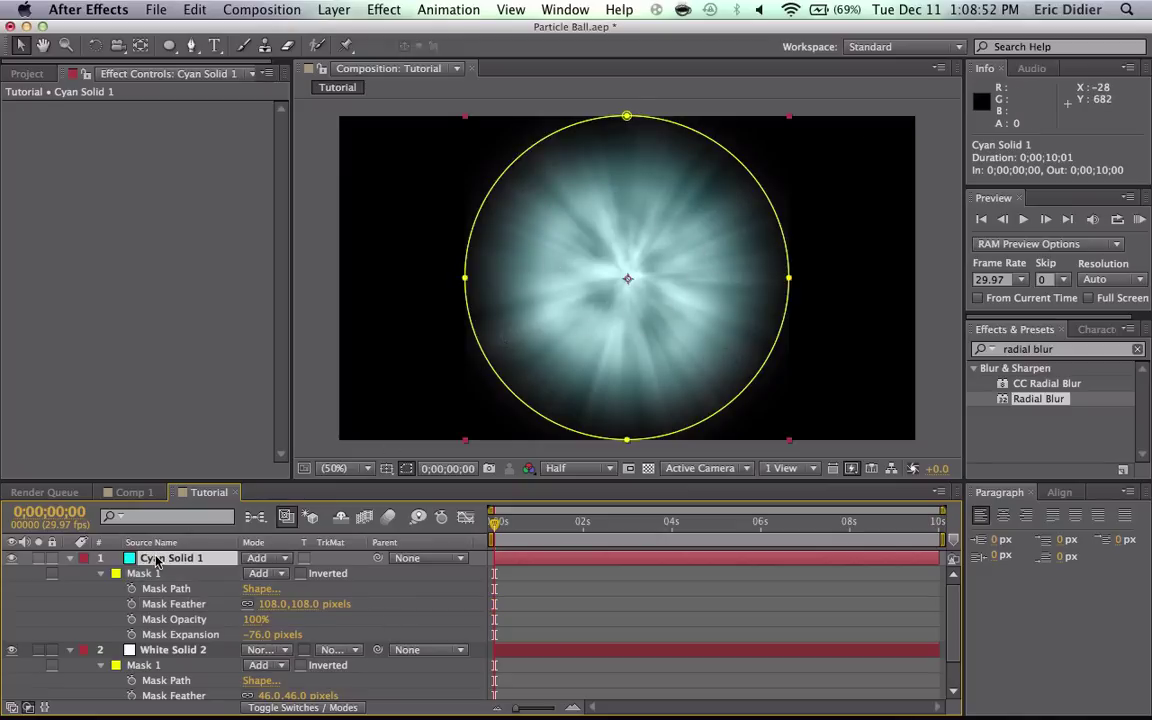
{"action": "key", "text": "ctrl+d"}
{"action": "key", "text": "s"}
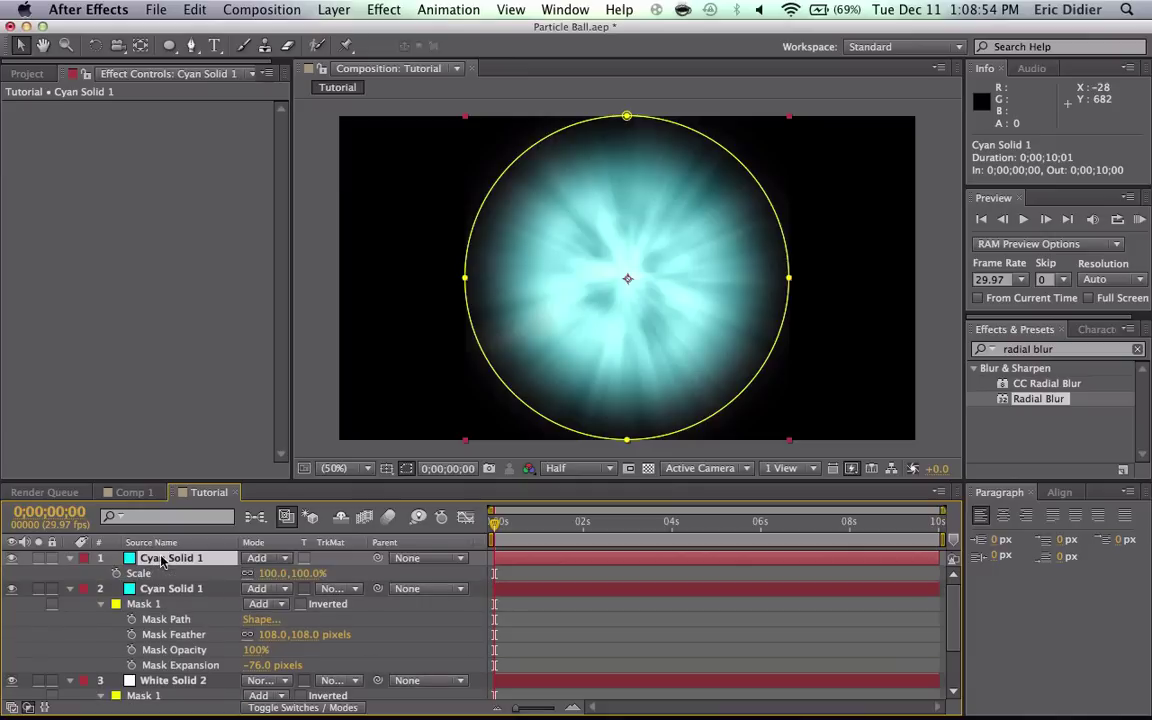
{"action": "left_click_drag", "start_coordinate": [280, 573], "coordinate": [246, 574]}
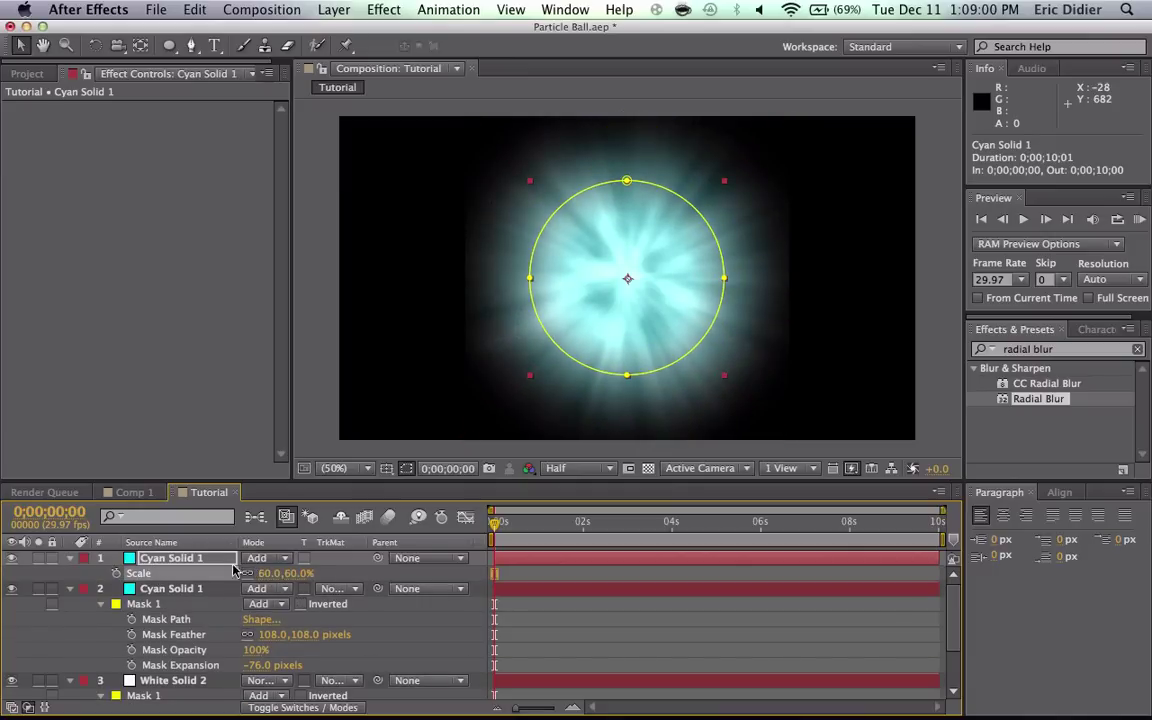
{"action": "left_click", "coordinate": [342, 350]}
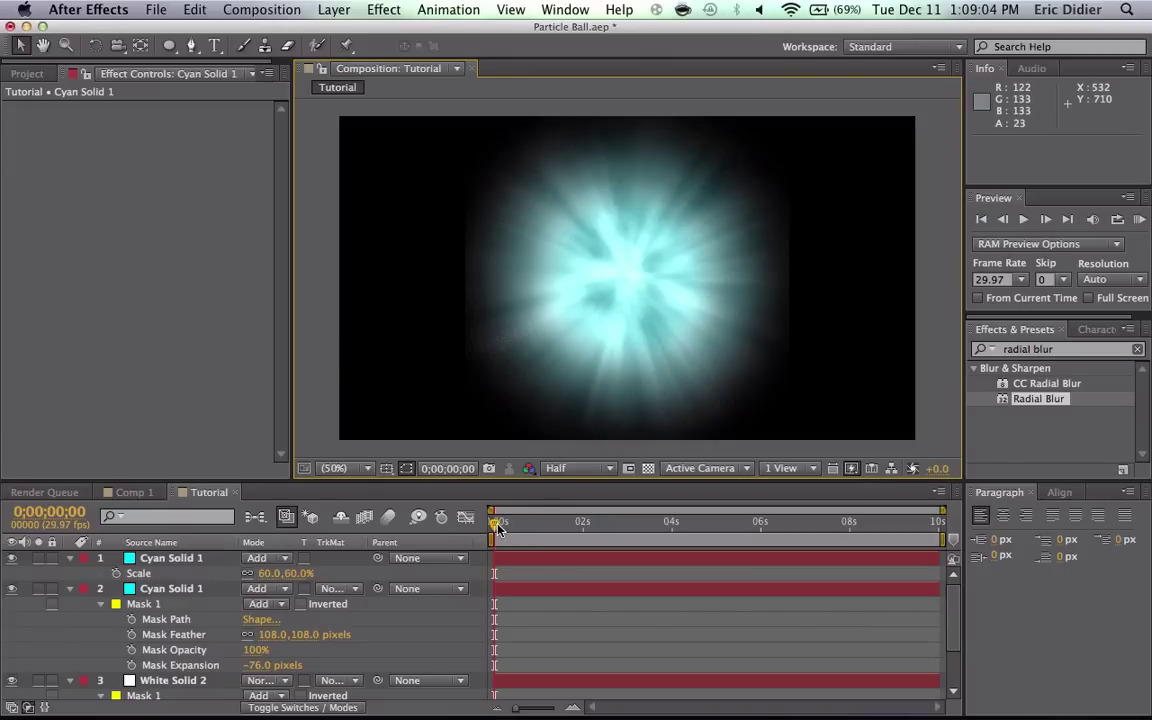
{"action": "mouse_move", "coordinate": [498, 528]}
{"action": "left_mouse_down"}
{"action": "mouse_move", "coordinate": [643, 536]}
{"action": "mouse_move", "coordinate": [493, 529]}
{"action": "left_mouse_up"}
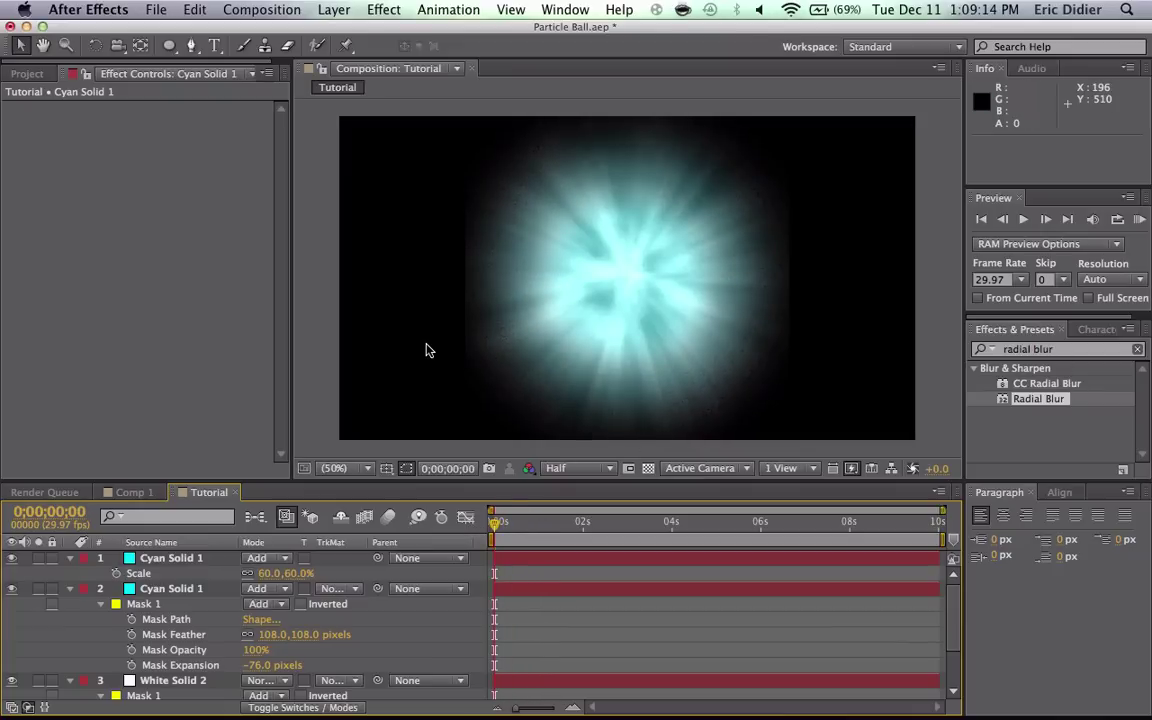
Step: Create a new cyan solid and apply CC Particle World to it from a 'part' search
{"action": "key", "text": "super+y"}
{"action": "left_click", "coordinate": [340, 461]}
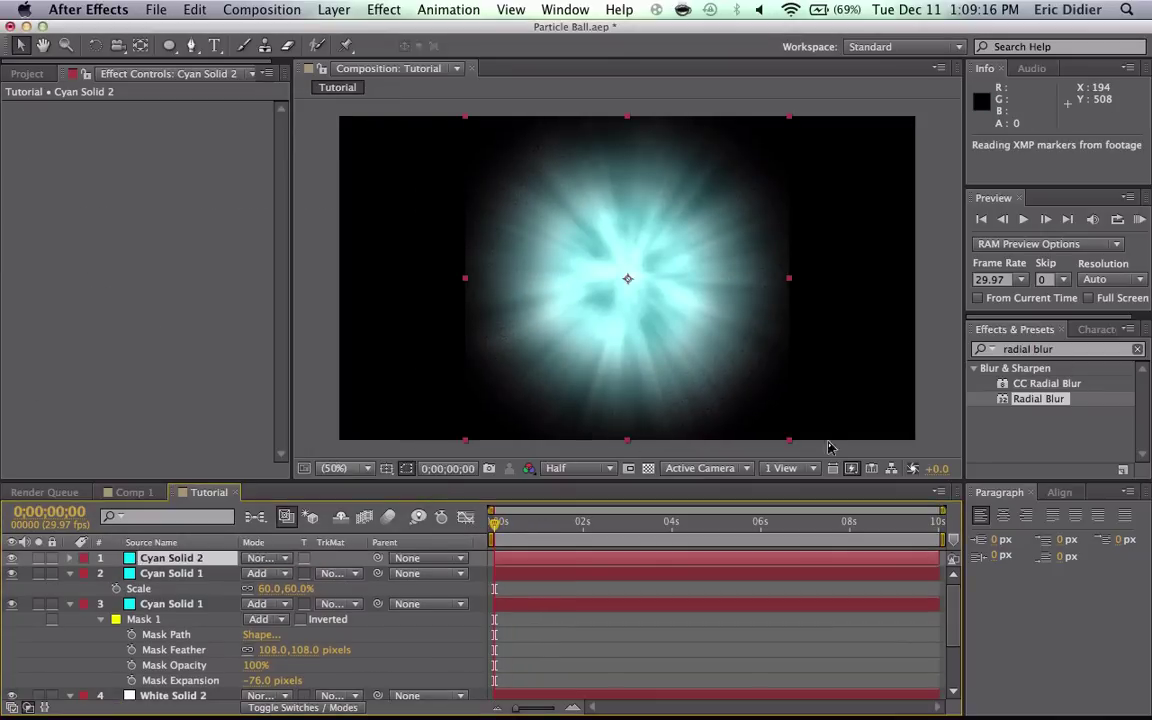
{"action": "double_click", "coordinate": [1077, 349]}
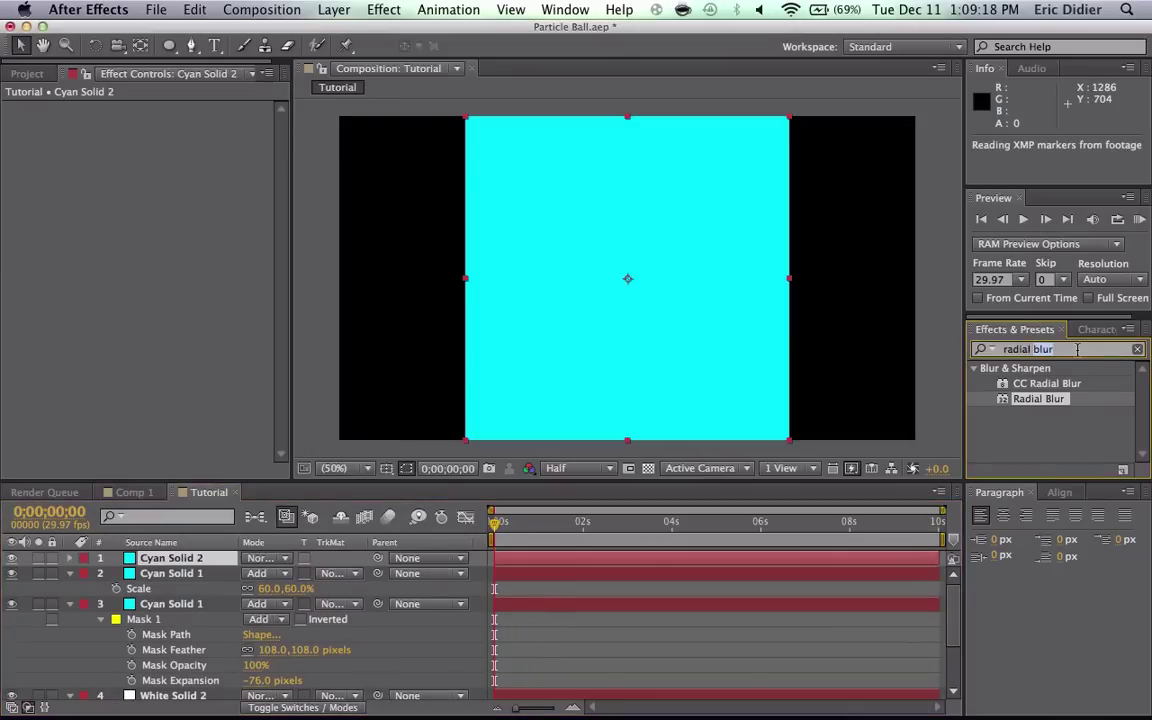
{"action": "key", "text": "super+a"}
{"action": "key", "text": "BackSpace"}
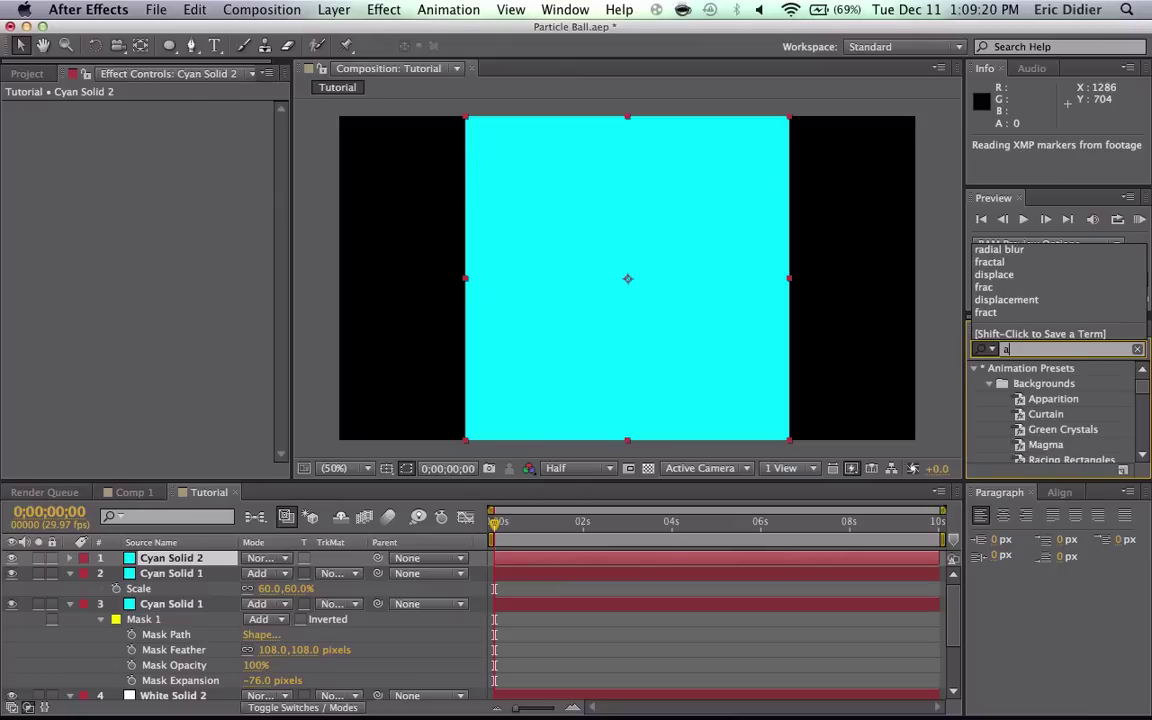
{"action": "type", "text": "partic"}
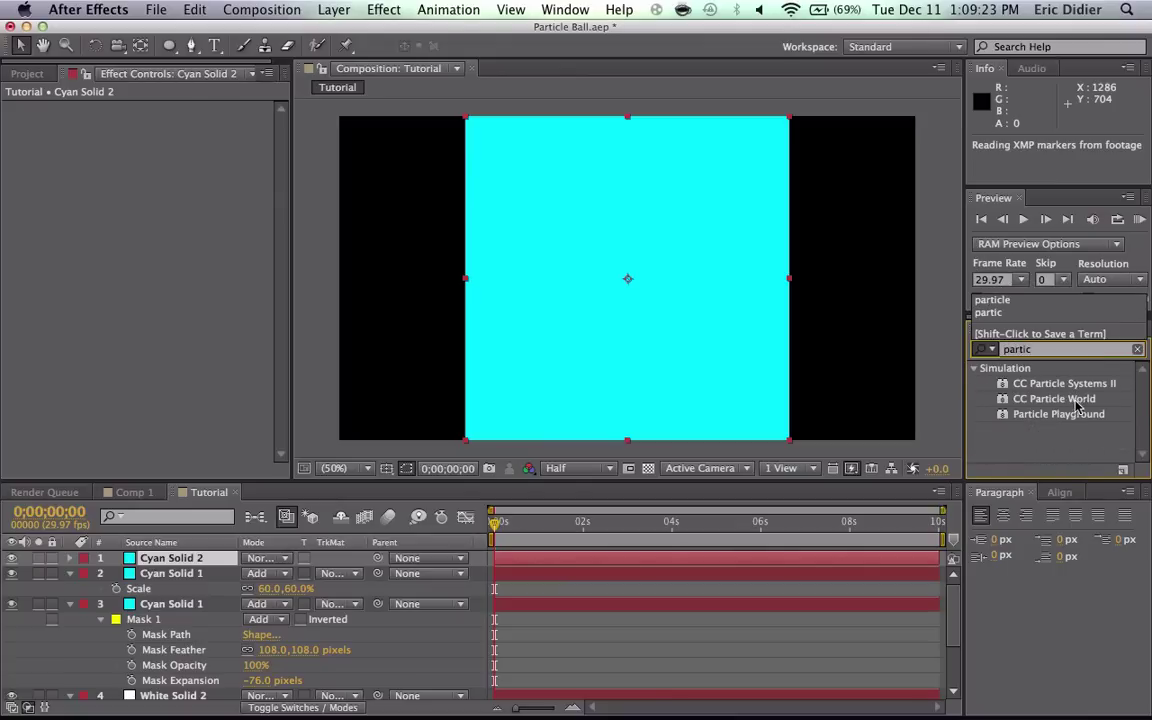
{"action": "left_click_drag", "start_coordinate": [1078, 405], "coordinate": [722, 391]}
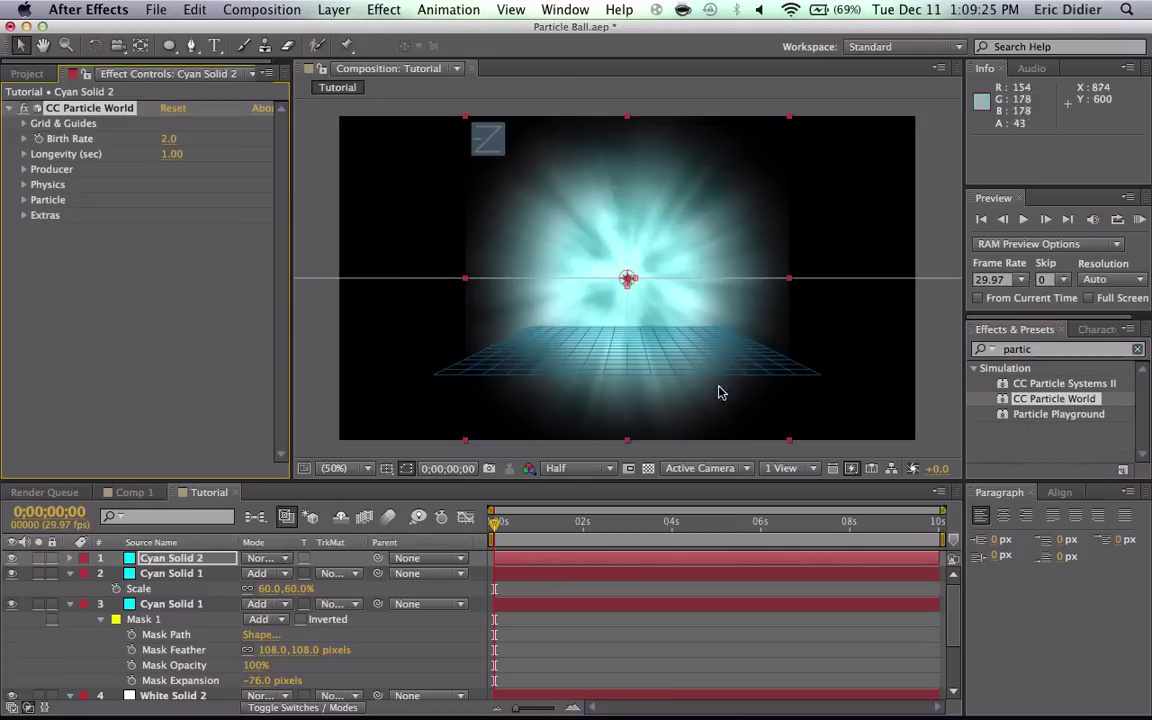
Step: Turn off the position, radius, motion path, floor grid, horizon and axis box guides
{"action": "left_click", "coordinate": [24, 125]}
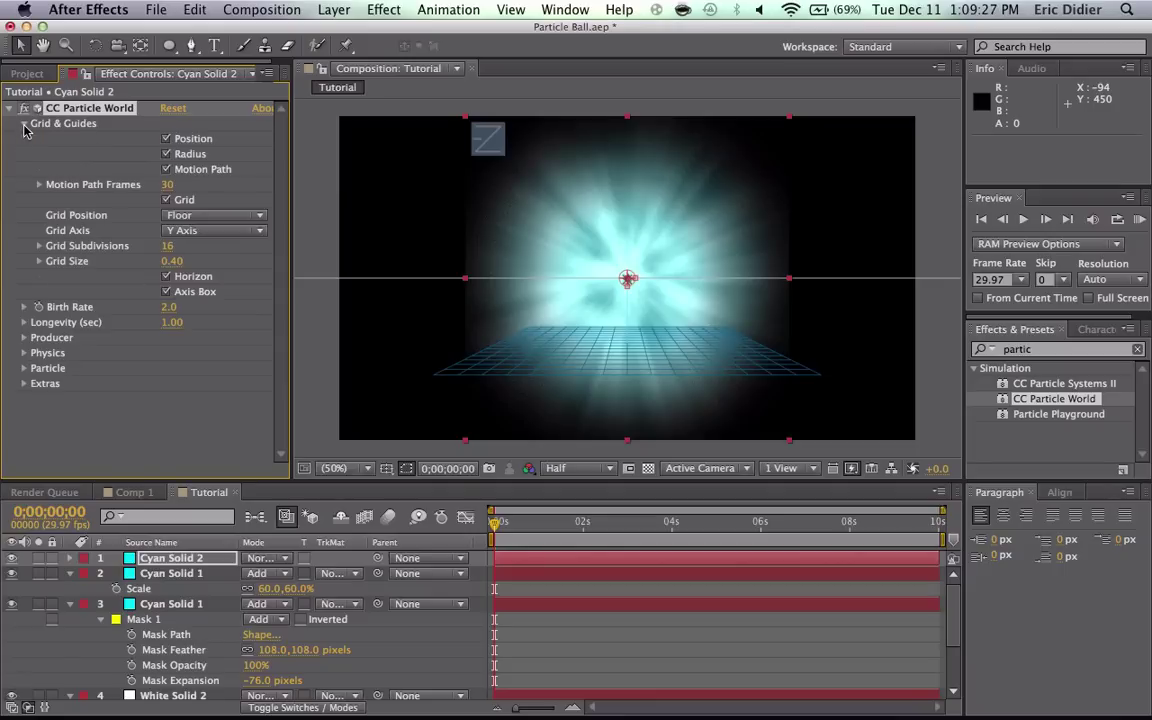
{"action": "left_click", "coordinate": [166, 138]}
{"action": "left_click", "coordinate": [166, 154]}
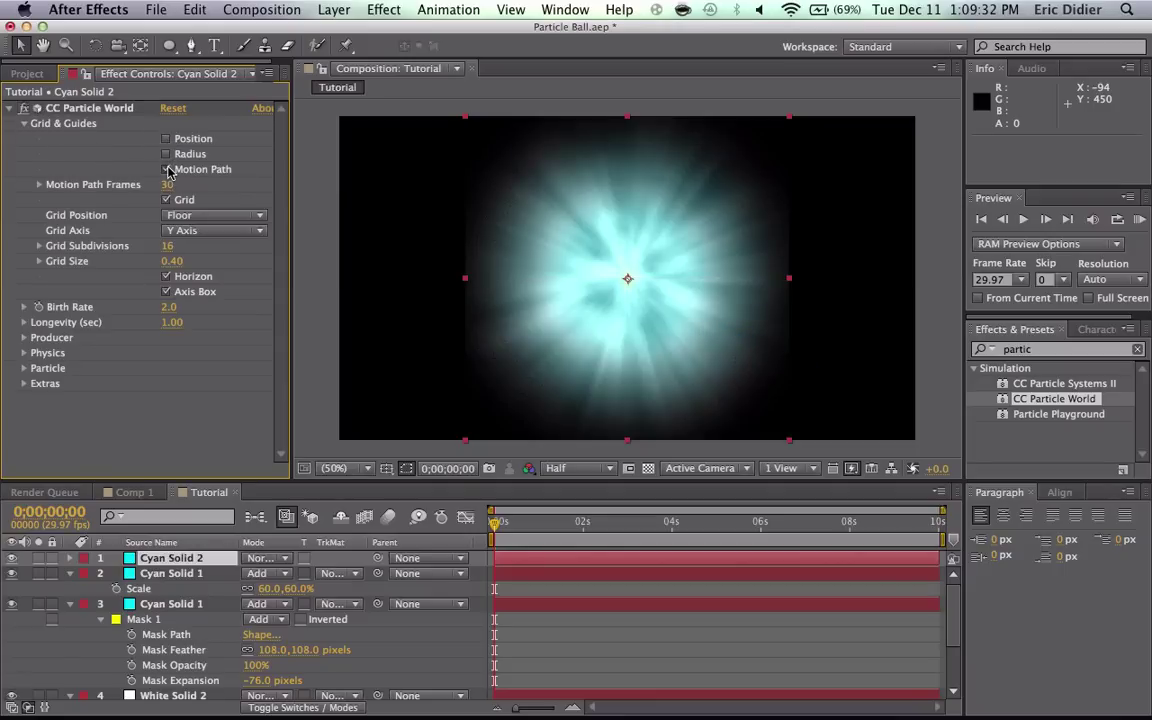
{"action": "left_click", "coordinate": [166, 169]}
{"action": "left_click", "coordinate": [166, 199]}
{"action": "left_click", "coordinate": [166, 276]}
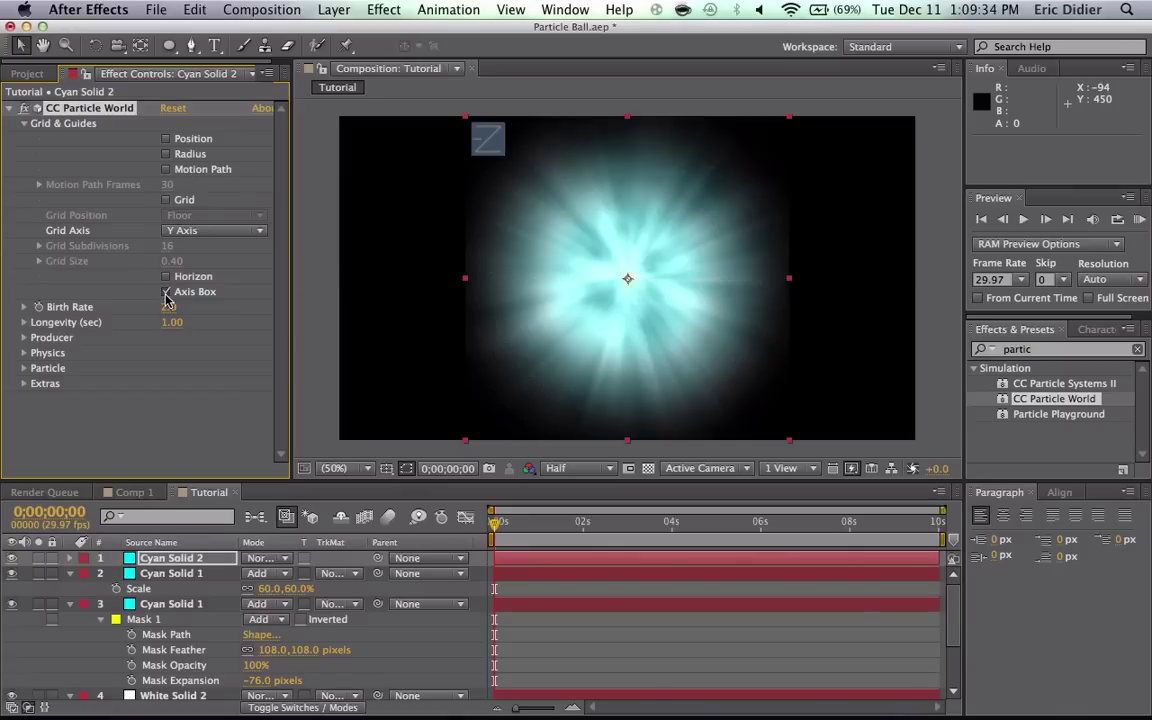
{"action": "left_click", "coordinate": [166, 292]}
{"action": "left_click", "coordinate": [24, 123]}
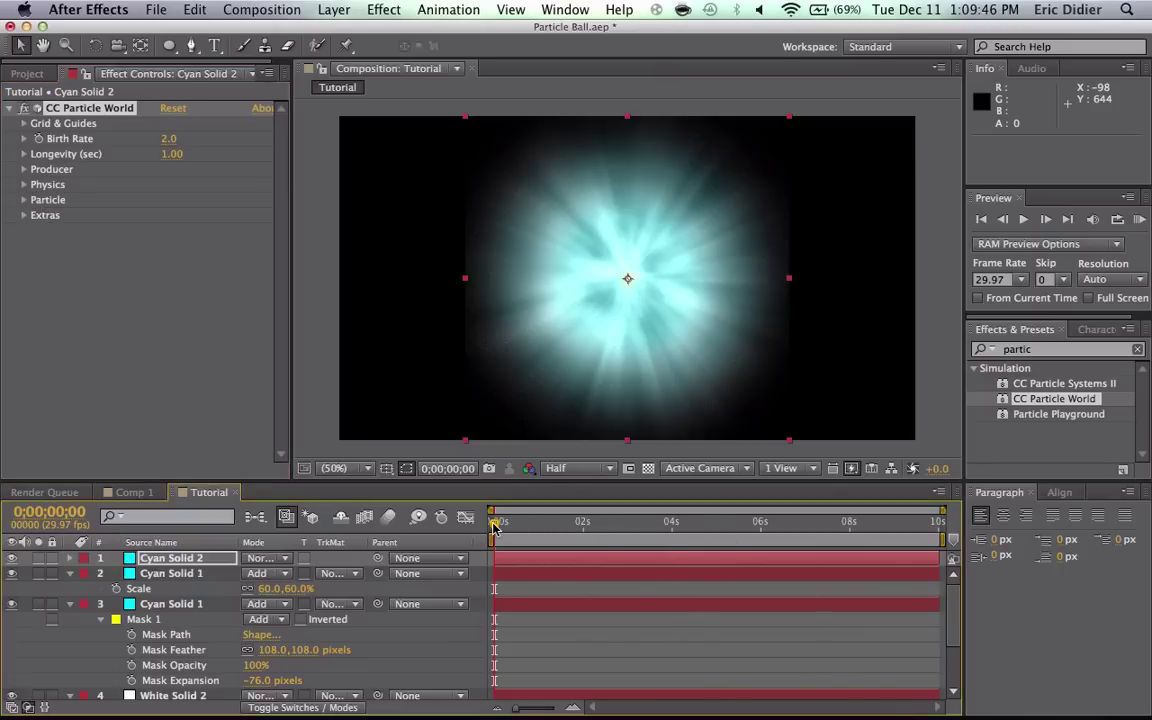
Step: Set CC Particle World Gravity to 0 and Longevity to 0.63 seconds, previewing the burst
{"action": "left_click_drag", "start_coordinate": [495, 523], "coordinate": [490, 561]}
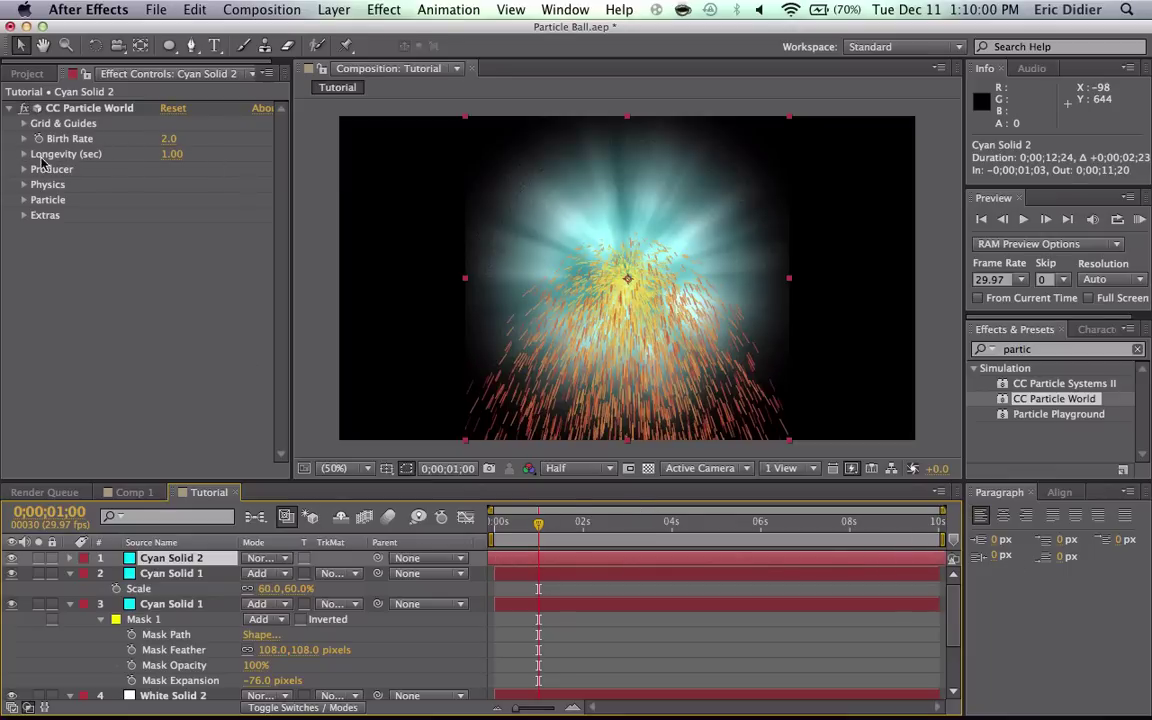
{"action": "left_click", "coordinate": [23, 185]}
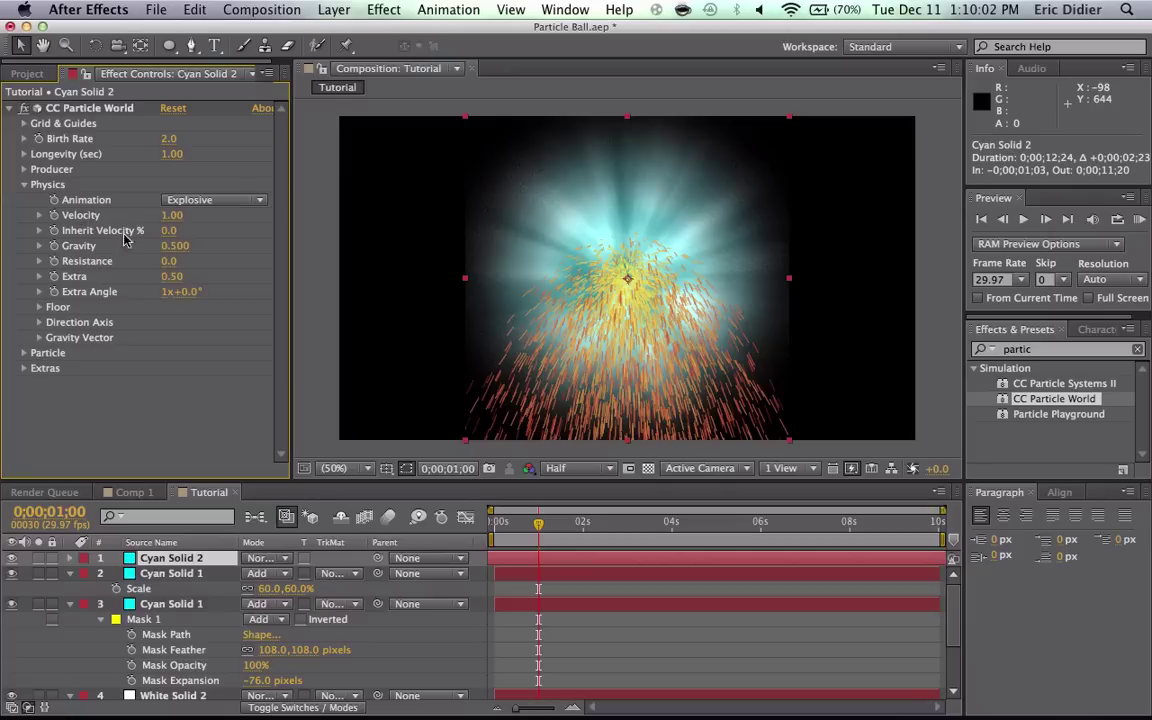
{"action": "left_click", "coordinate": [172, 245]}
{"action": "type", "text": "0"}
{"action": "key", "text": "Return"}
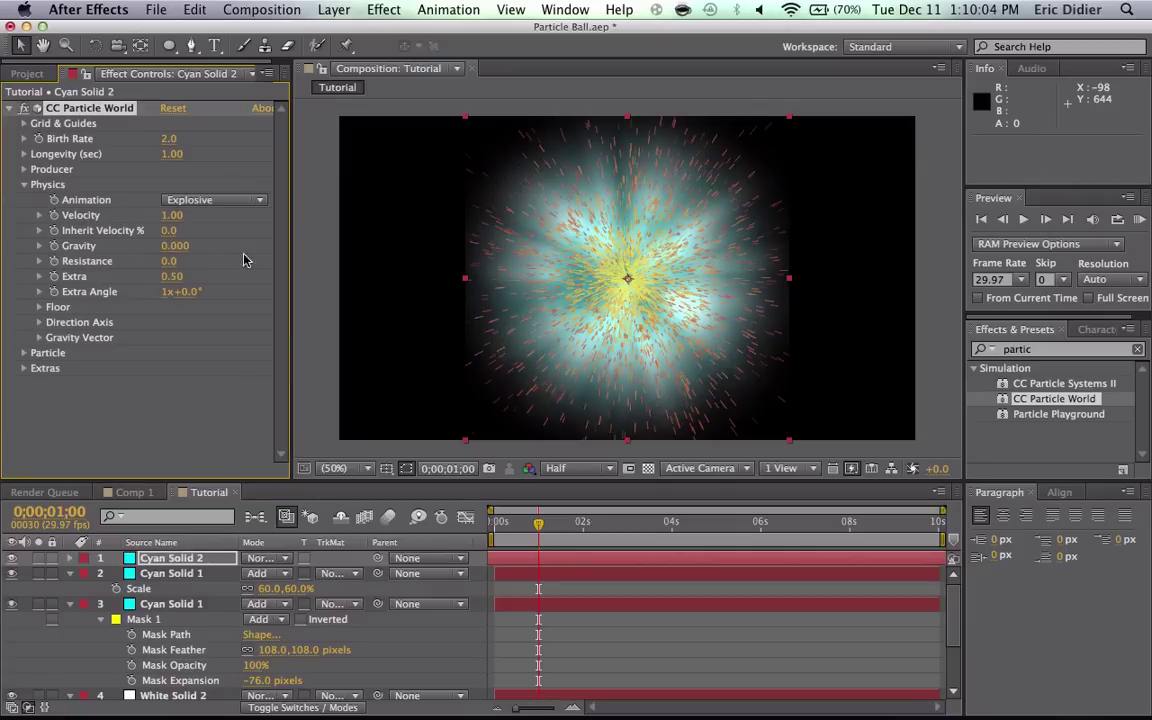
{"action": "left_click_drag", "start_coordinate": [563, 538], "coordinate": [531, 538]}
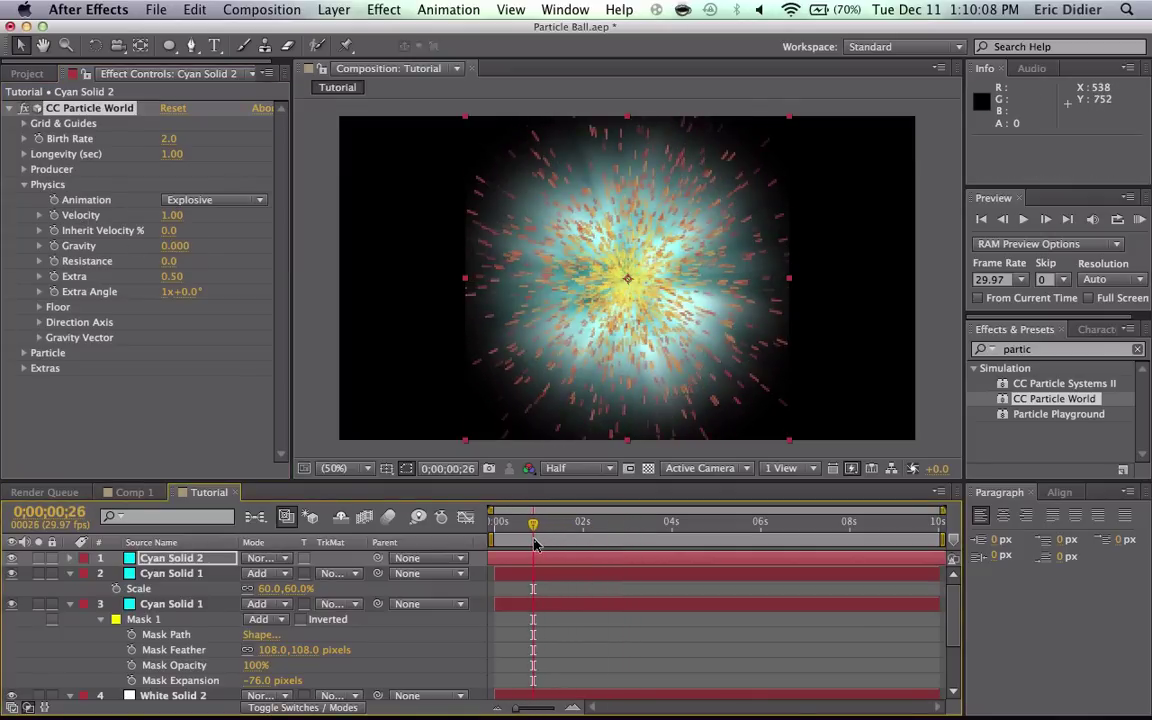
{"action": "left_click_drag", "start_coordinate": [168, 154], "coordinate": [151, 155]}
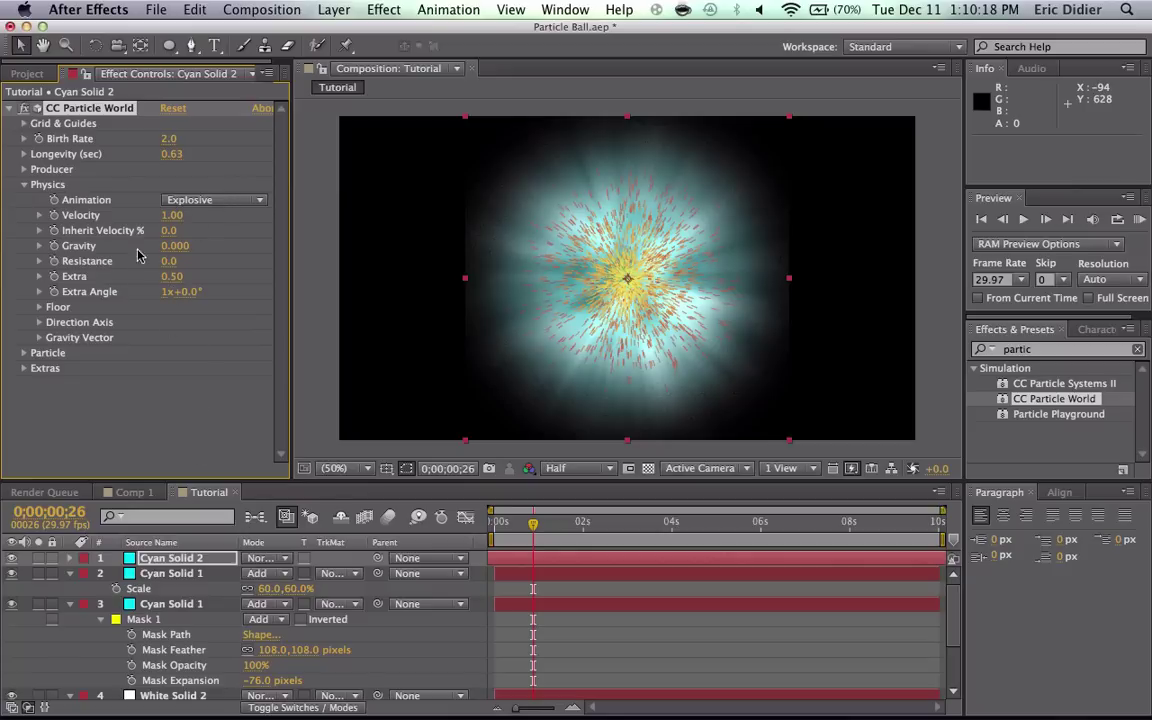
Step: Try the Fire and Viscouse particle animations, settle on Explosive, then expand the Particle group
{"action": "left_click", "coordinate": [173, 206]}
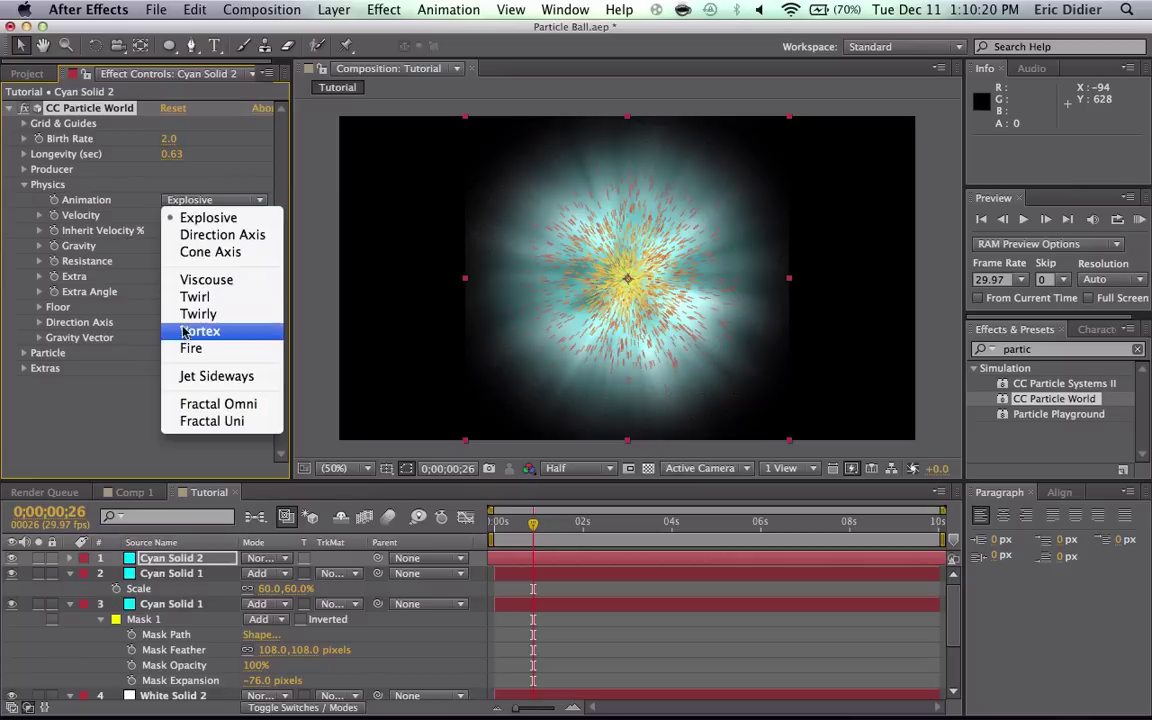
{"action": "left_click", "coordinate": [168, 314]}
{"action": "left_click", "coordinate": [240, 205]}
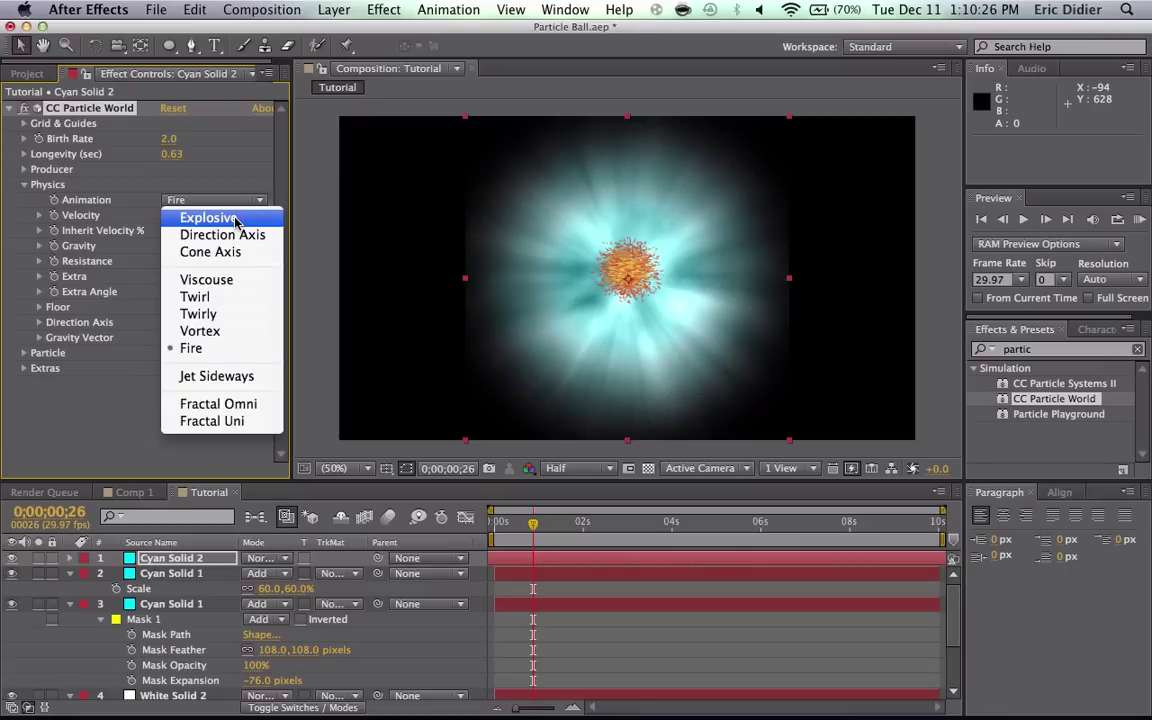
{"action": "left_click", "coordinate": [208, 280]}
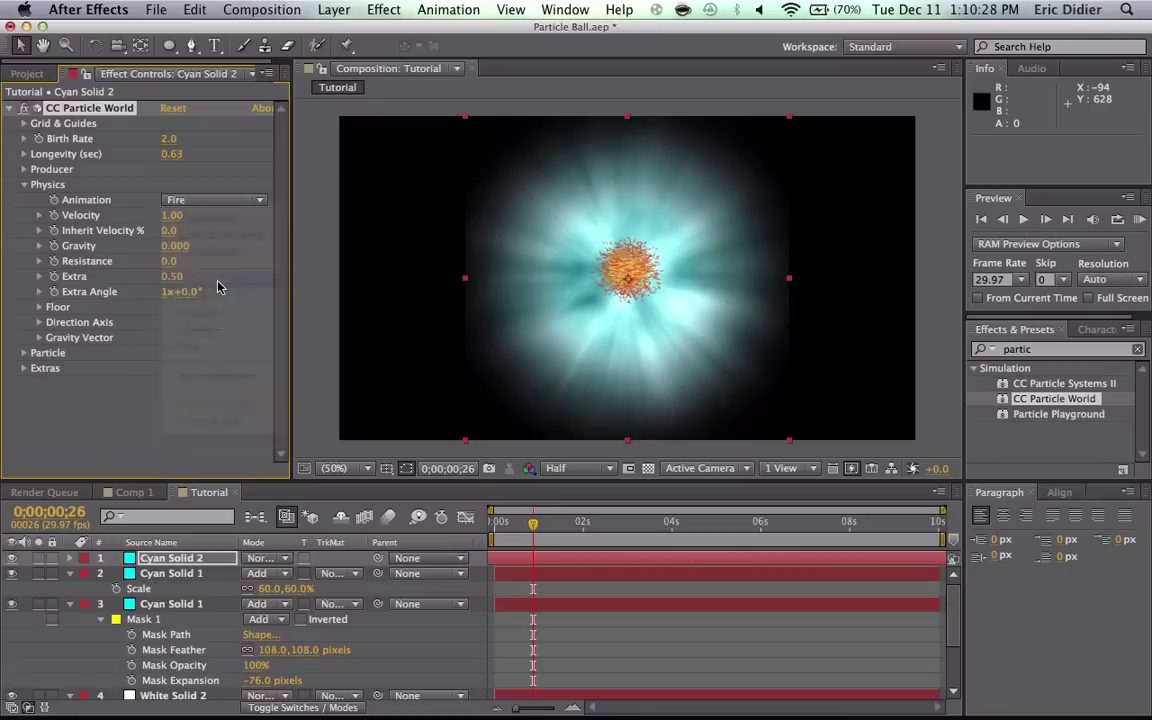
{"action": "mouse_move", "coordinate": [533, 523]}
{"action": "left_mouse_down"}
{"action": "mouse_move", "coordinate": [584, 528]}
{"action": "mouse_move", "coordinate": [555, 528]}
{"action": "left_mouse_up"}
{"action": "left_click", "coordinate": [212, 199]}
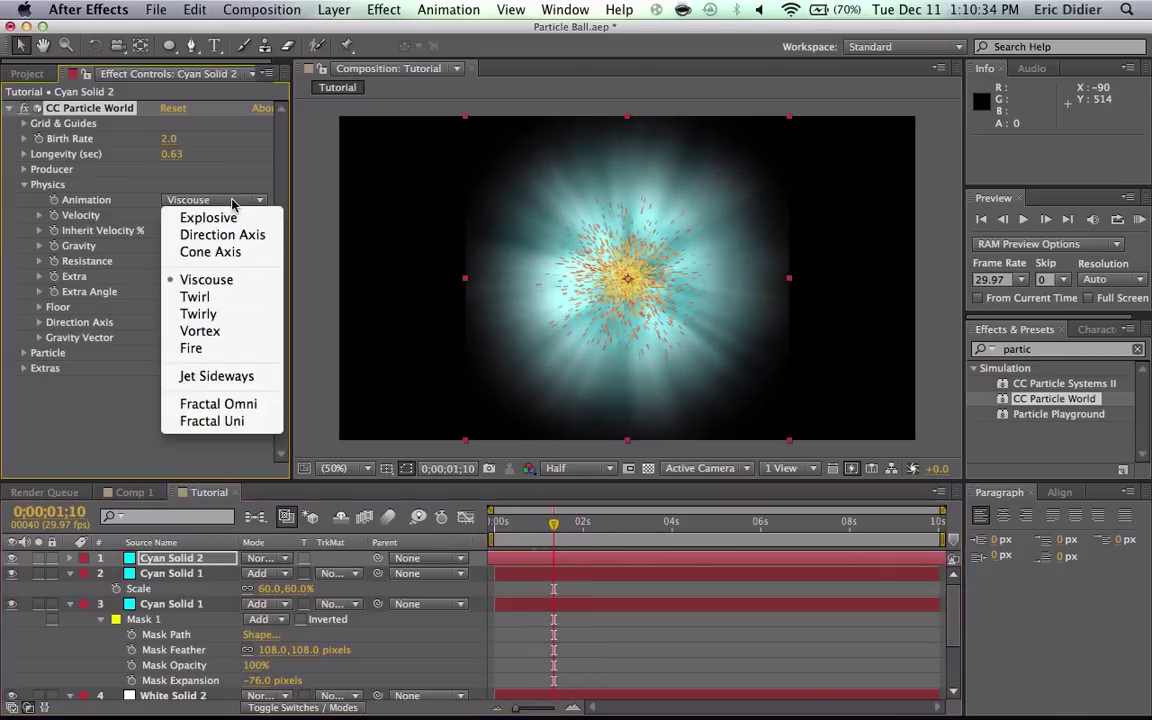
{"action": "left_click", "coordinate": [224, 218]}
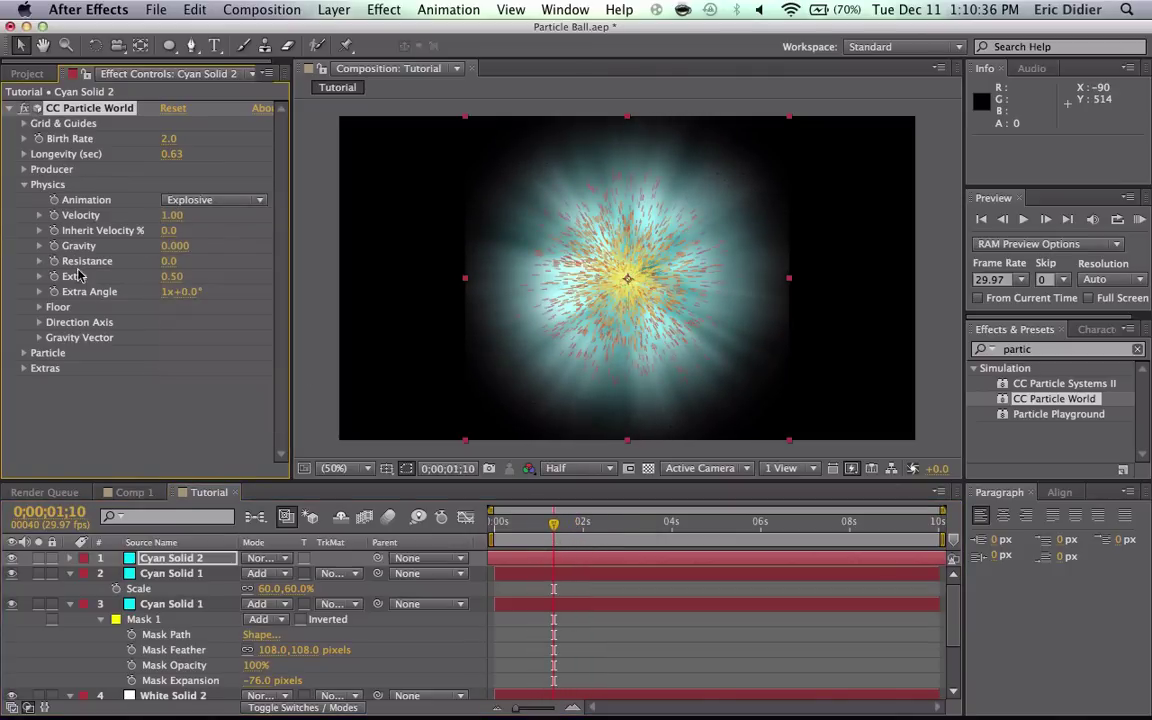
{"action": "left_click", "coordinate": [24, 185]}
{"action": "left_click", "coordinate": [24, 200]}
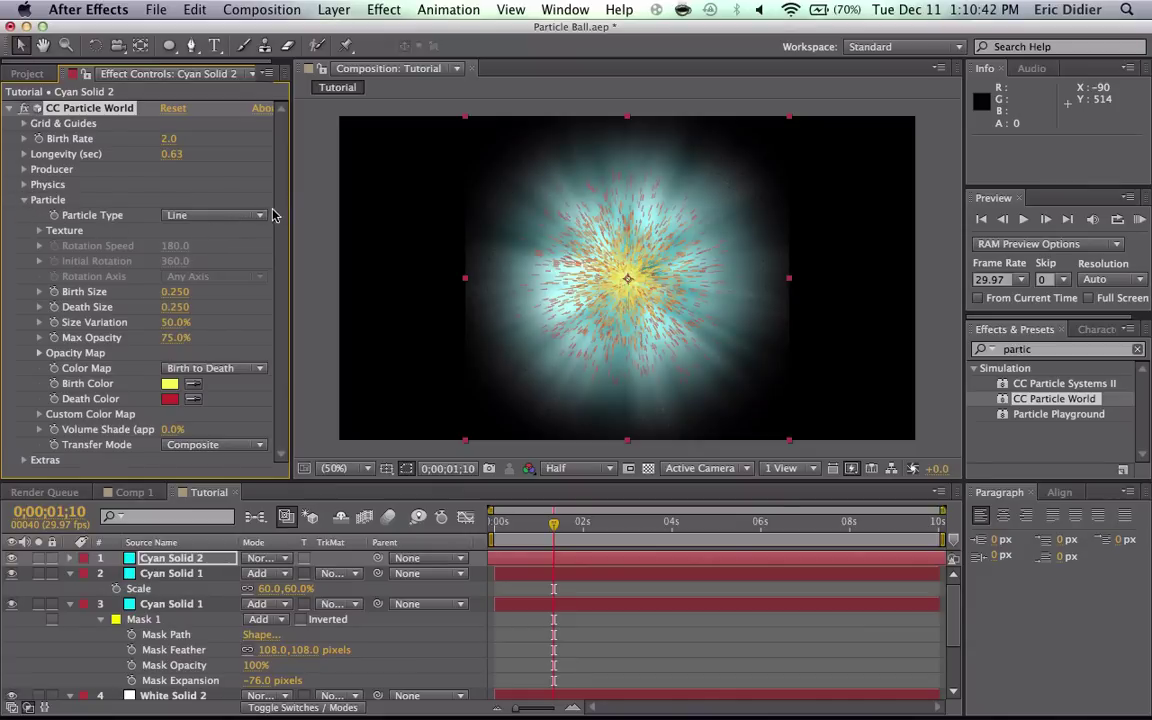
Step: Set the particle Birth Color to a pale cyan
{"action": "left_click", "coordinate": [168, 384]}
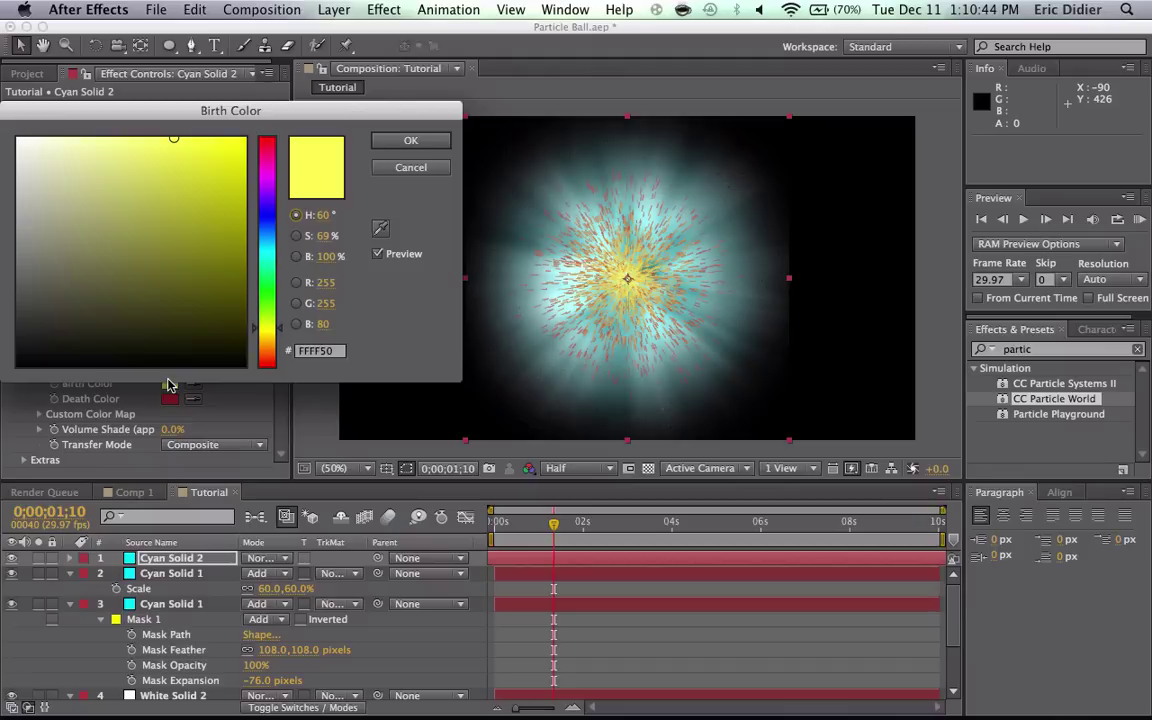
{"action": "left_click", "coordinate": [263, 257]}
{"action": "left_click_drag", "start_coordinate": [262, 258], "coordinate": [264, 256]}
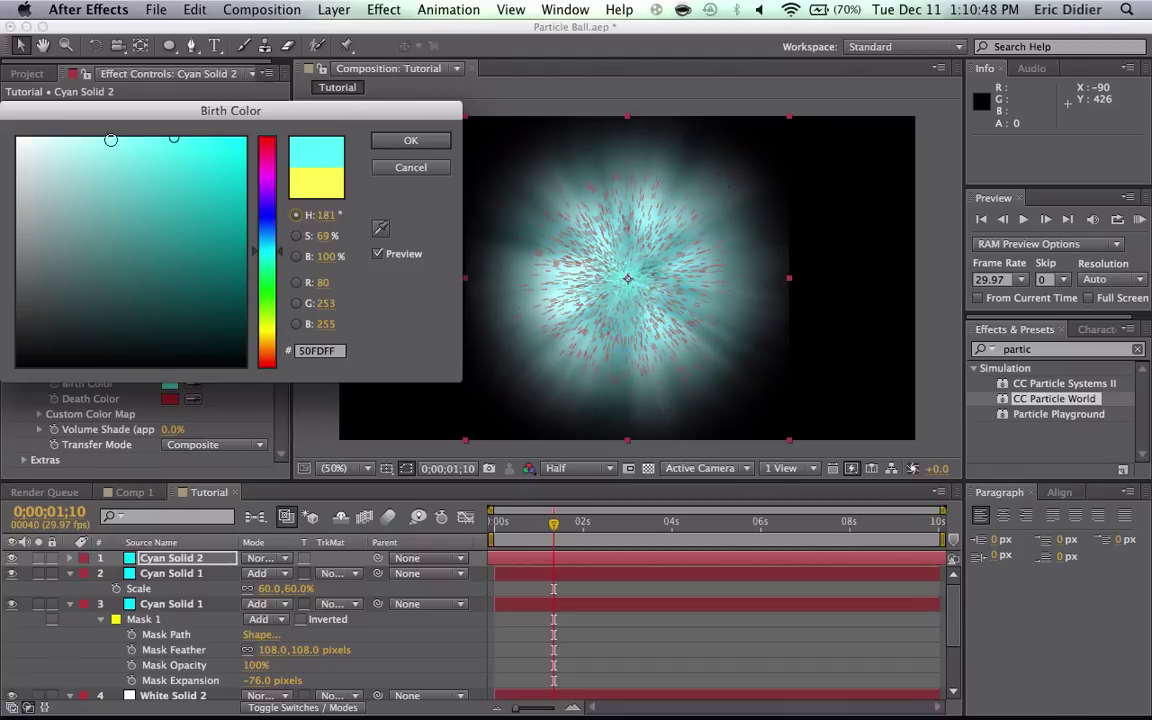
{"action": "left_click_drag", "start_coordinate": [82, 130], "coordinate": [48, 134]}
{"action": "left_click", "coordinate": [403, 142]}
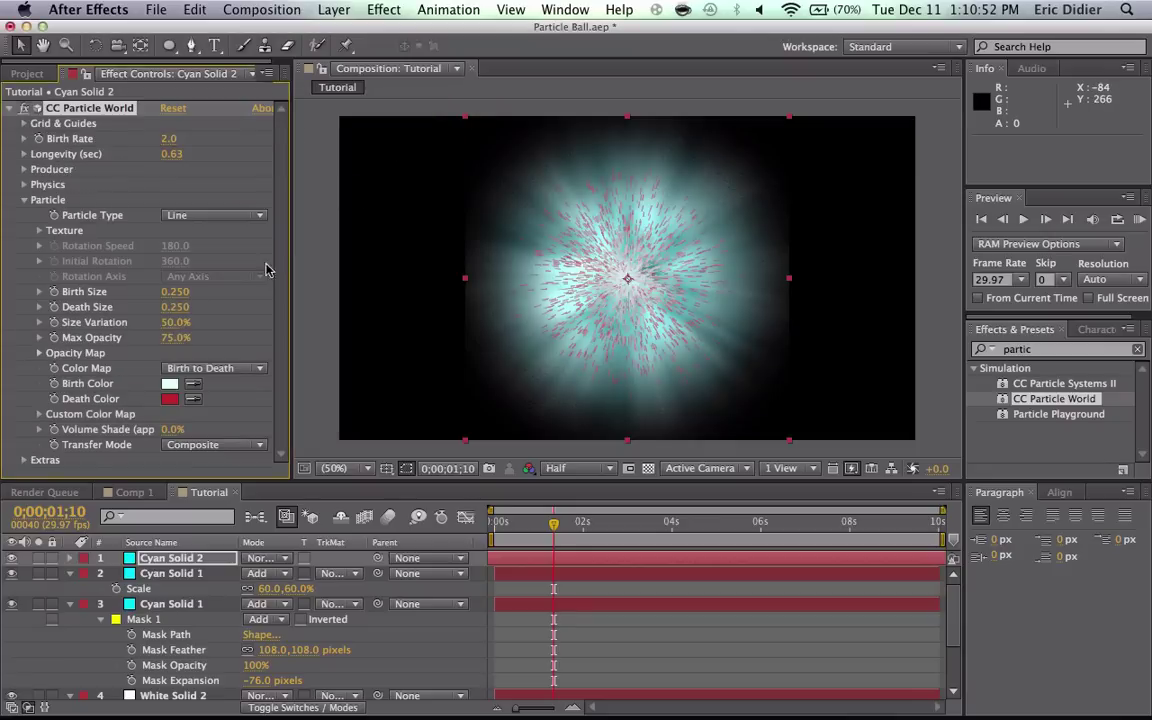
Step: Change the particle Death Color from red to deep blue (042ACC)
{"action": "left_click", "coordinate": [168, 399]}
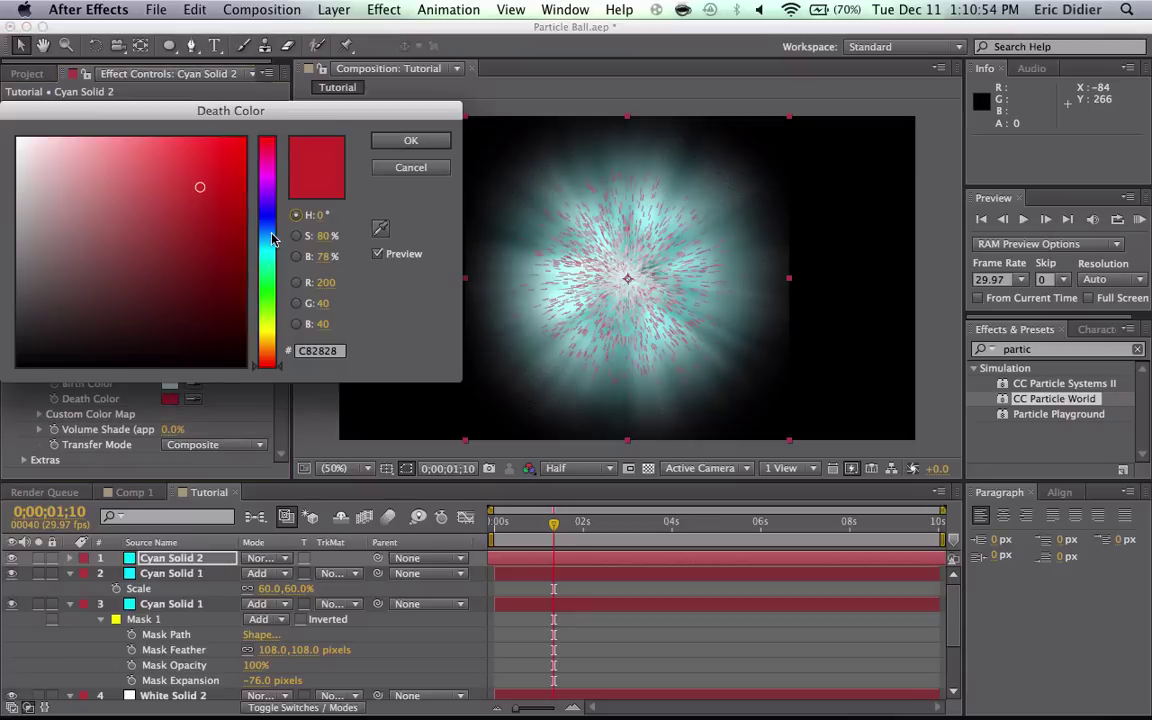
{"action": "mouse_move", "coordinate": [272, 238]}
{"action": "left_mouse_down"}
{"action": "mouse_move", "coordinate": [268, 218]}
{"action": "mouse_move", "coordinate": [236, 224]}
{"action": "mouse_move", "coordinate": [223, 138]}
{"action": "mouse_move", "coordinate": [245, 235]}
{"action": "mouse_move", "coordinate": [241, 191]}
{"action": "left_mouse_up"}
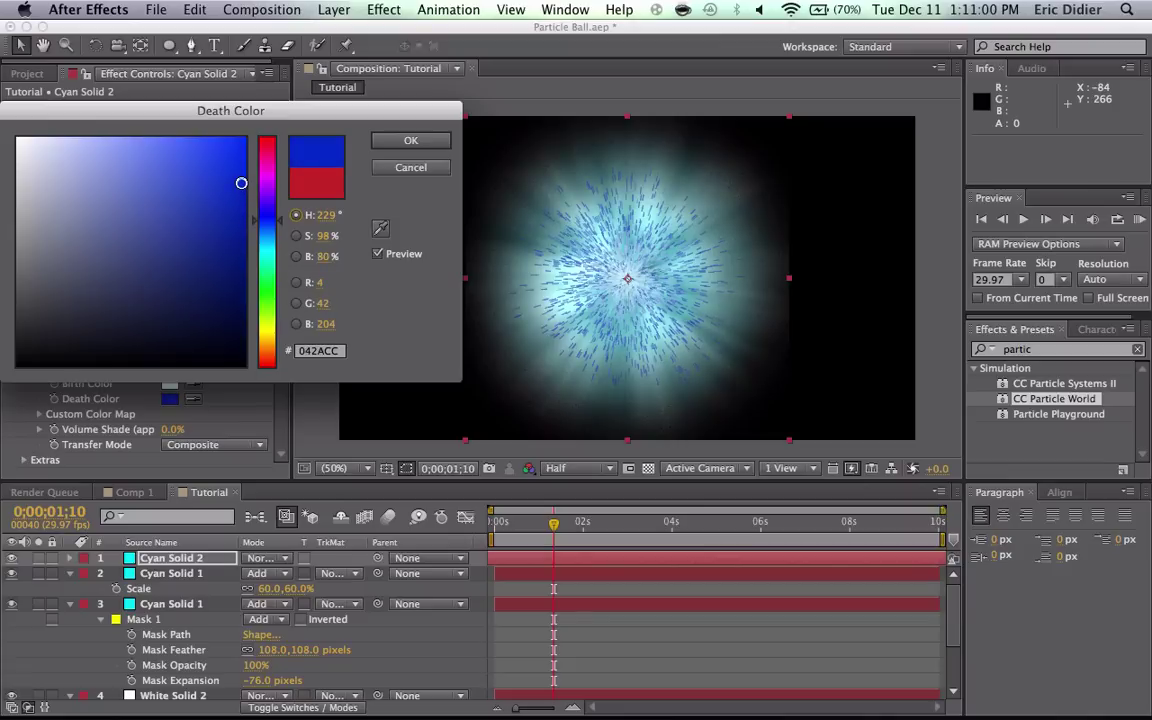
{"action": "left_click", "coordinate": [410, 140]}
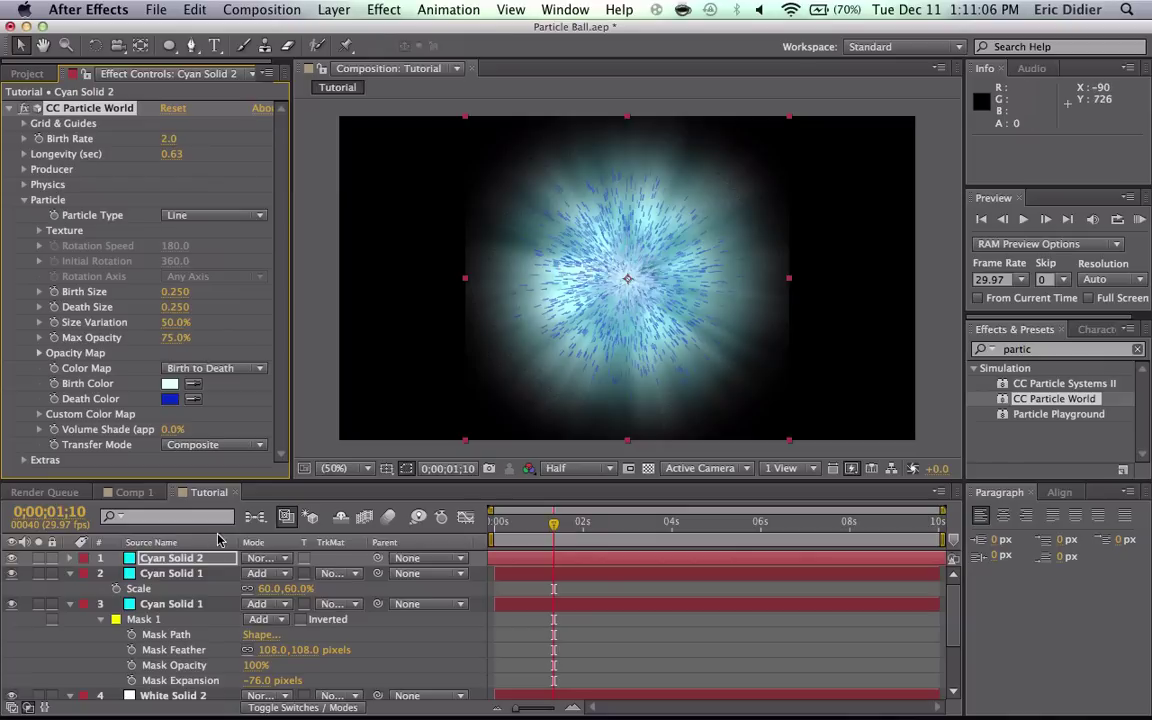
Step: Set Cyan Solid 2's layer mode to Add and the particle Transfer Mode to Add
{"action": "left_click", "coordinate": [243, 561]}
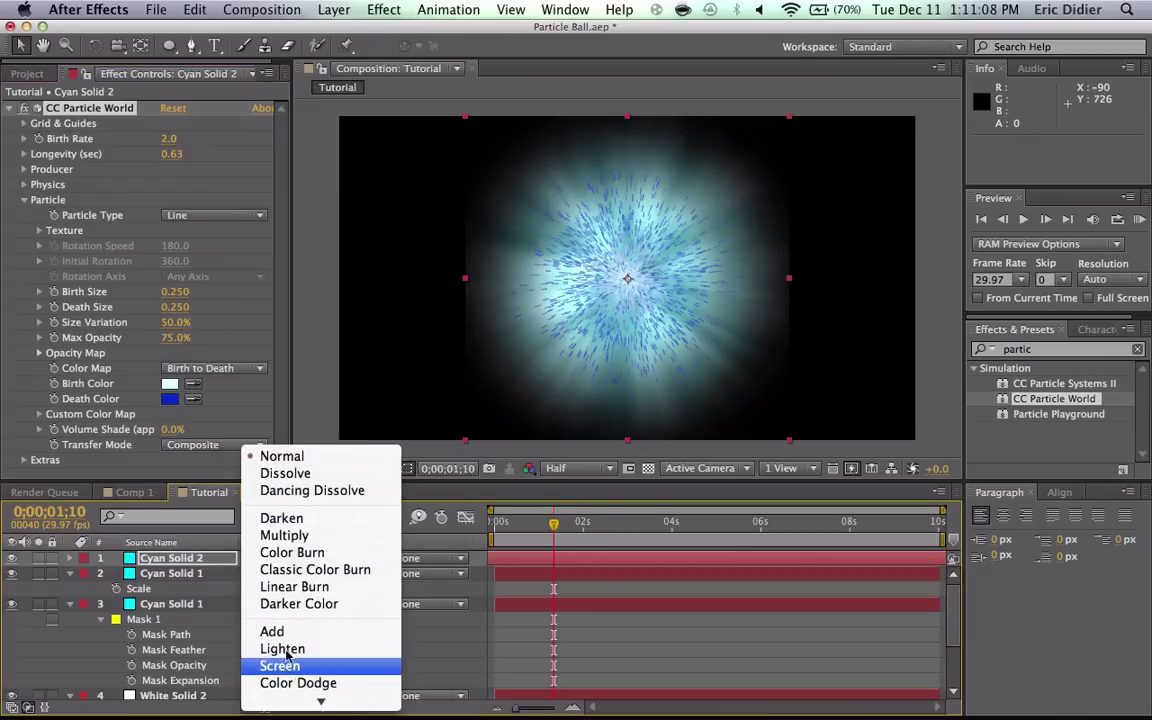
{"action": "left_click", "coordinate": [272, 632]}
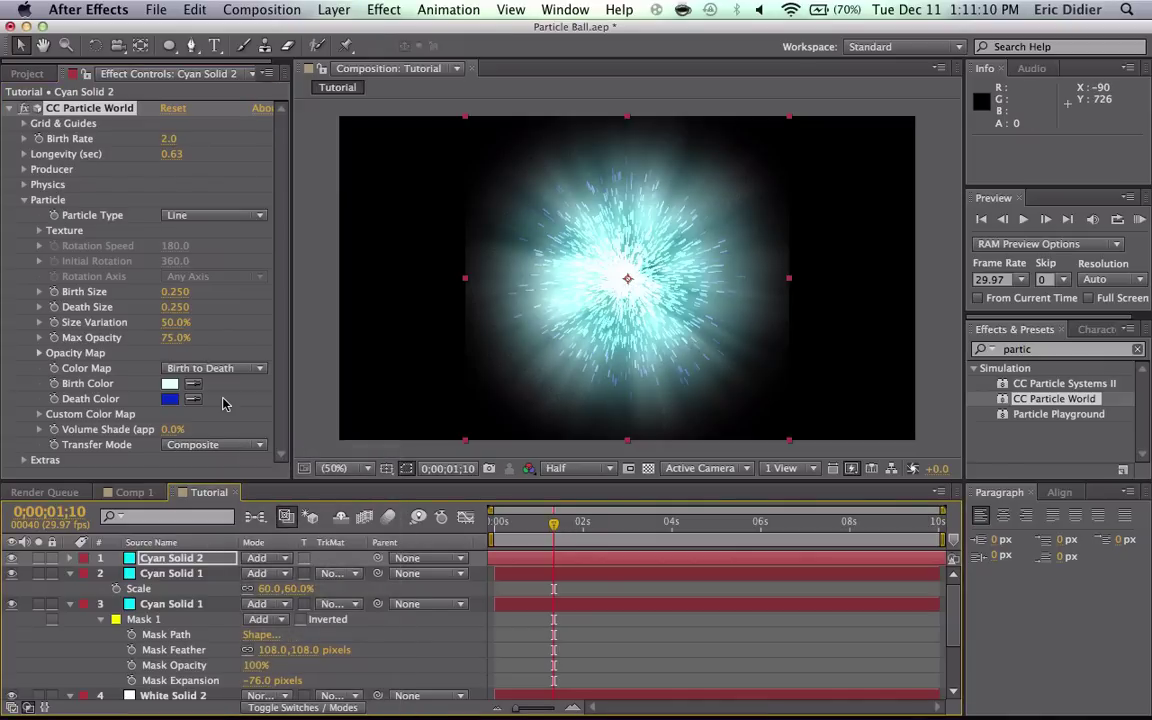
{"action": "left_click", "coordinate": [174, 451]}
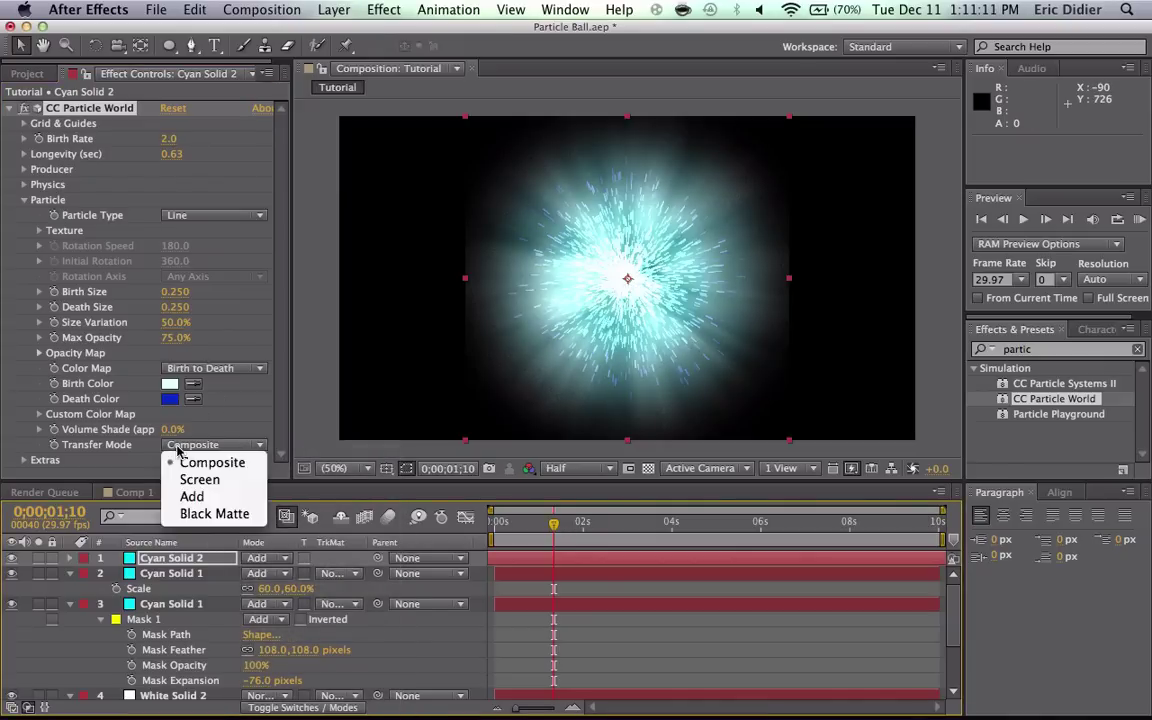
{"action": "left_click", "coordinate": [178, 499]}
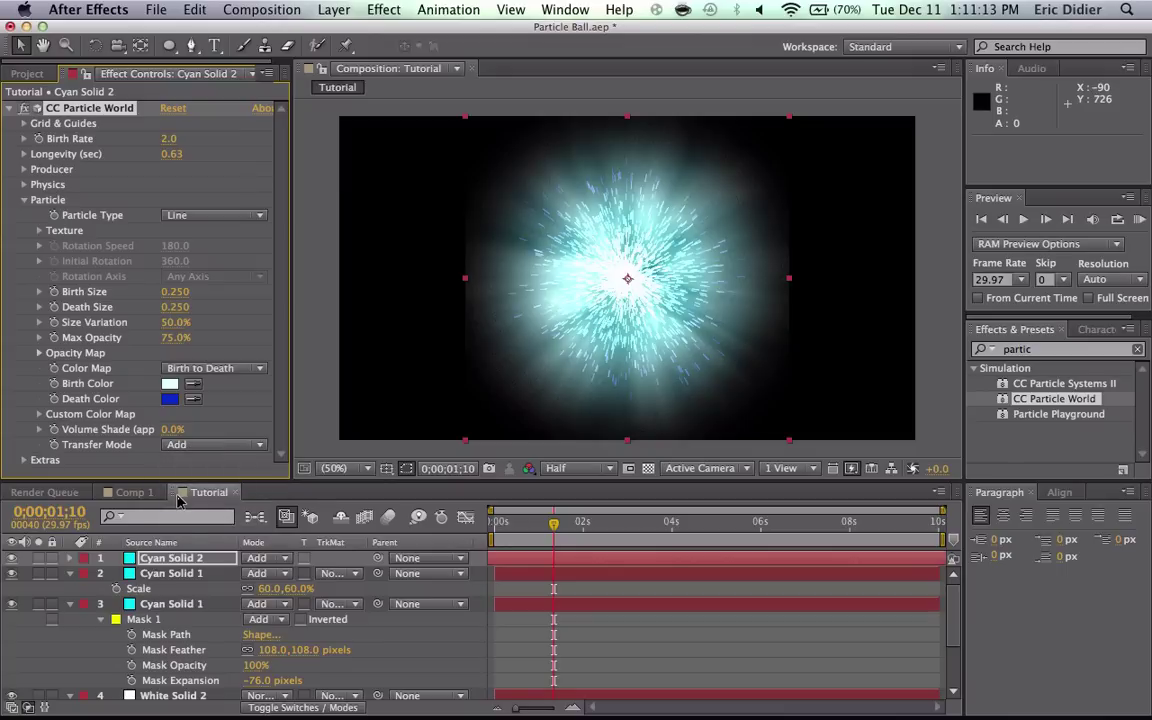
Step: Try Normal and Lighten blending on Cyan Solid 2, settling on Screen
{"action": "left_click", "coordinate": [287, 560]}
{"action": "left_click", "coordinate": [285, 574]}
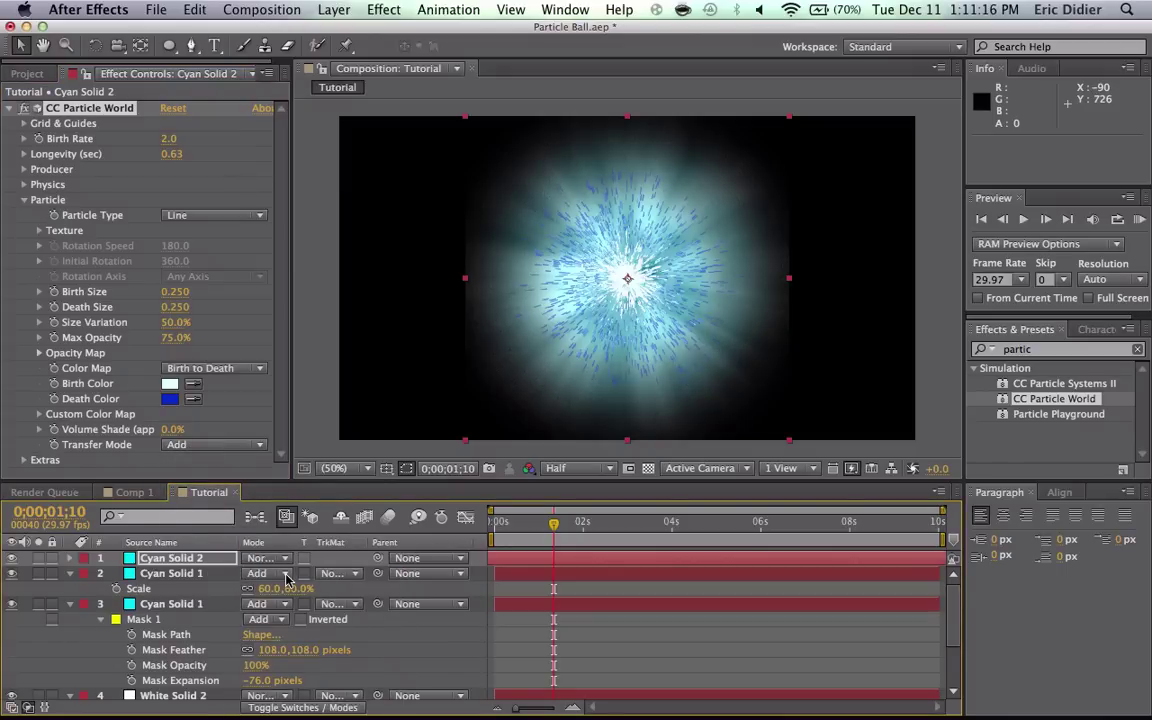
{"action": "left_click", "coordinate": [258, 558]}
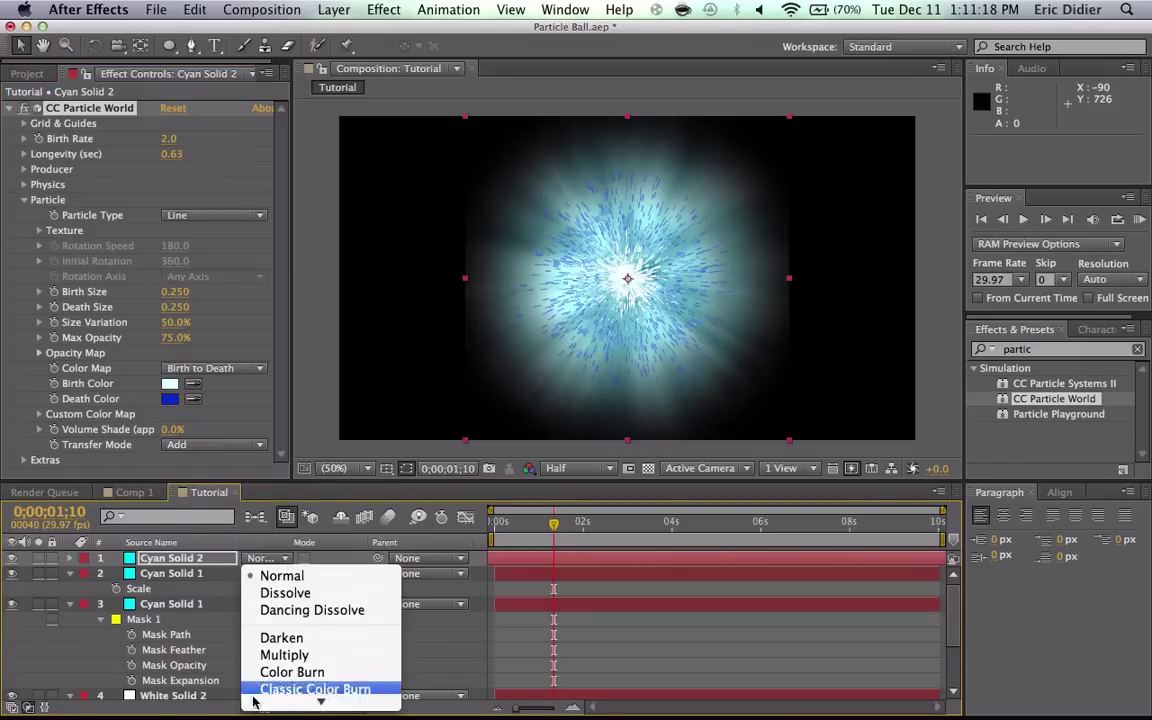
{"action": "left_click", "coordinate": [288, 651]}
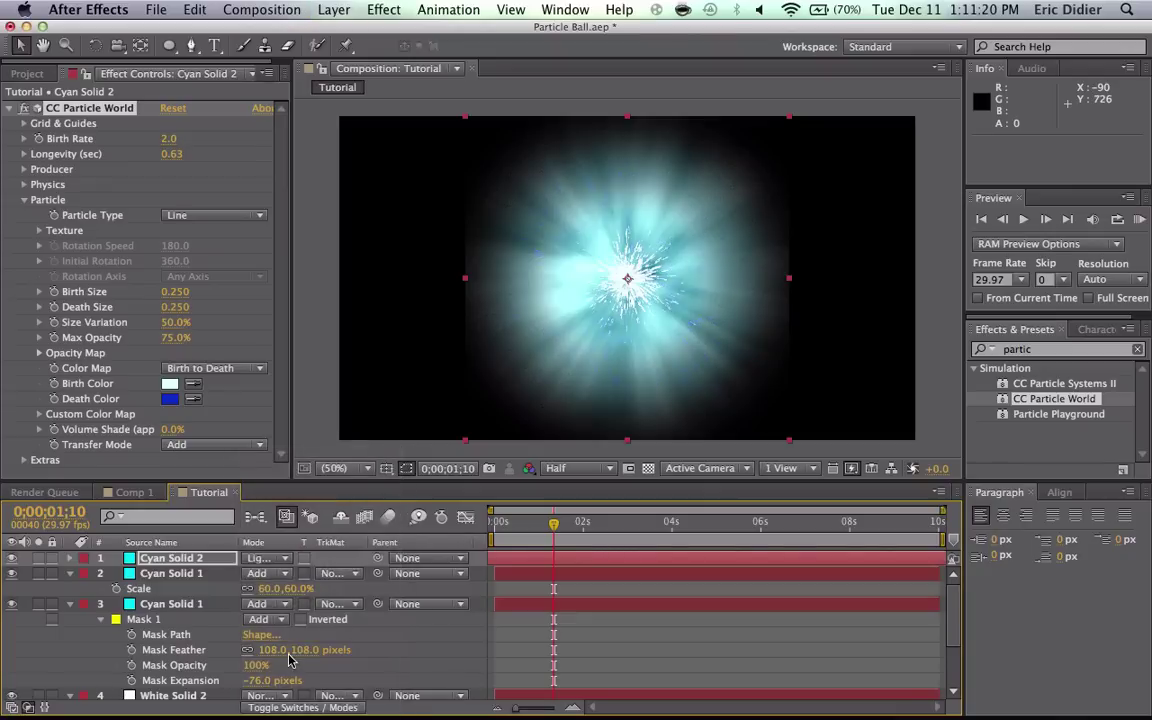
{"action": "left_click", "coordinate": [280, 563]}
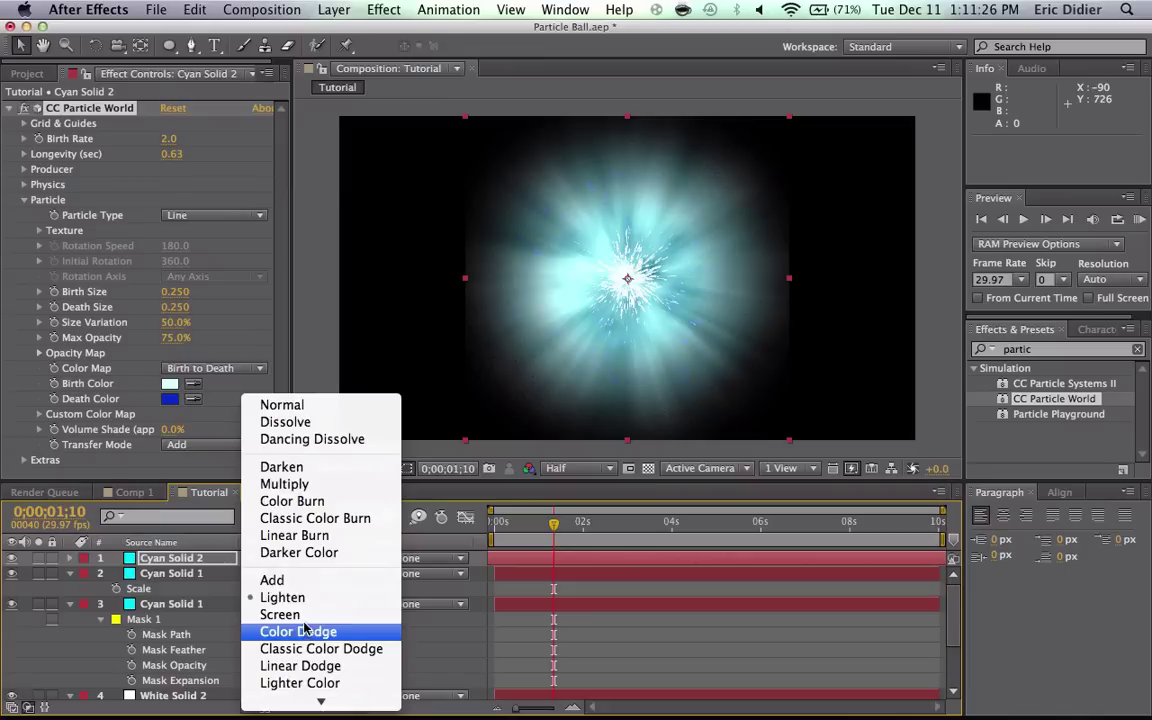
{"action": "left_click", "coordinate": [300, 615]}
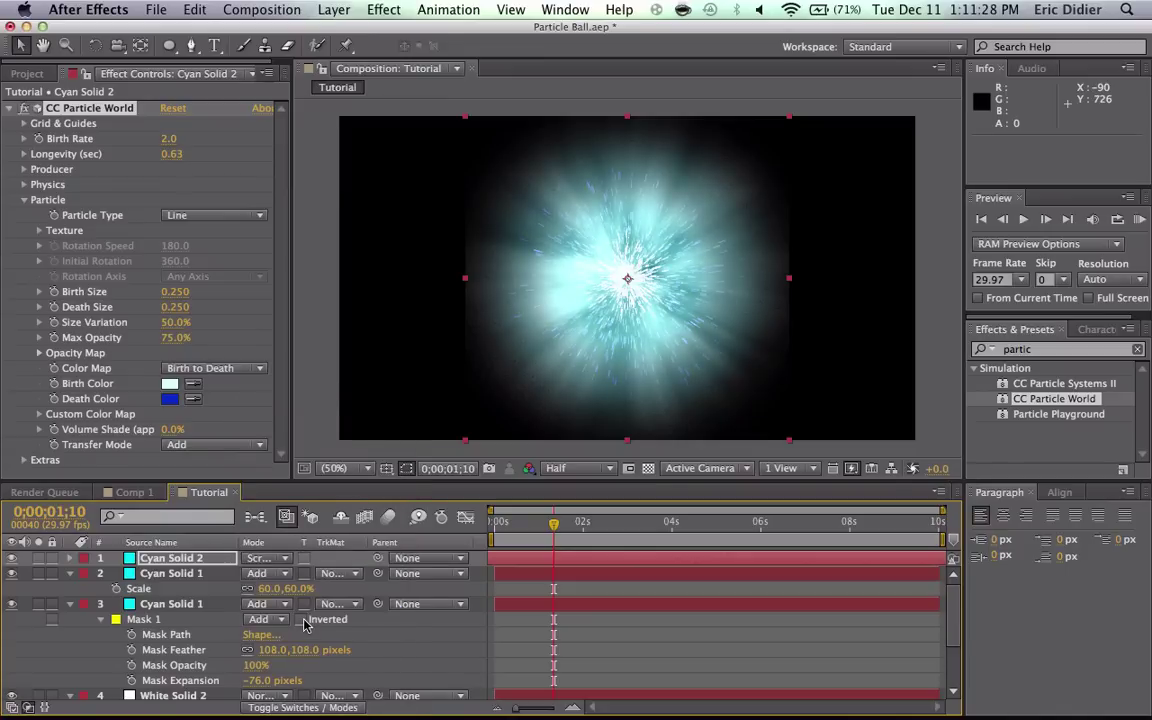
Step: Return to the composition start and stretch the Producer Radius Z to 0.455
{"action": "left_click_drag", "start_coordinate": [521, 522], "coordinate": [590, 532]}
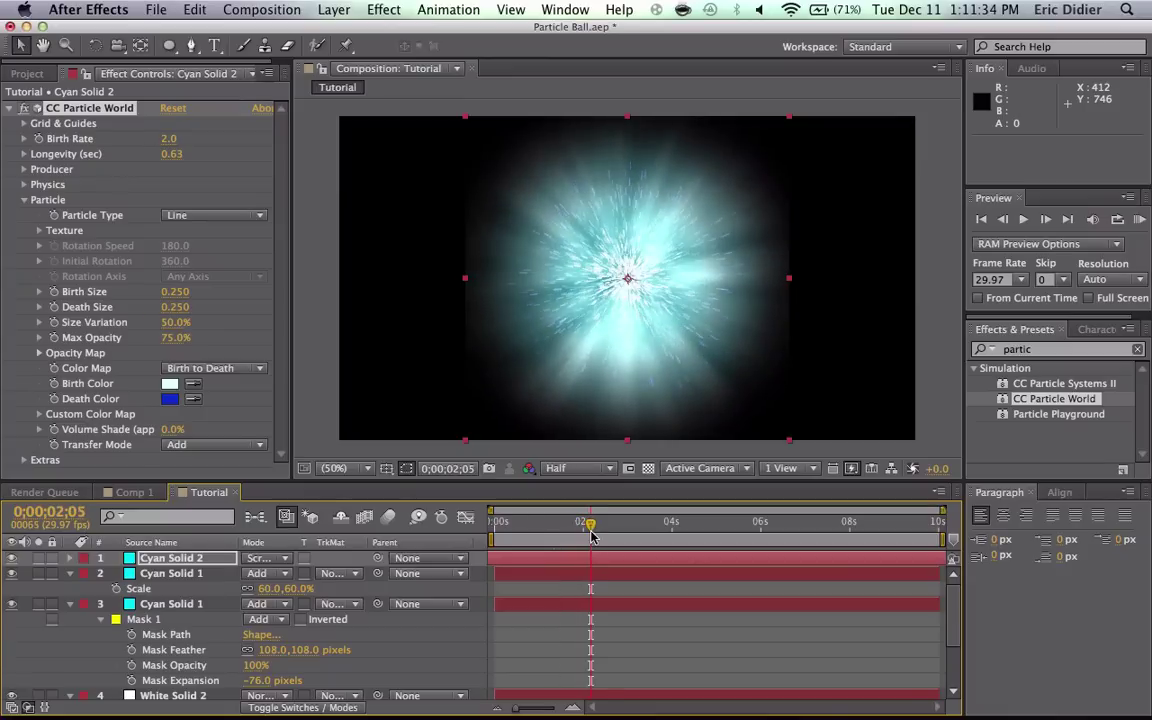
{"action": "key", "text": "Home"}
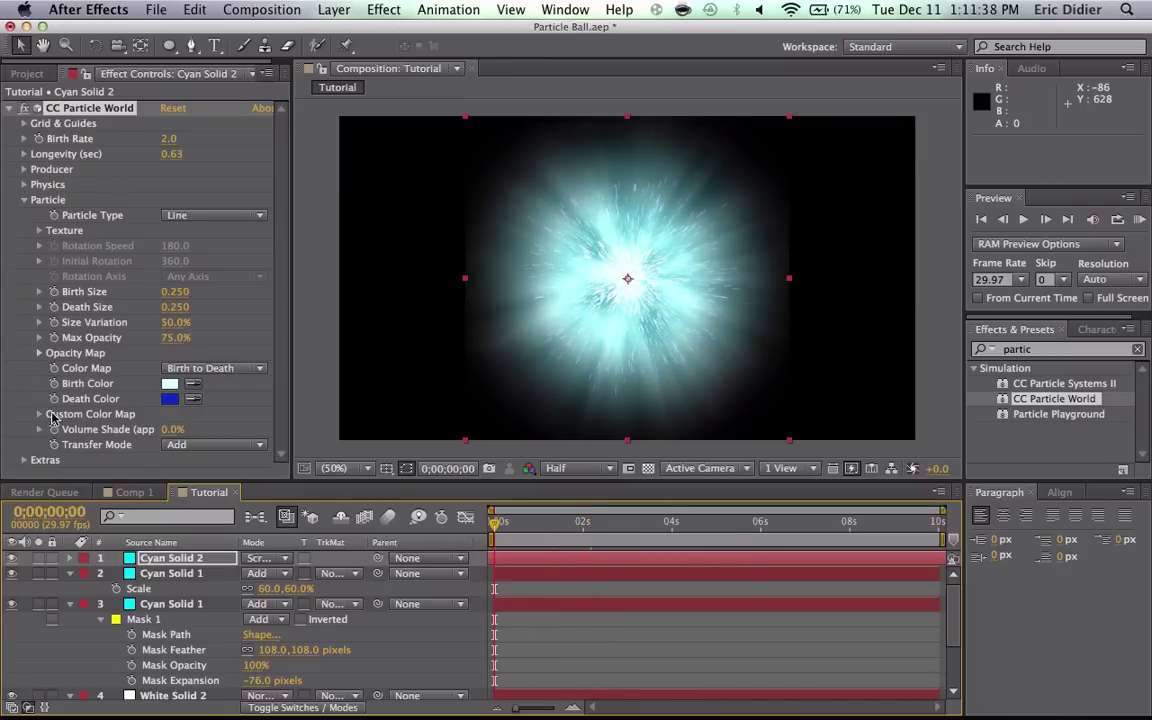
{"action": "left_click", "coordinate": [24, 200]}
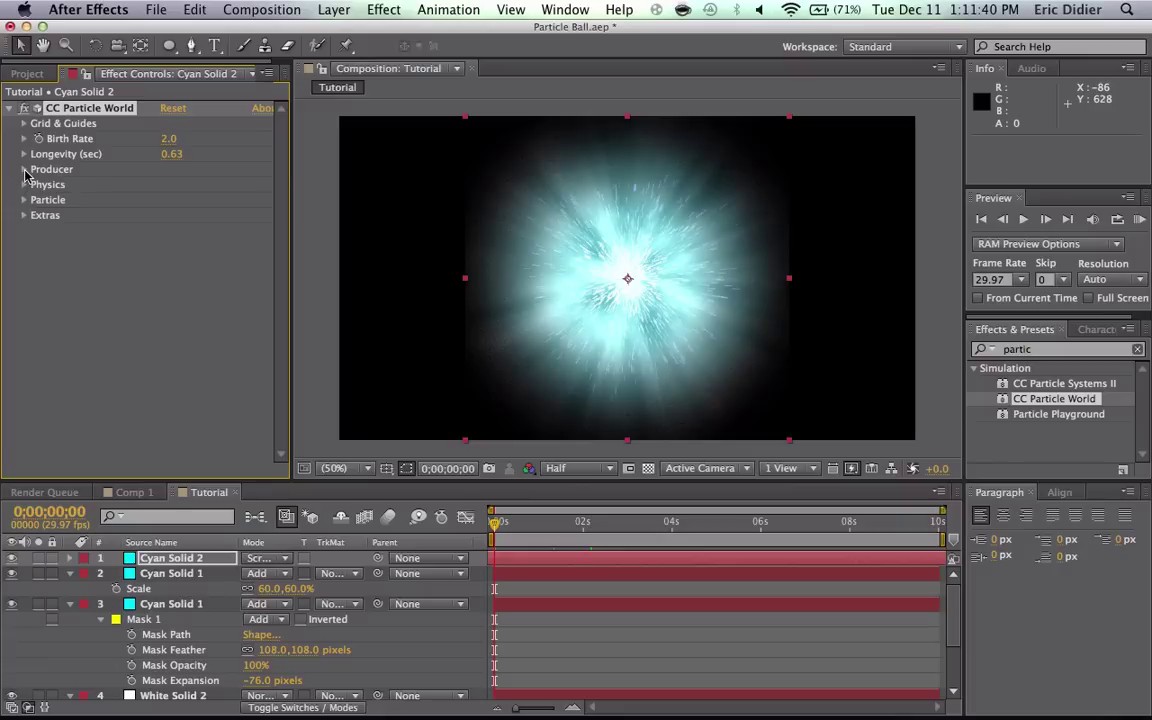
{"action": "left_click", "coordinate": [24, 170]}
{"action": "left_click_drag", "start_coordinate": [175, 263], "coordinate": [212, 266]}
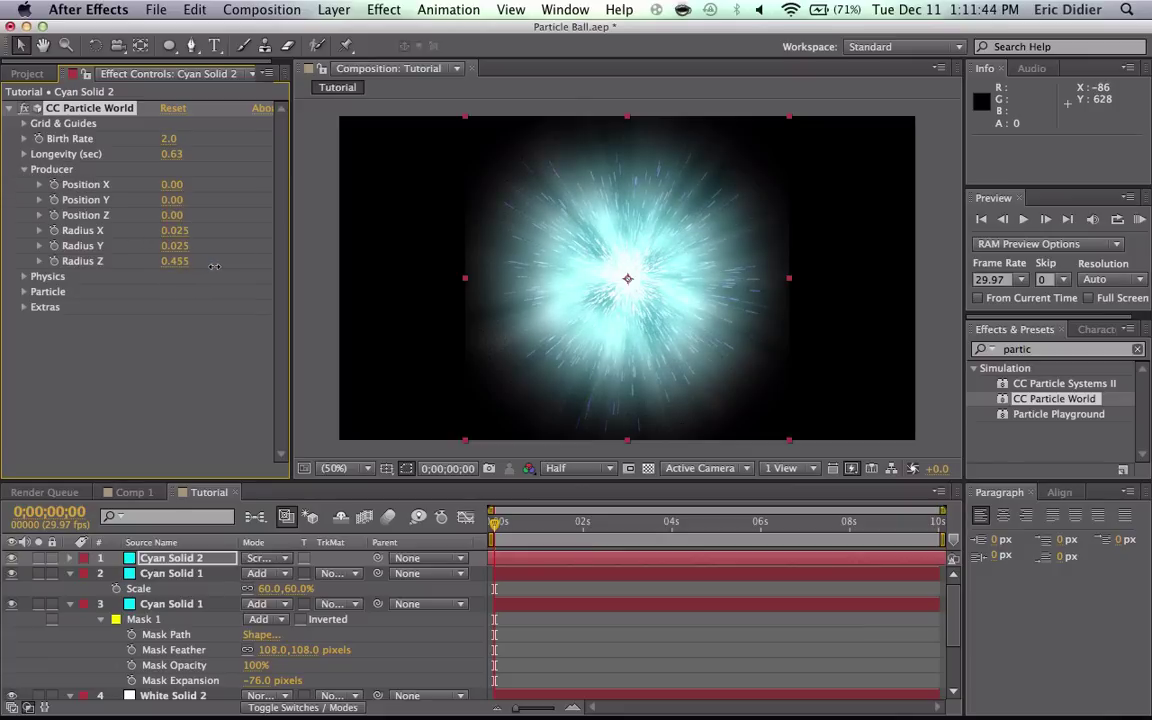
Step: Set Cyan Solid 2's scale to 90% and preview the particles
{"action": "key", "text": "s"}
{"action": "left_click", "coordinate": [272, 573]}
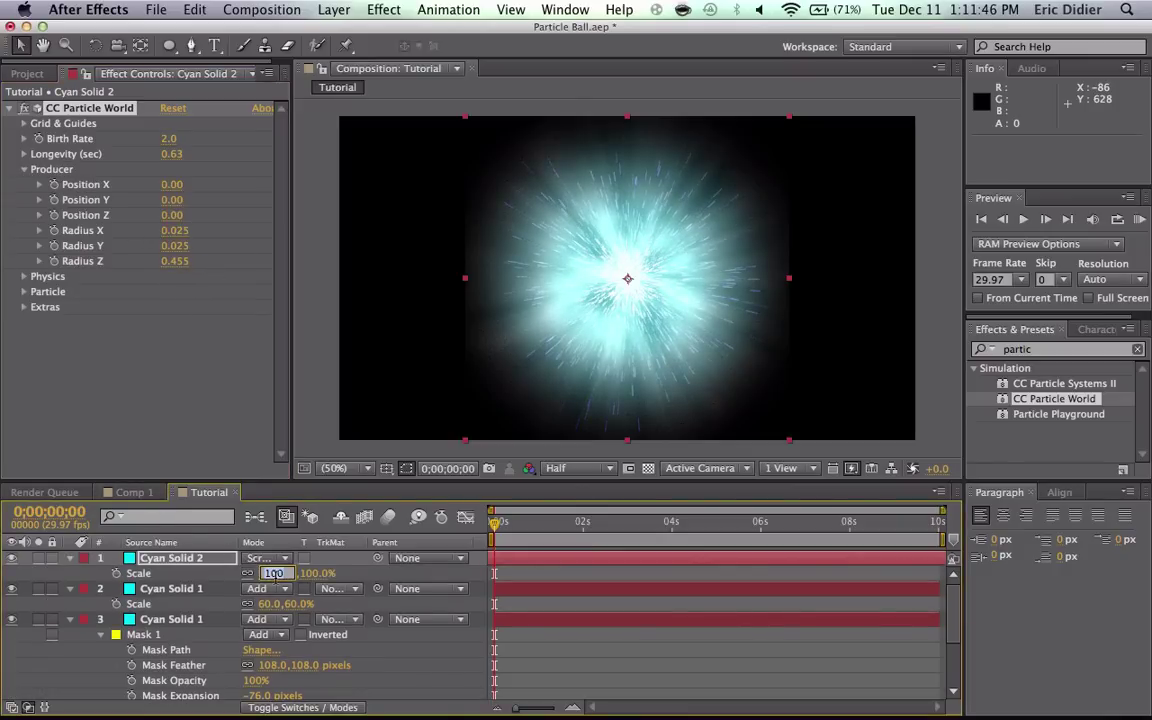
{"action": "key", "text": "Return"}
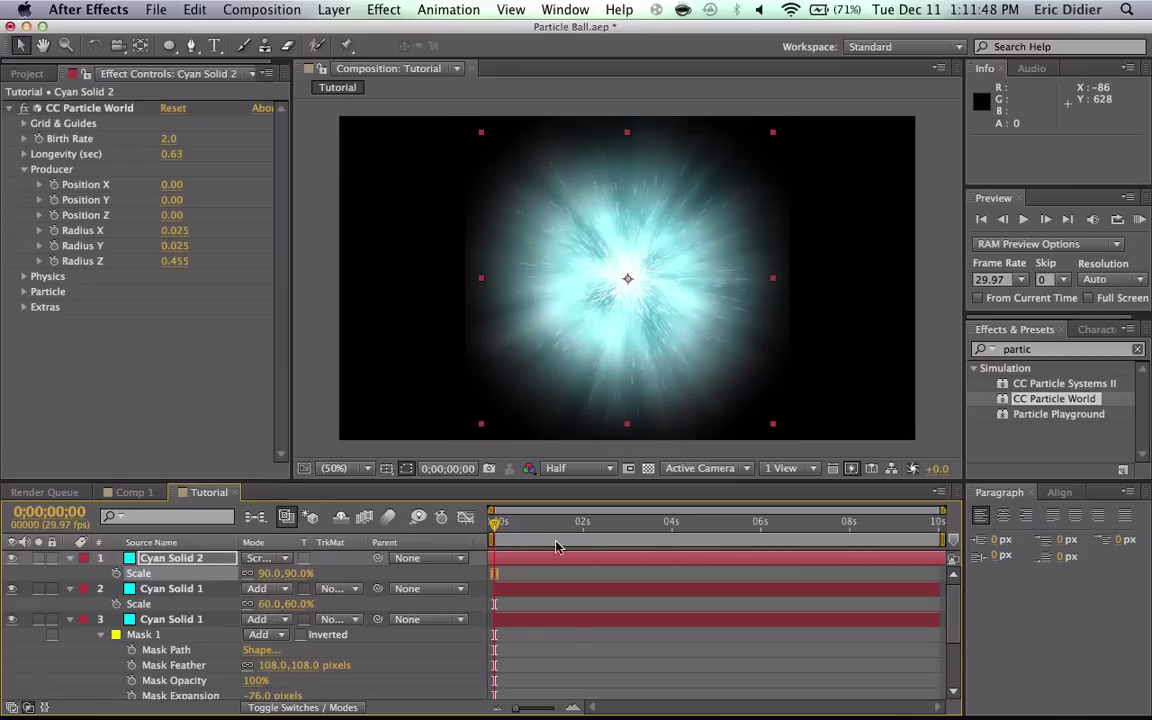
{"action": "left_click", "coordinate": [507, 524]}
{"action": "mouse_move", "coordinate": [507, 527]}
{"action": "left_mouse_down"}
{"action": "mouse_move", "coordinate": [561, 531]}
{"action": "mouse_move", "coordinate": [492, 529]}
{"action": "left_mouse_up"}
Step: Duplicate Cyan Solid 2 and set Particle Type to Faded Sphere after trying Shaded Sphere
{"action": "left_click", "coordinate": [183, 561]}
{"action": "key", "text": "super+d"}
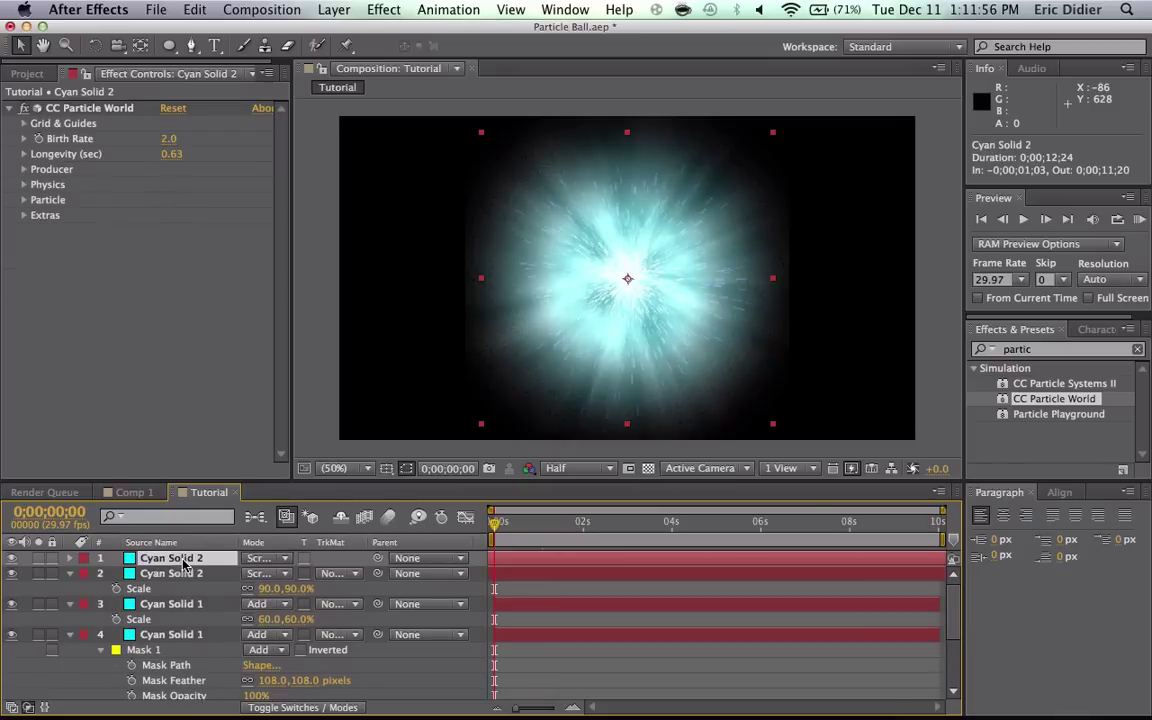
{"action": "left_click", "coordinate": [23, 200]}
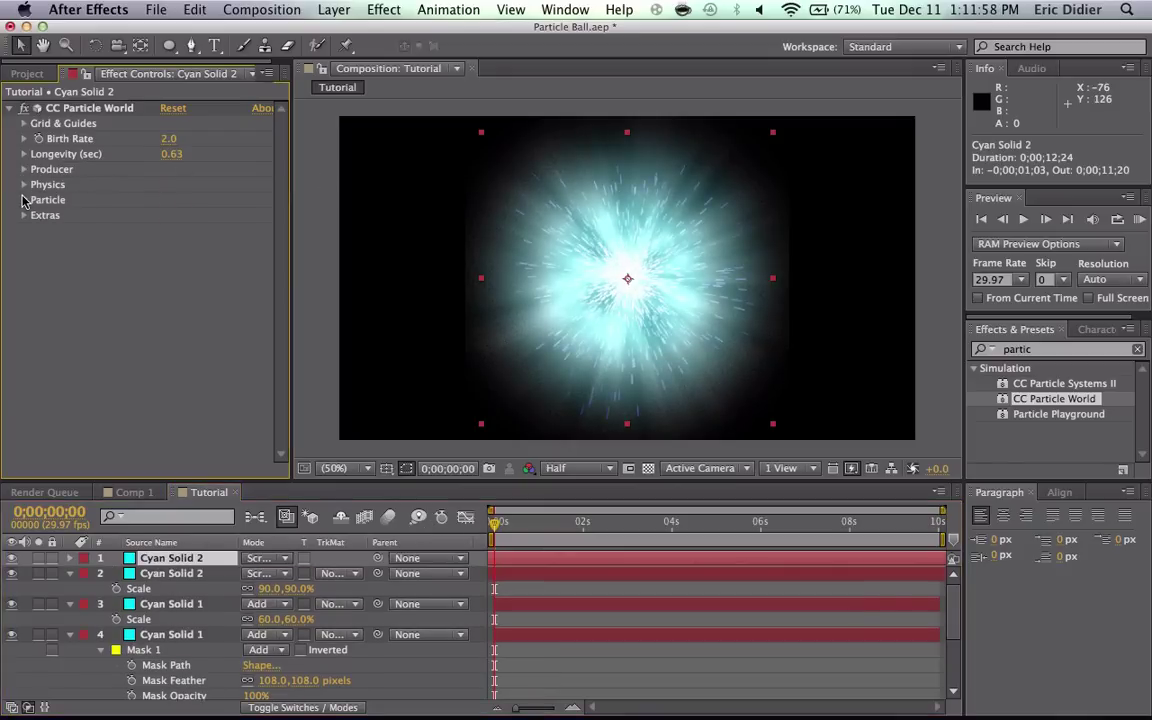
{"action": "left_click", "coordinate": [192, 215]}
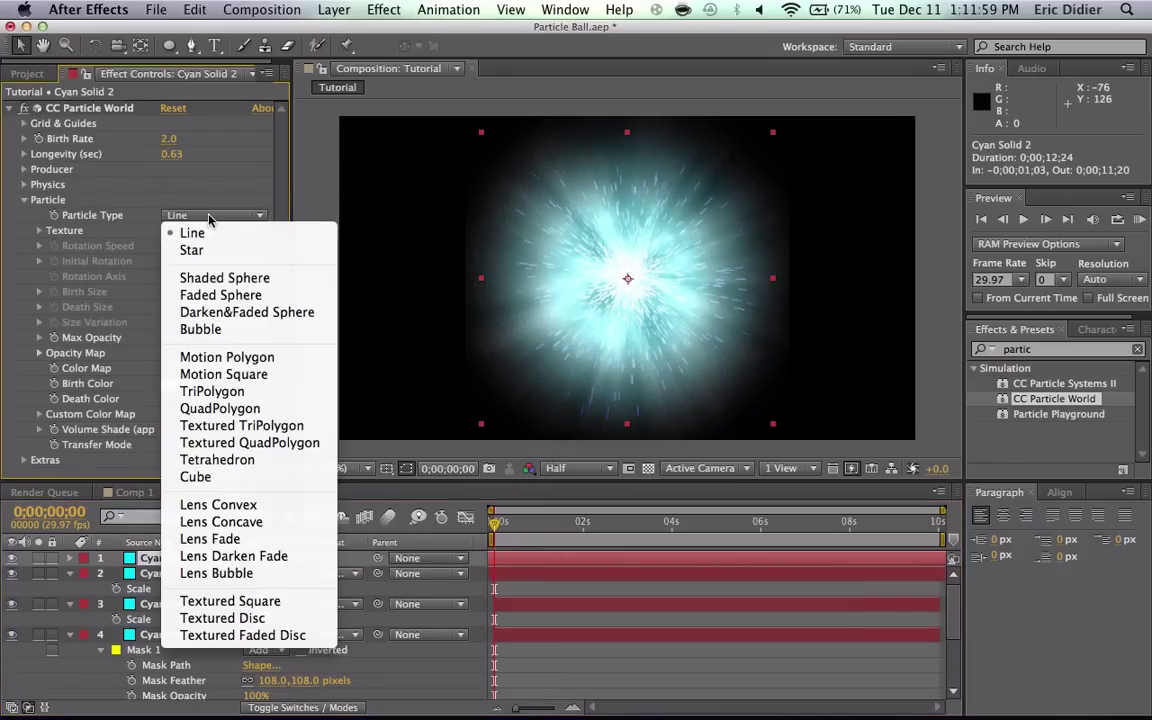
{"action": "left_click", "coordinate": [205, 278]}
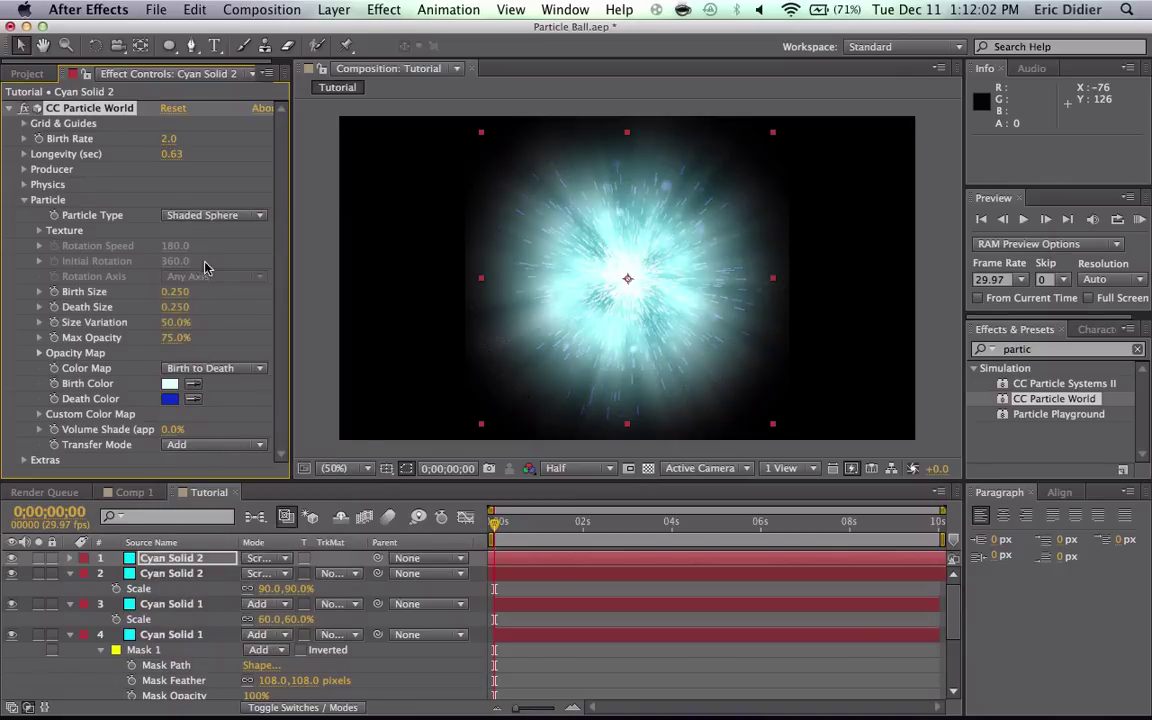
{"action": "left_click", "coordinate": [190, 213]}
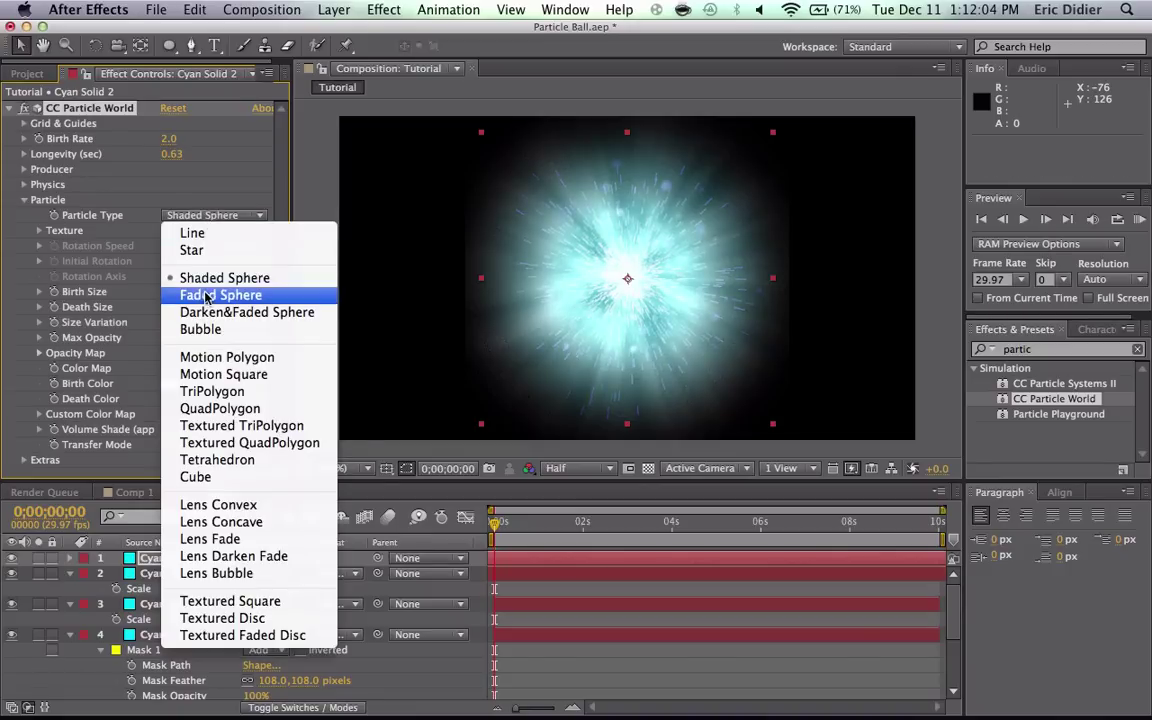
{"action": "left_click", "coordinate": [205, 227]}
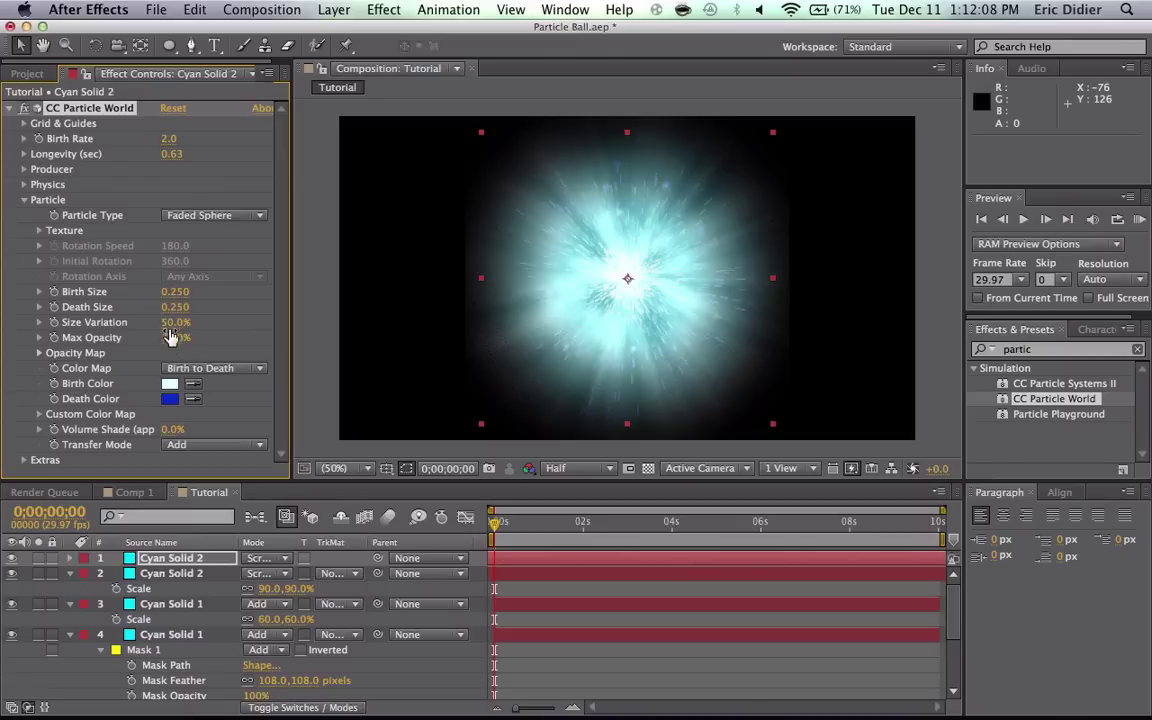
Step: Set Size Variation and Max Opacity to 100%, Birth Size 0.5 and Death Size 0.05
{"action": "left_click_drag", "start_coordinate": [175, 322], "coordinate": [350, 295]}
{"action": "left_click_drag", "start_coordinate": [175, 337], "coordinate": [488, 358]}
{"action": "left_click_drag", "start_coordinate": [181, 298], "coordinate": [167, 291]}
{"action": "left_click", "coordinate": [175, 291]}
{"action": "type", "text": "0.5"}
{"action": "key", "text": "Return"}
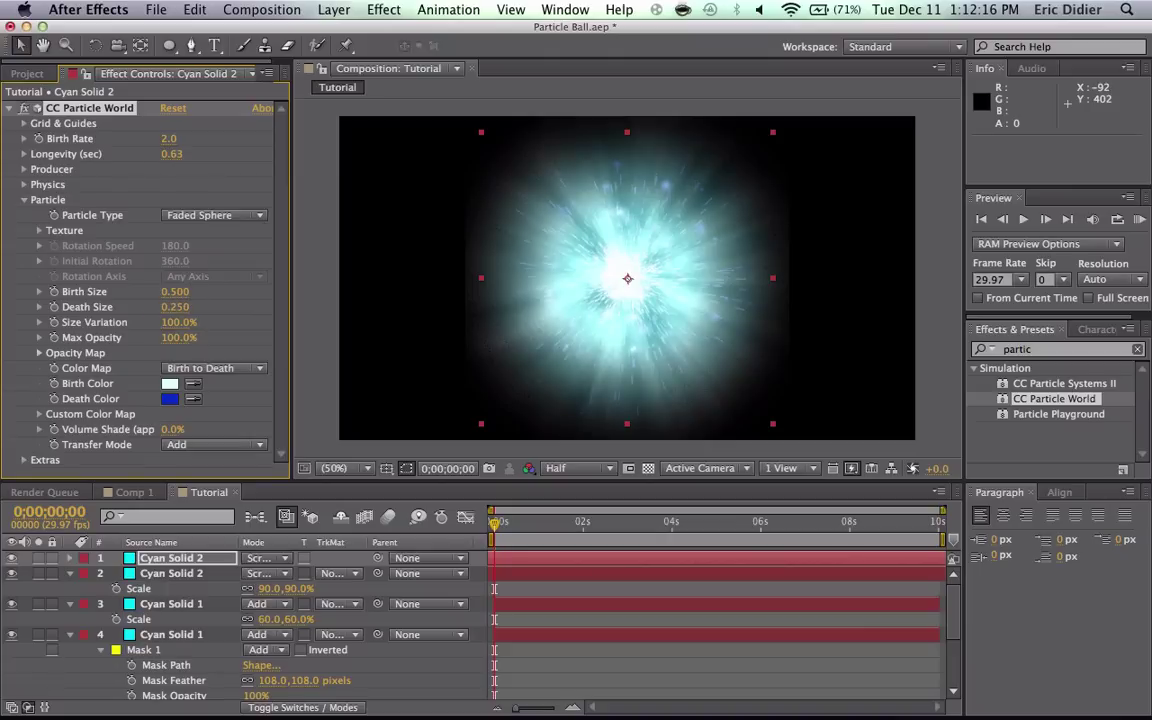
{"action": "left_click_drag", "start_coordinate": [175, 306], "coordinate": [168, 306]}
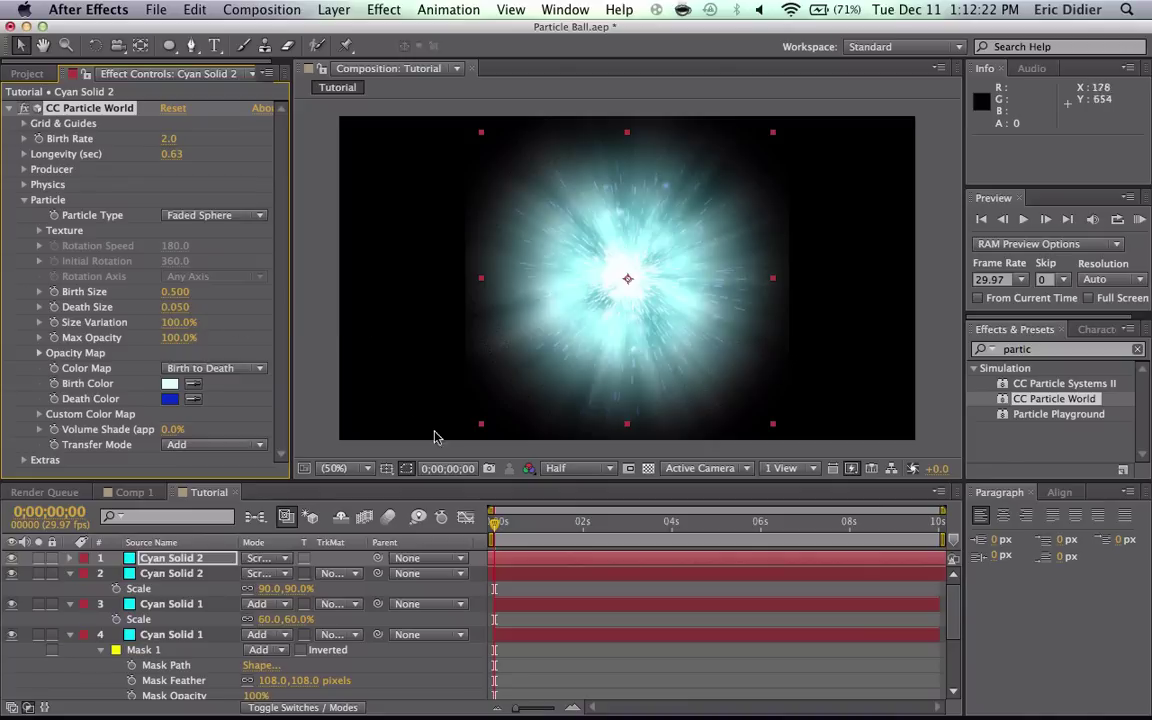
Step: Set the second Cyan Solid 2 layer's opacity to 75%, then 40%, and preview the particles
{"action": "left_click", "coordinate": [170, 573]}
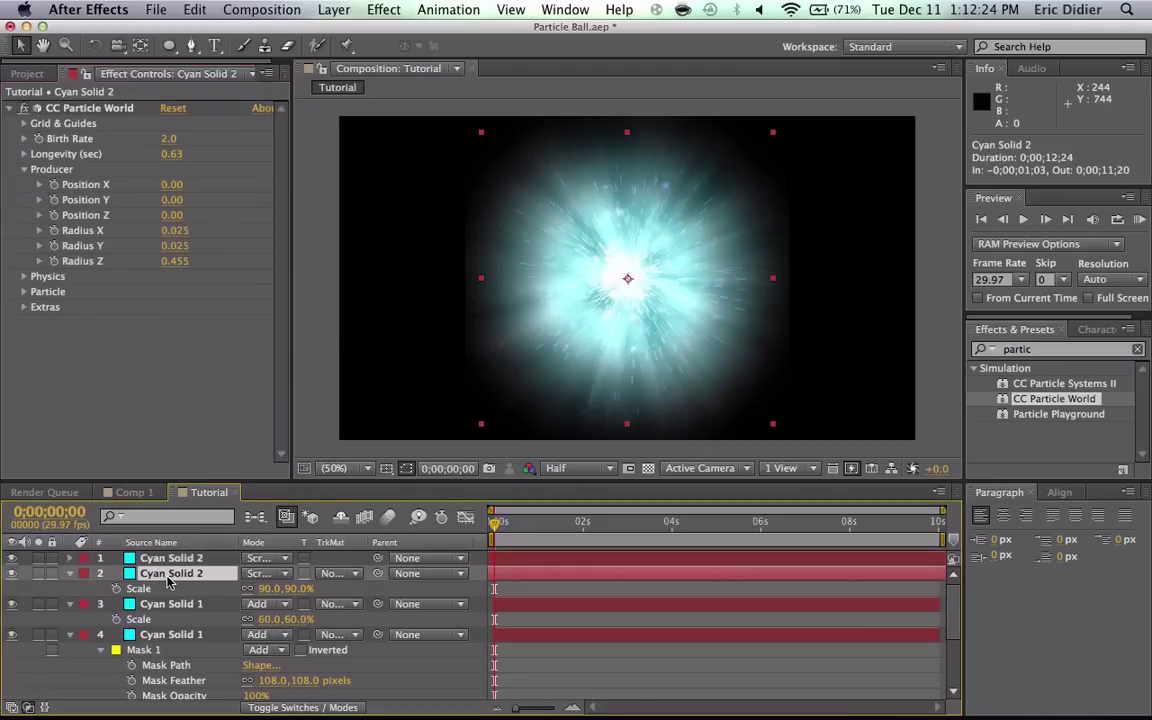
{"action": "key", "text": "t"}
{"action": "left_click", "coordinate": [258, 589]}
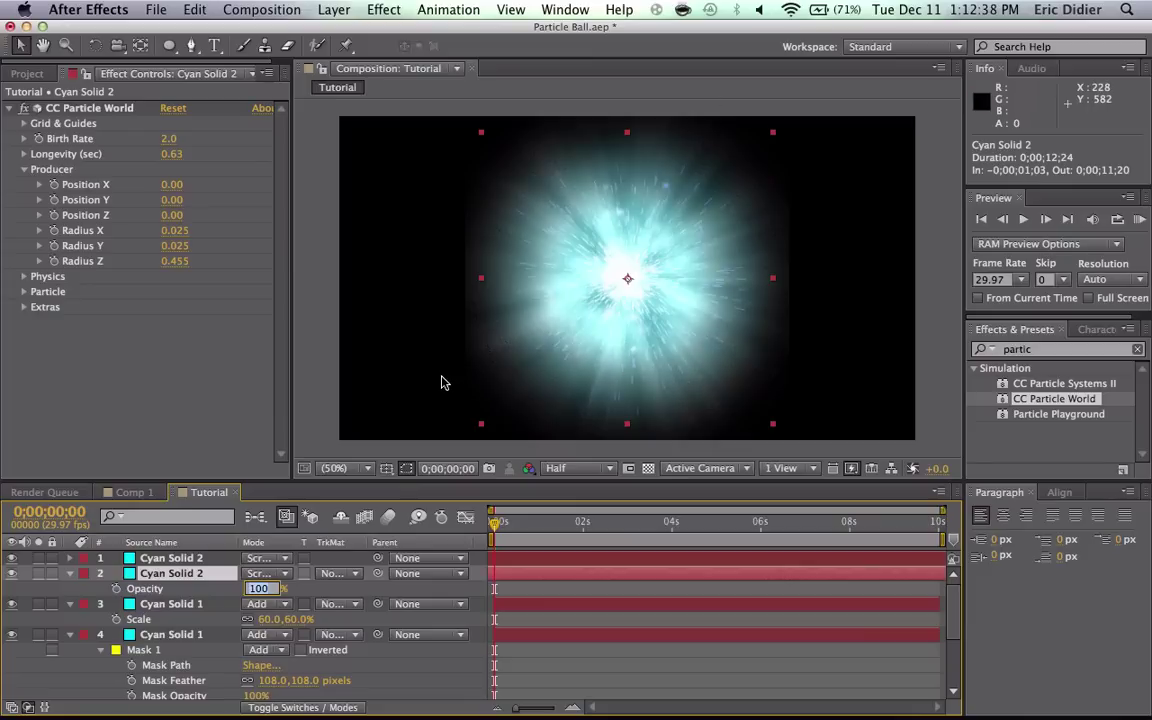
{"action": "type", "text": "75"}
{"action": "key", "text": "Return"}
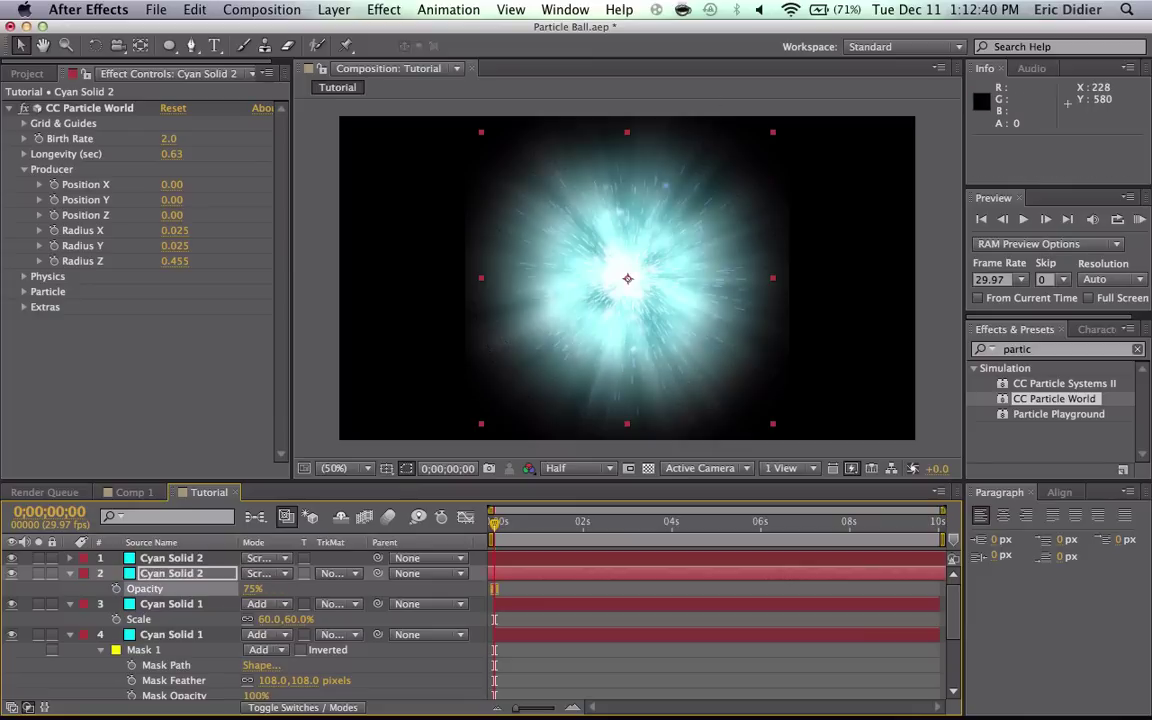
{"action": "left_click", "coordinate": [250, 589]}
{"action": "type", "text": "40"}
{"action": "key", "text": "Return"}
{"action": "left_click_drag", "start_coordinate": [494, 530], "coordinate": [600, 540]}
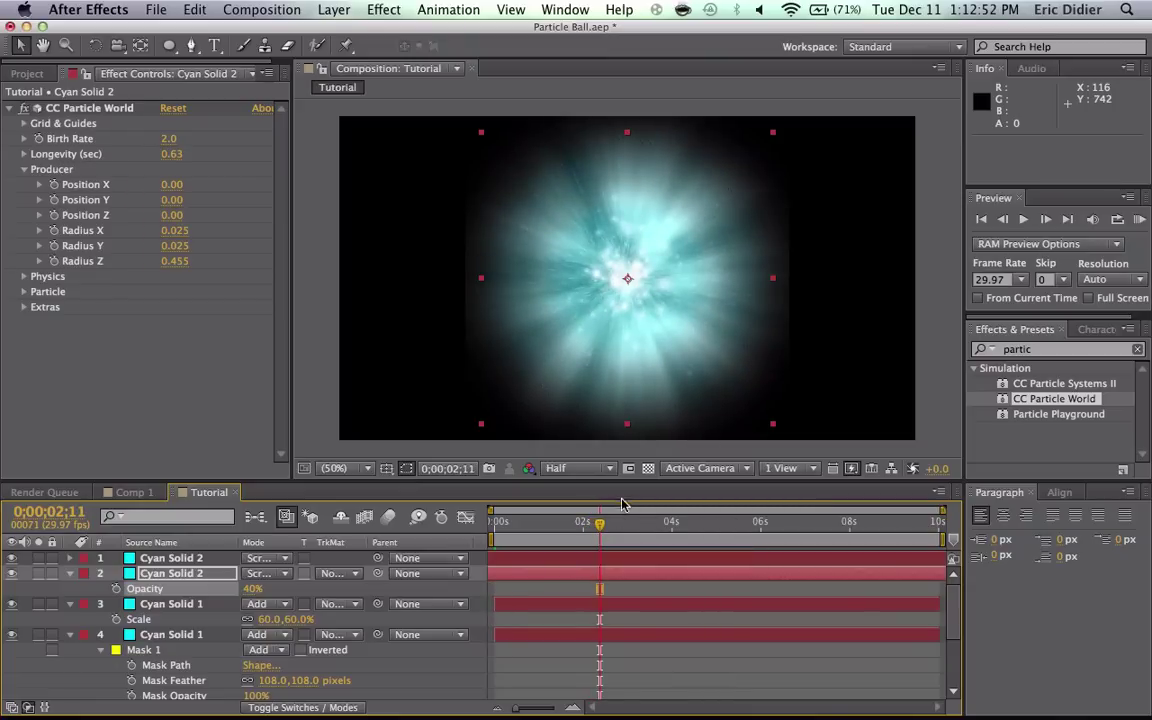
Step: Switch the preview to Full resolution and set the top Cyan Solid 2's scale to 100%
{"action": "left_click", "coordinate": [606, 468]}
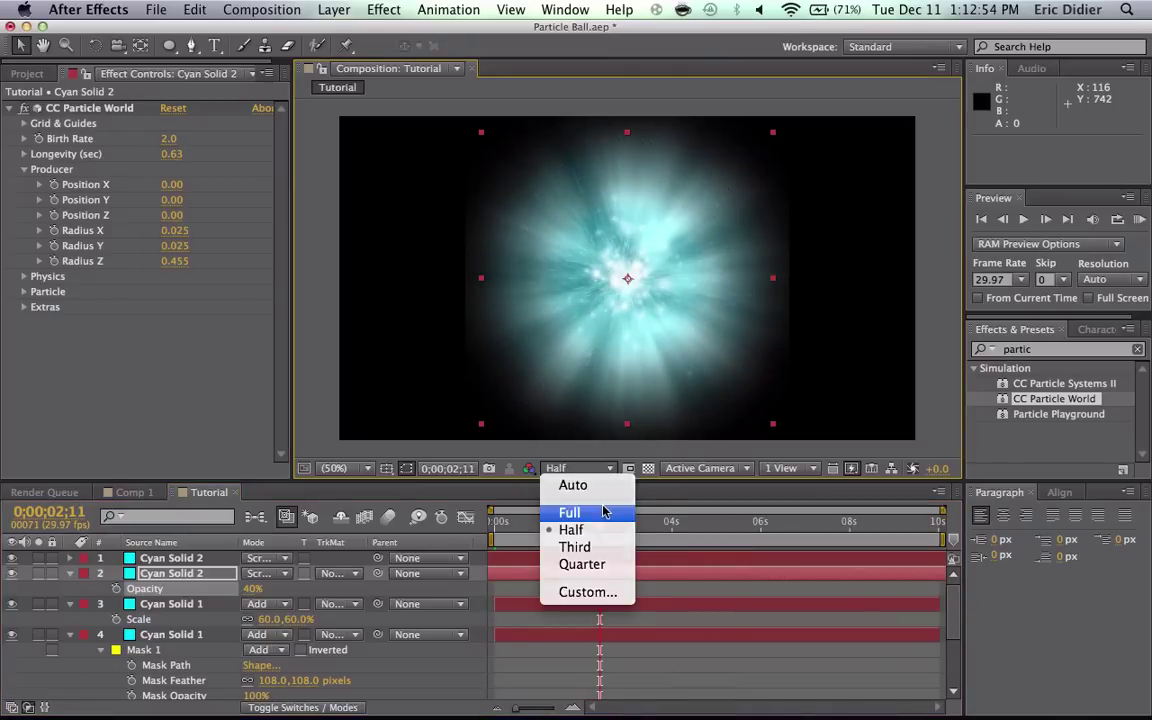
{"action": "left_click", "coordinate": [570, 512]}
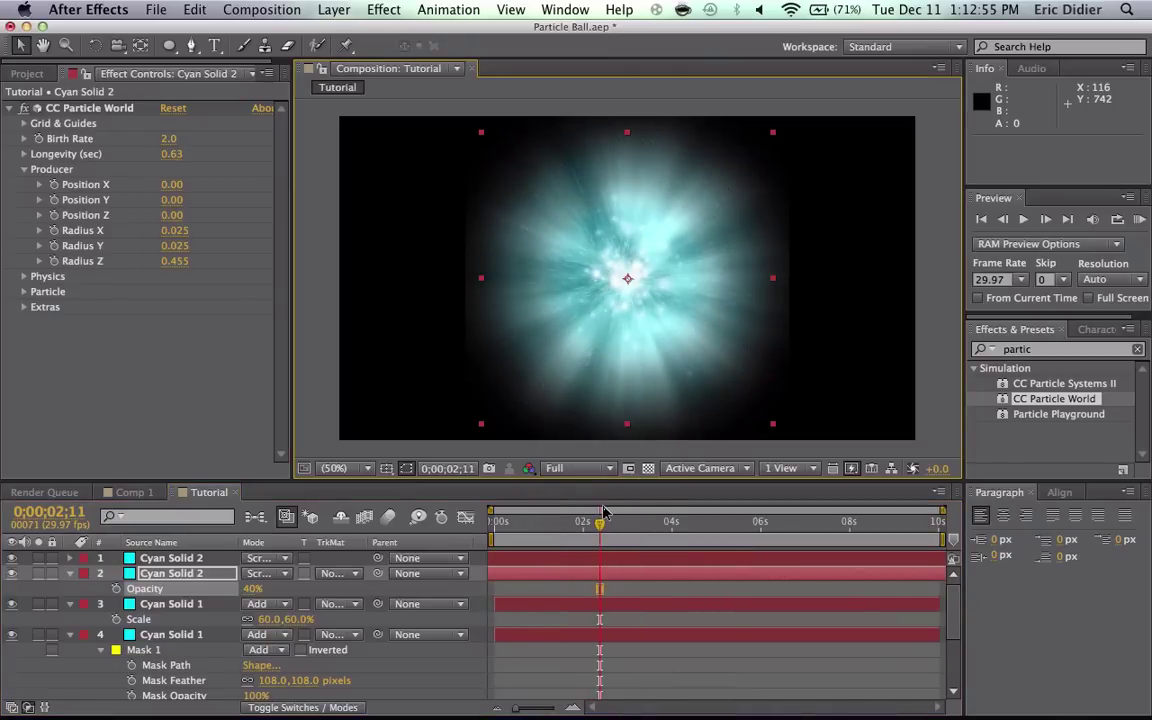
{"action": "left_click", "coordinate": [165, 558]}
{"action": "key", "text": "s"}
{"action": "left_click", "coordinate": [270, 574]}
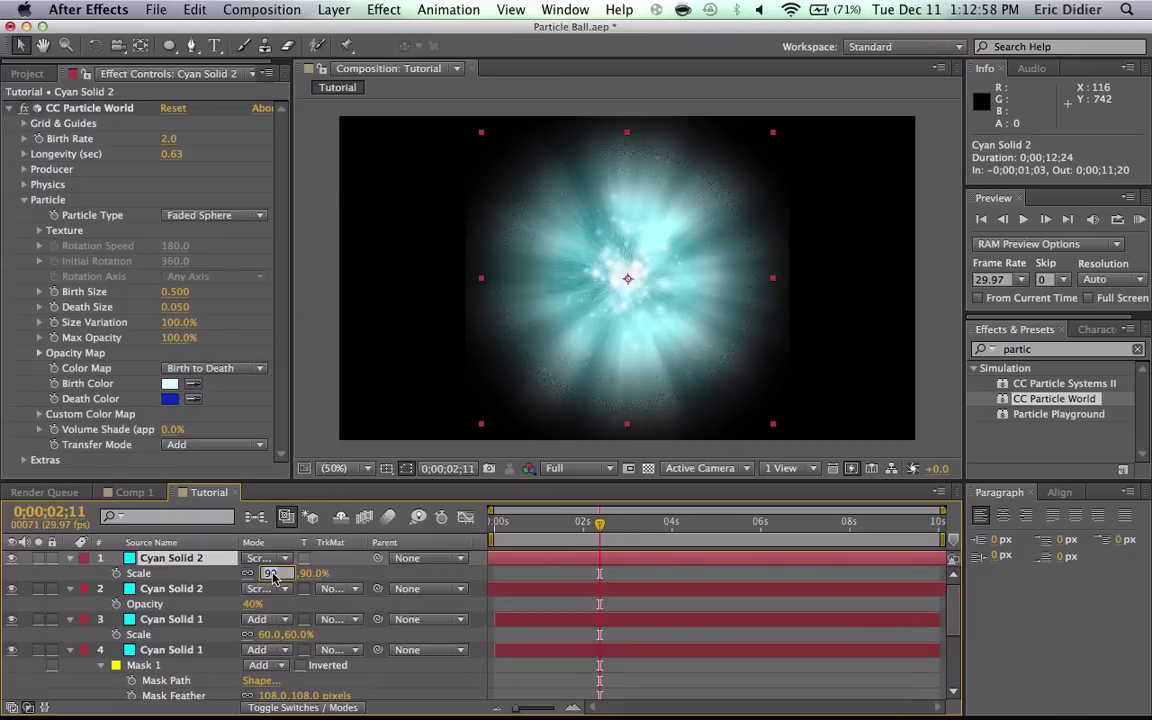
{"action": "type", "text": "100"}
{"action": "key", "text": "Return"}
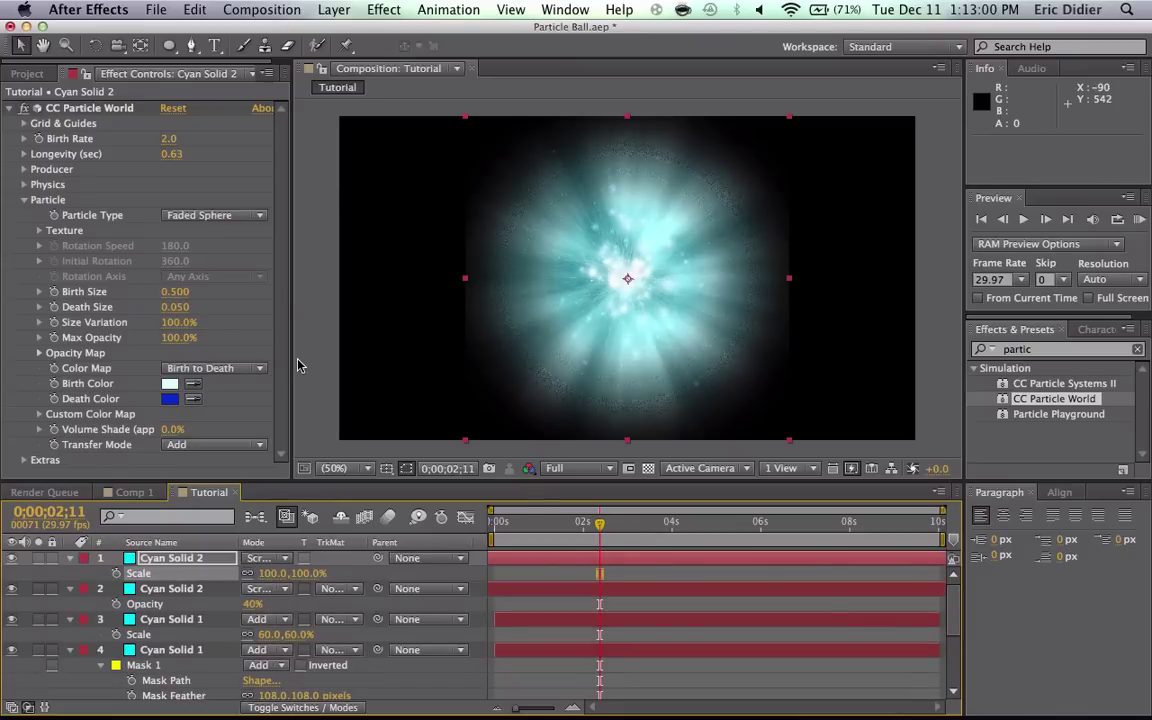
Step: Raise the particle Birth Rate to 3.0 and preview the burst up to about 2 seconds
{"action": "mouse_move", "coordinate": [168, 147]}
{"action": "left_mouse_down"}
{"action": "mouse_move", "coordinate": [183, 139]}
{"action": "mouse_move", "coordinate": [165, 139]}
{"action": "left_mouse_up"}
{"action": "left_click", "coordinate": [597, 543]}
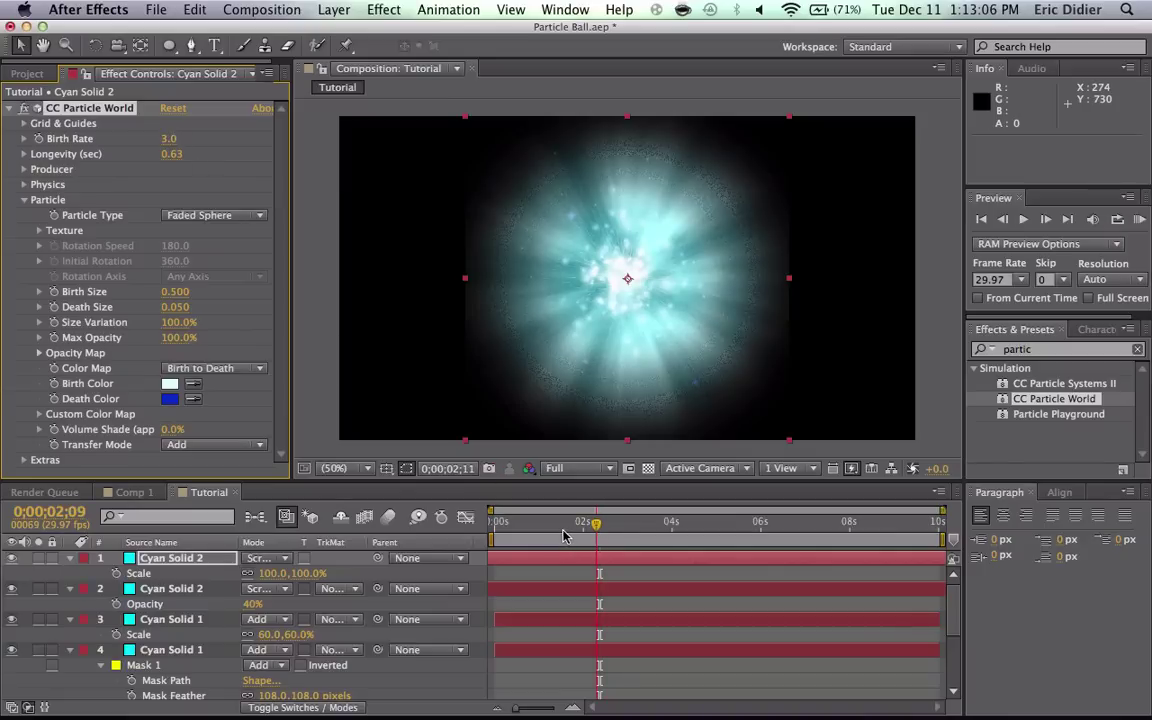
{"action": "left_click", "coordinate": [547, 530]}
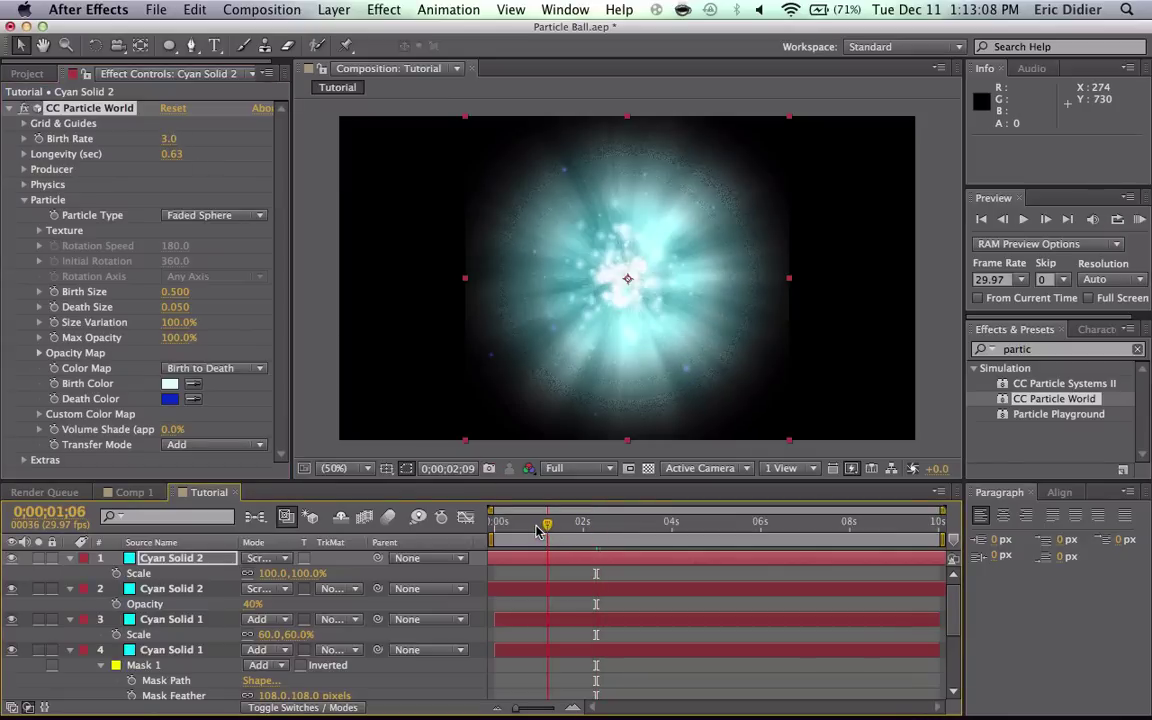
{"action": "left_click_drag", "start_coordinate": [537, 535], "coordinate": [596, 535]}
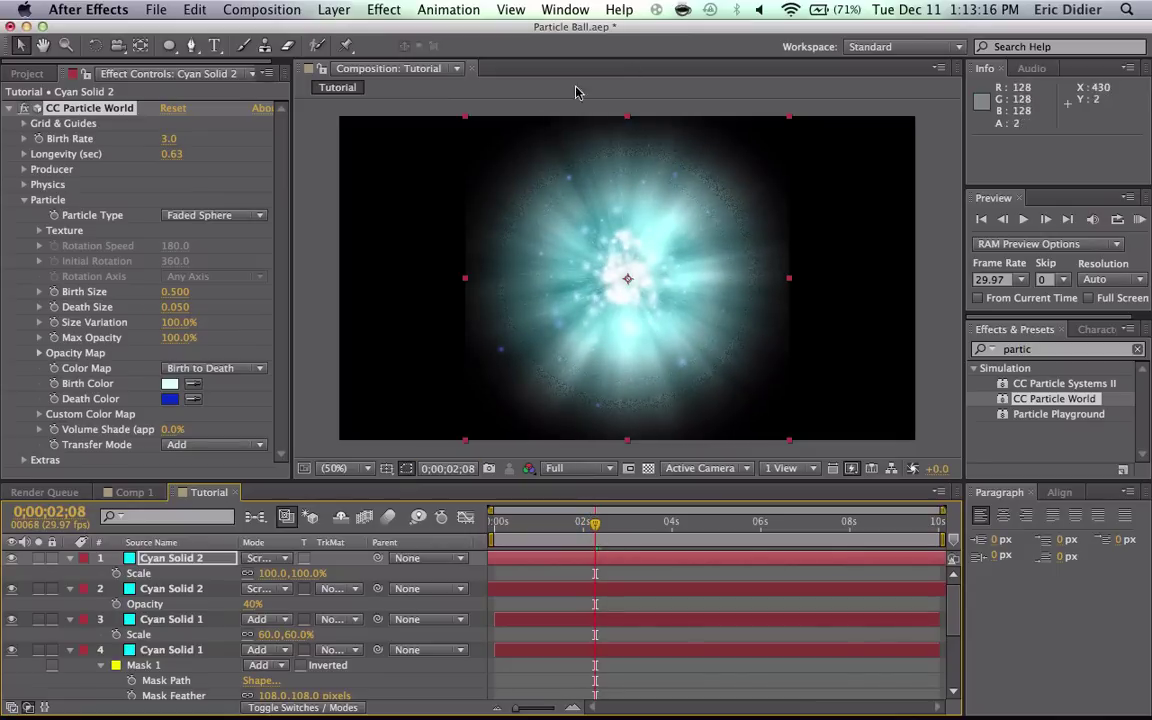
Step: Select White Solid 2 and try a Spin radial blur before returning it to Zoom
{"action": "left_click", "coordinate": [170, 619]}
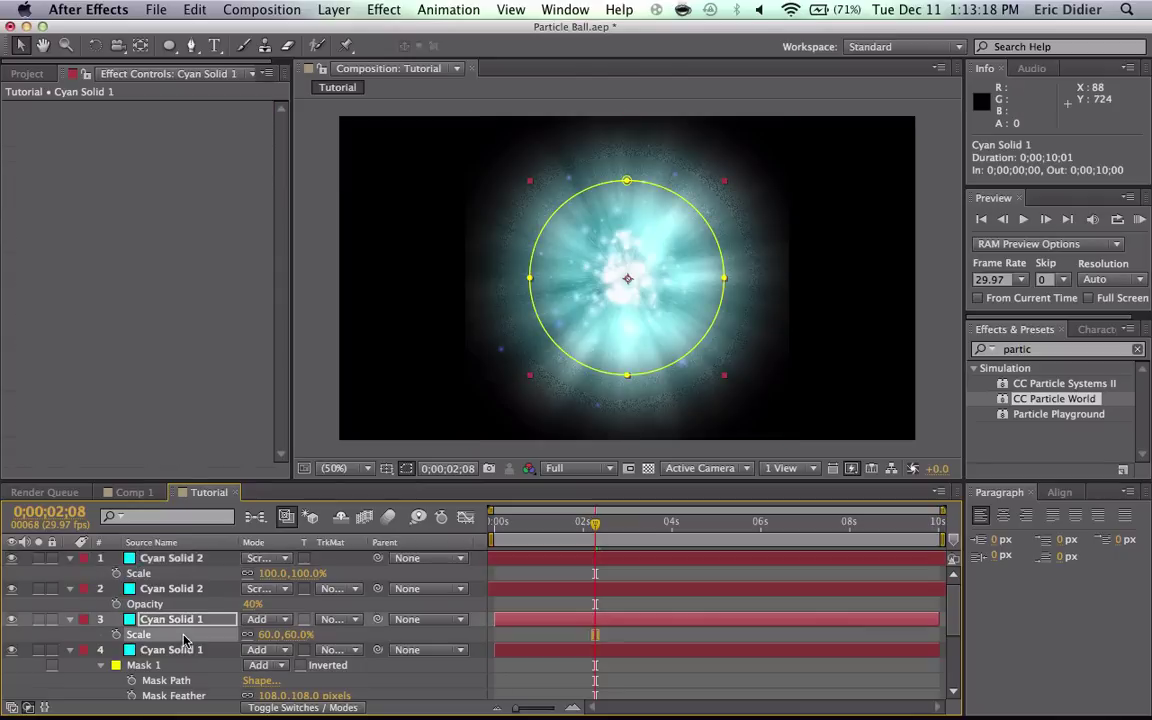
{"action": "scroll", "coordinate": [183, 640], "scroll_direction": "down", "scroll_amount": 4}
{"action": "left_click", "coordinate": [175, 615]}
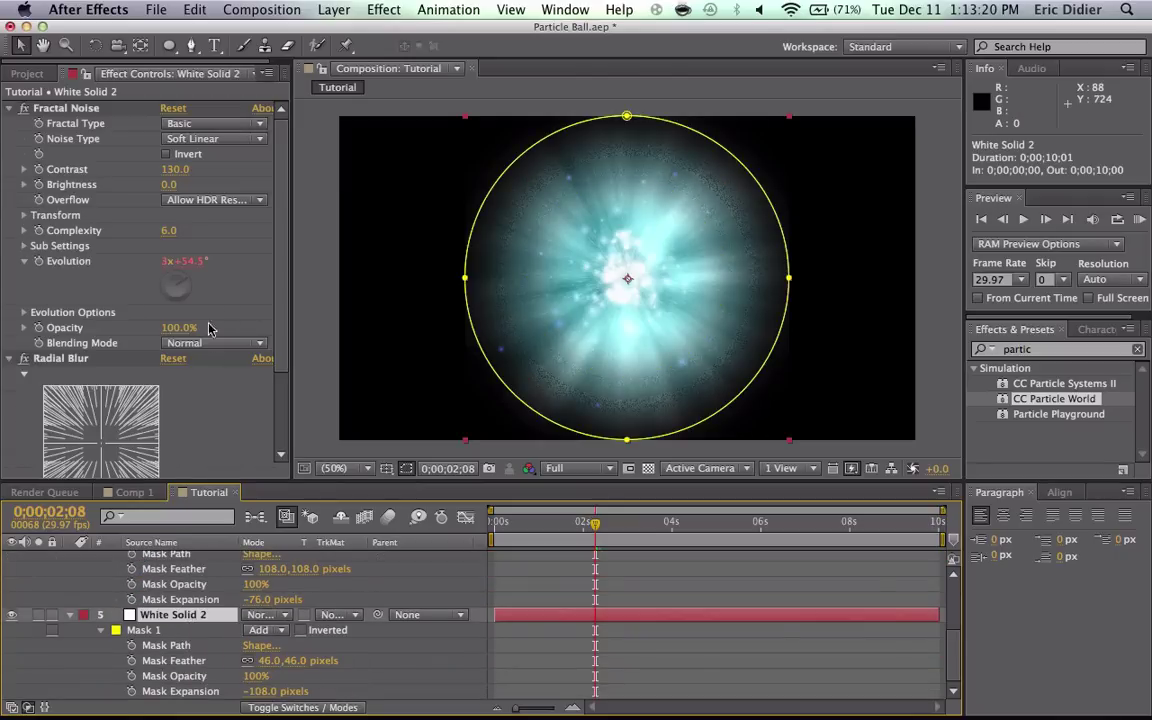
{"action": "scroll", "coordinate": [152, 325], "scroll_direction": "down", "scroll_amount": 4}
{"action": "left_click", "coordinate": [181, 455]}
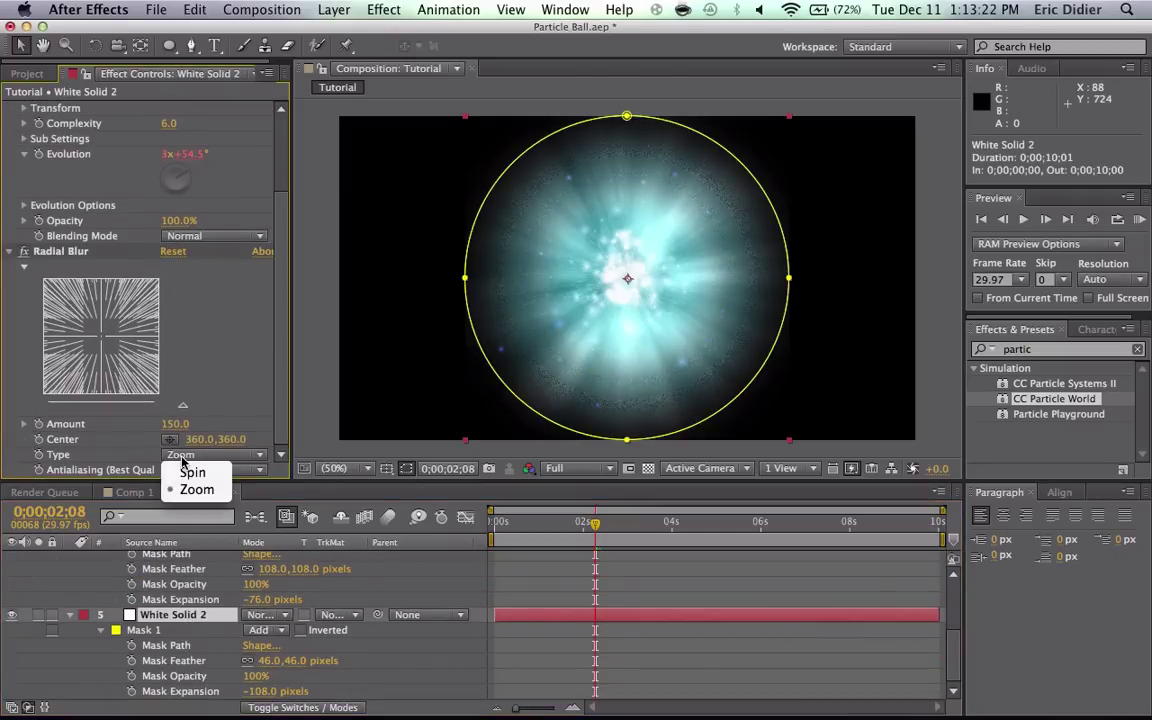
{"action": "left_click", "coordinate": [185, 471]}
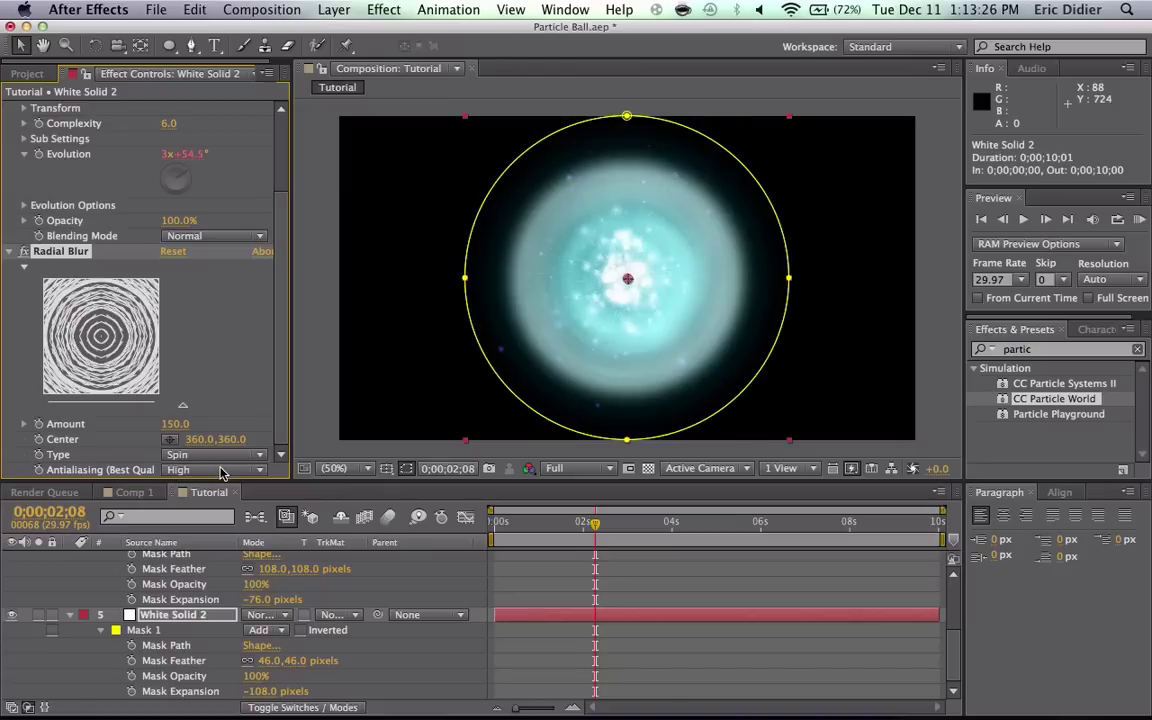
{"action": "left_click", "coordinate": [221, 456]}
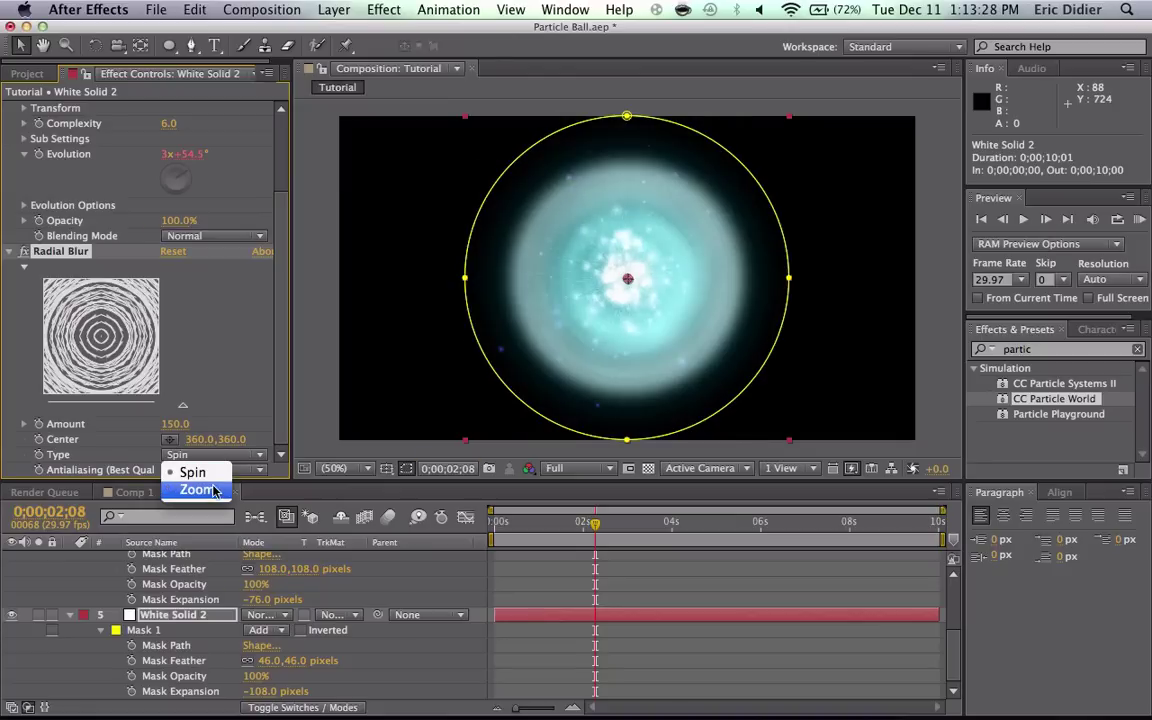
{"action": "left_click", "coordinate": [200, 490]}
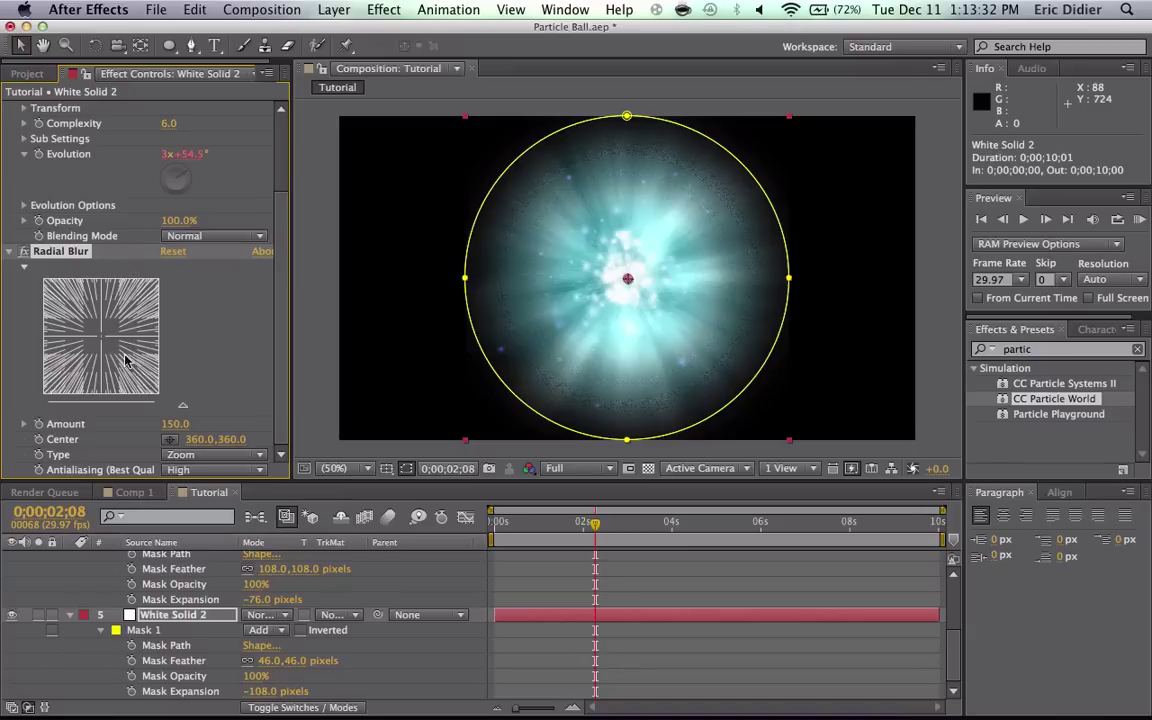
Step: Duplicate White Solid 2 and set the copy's Radial Blur Type to Spin
{"action": "key", "text": "super+d"}
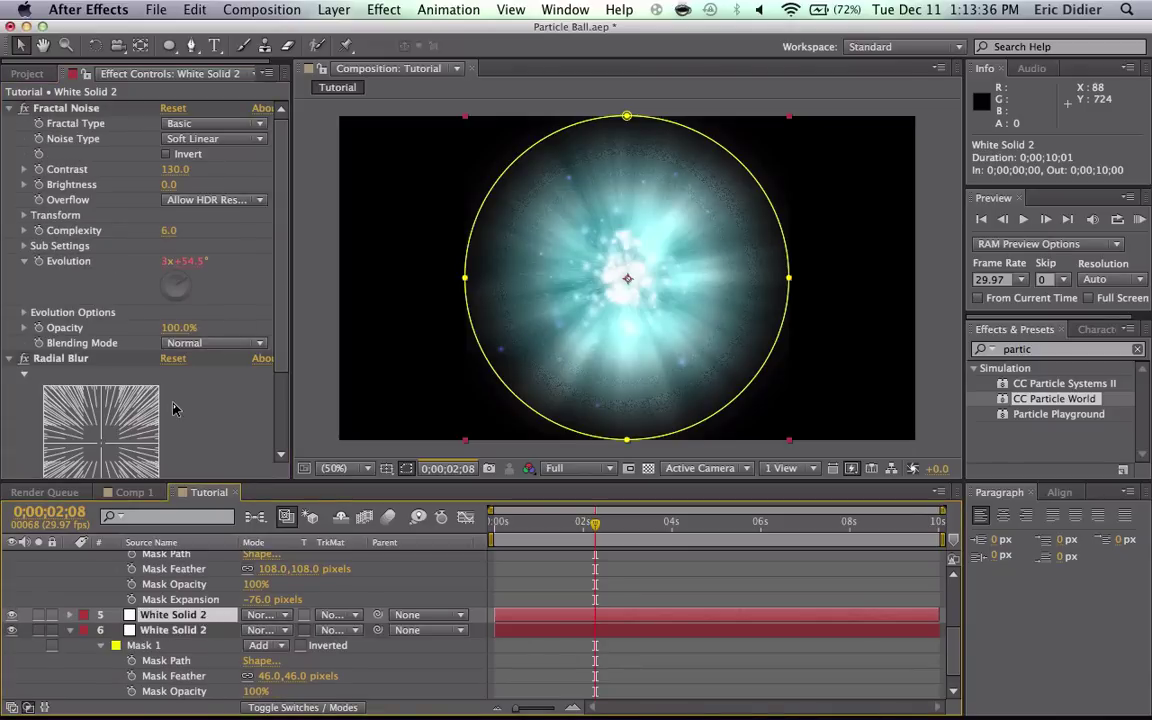
{"action": "scroll", "coordinate": [172, 410], "scroll_direction": "down", "scroll_amount": 3}
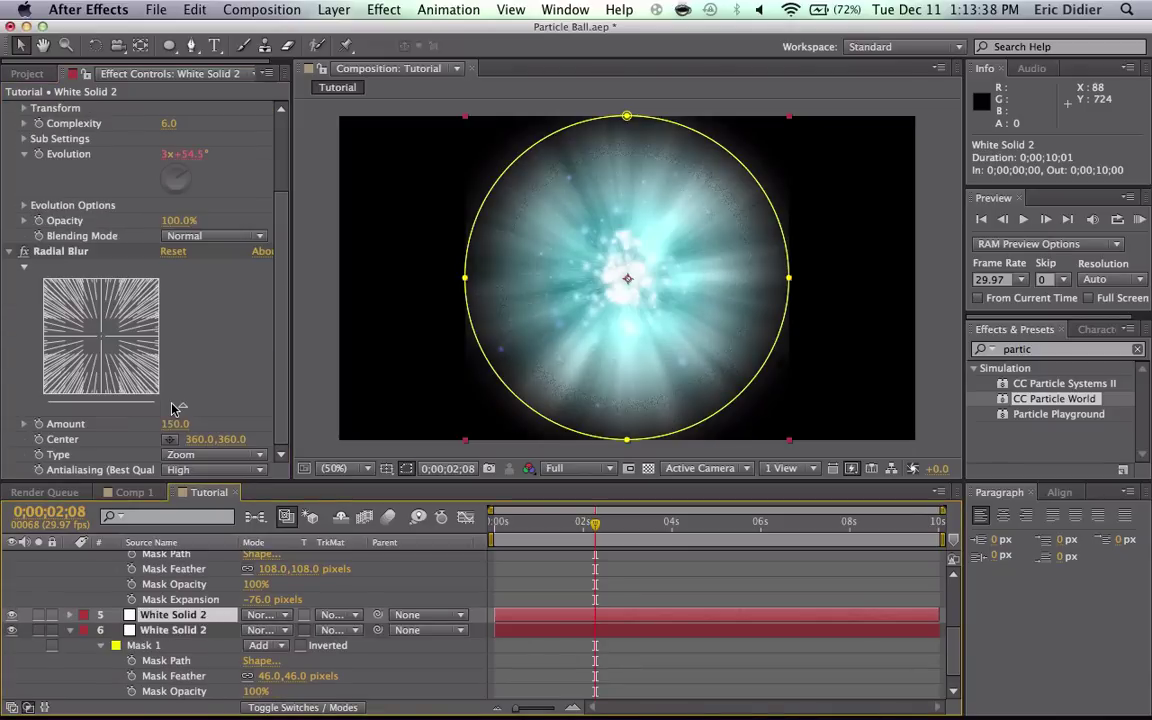
{"action": "left_click", "coordinate": [181, 455]}
{"action": "left_click", "coordinate": [189, 473]}
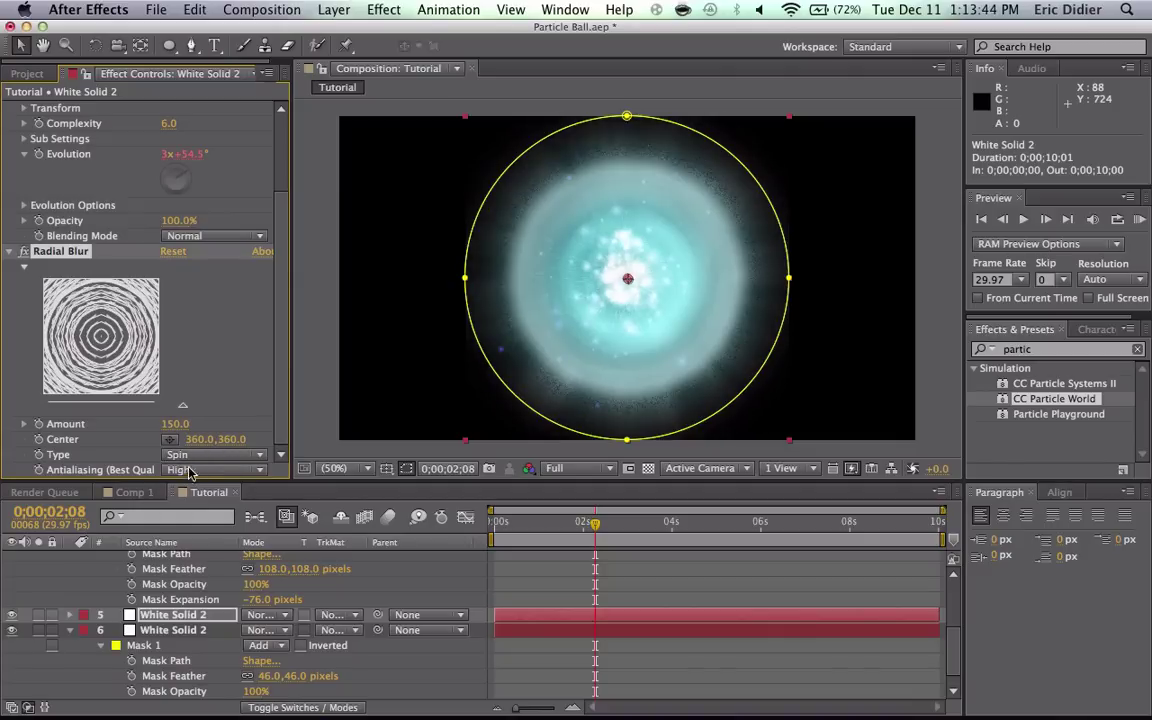
Step: Blend the White Solid 2 copy in Add mode at 50% opacity, checking it at 2 seconds
{"action": "left_click", "coordinate": [257, 616]}
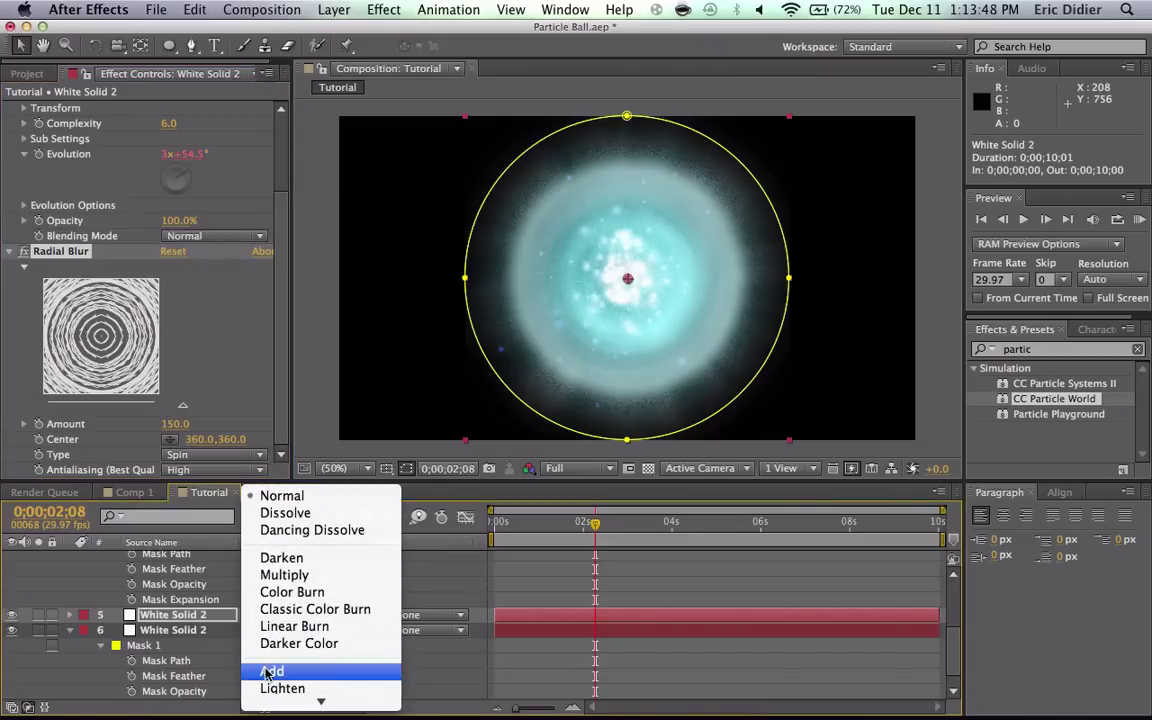
{"action": "left_click", "coordinate": [268, 672]}
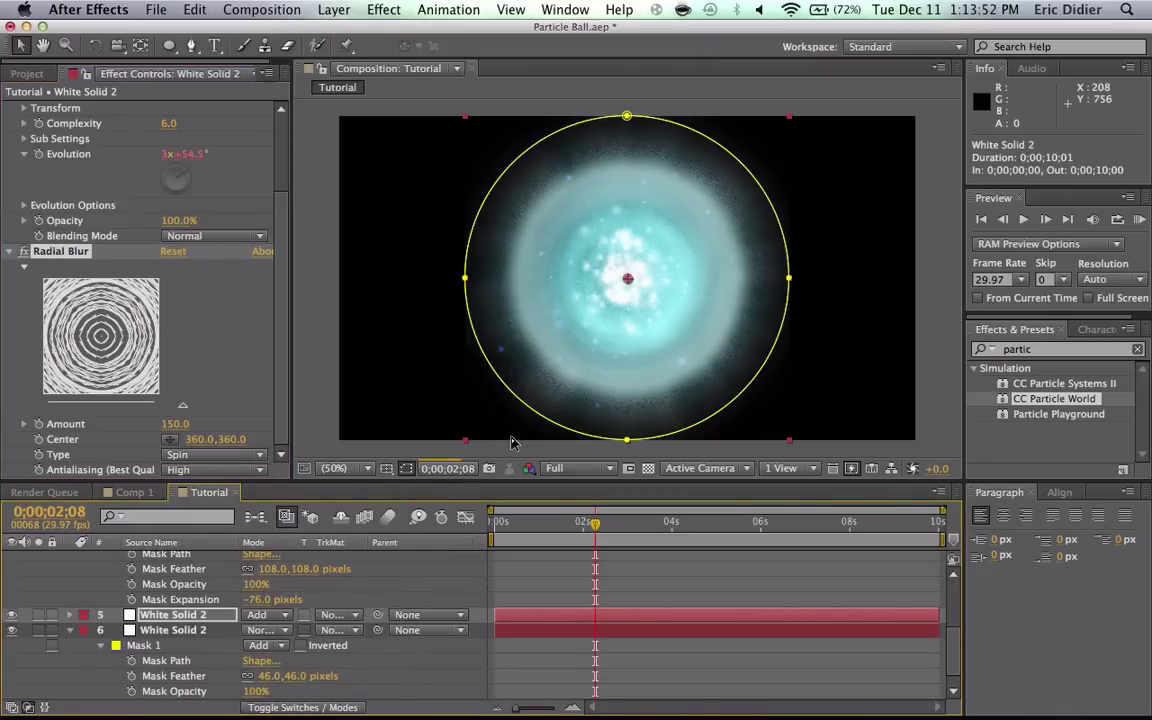
{"action": "left_click", "coordinate": [225, 614]}
{"action": "key", "text": "t"}
{"action": "left_click", "coordinate": [252, 631]}
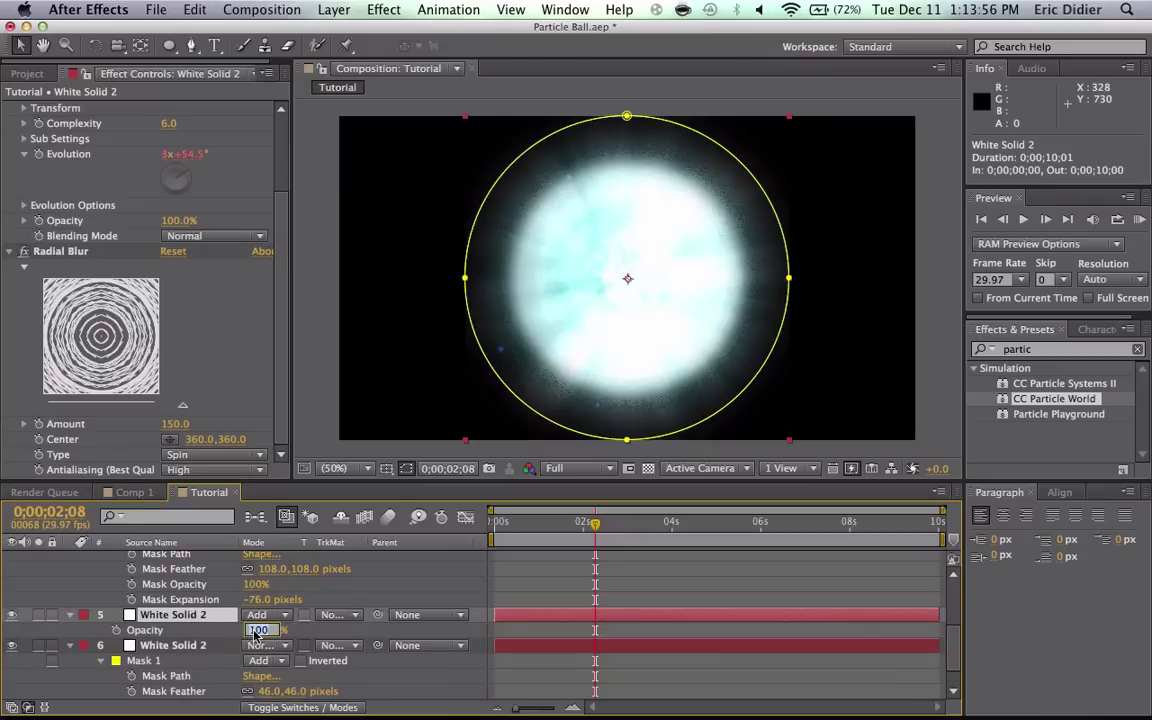
{"action": "type", "text": "50"}
{"action": "key", "text": "Return"}
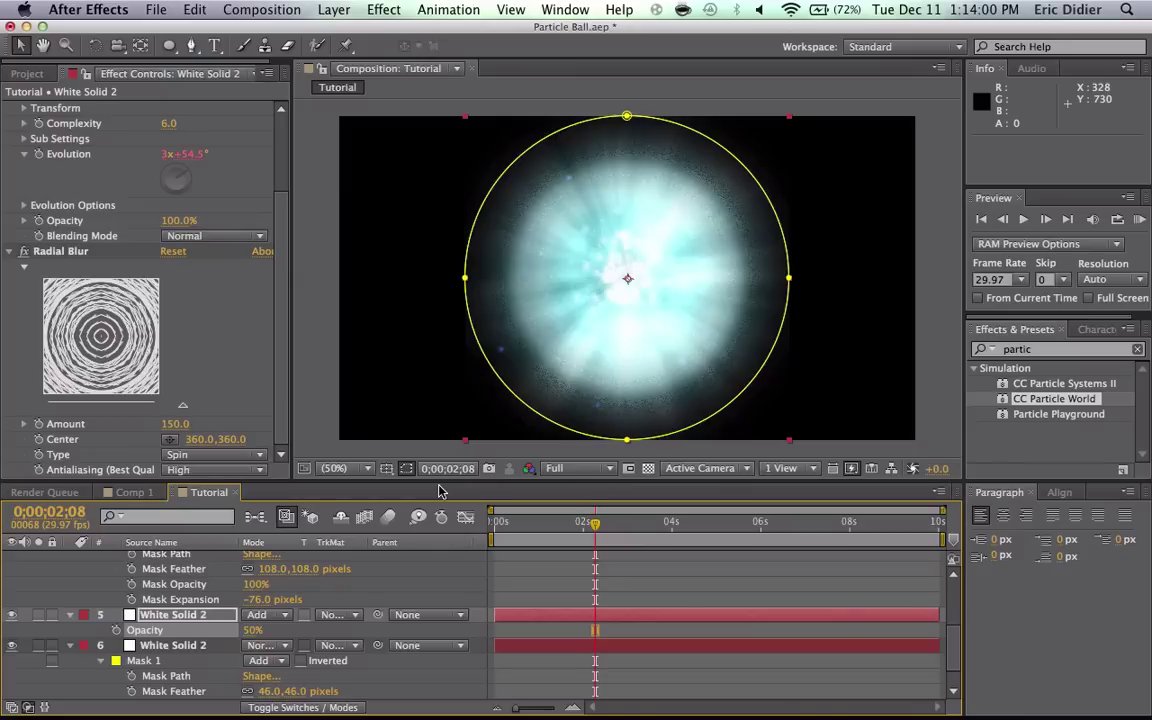
{"action": "left_click", "coordinate": [583, 523]}
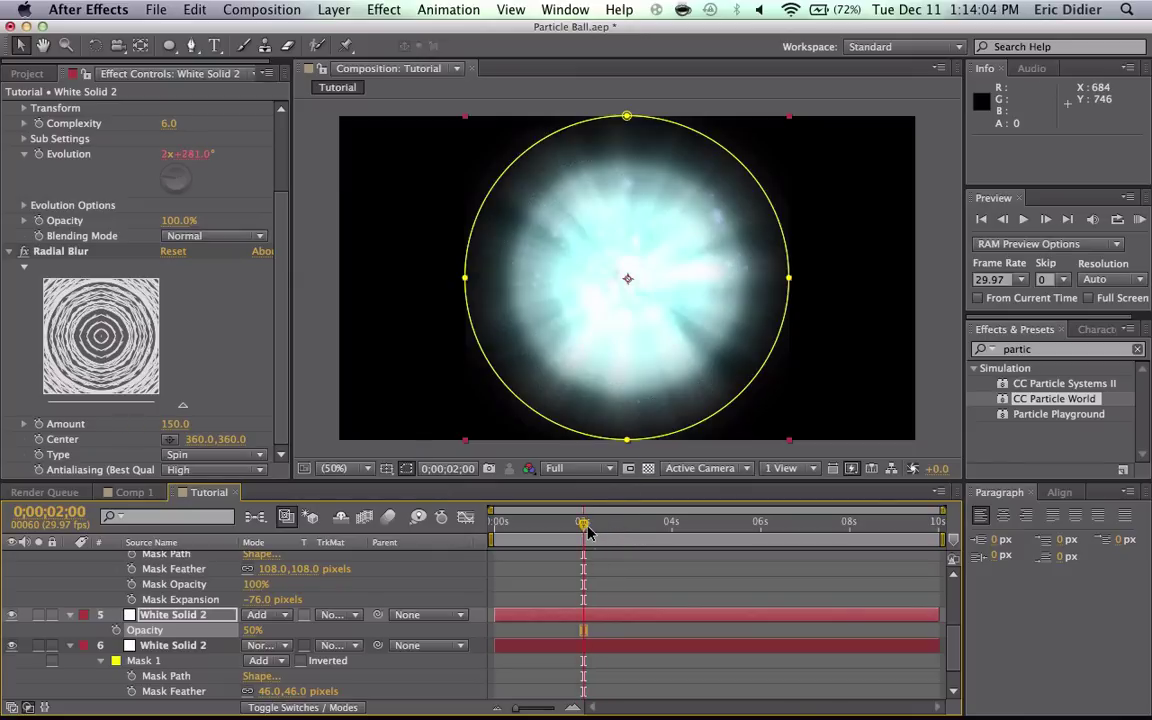
Step: Preview past 2 seconds, set the preview back to Half resolution, and select the original White Solid 2
{"action": "left_click_drag", "start_coordinate": [583, 530], "coordinate": [750, 527]}
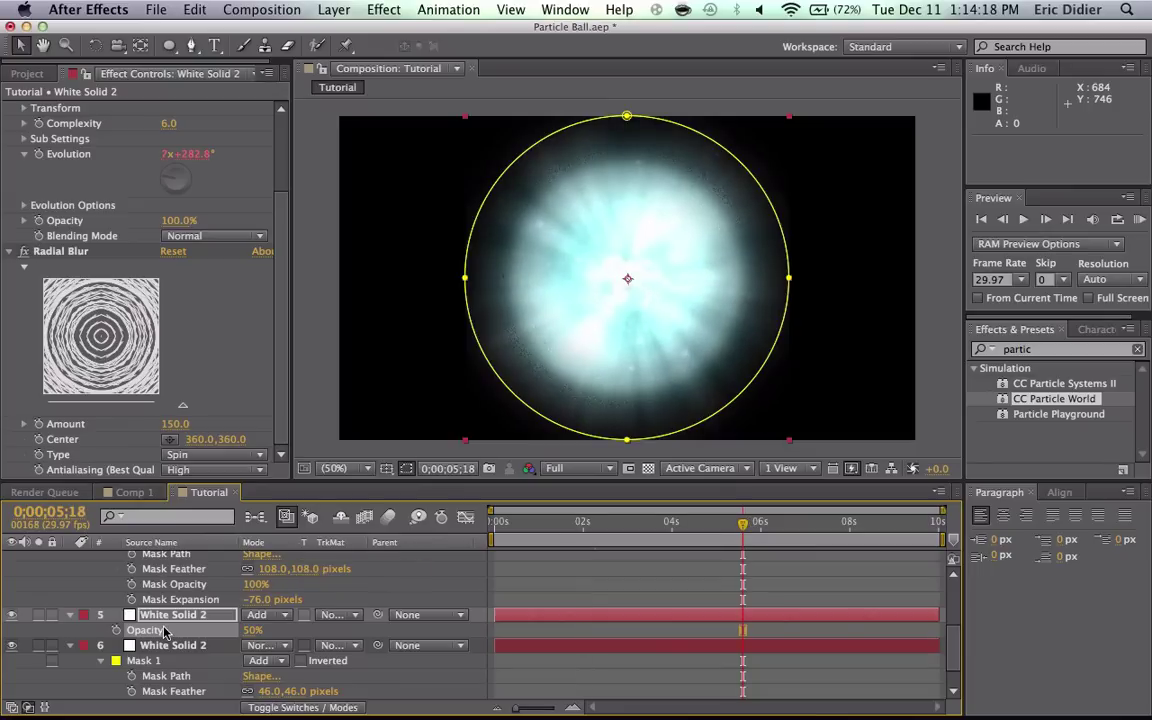
{"action": "left_click", "coordinate": [565, 468]}
{"action": "left_click", "coordinate": [570, 530]}
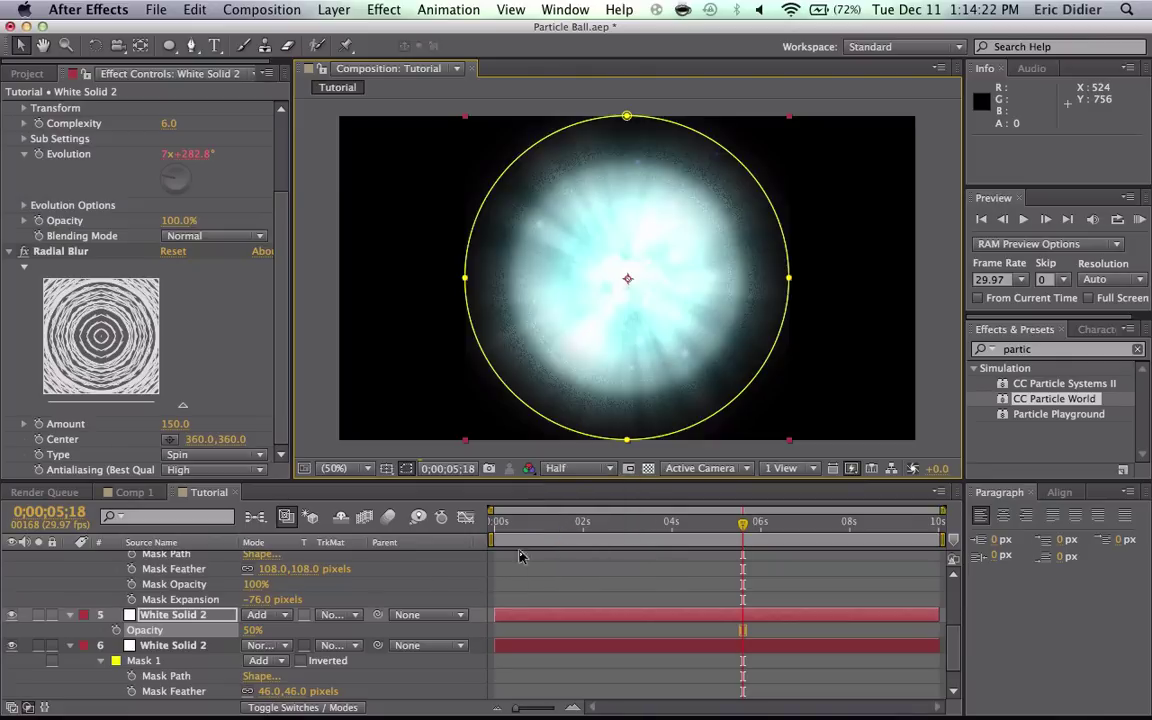
{"action": "left_click", "coordinate": [187, 645]}
Step: Set the original White Solid 2 layer's opacity to 50%, preview near 3 seconds, and duplicate it
{"action": "key", "text": "t"}
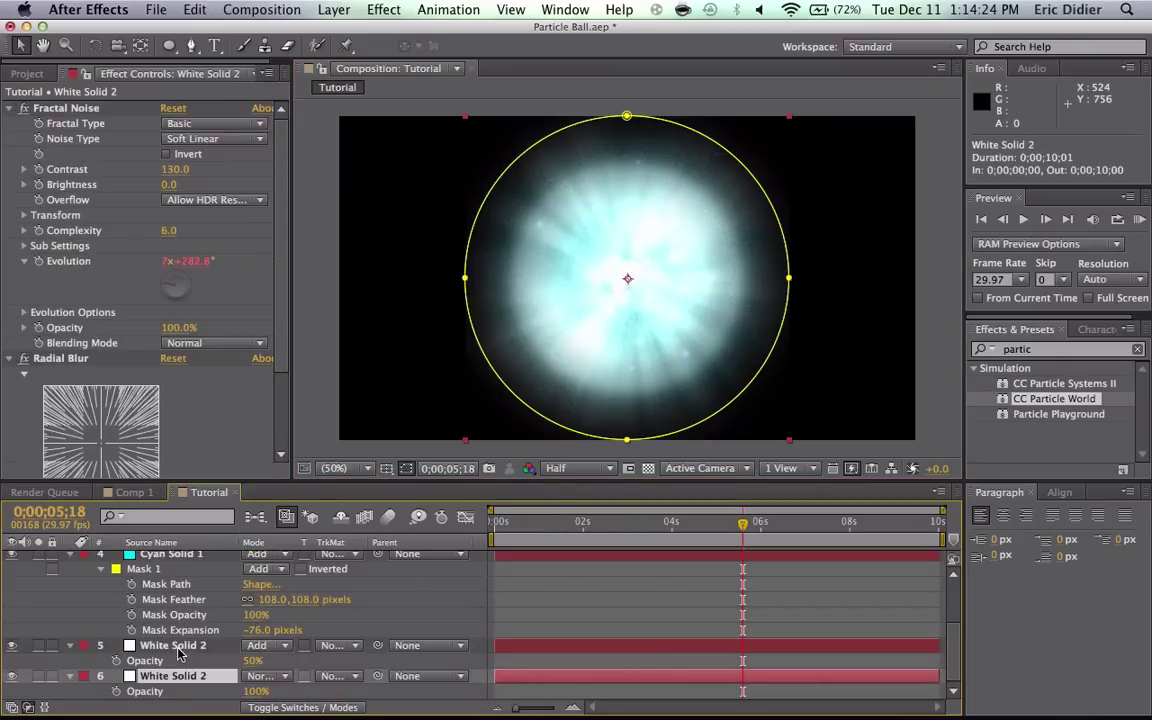
{"action": "left_click", "coordinate": [258, 691]}
{"action": "type", "text": "50"}
{"action": "key", "text": "Return"}
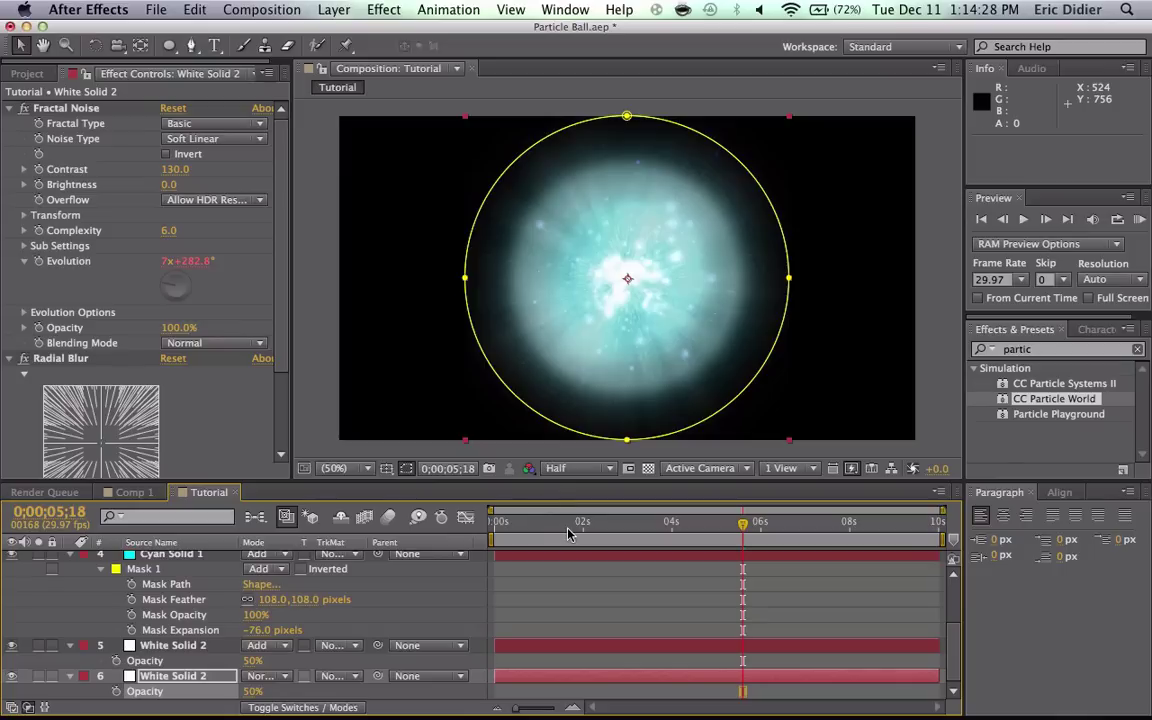
{"action": "left_click_drag", "start_coordinate": [567, 534], "coordinate": [636, 530]}
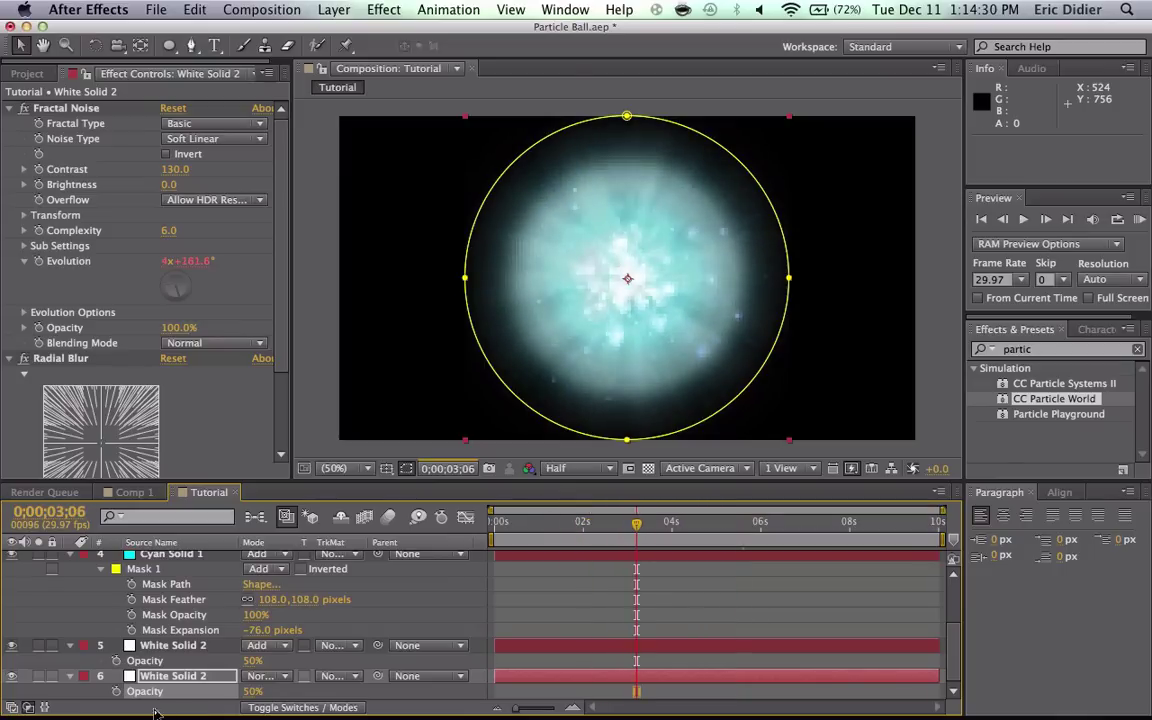
{"action": "left_click", "coordinate": [173, 677]}
{"action": "key", "text": "ctrl+d"}
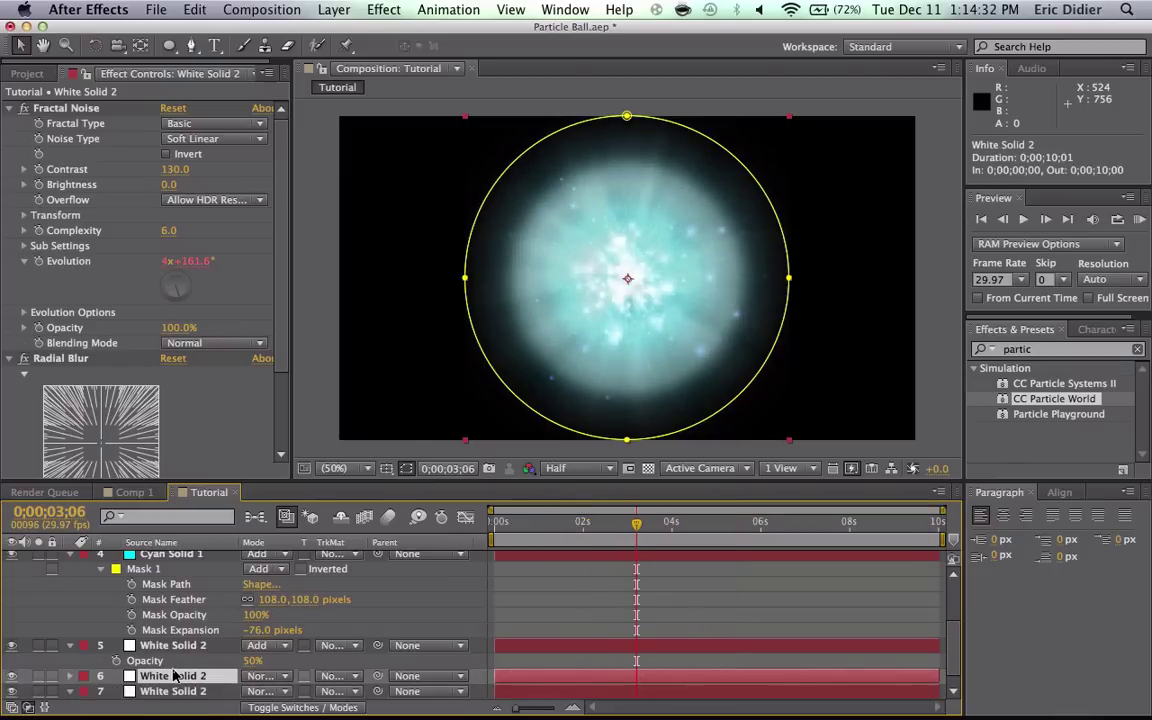
Step: Set the White Solid 2 copy's Radial Blur Amount to 50
{"action": "key", "text": "t"}
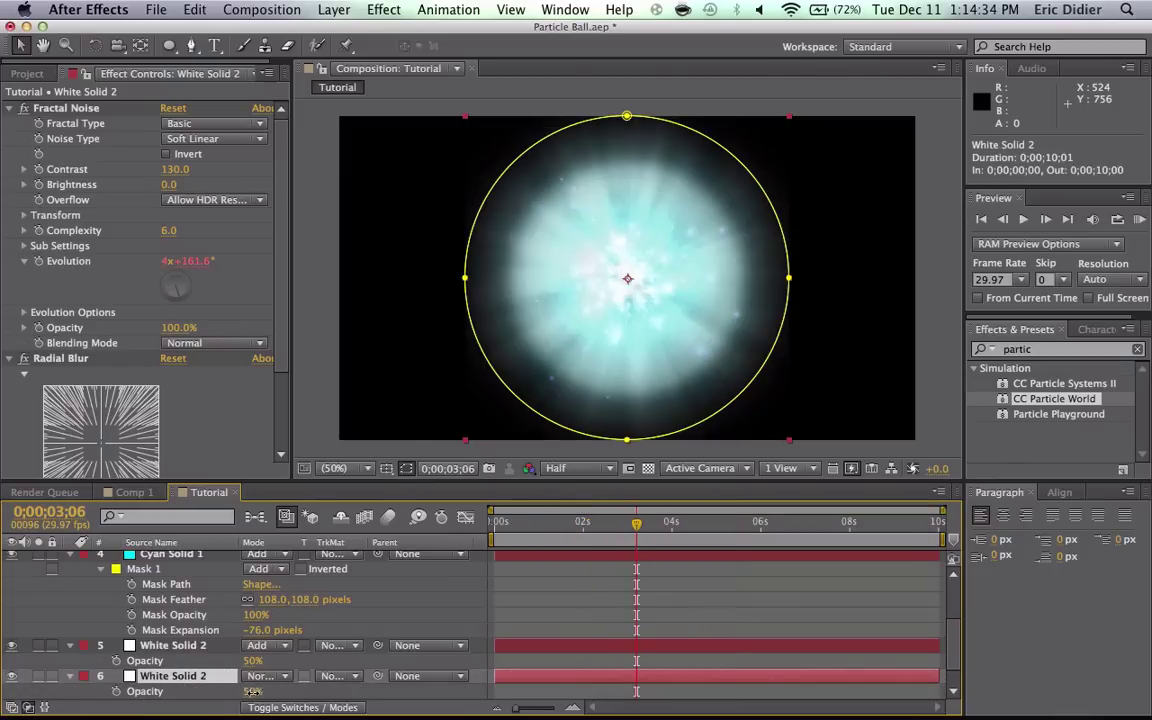
{"action": "key", "text": "Return"}
{"action": "scroll", "coordinate": [190, 345], "scroll_direction": "down", "scroll_amount": 3}
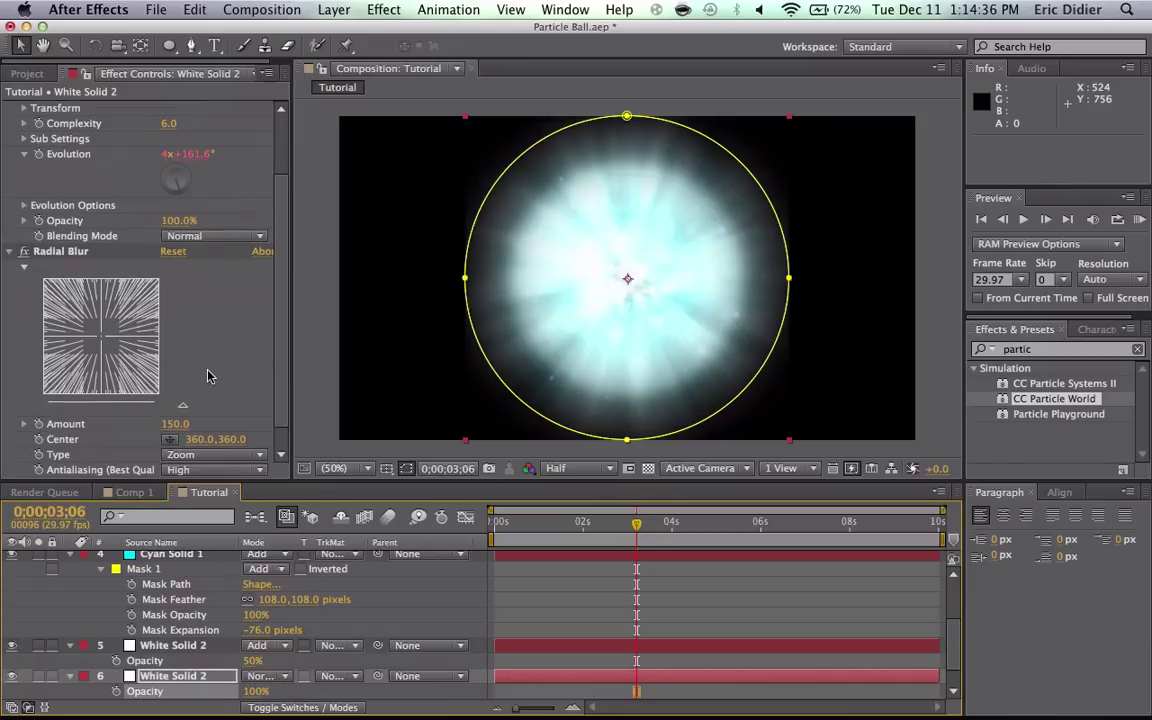
{"action": "left_click", "coordinate": [176, 425]}
{"action": "type", "text": "50"}
{"action": "key", "text": "Return"}
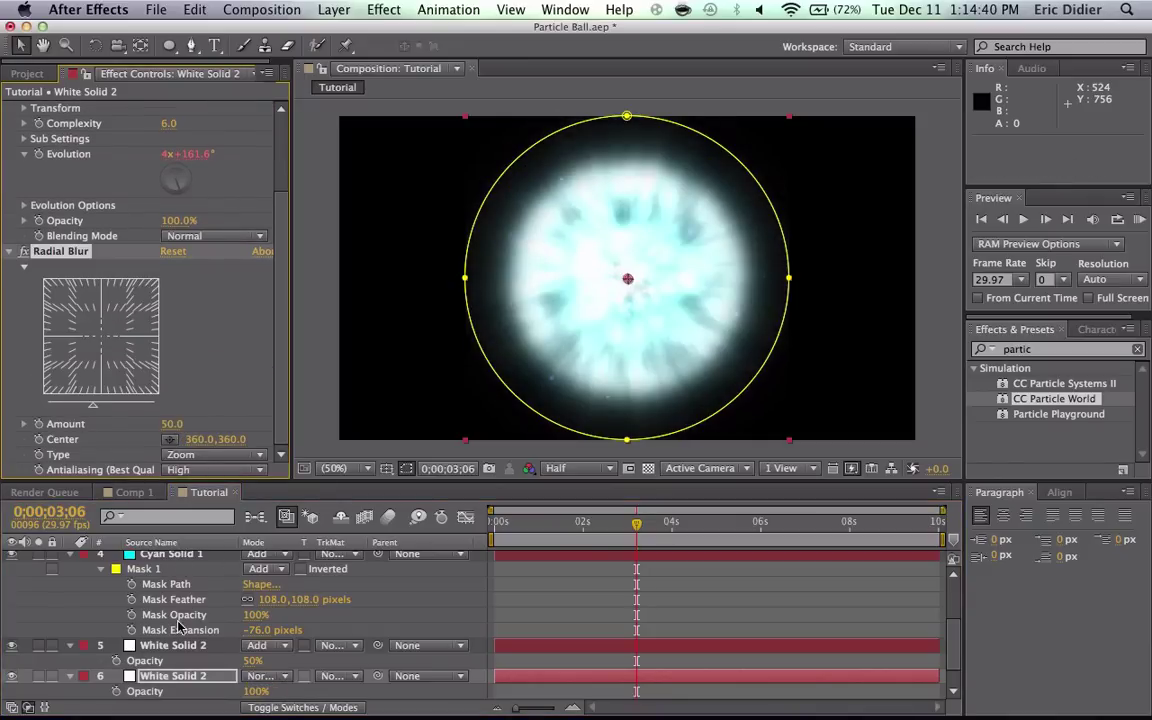
Step: Set layer 6's opacity to 75% and duplicate the White Solid 2 layer
{"action": "left_click", "coordinate": [256, 691]}
{"action": "type", "text": "75"}
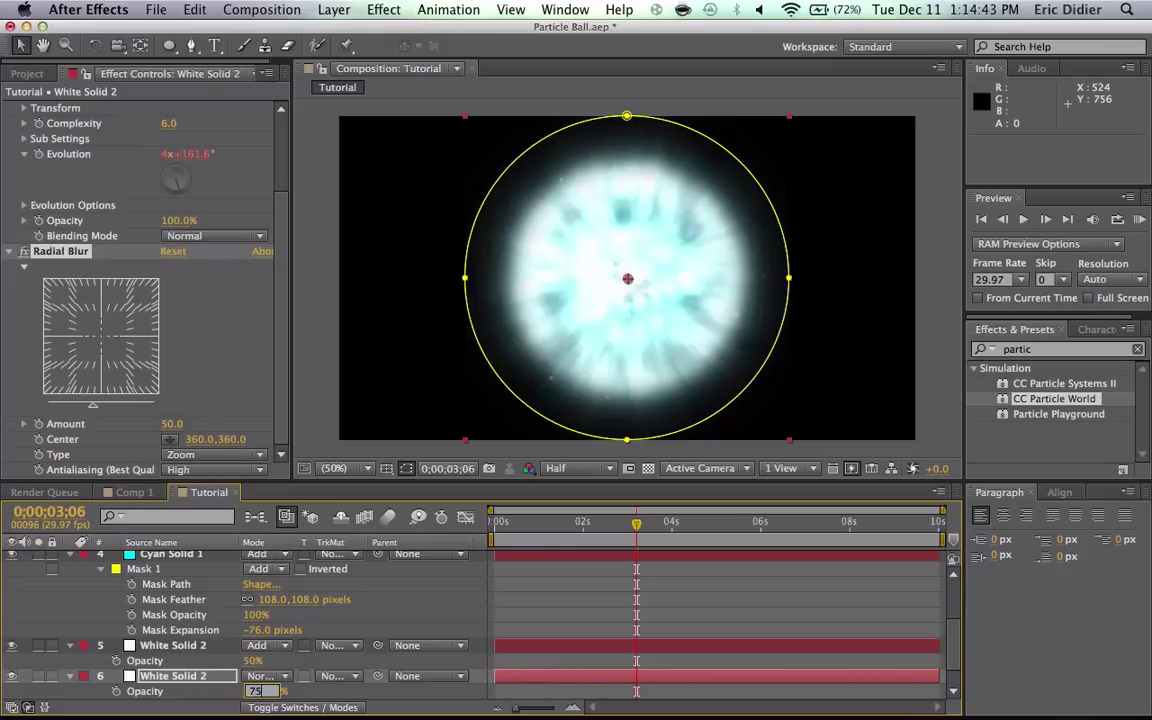
{"action": "key", "text": "Return"}
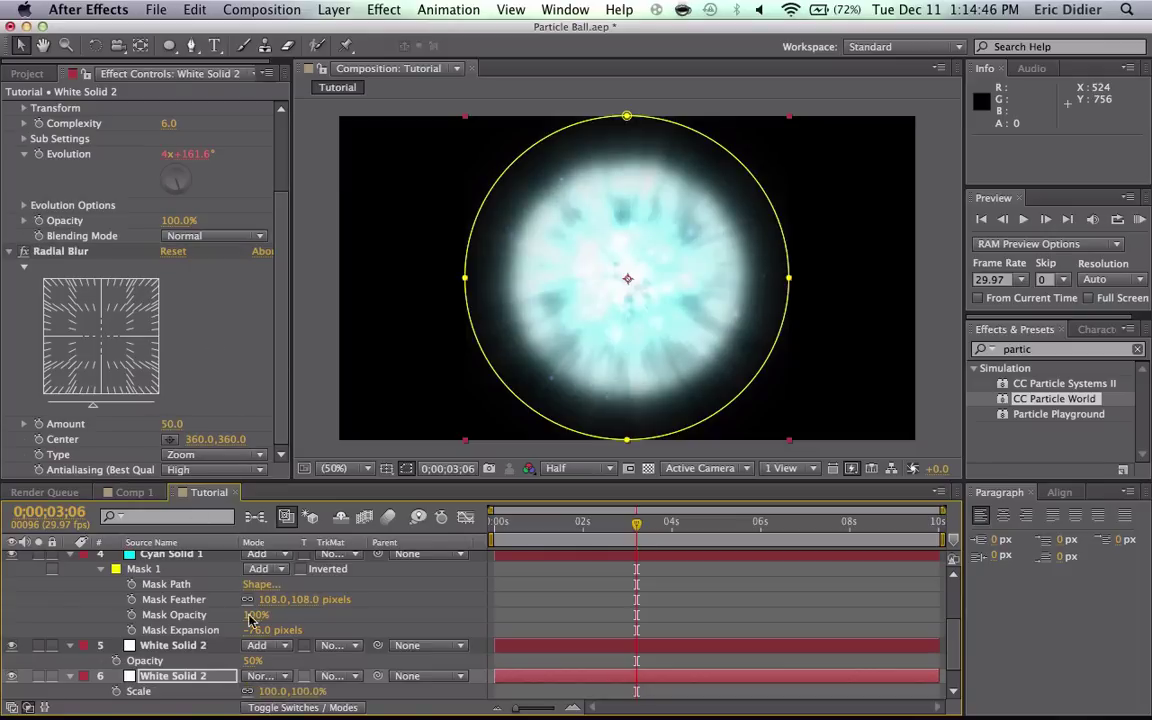
{"action": "left_click", "coordinate": [226, 675]}
{"action": "key", "text": "super+d"}
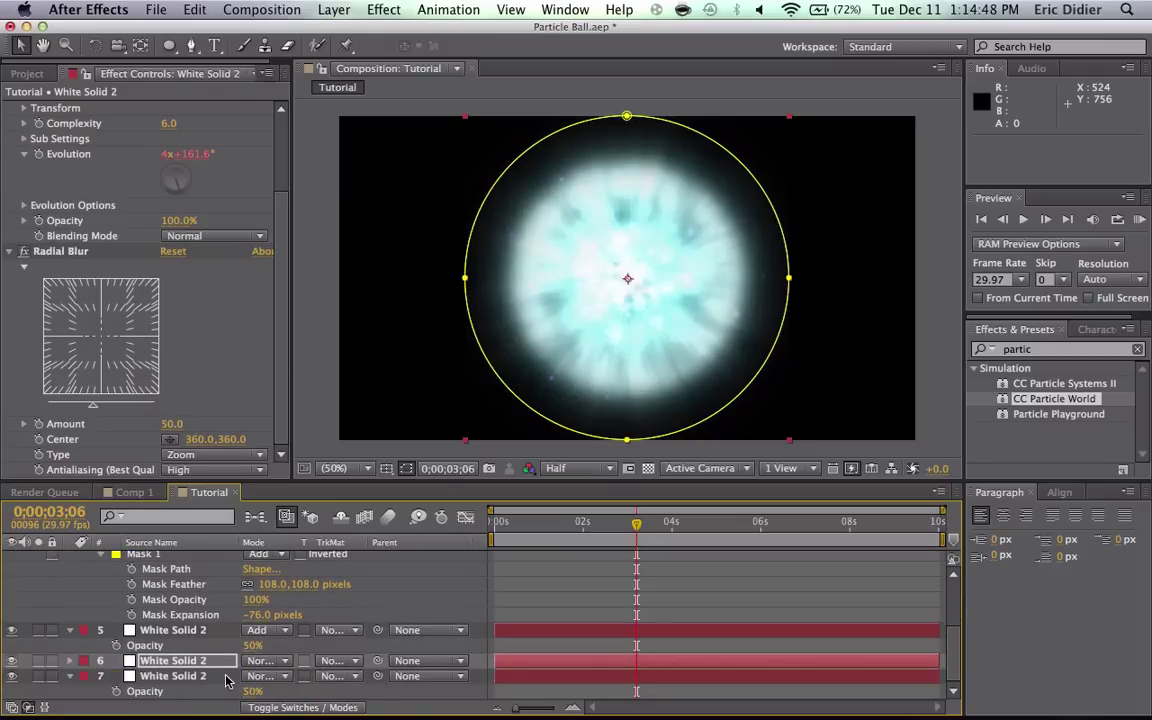
Step: Change layer 6's Mask Expansion to -49 and preview the ball, briefly hiding the layer to compare
{"action": "key", "text": "m"}
{"action": "key", "text": "m"}
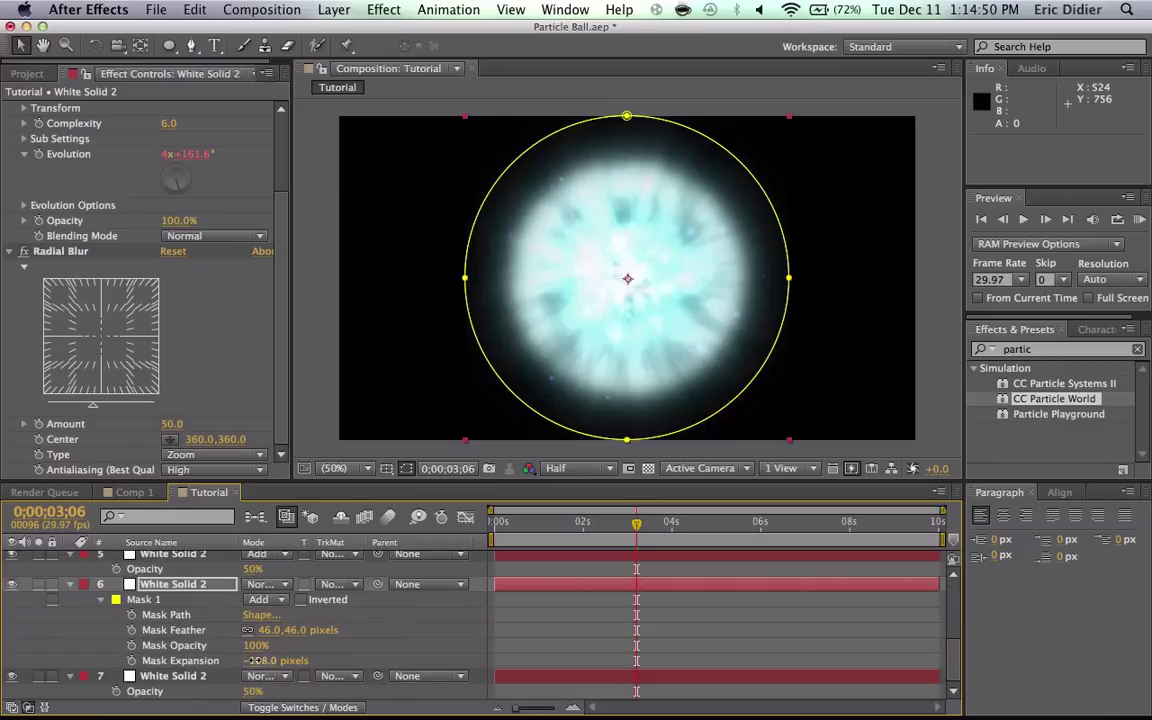
{"action": "mouse_move", "coordinate": [251, 661]}
{"action": "left_mouse_down"}
{"action": "mouse_move", "coordinate": [328, 665]}
{"action": "mouse_move", "coordinate": [311, 662]}
{"action": "left_mouse_up"}
{"action": "left_click", "coordinate": [517, 522]}
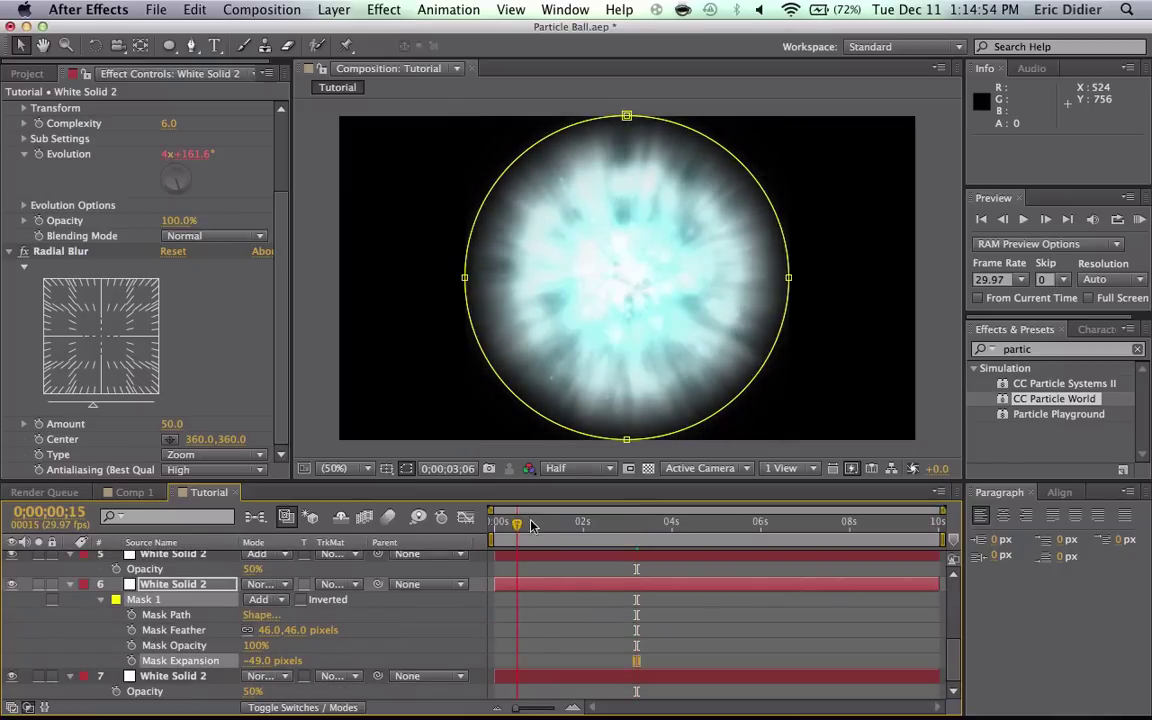
{"action": "left_click_drag", "start_coordinate": [531, 526], "coordinate": [608, 534]}
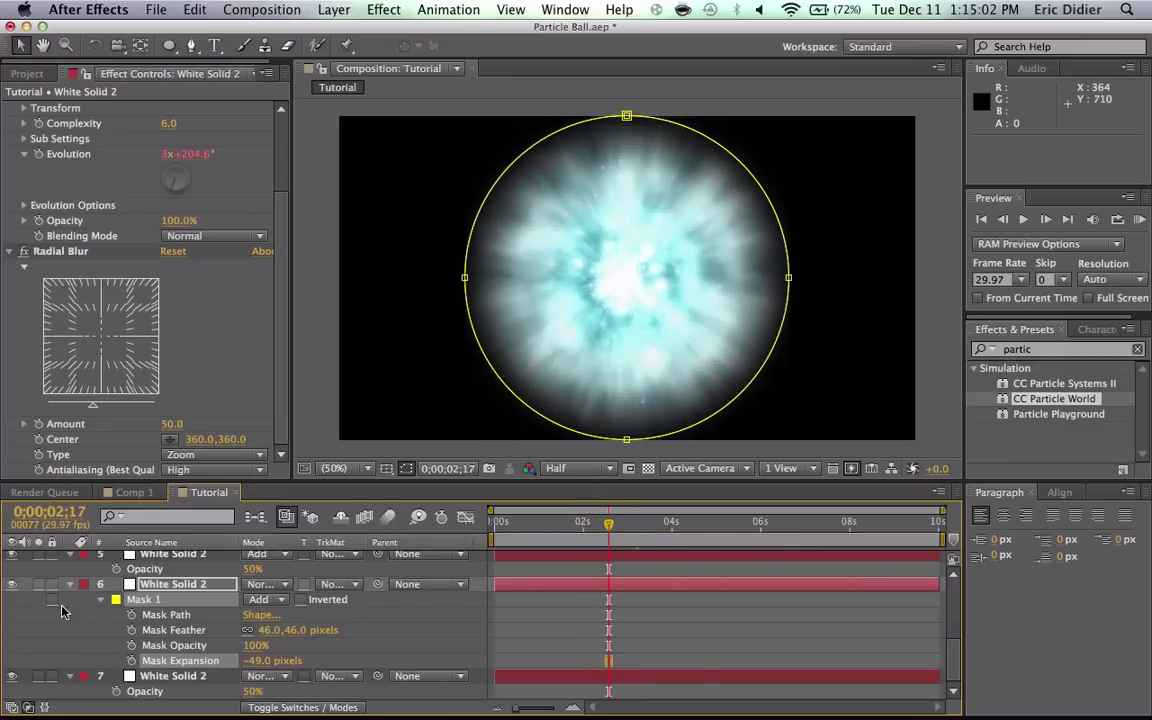
{"action": "left_click", "coordinate": [13, 588]}
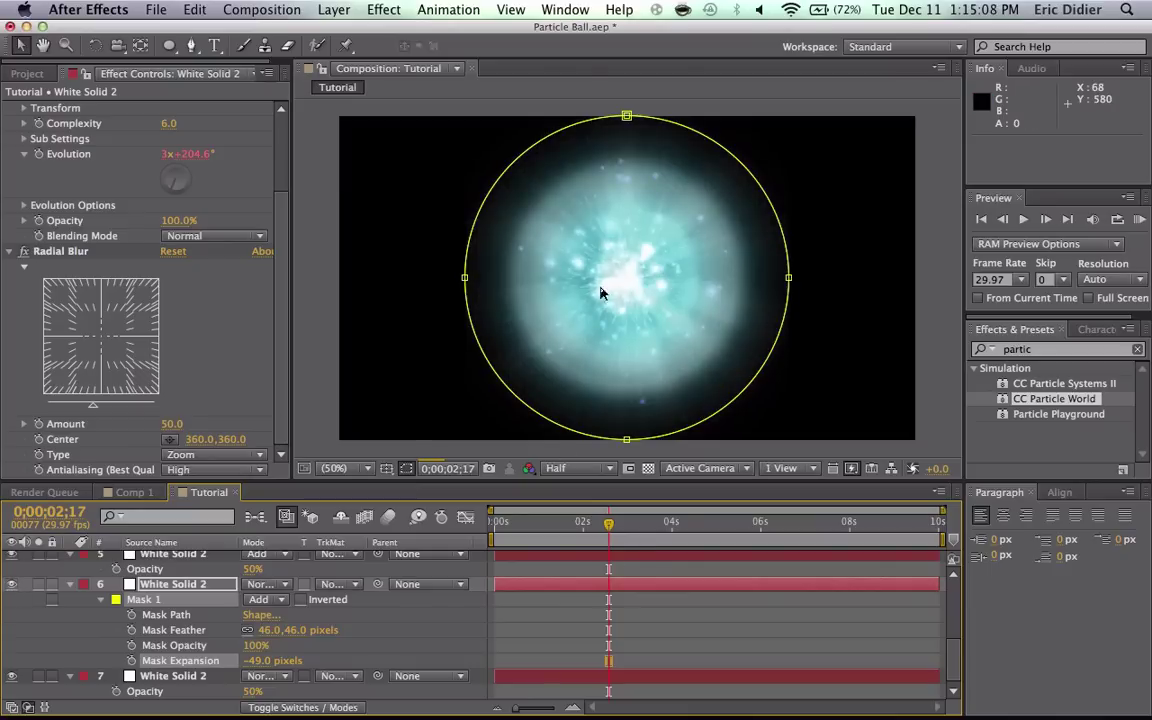
{"action": "key", "text": "super+z"}
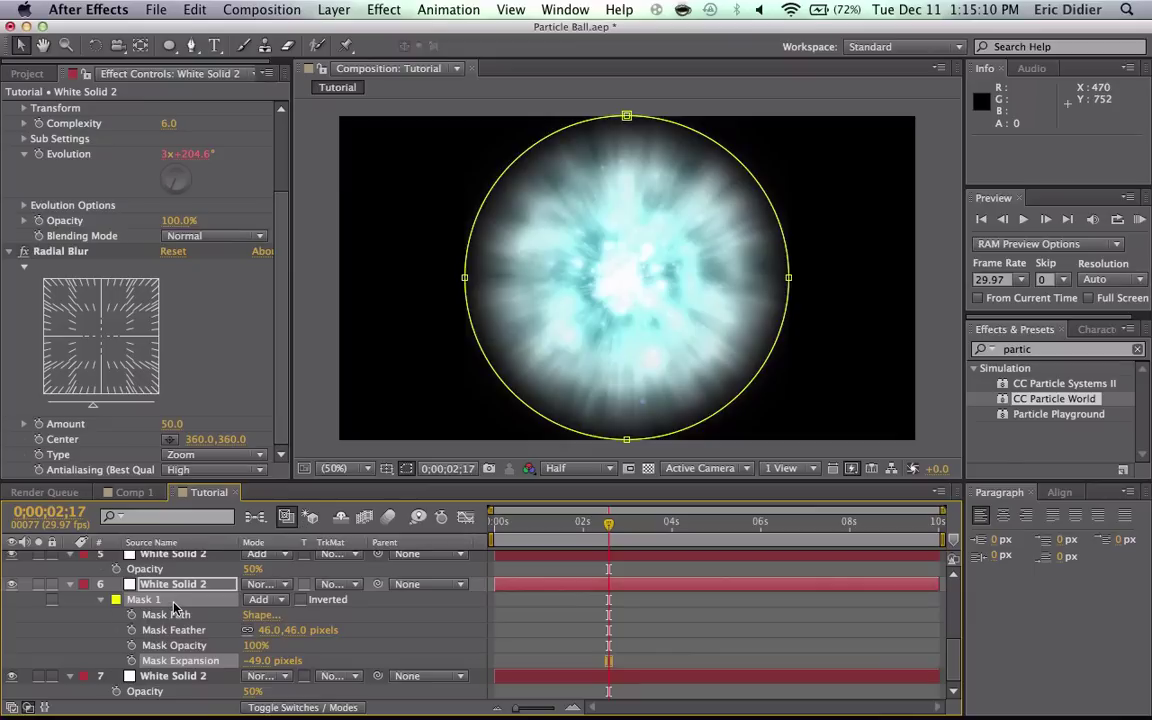
Step: Set layer 6's blending mode to Add
{"action": "key", "text": "t"}
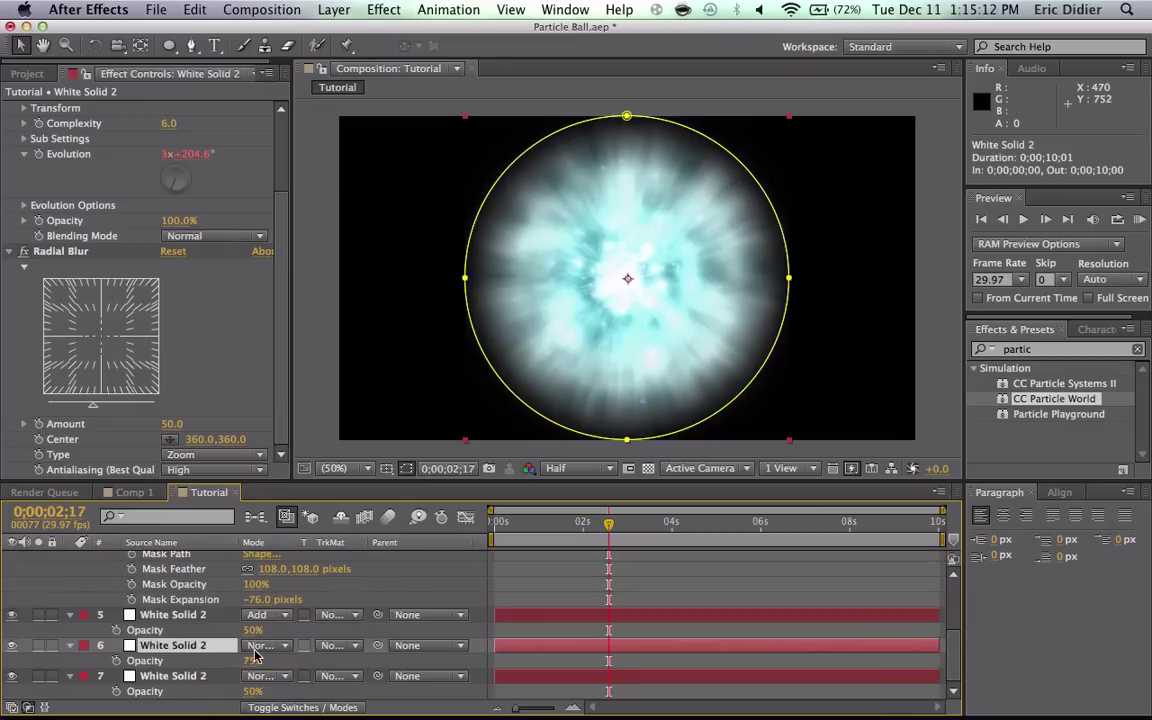
{"action": "left_click", "coordinate": [258, 646]}
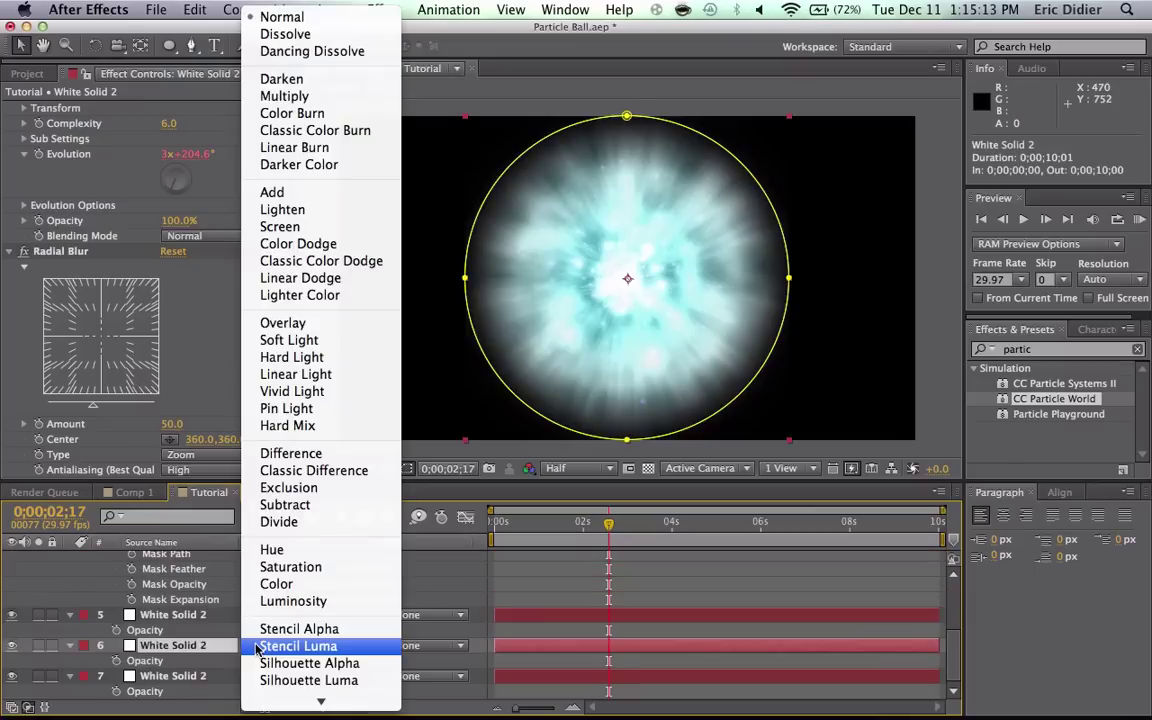
{"action": "left_click", "coordinate": [273, 193]}
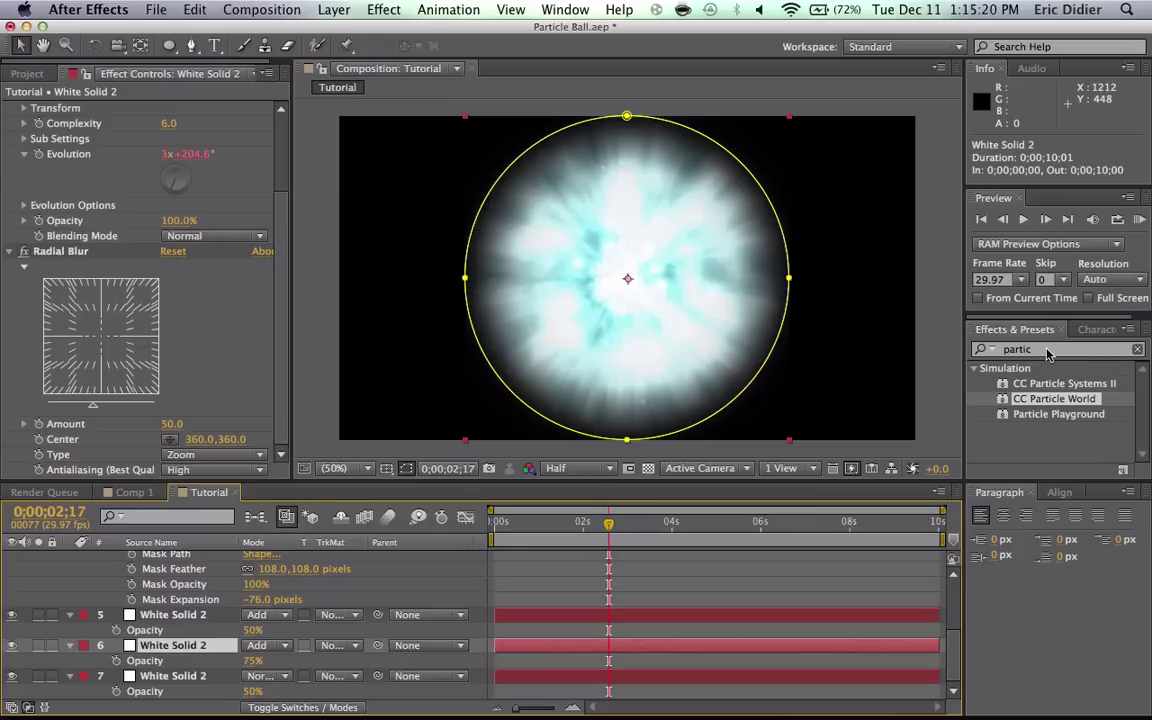
{"action": "scroll", "coordinate": [465, 584], "scroll_direction": "up", "scroll_amount": 5}
Step: Create a new cyan solid above Cyan Solid 2 and mask it into a full circle
{"action": "left_click", "coordinate": [160, 560]}
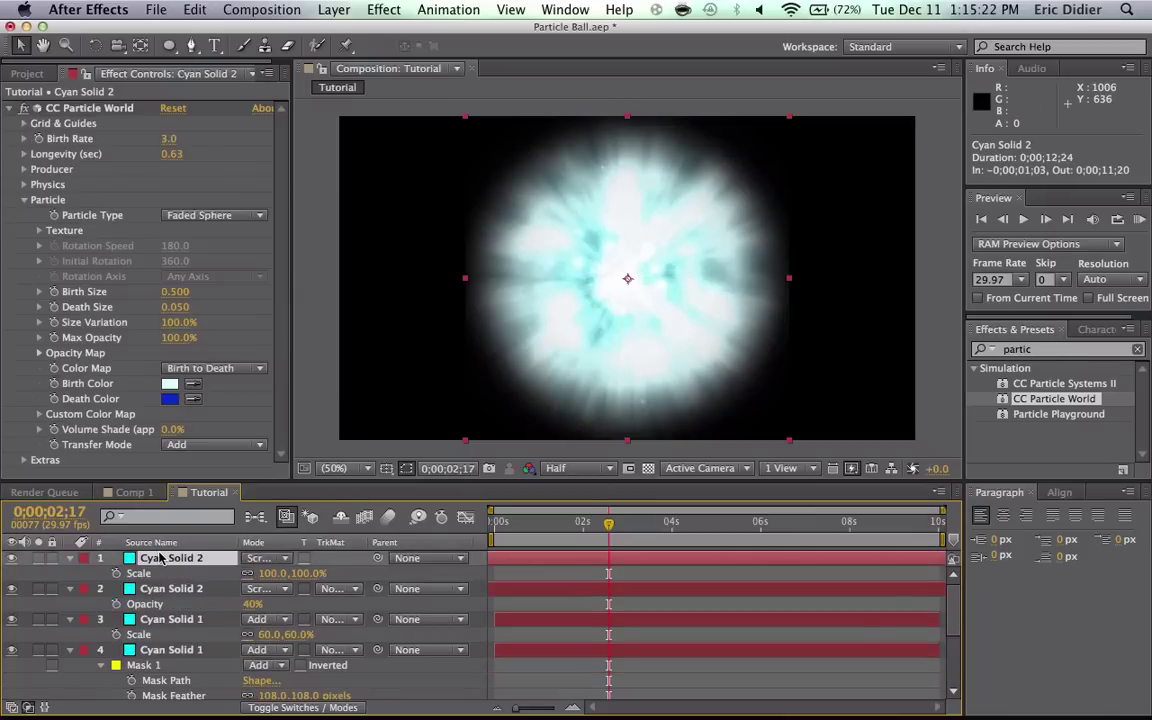
{"action": "key", "text": "super+y"}
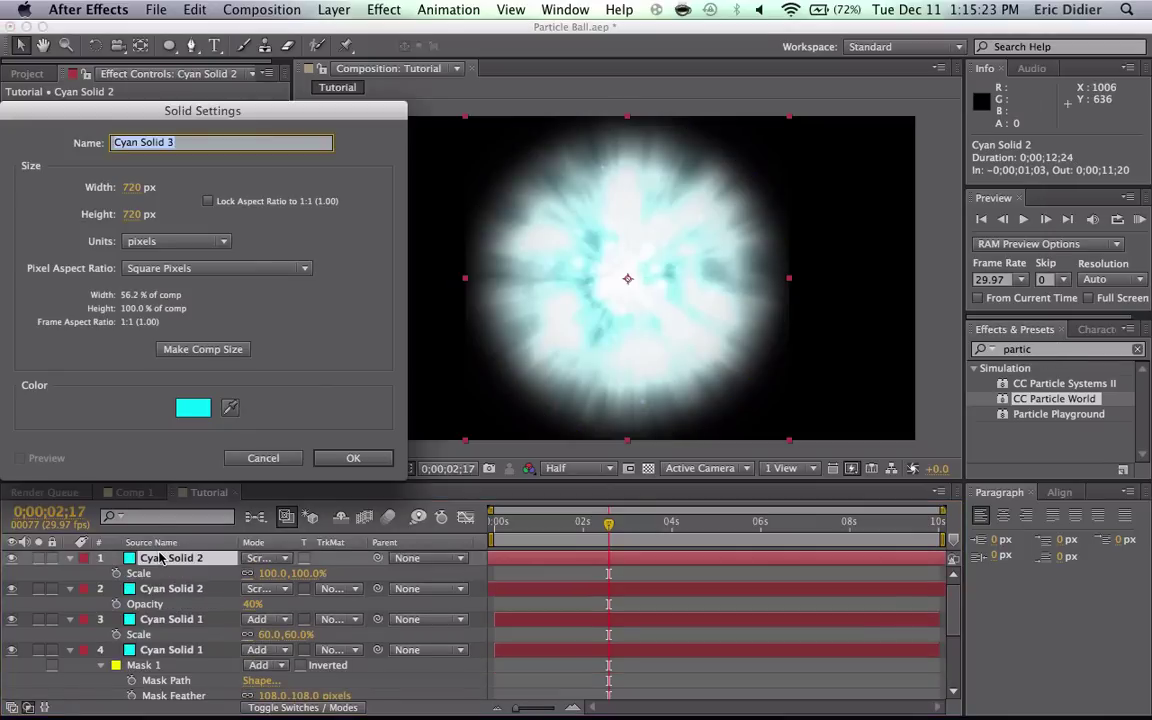
{"action": "left_click", "coordinate": [352, 455]}
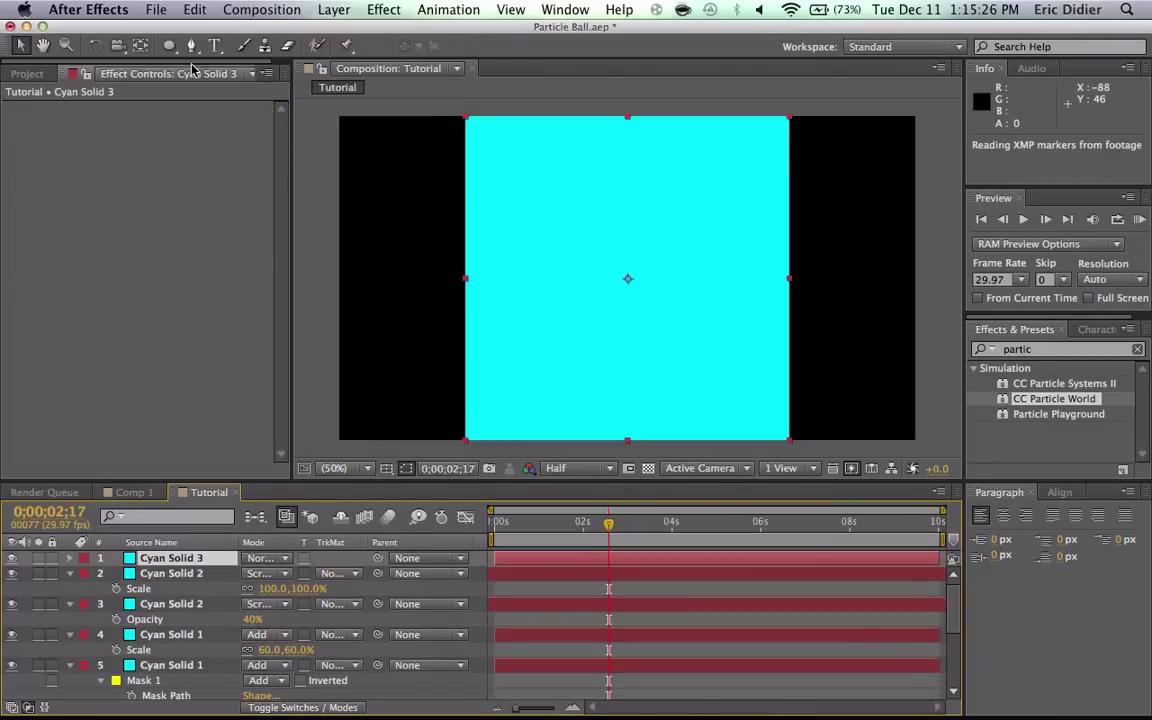
{"action": "double_click", "coordinate": [169, 46]}
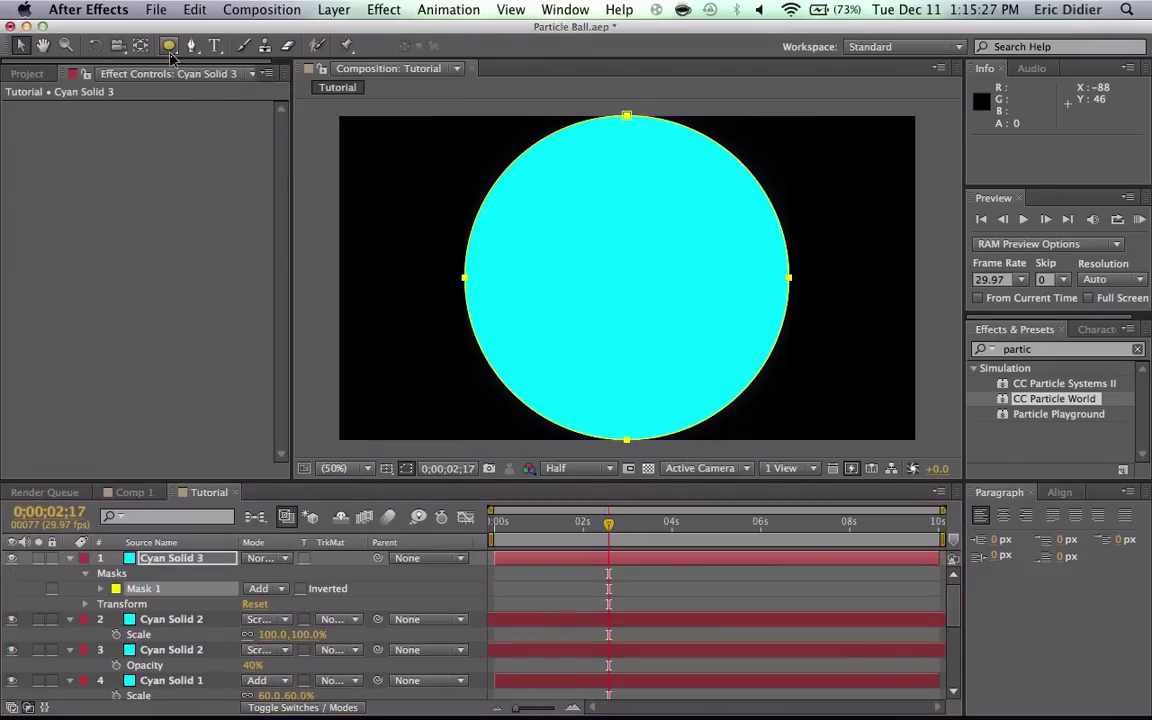
Step: Apply the Ramp effect to the cyan circle and make it a radial ramp
{"action": "left_click", "coordinate": [1036, 349]}
{"action": "type", "text": "ramp"}
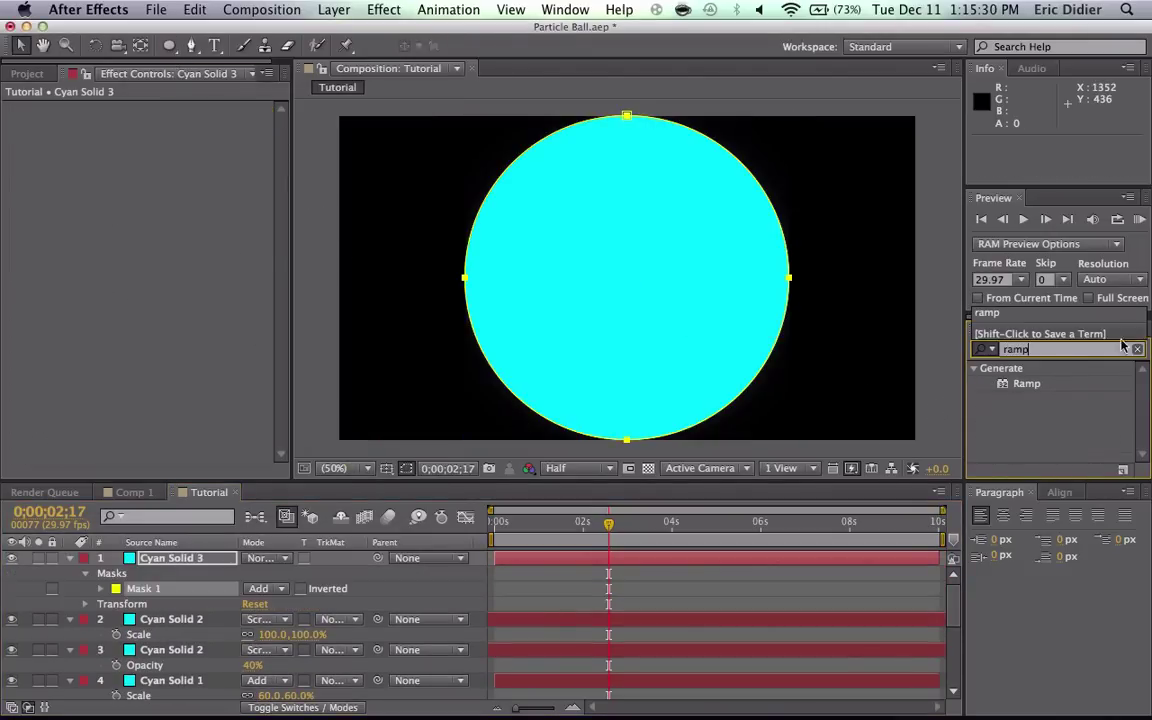
{"action": "left_click_drag", "start_coordinate": [1028, 387], "coordinate": [707, 375]}
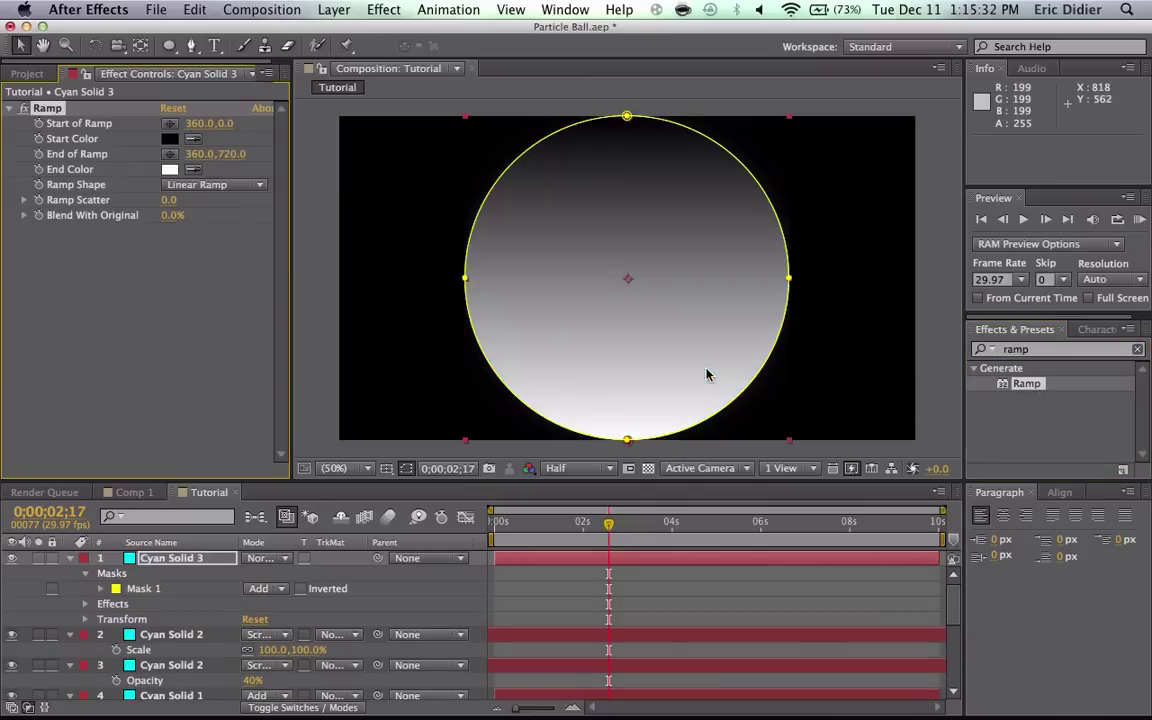
{"action": "left_click", "coordinate": [210, 184]}
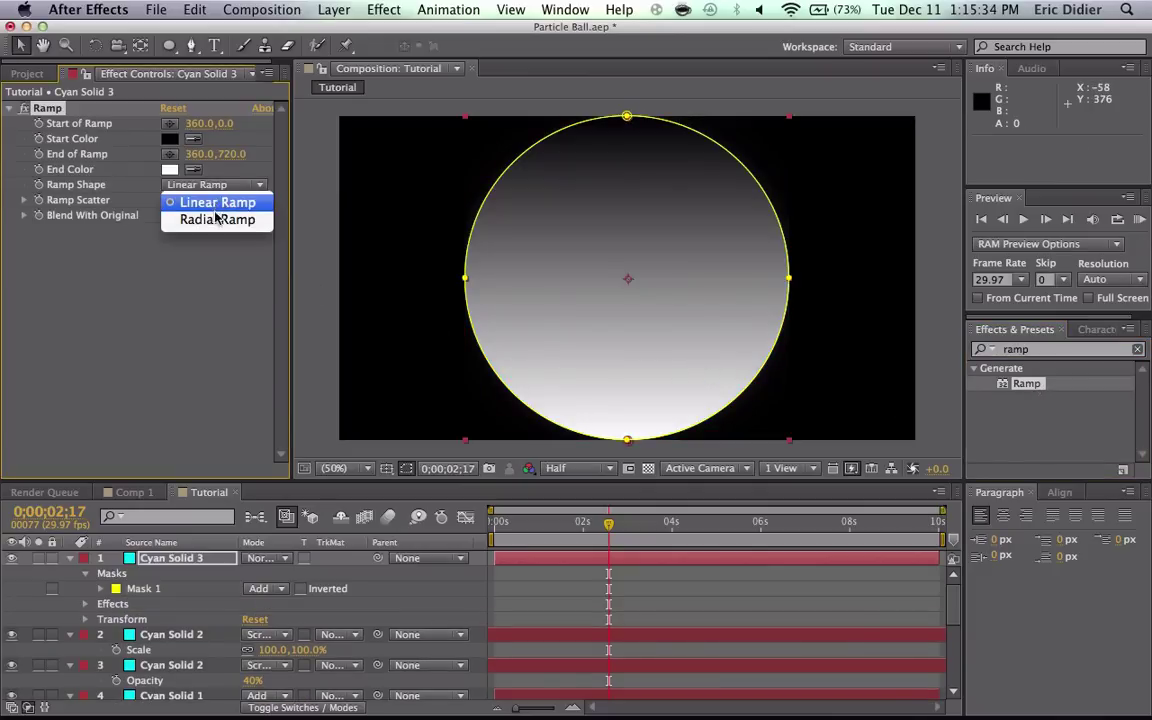
{"action": "left_click", "coordinate": [214, 219]}
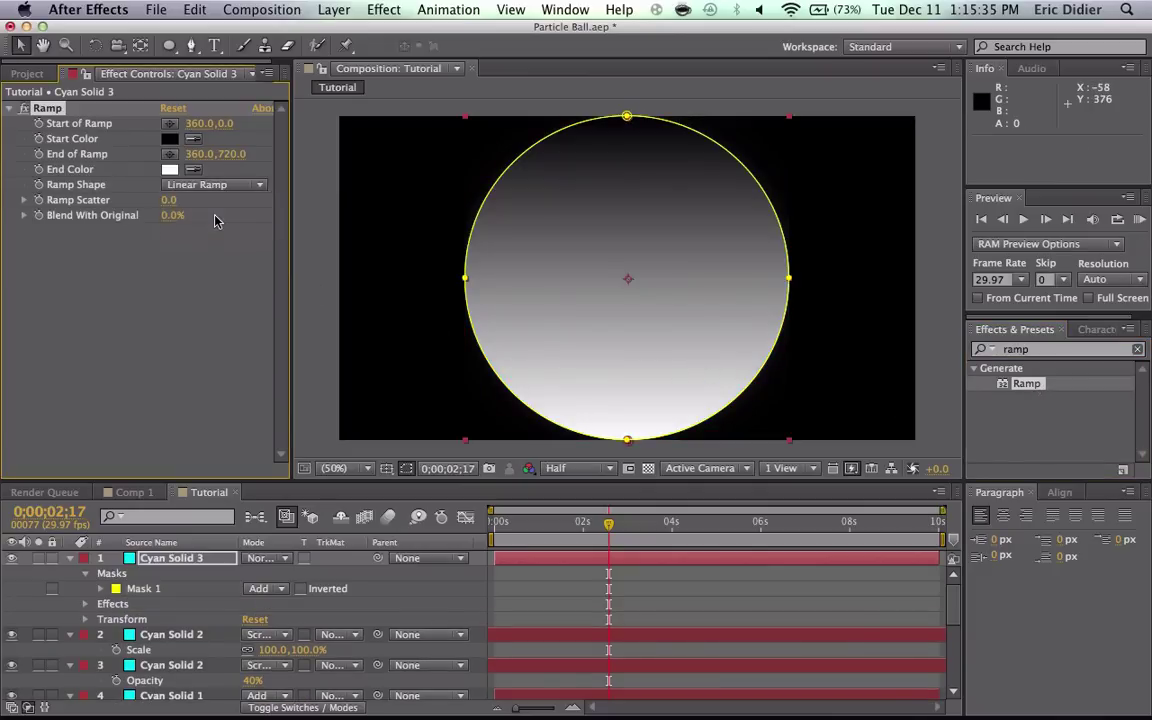
Step: Centre the ramp start at 360 vertically and spread the radial gradient outward
{"action": "left_click", "coordinate": [224, 124]}
{"action": "type", "text": "360"}
{"action": "key", "text": "Return"}
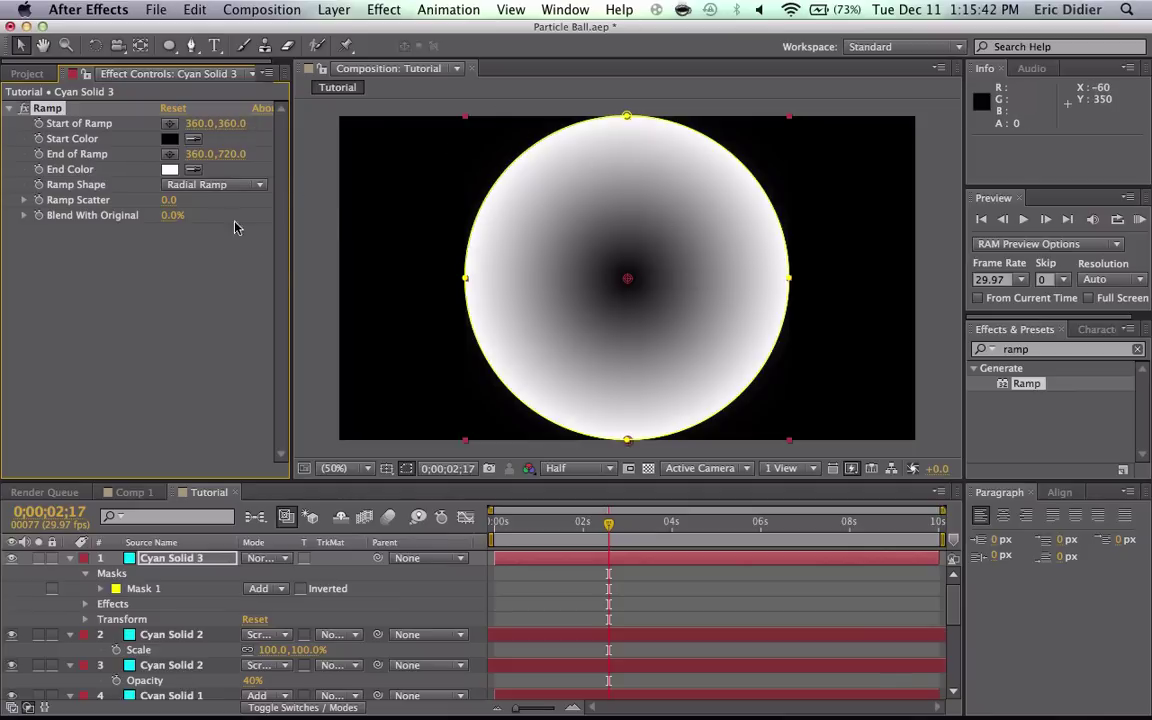
{"action": "left_click_drag", "start_coordinate": [222, 165], "coordinate": [534, 161]}
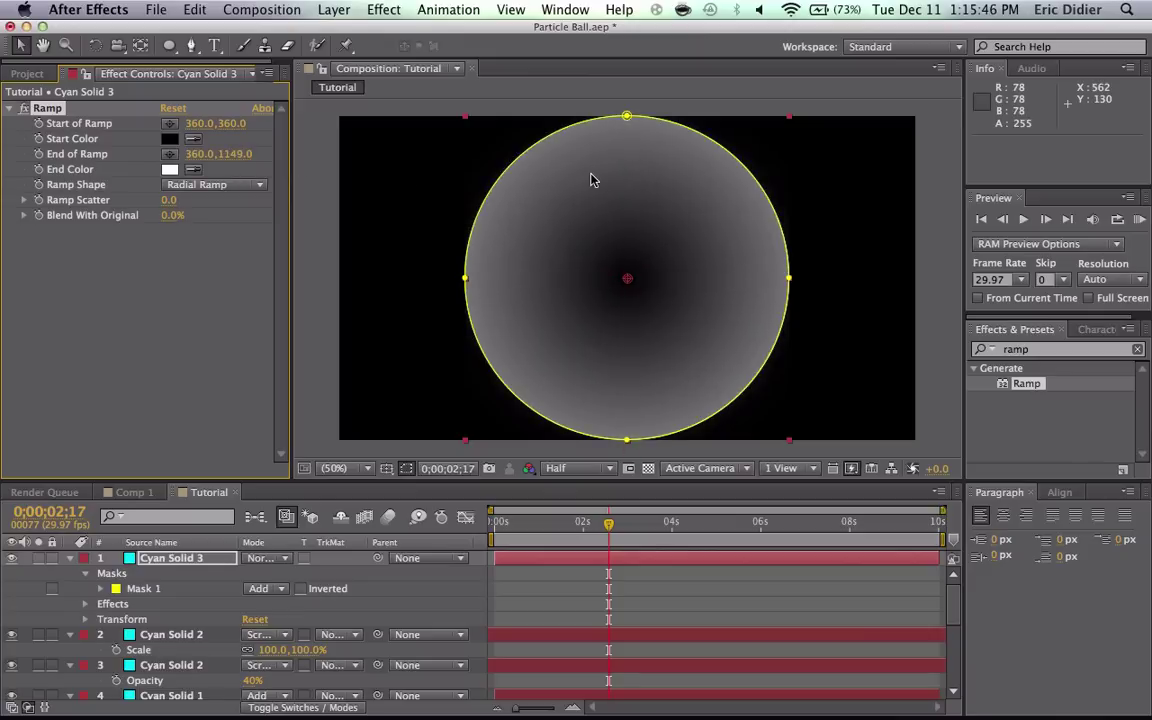
{"action": "left_click_drag", "start_coordinate": [236, 154], "coordinate": [454, 176]}
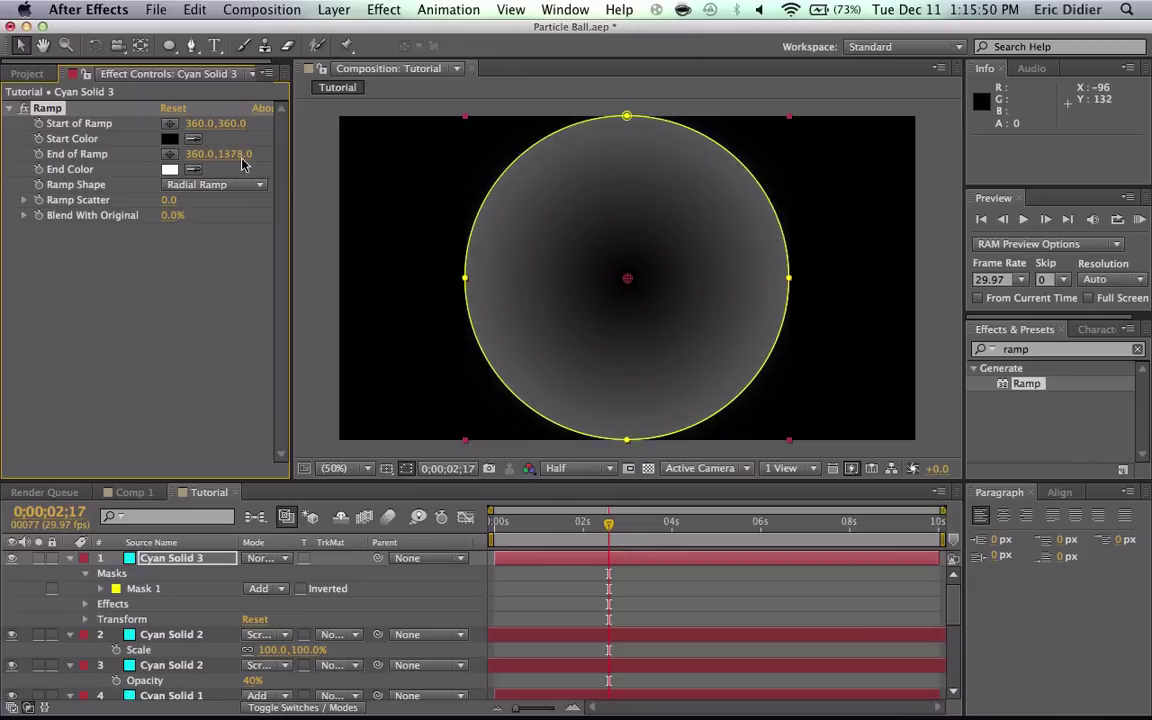
Step: Set the ramp's start colour to cyan 00EAFF
{"action": "left_click", "coordinate": [166, 124]}
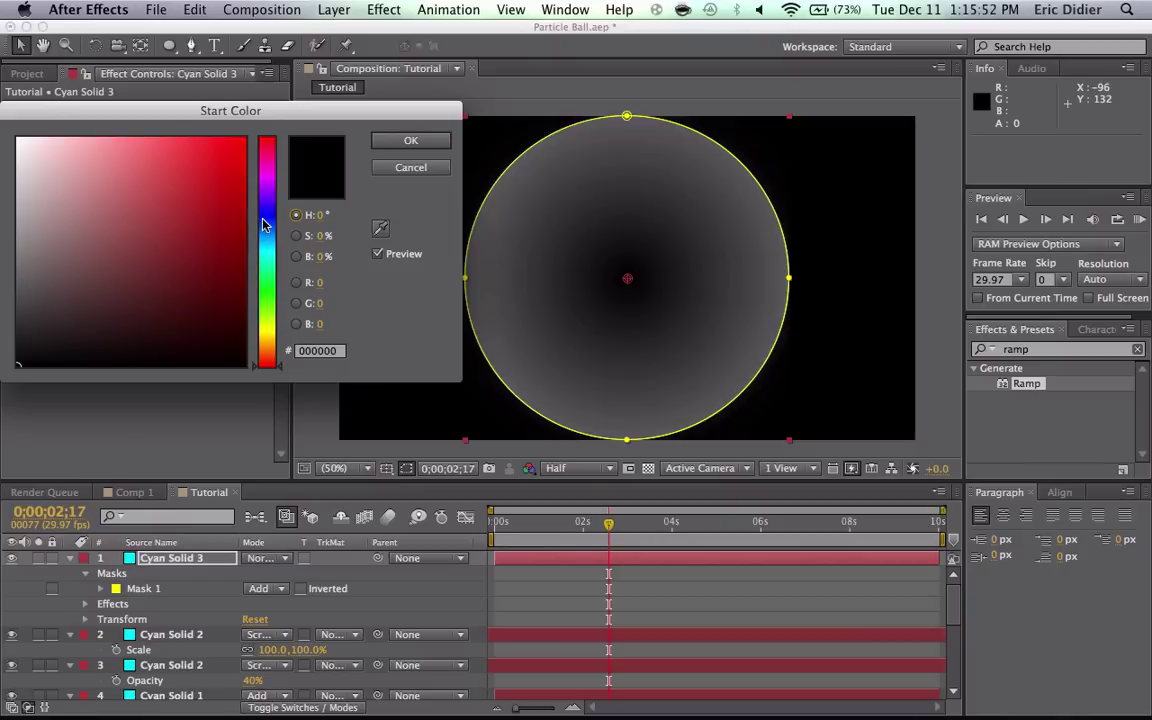
{"action": "left_click_drag", "start_coordinate": [265, 225], "coordinate": [265, 237]}
{"action": "left_click", "coordinate": [312, 350]}
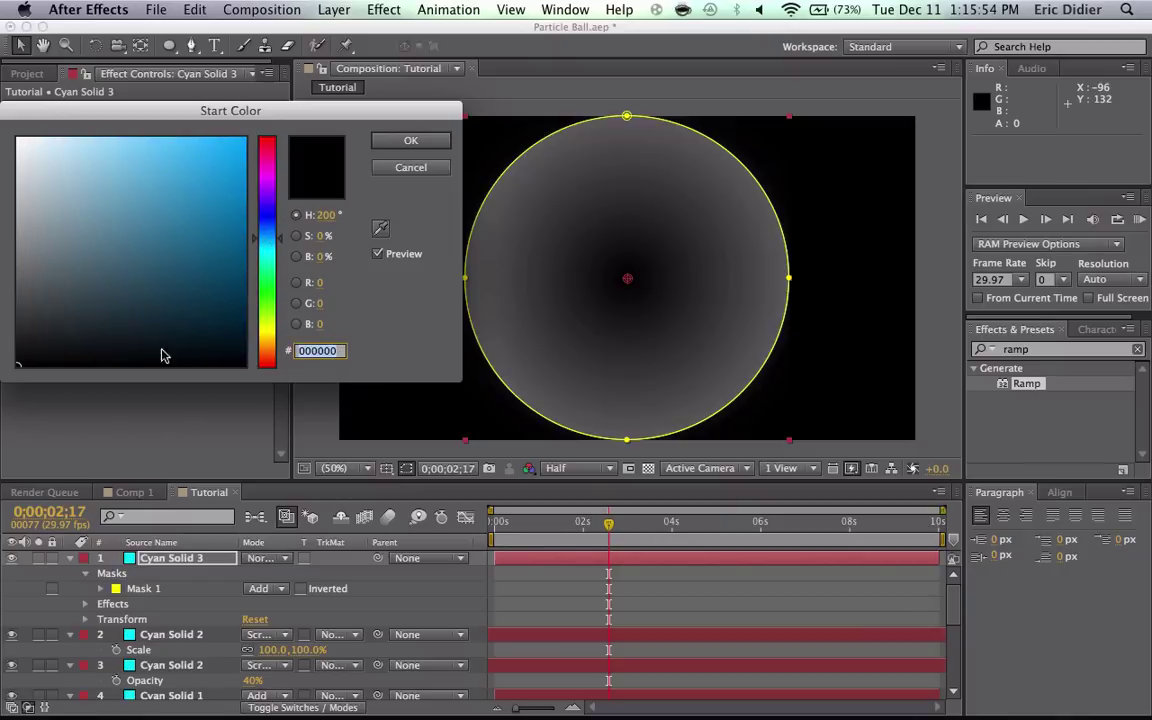
{"action": "type", "text": "00EEAF"}
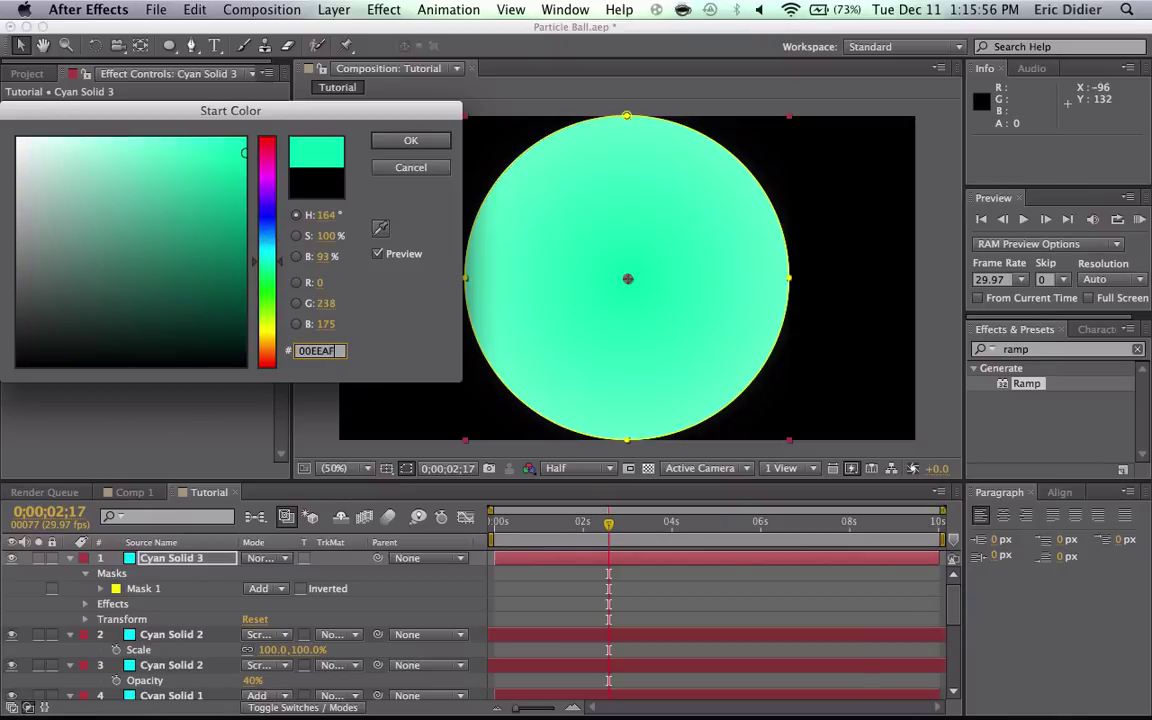
{"action": "left_click", "coordinate": [316, 350]}
{"action": "type", "text": "00EAFF"}
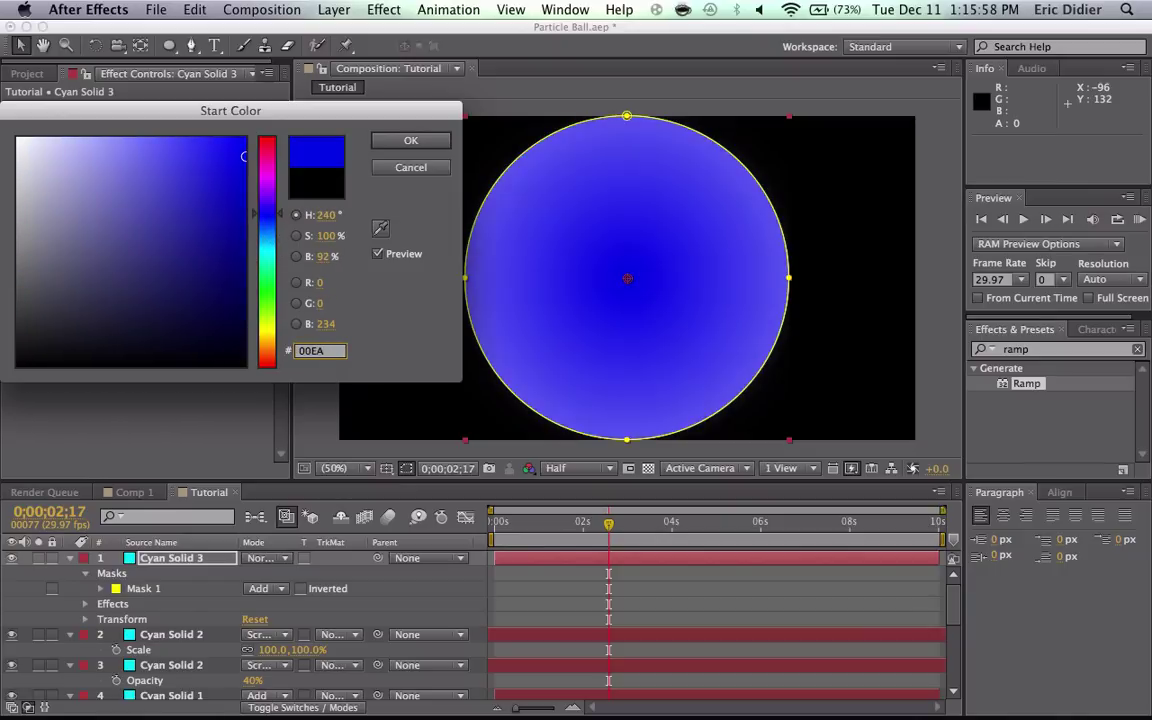
{"action": "left_click", "coordinate": [400, 139]}
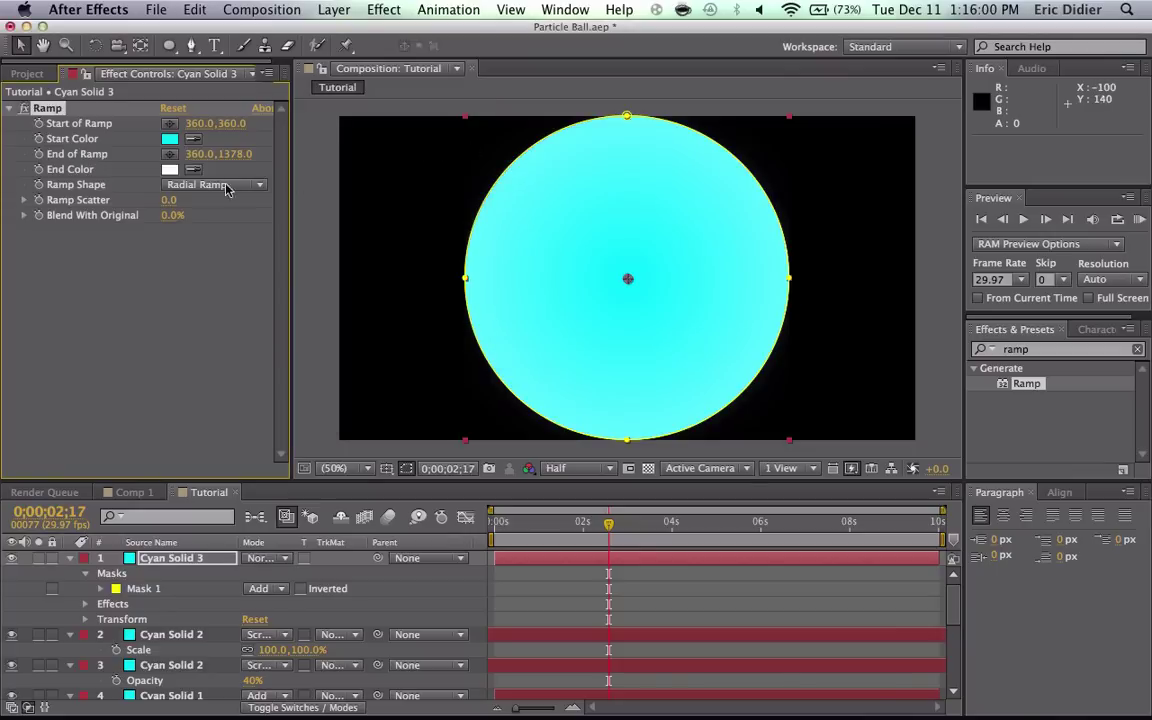
Step: Set the ramp's end colour to a pale cyan, C4EEF1
{"action": "left_click", "coordinate": [170, 170]}
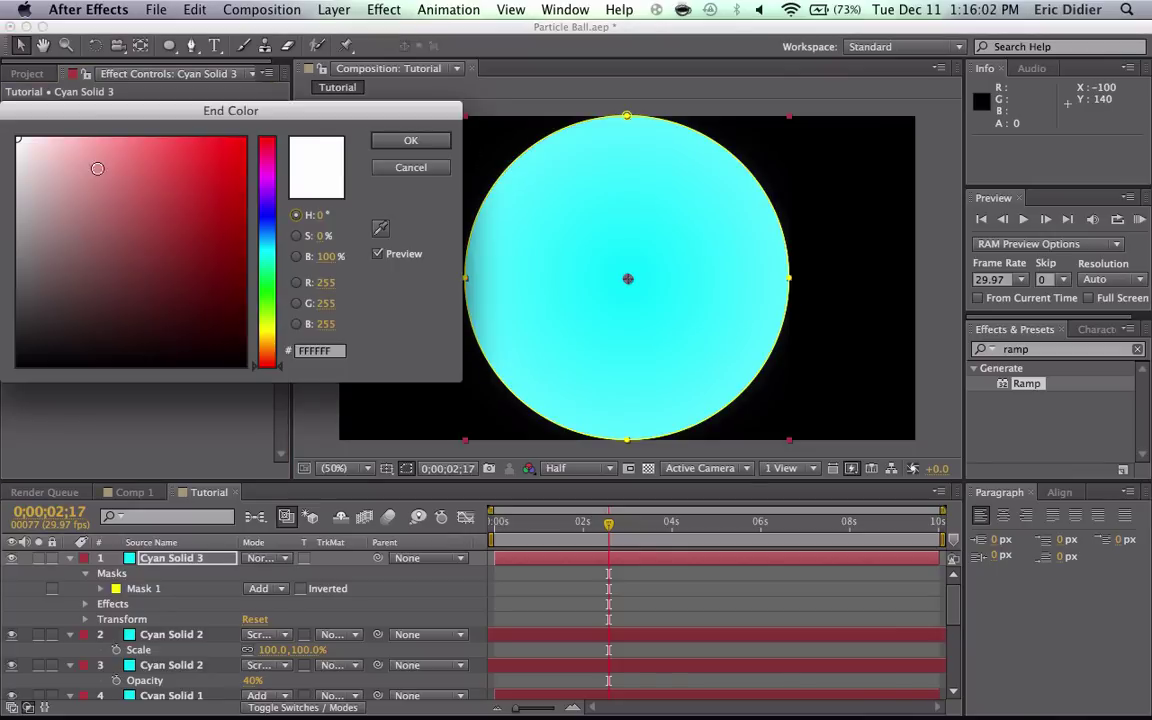
{"action": "left_click", "coordinate": [322, 351]}
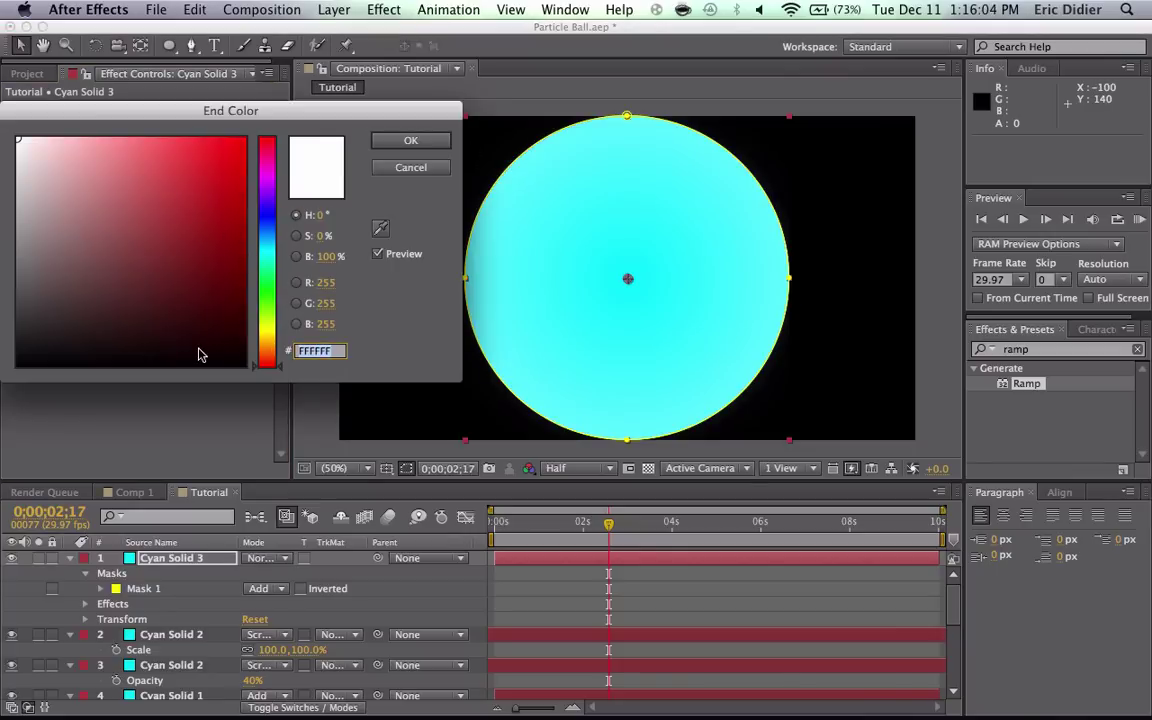
{"action": "type", "text": "00EAFF"}
{"action": "left_click_drag", "start_coordinate": [56, 140], "coordinate": [58, 138]}
{"action": "left_click", "coordinate": [403, 143]}
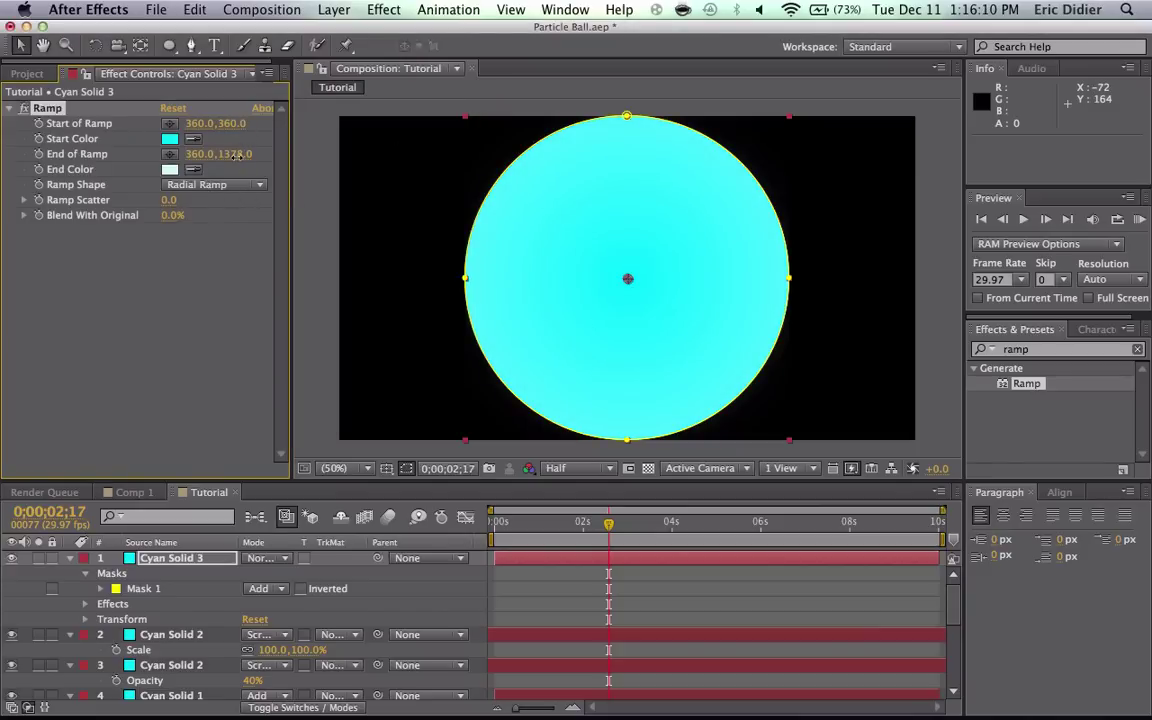
Step: Pull the ramp's end point in to 360,700
{"action": "left_click_drag", "start_coordinate": [236, 154], "coordinate": [36, 153]}
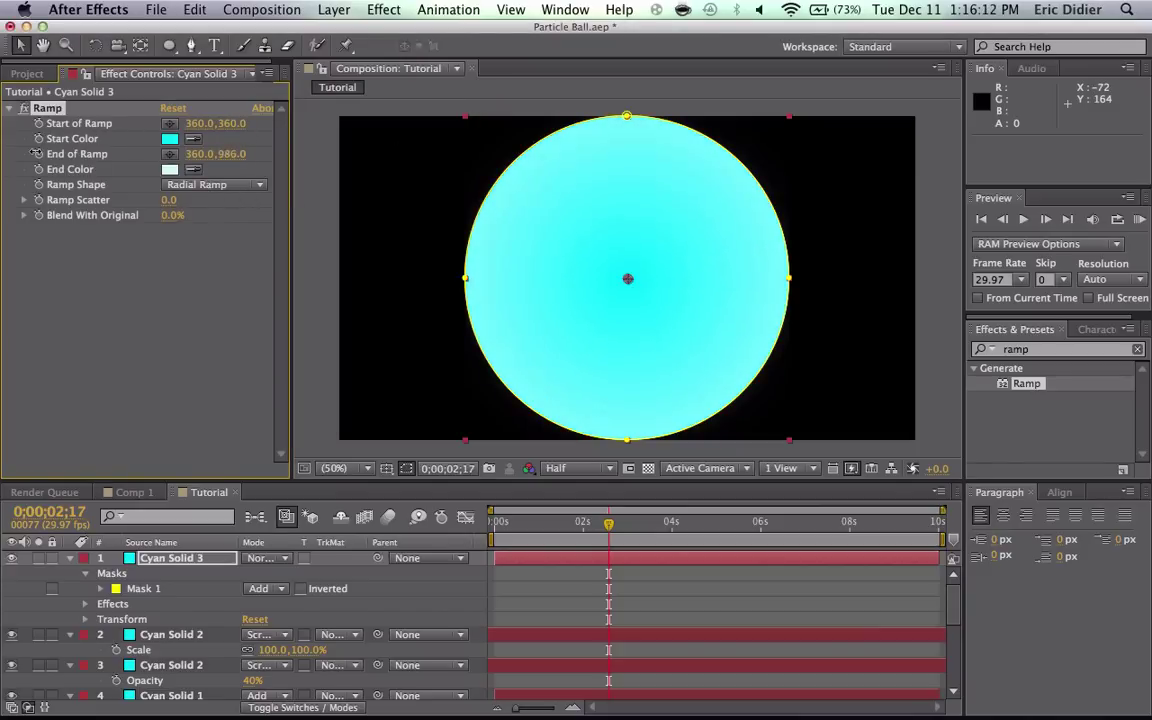
{"action": "left_click_drag", "start_coordinate": [228, 152], "coordinate": [30, 137]}
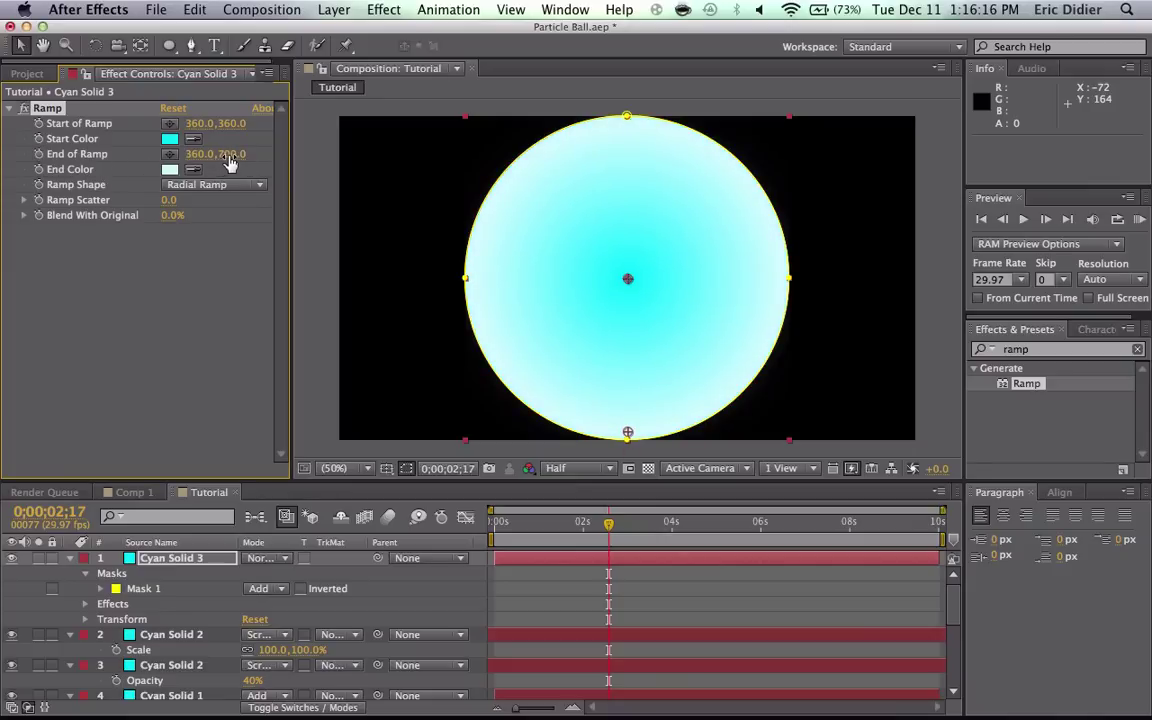
{"action": "left_click", "coordinate": [636, 694]}
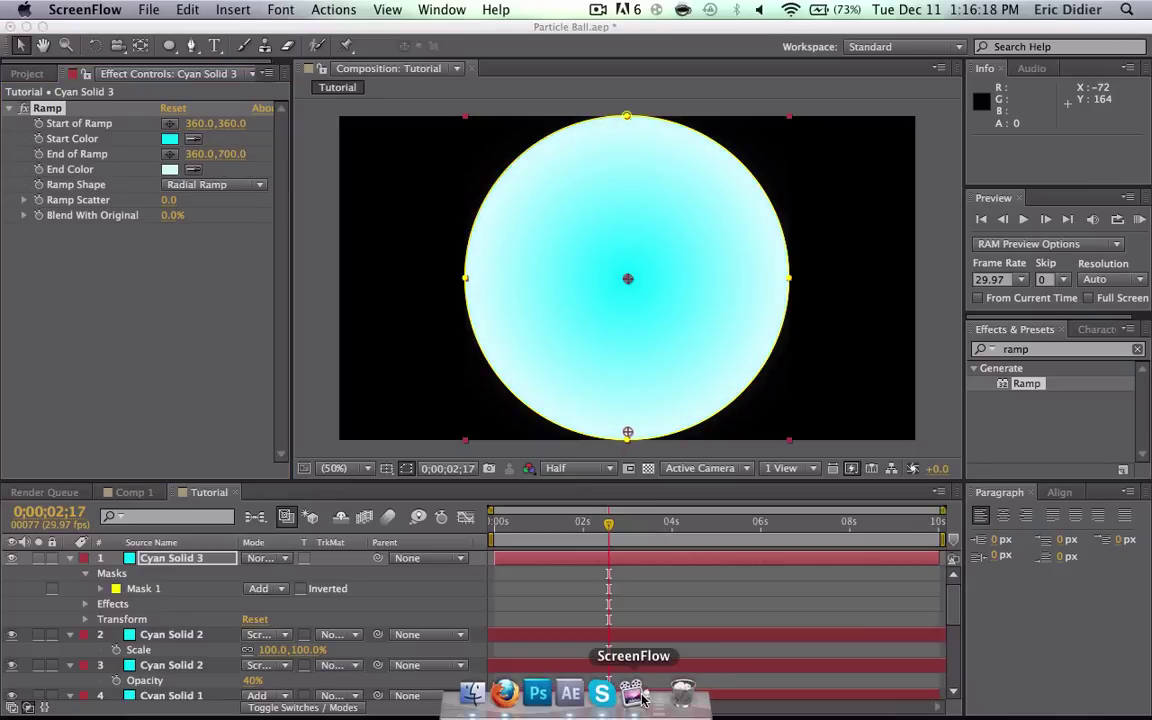
{"action": "left_click", "coordinate": [570, 693]}
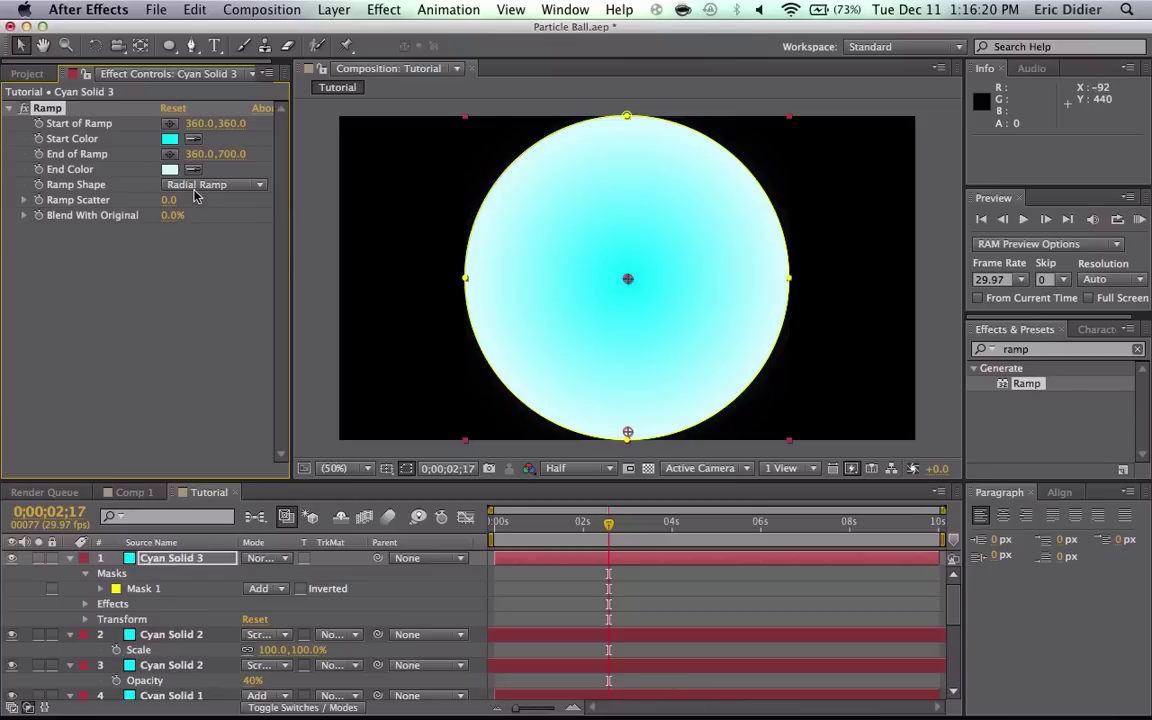
Step: Feather Cyan Solid 3's mask to 61 pixels and shrink its expansion to -37
{"action": "key", "text": "m"}
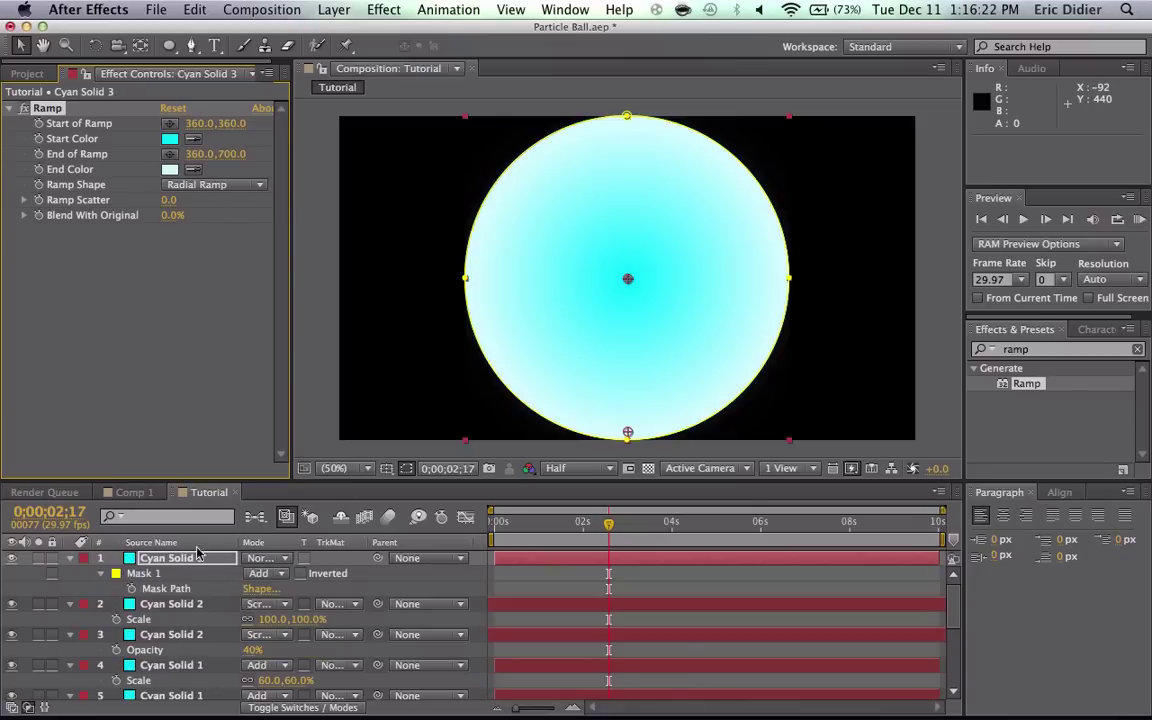
{"action": "key", "text": "m"}
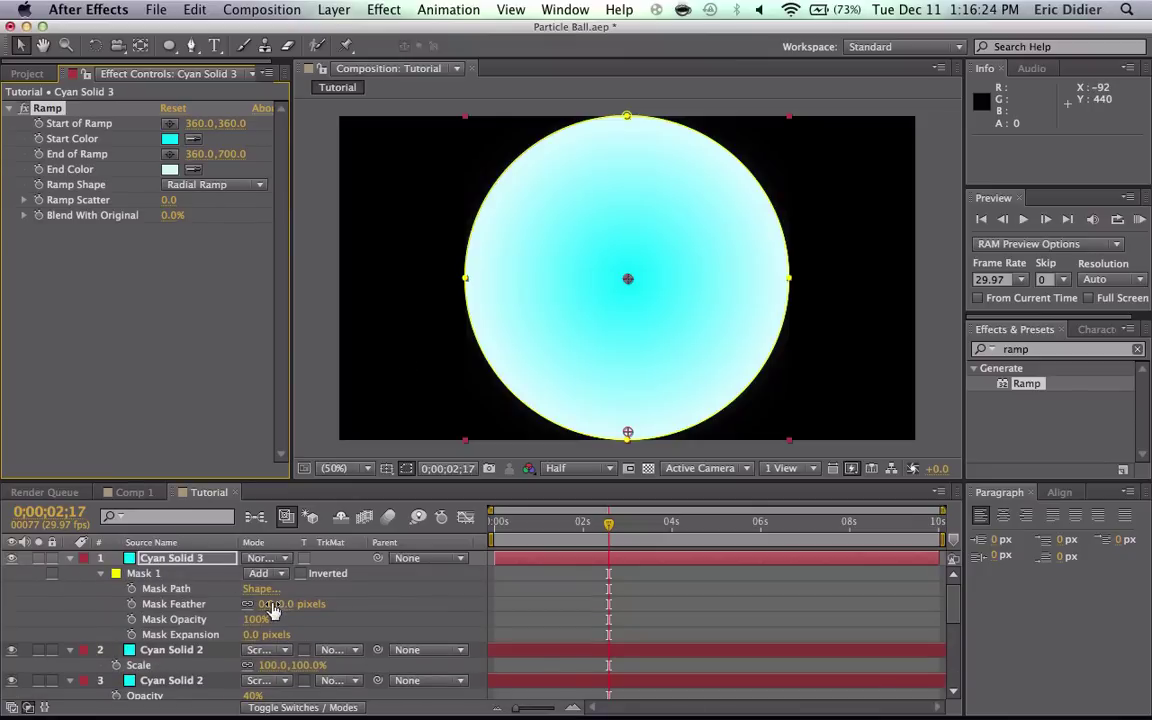
{"action": "left_click_drag", "start_coordinate": [296, 607], "coordinate": [220, 635]}
{"action": "left_click", "coordinate": [222, 639]}
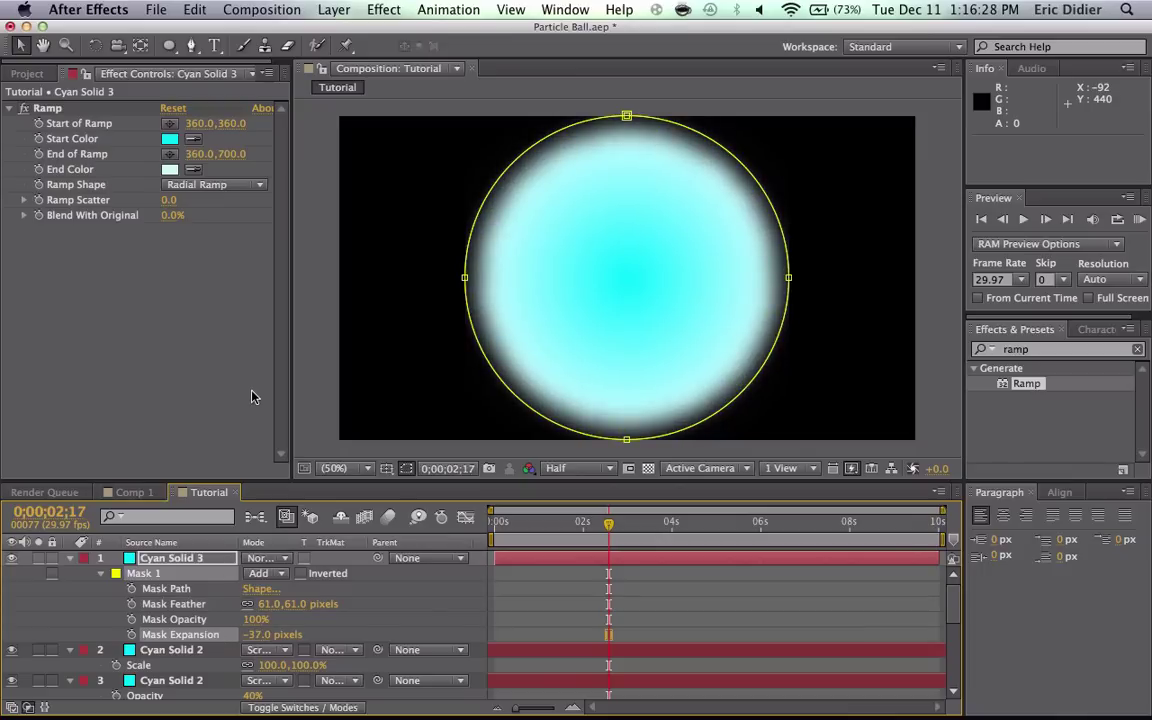
Step: Move the ramp end to 360,610 and set Cyan Solid 3 to Add blending
{"action": "left_click_drag", "start_coordinate": [228, 165], "coordinate": [135, 151]}
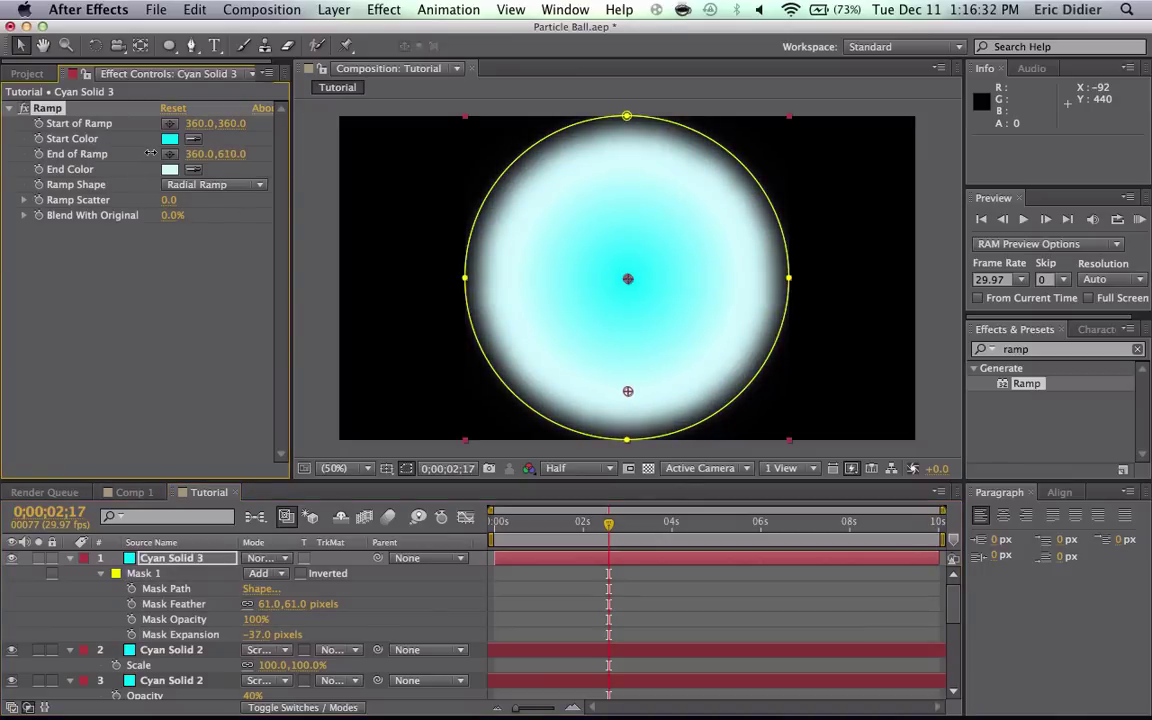
{"action": "left_click", "coordinate": [262, 558]}
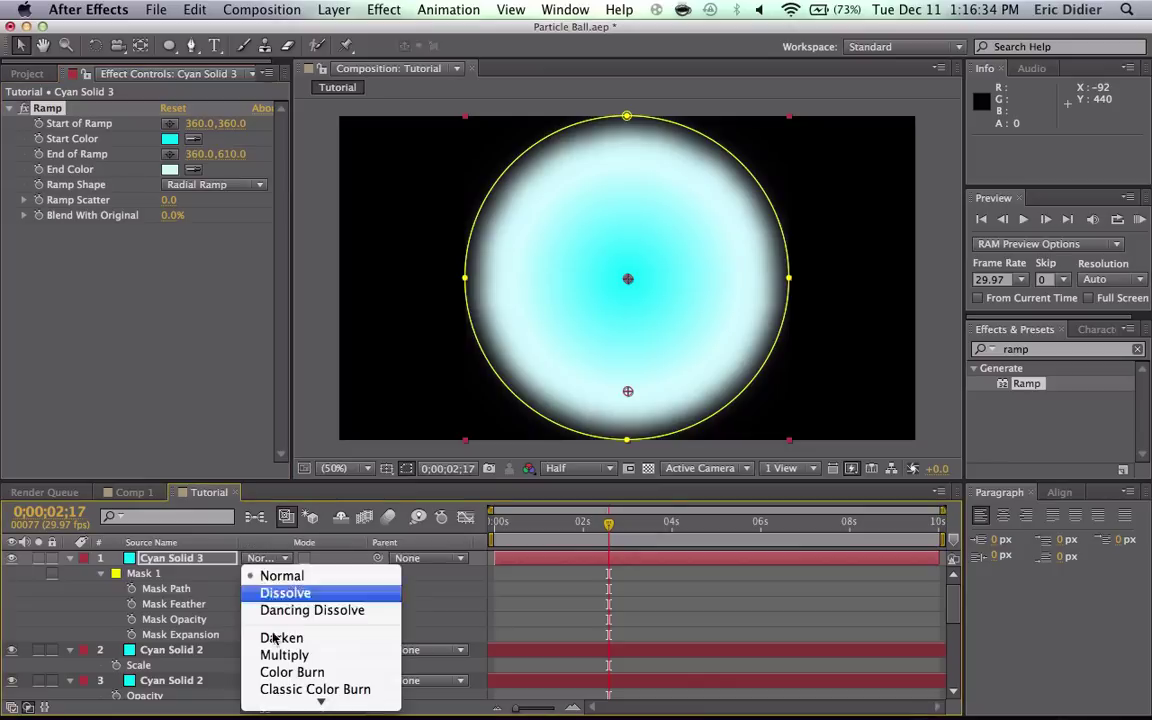
{"action": "scroll", "coordinate": [285, 620], "scroll_direction": "down", "scroll_amount": 3}
{"action": "left_click", "coordinate": [285, 650]}
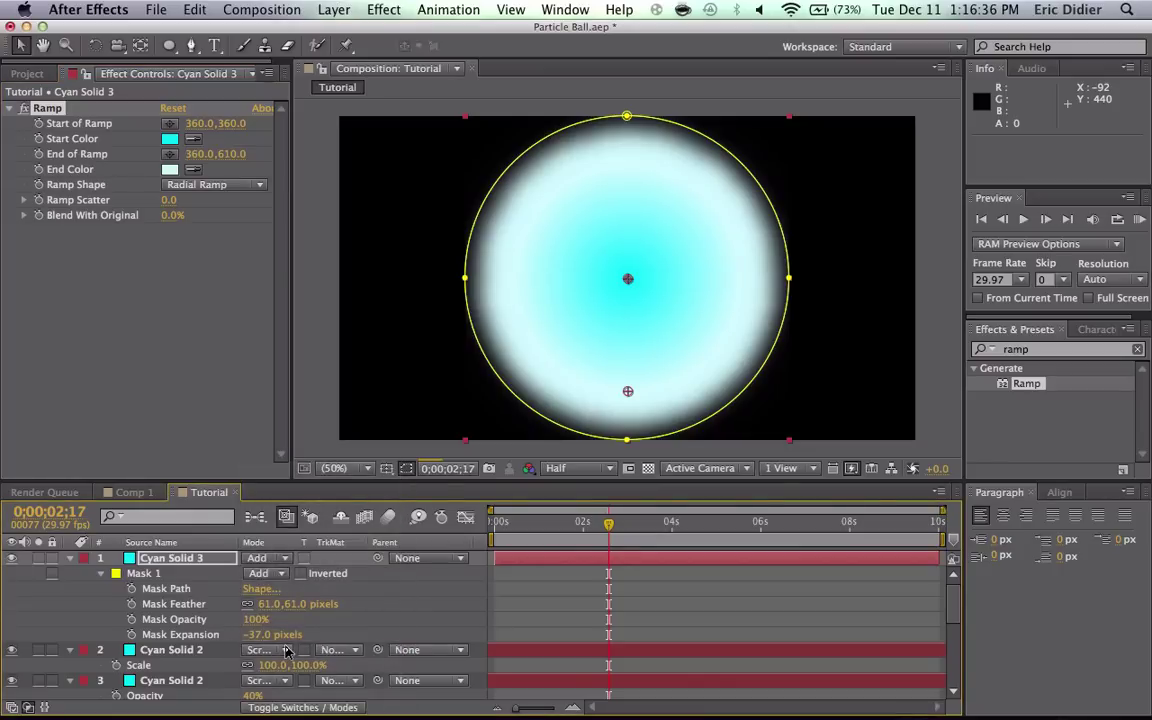
Step: Switch White Solid 2 to Normal blending and reselect Cyan Solid 3
{"action": "scroll", "coordinate": [270, 615], "scroll_direction": "down", "scroll_amount": 5}
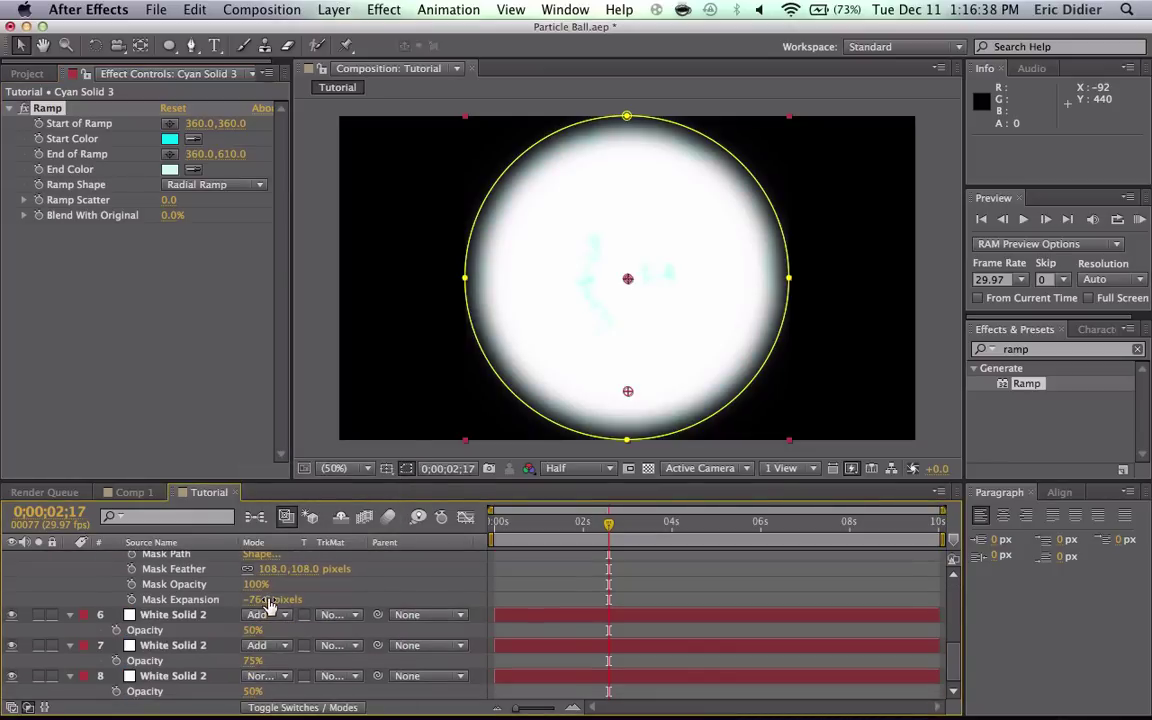
{"action": "left_click", "coordinate": [260, 614]}
{"action": "left_click", "coordinate": [285, 16]}
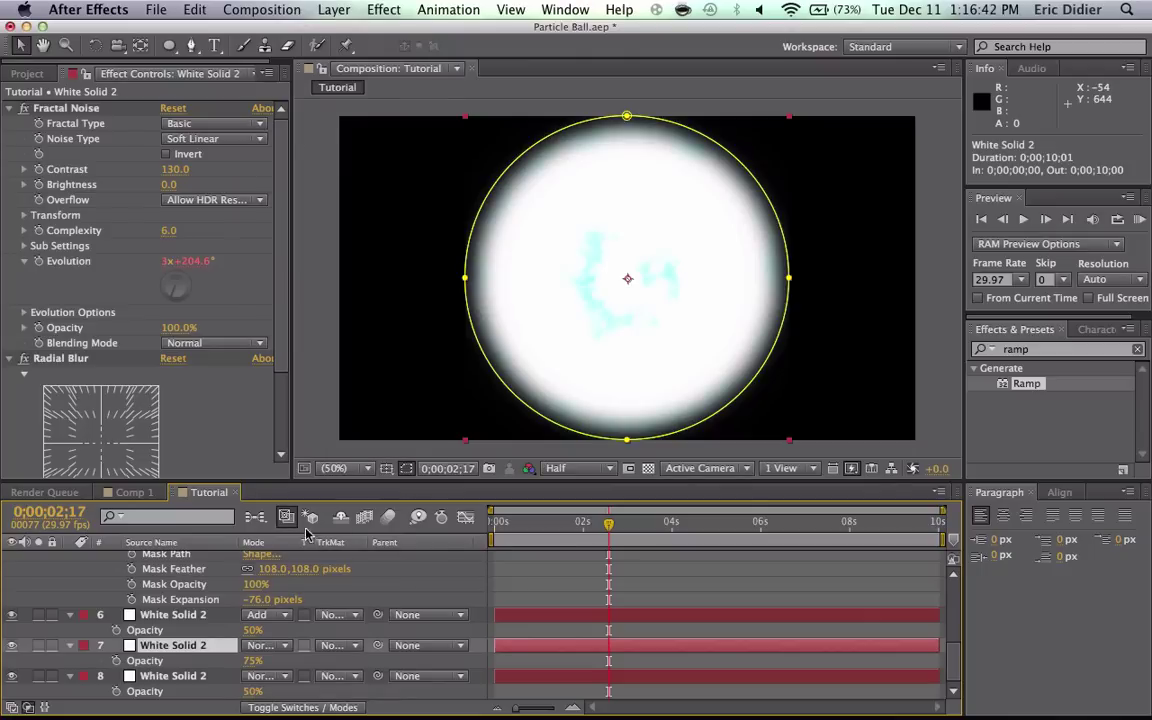
{"action": "scroll", "coordinate": [240, 538], "scroll_direction": "up", "scroll_amount": 5}
{"action": "left_click", "coordinate": [183, 560]}
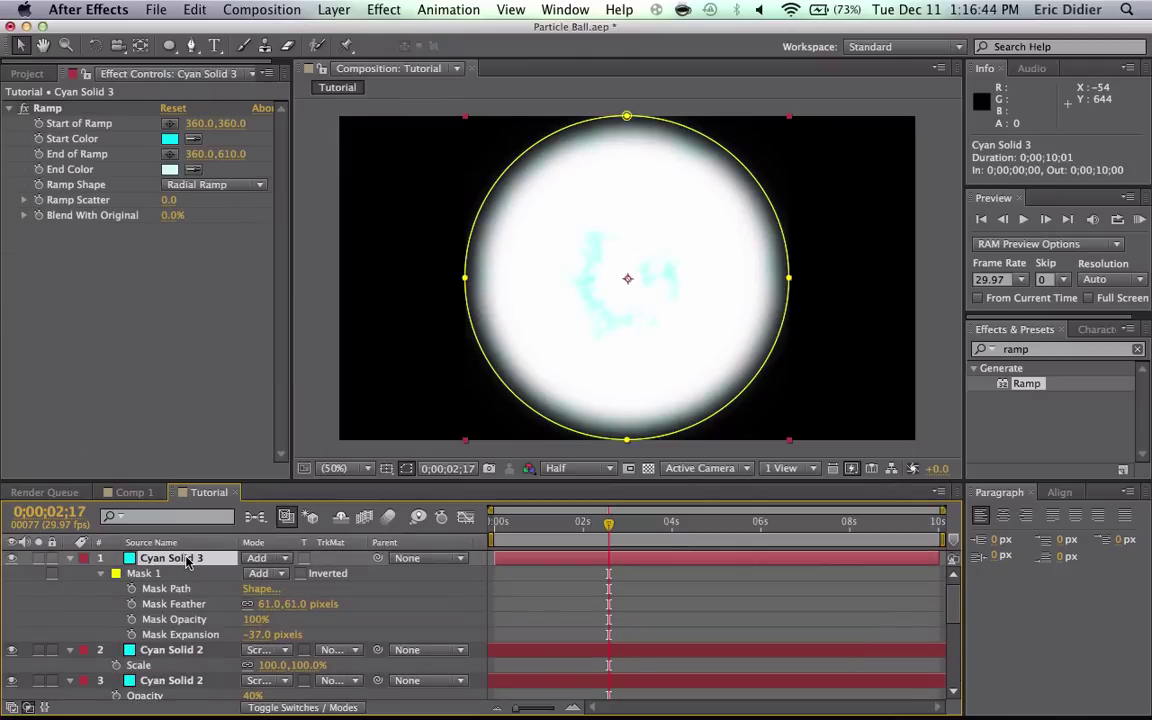
Step: Set Cyan Solid 3's opacity to 20%, compare it hidden and shown, and preview the animation
{"action": "key", "text": "t"}
{"action": "left_click", "coordinate": [256, 573]}
{"action": "type", "text": "20"}
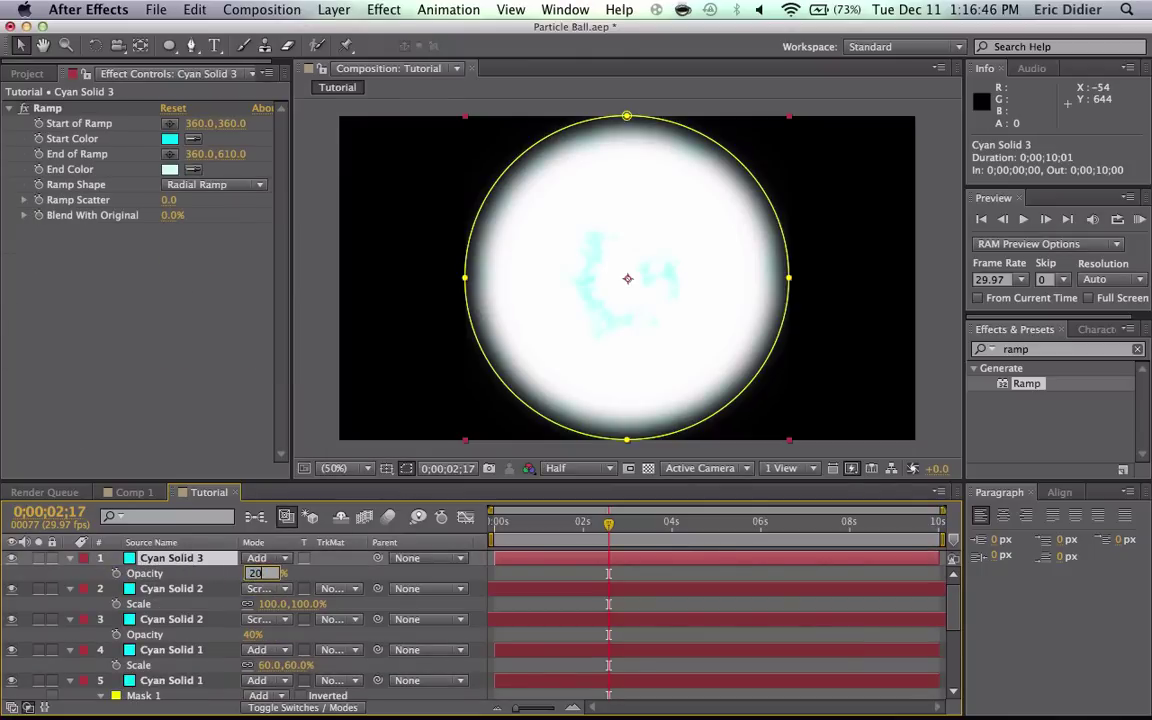
{"action": "key", "text": "Return"}
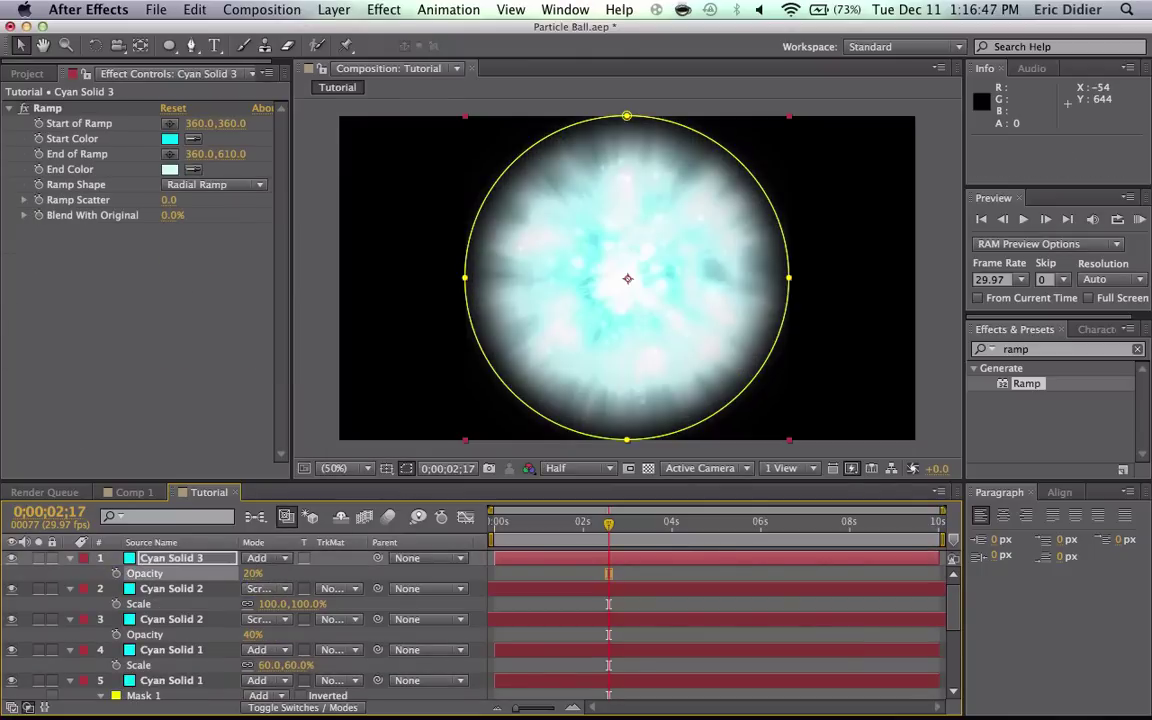
{"action": "left_click", "coordinate": [11, 560]}
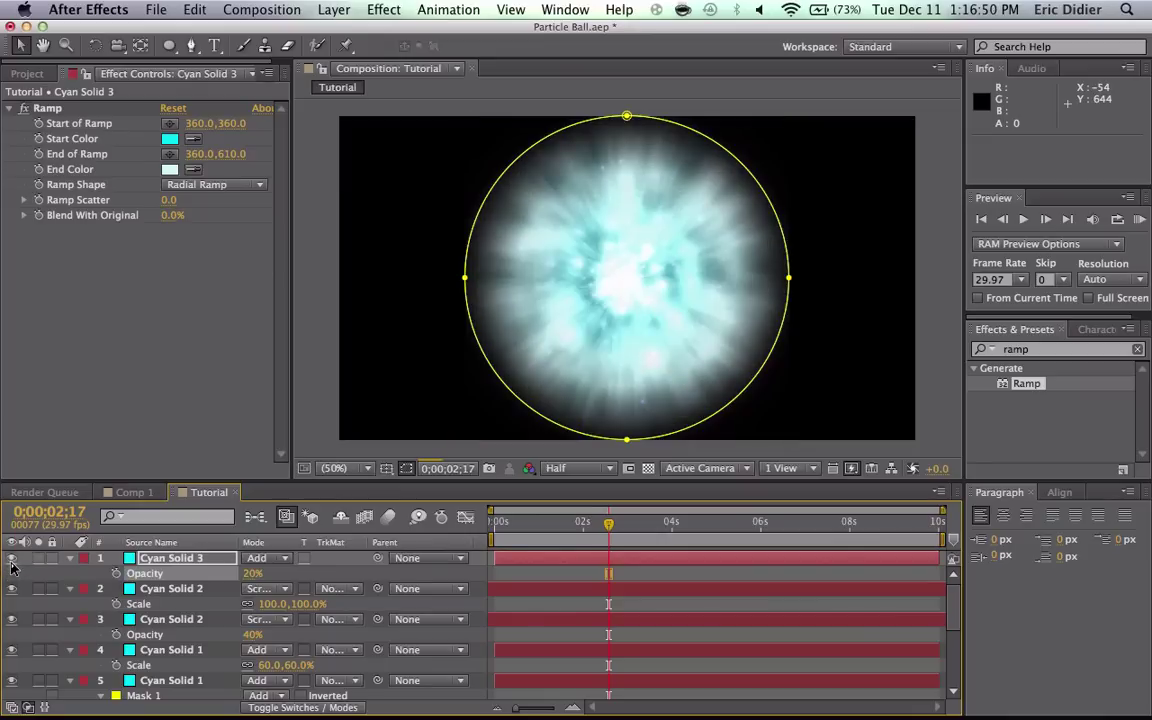
{"action": "left_click", "coordinate": [11, 559]}
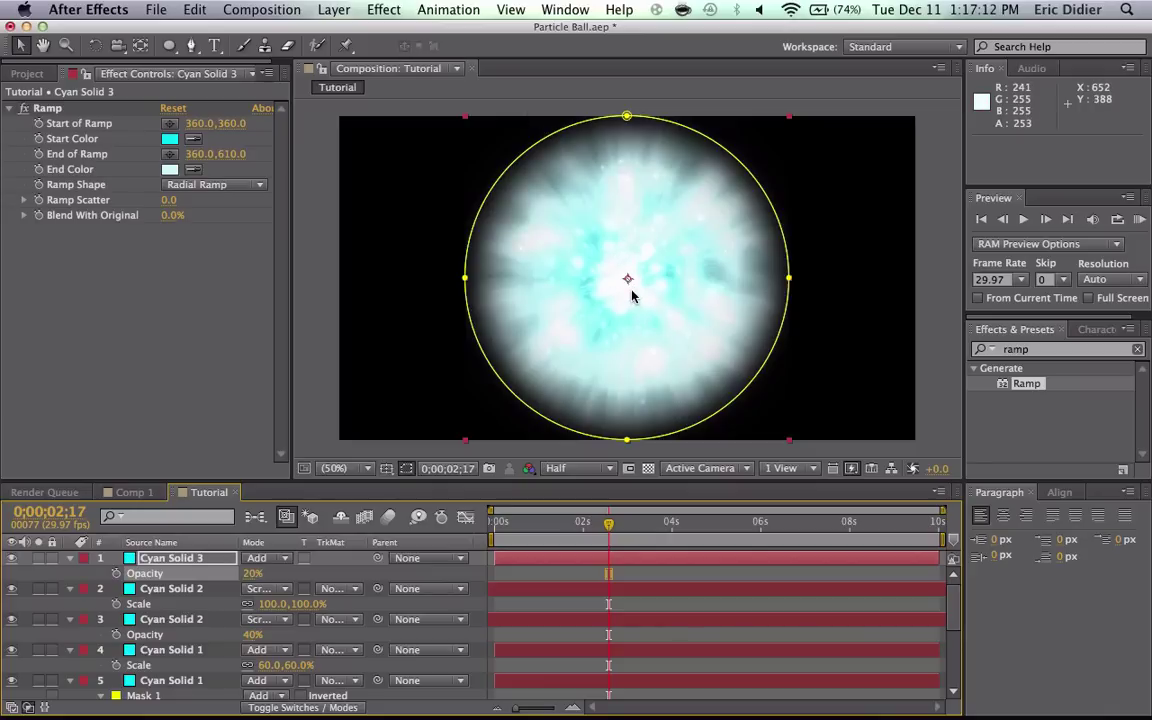
{"action": "left_click_drag", "start_coordinate": [582, 522], "coordinate": [651, 550]}
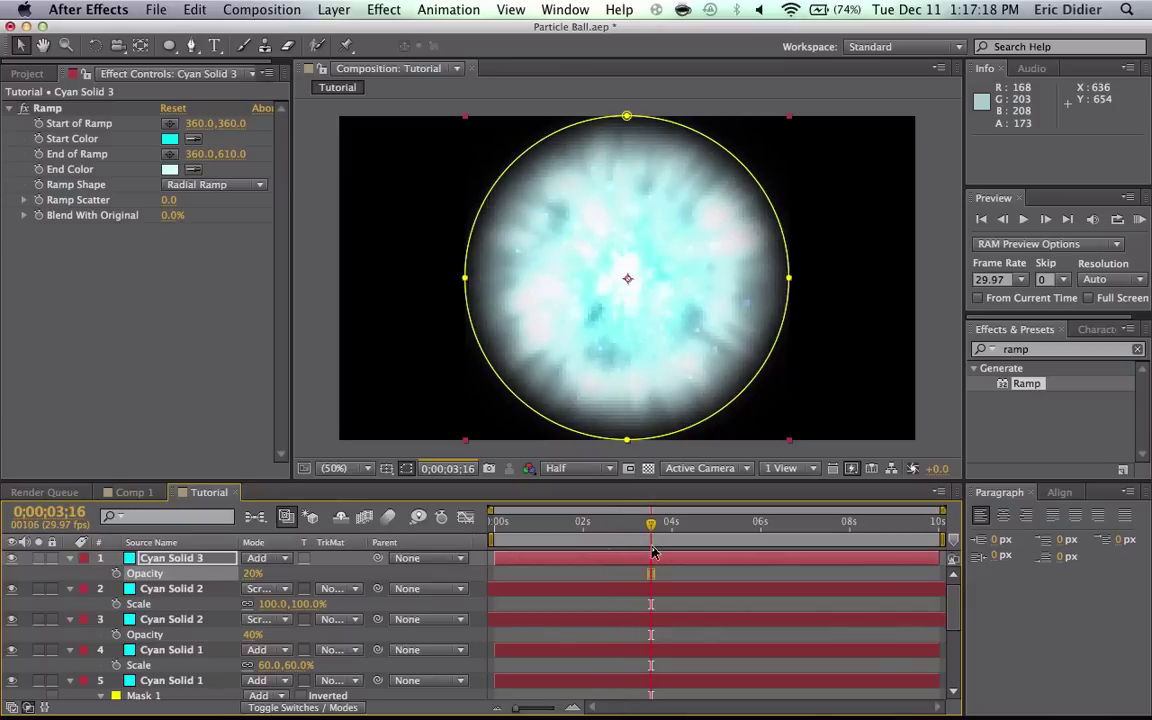
{"action": "key", "text": "space"}
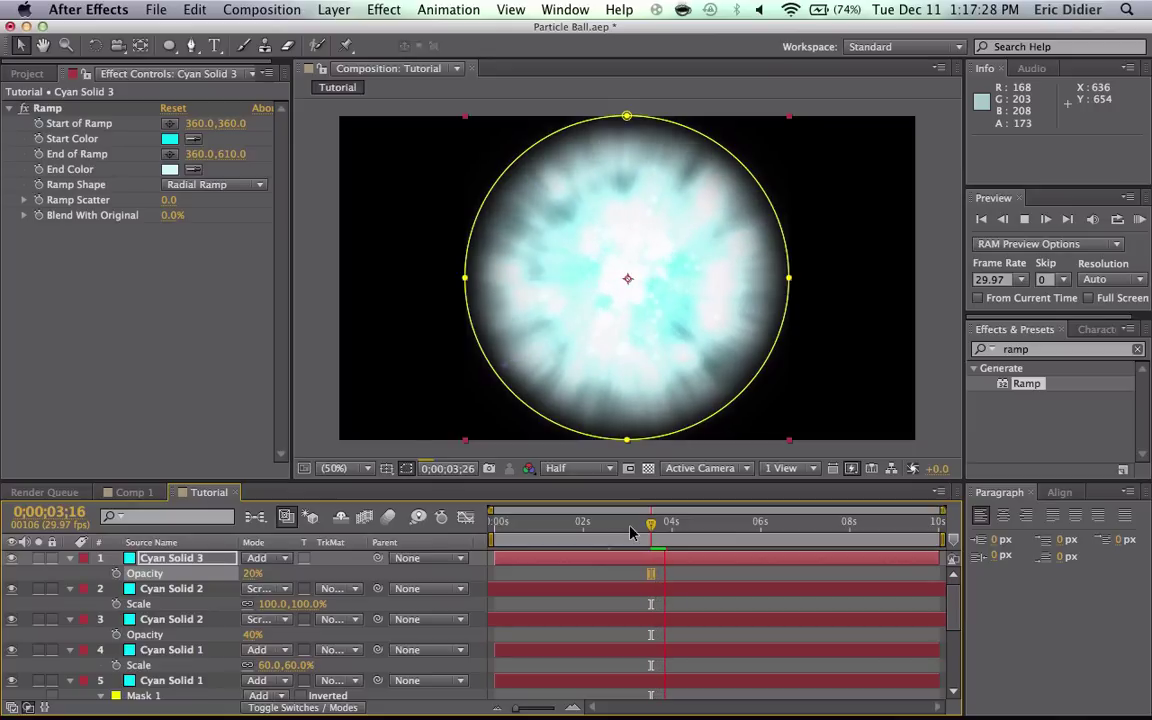
Step: Open Comp 1 and set the current time to 03;12
{"action": "left_click", "coordinate": [115, 494]}
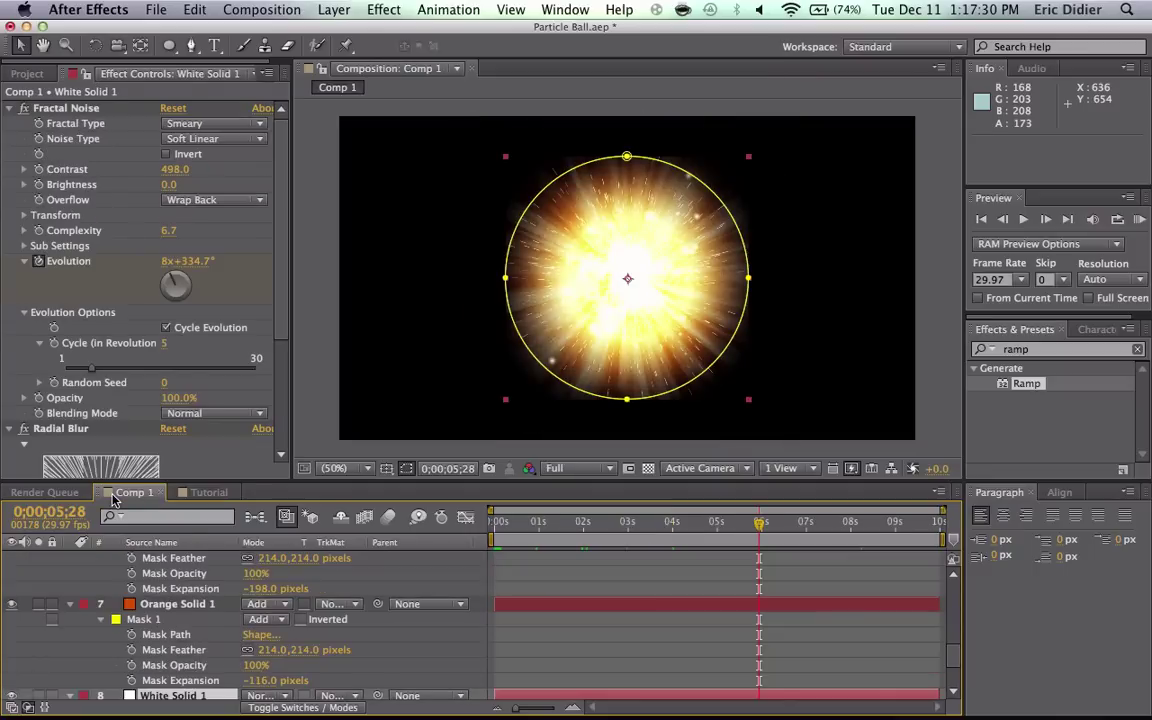
{"action": "left_click", "coordinate": [676, 524]}
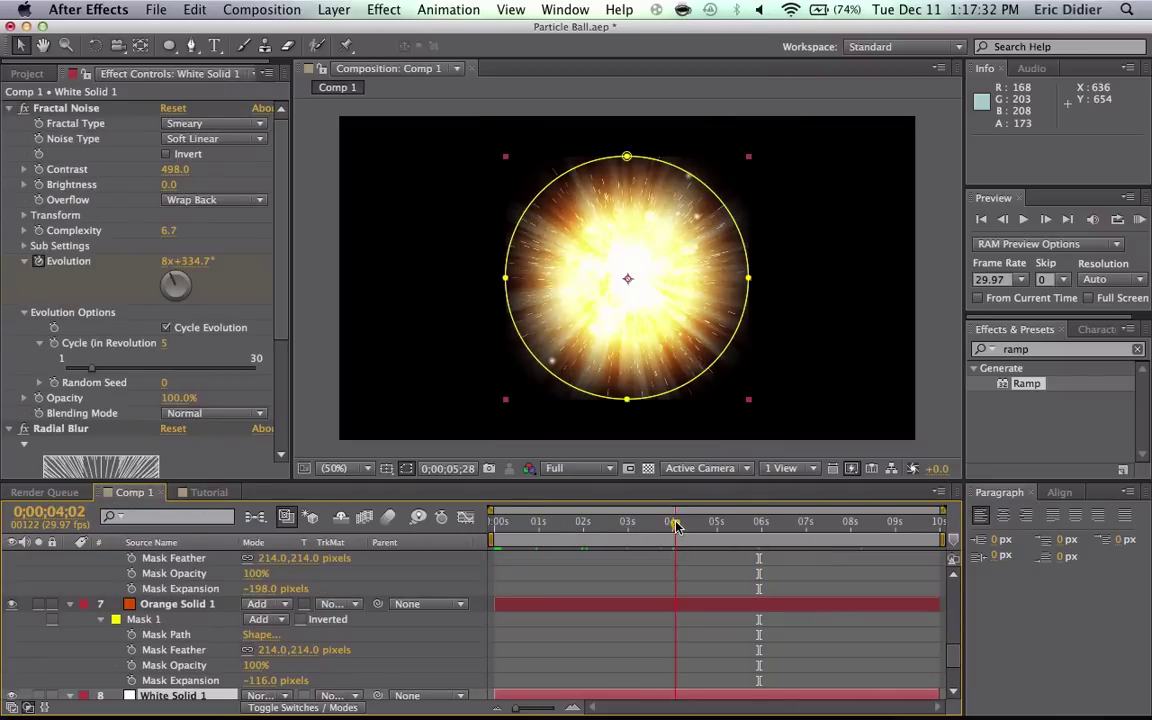
{"action": "left_click", "coordinate": [643, 525]}
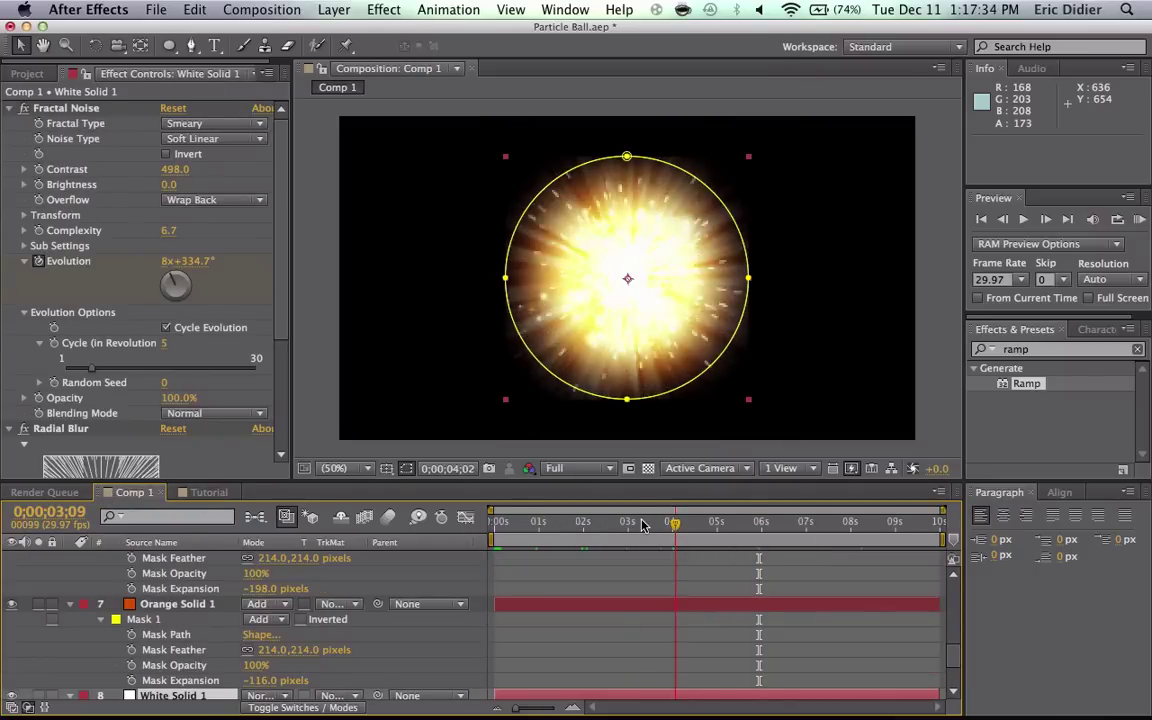
{"action": "left_click_drag", "start_coordinate": [643, 527], "coordinate": [647, 528]}
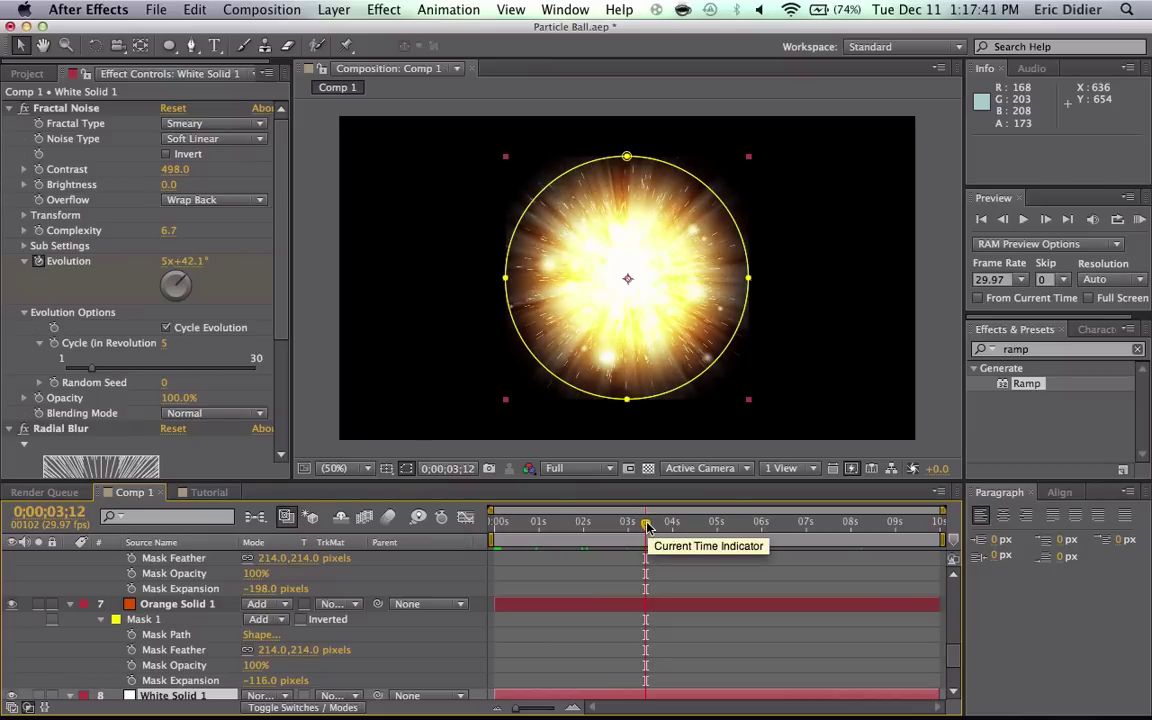
Step: Inspect Comp 1's Orange Solid, particle, mask and Lens Flare layers, then return to Tutorial
{"action": "left_click", "coordinate": [206, 605]}
{"action": "scroll", "coordinate": [206, 605], "scroll_direction": "up", "scroll_amount": 3}
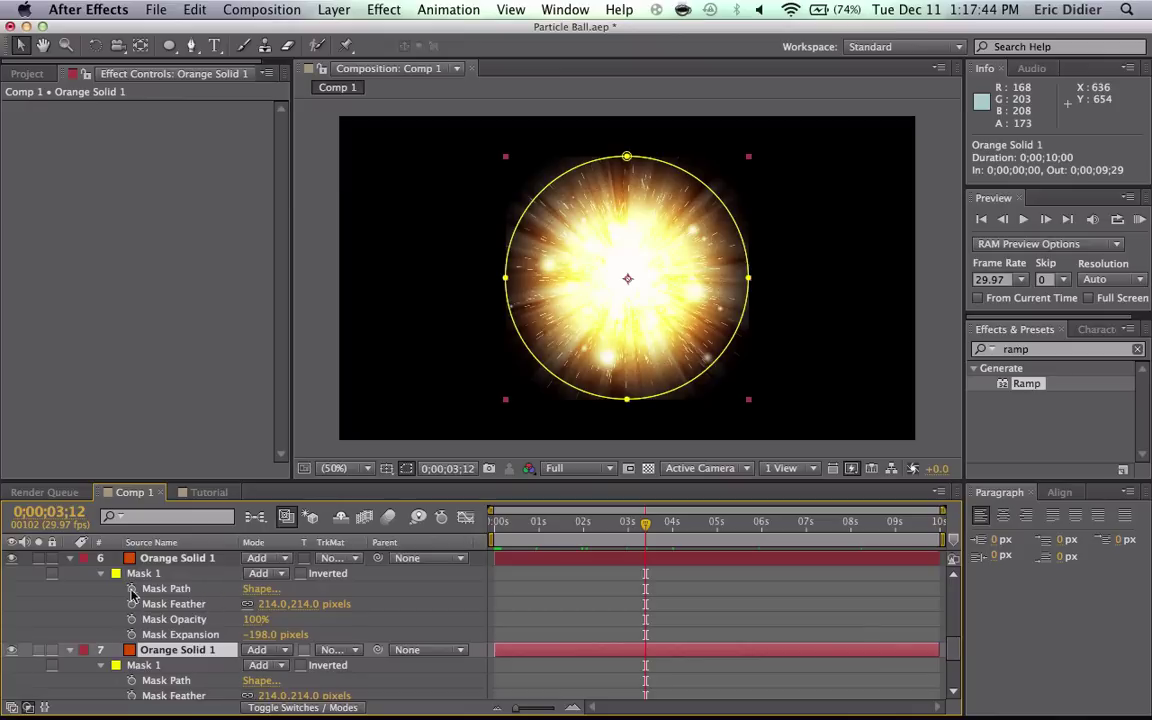
{"action": "scroll", "coordinate": [140, 575], "scroll_direction": "up", "scroll_amount": 2}
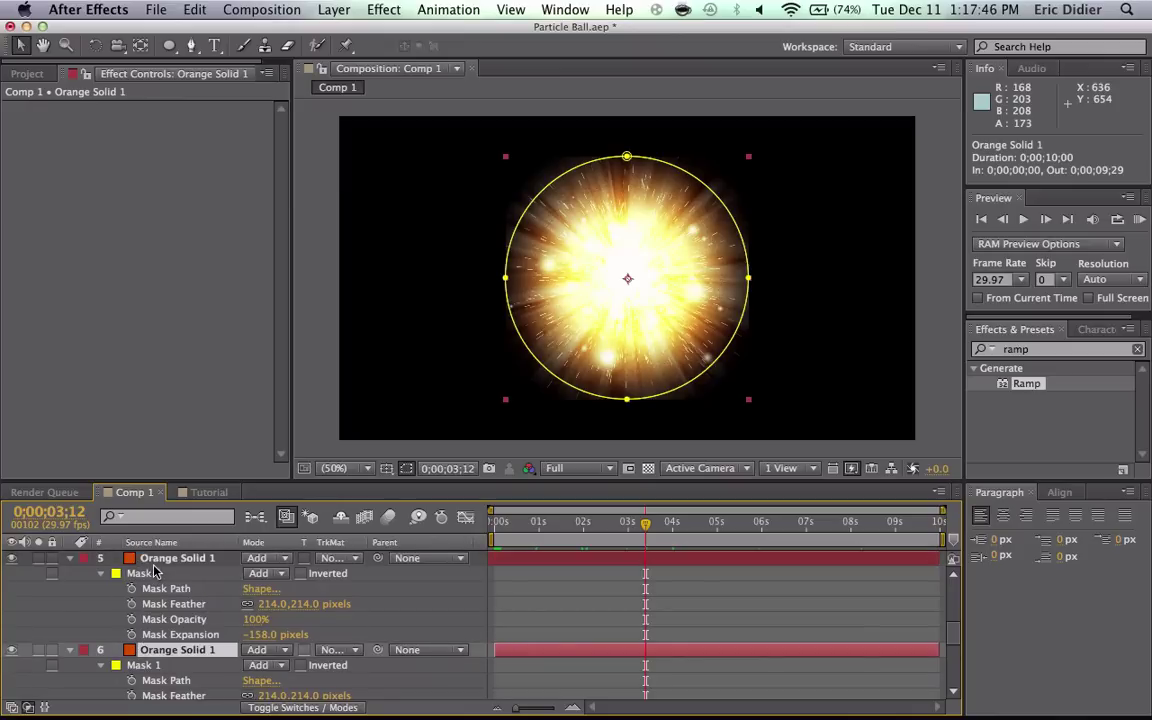
{"action": "left_click", "coordinate": [154, 565]}
{"action": "scroll", "coordinate": [154, 565], "scroll_direction": "up", "scroll_amount": 2}
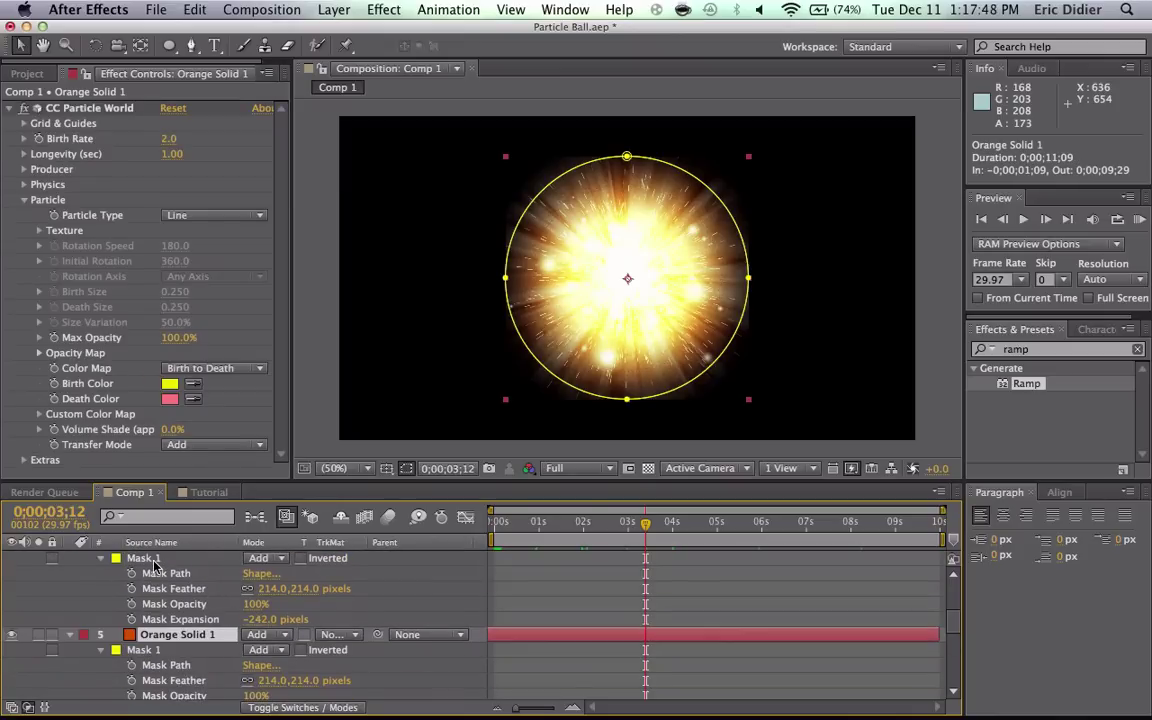
{"action": "left_click", "coordinate": [154, 560]}
{"action": "scroll", "coordinate": [154, 562], "scroll_direction": "up", "scroll_amount": 3}
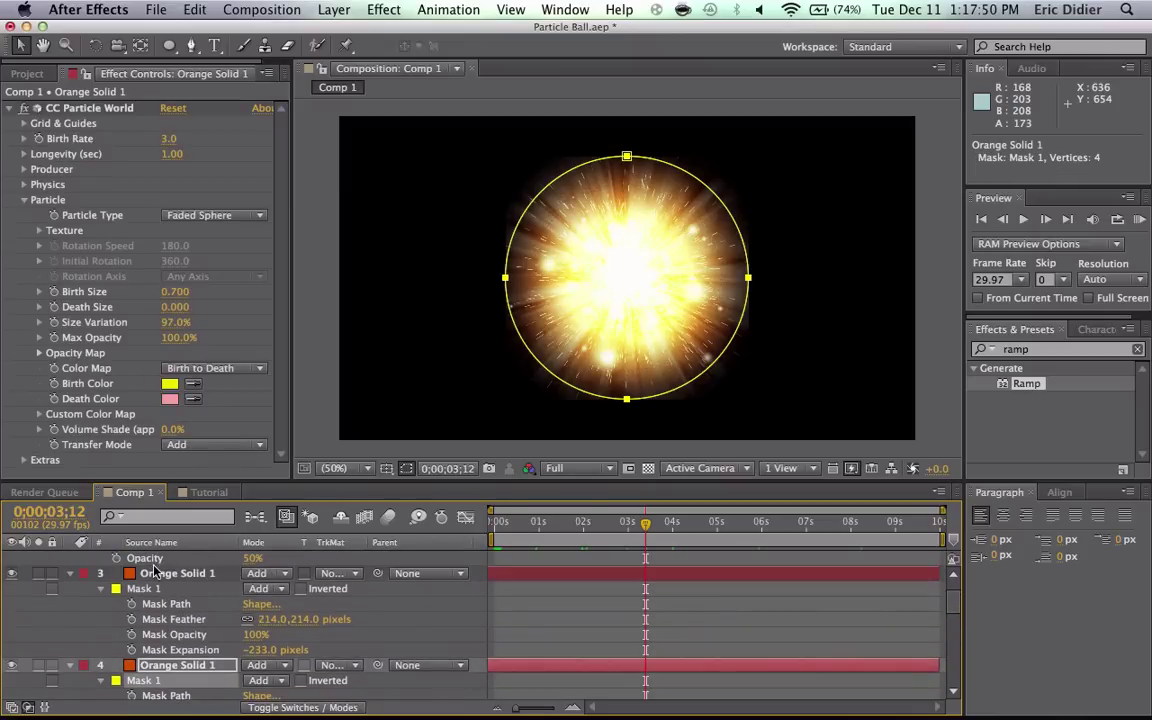
{"action": "left_click", "coordinate": [154, 572]}
{"action": "scroll", "coordinate": [154, 575], "scroll_direction": "up", "scroll_amount": 1}
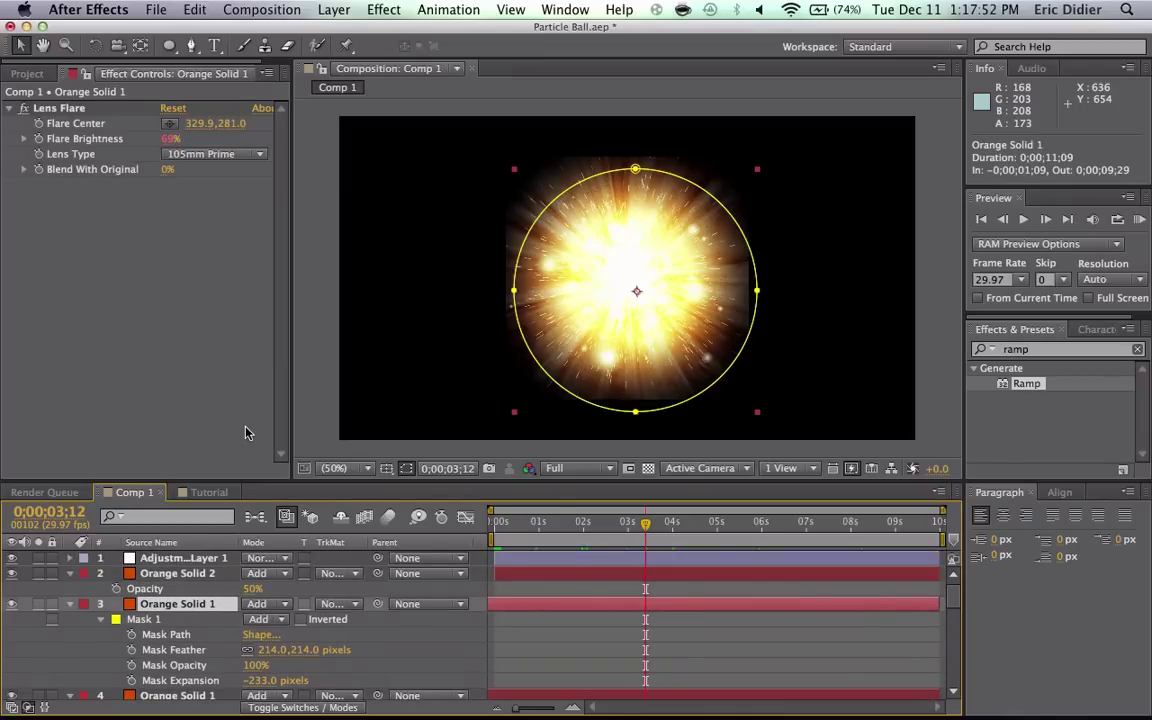
{"action": "left_click", "coordinate": [209, 492]}
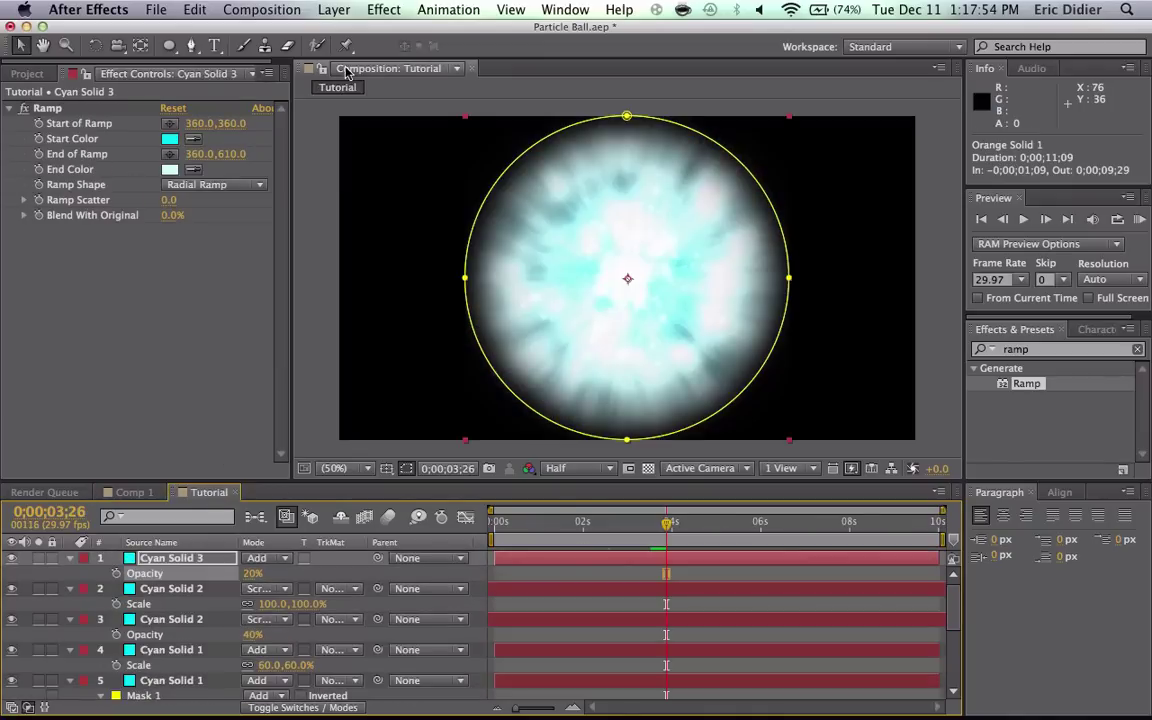
{"action": "key", "text": "super+y"}
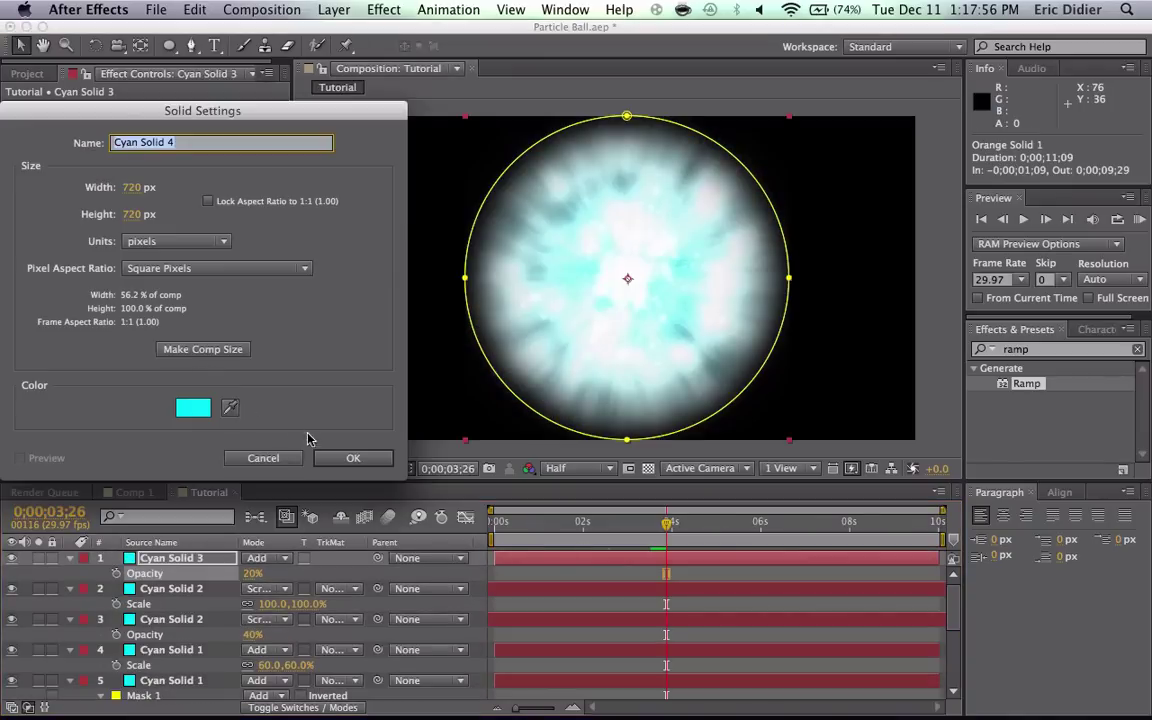
{"action": "left_click", "coordinate": [332, 458]}
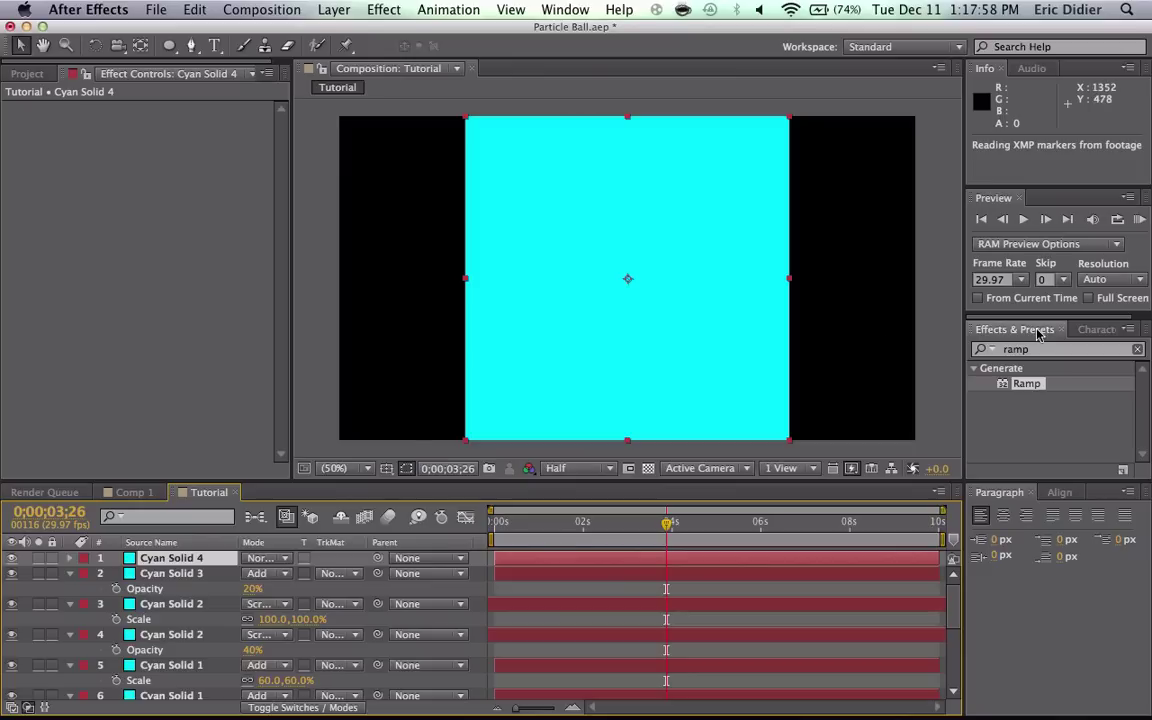
{"action": "left_click", "coordinate": [1045, 350]}
{"action": "type", "text": "lens fla"}
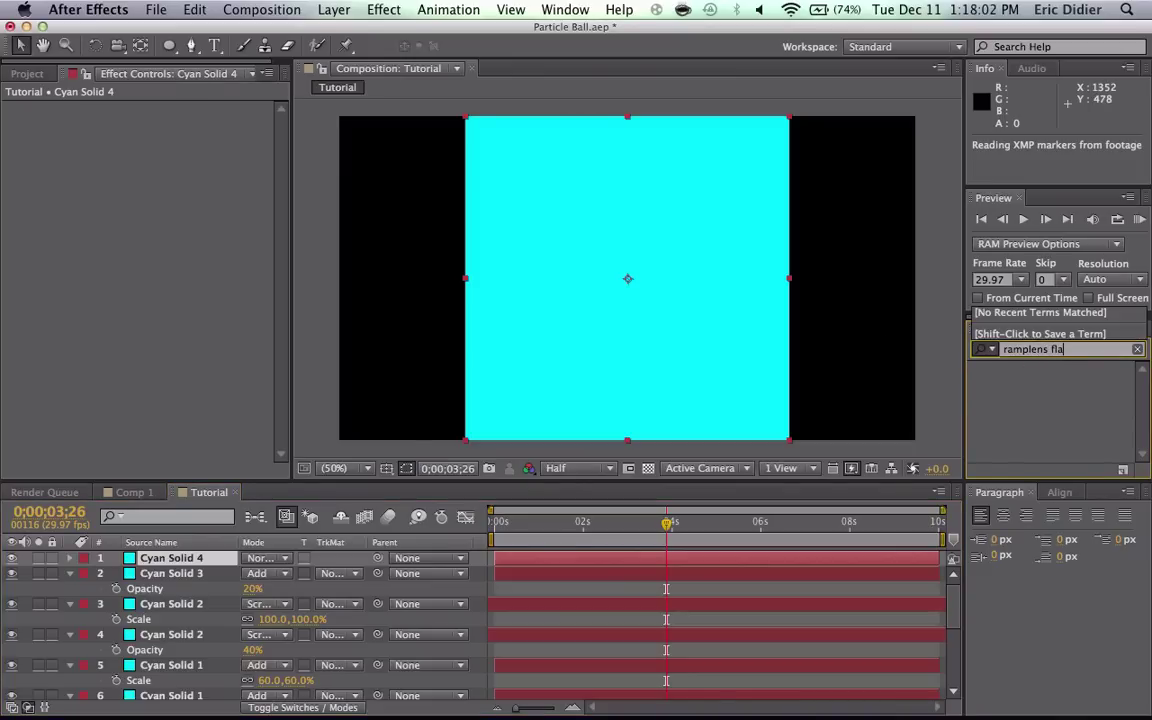
{"action": "key", "text": "super+a"}
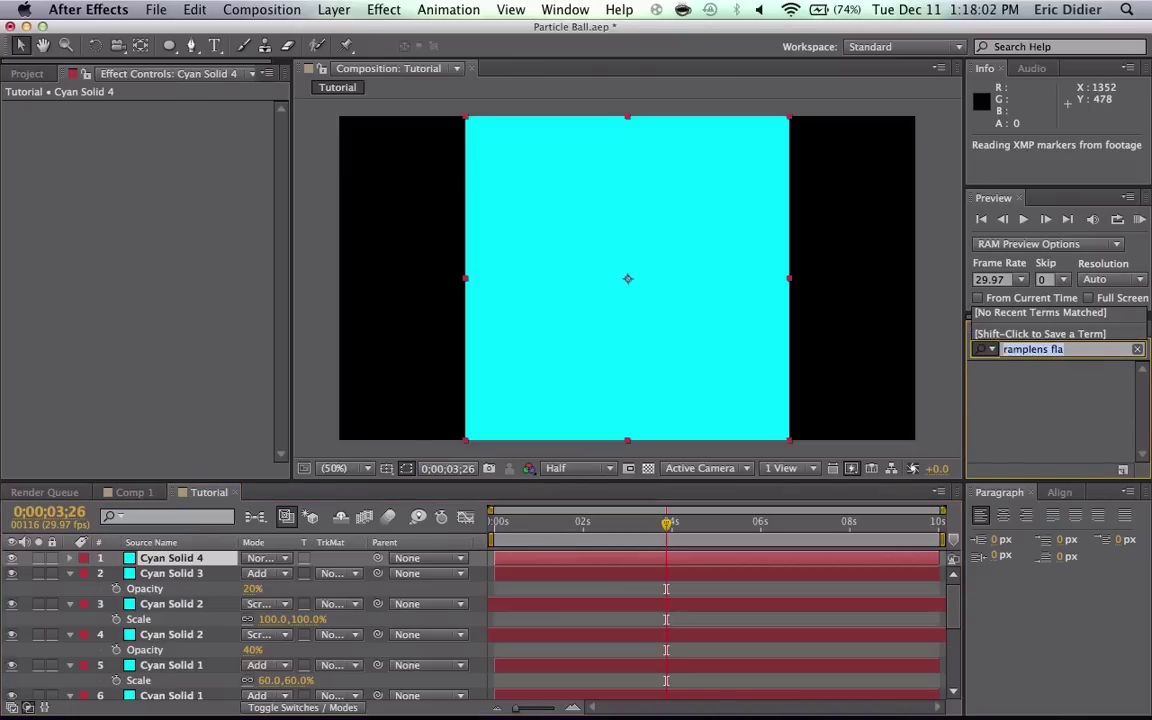
{"action": "type", "text": "lens"}
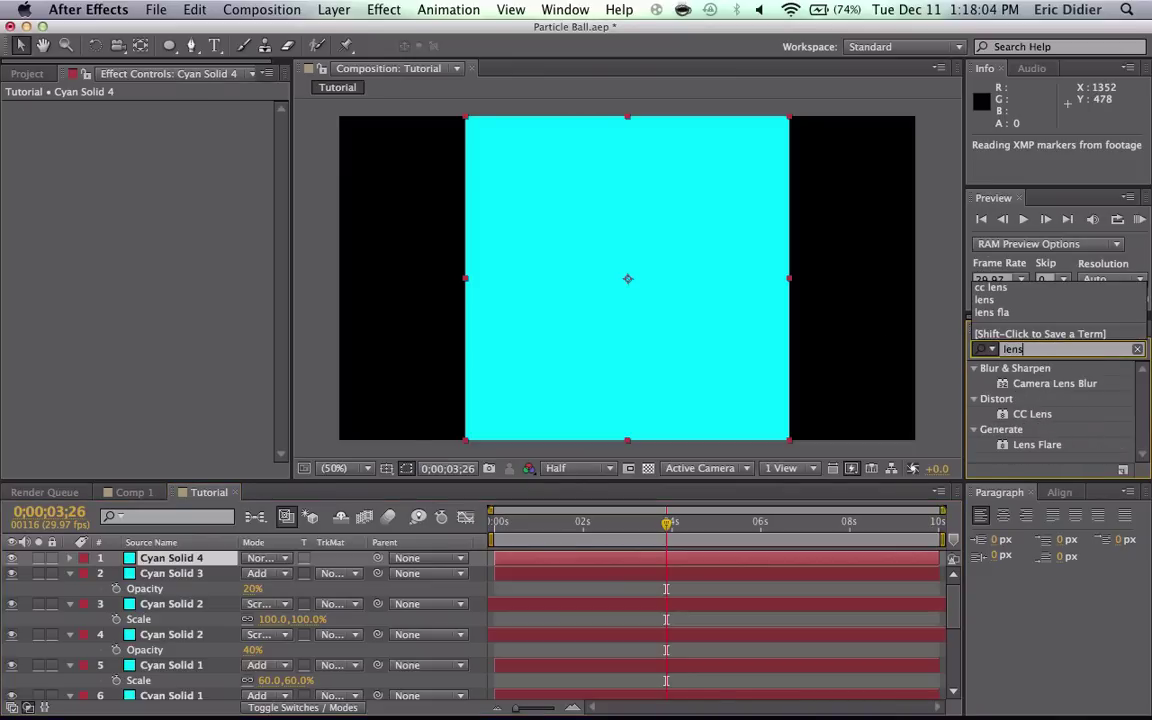
{"action": "left_click_drag", "start_coordinate": [1095, 445], "coordinate": [723, 342]}
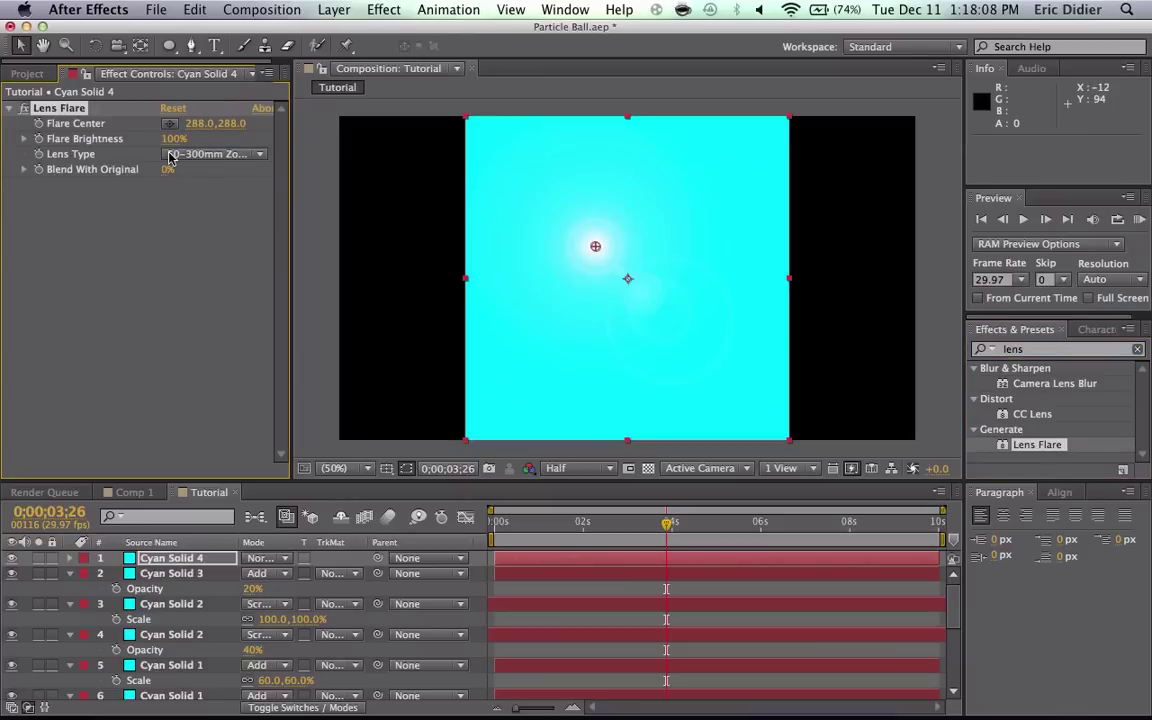
{"action": "left_click", "coordinate": [266, 558]}
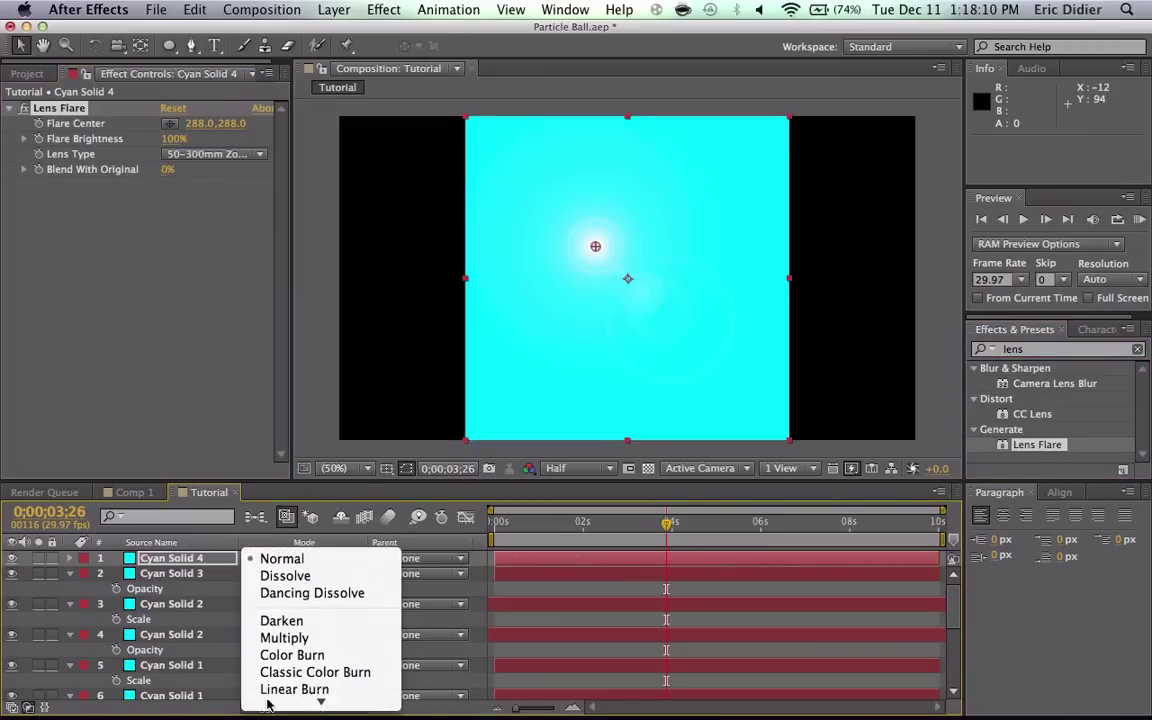
{"action": "left_click", "coordinate": [278, 615]}
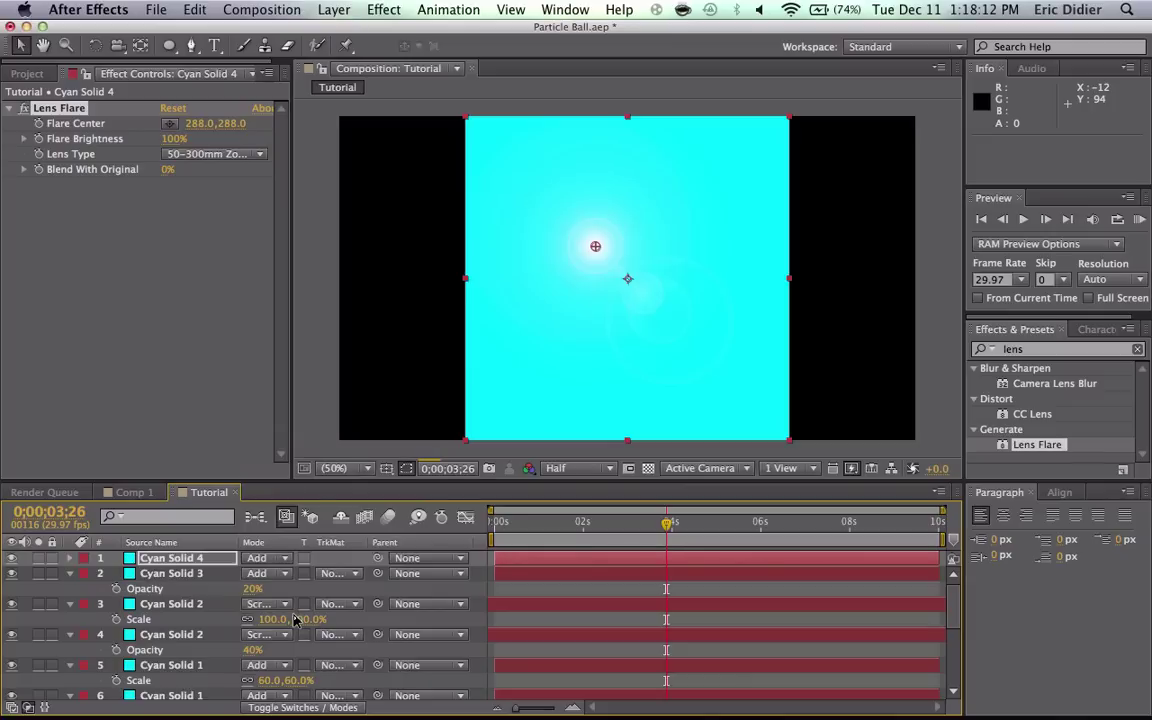
{"action": "left_click", "coordinate": [228, 561]}
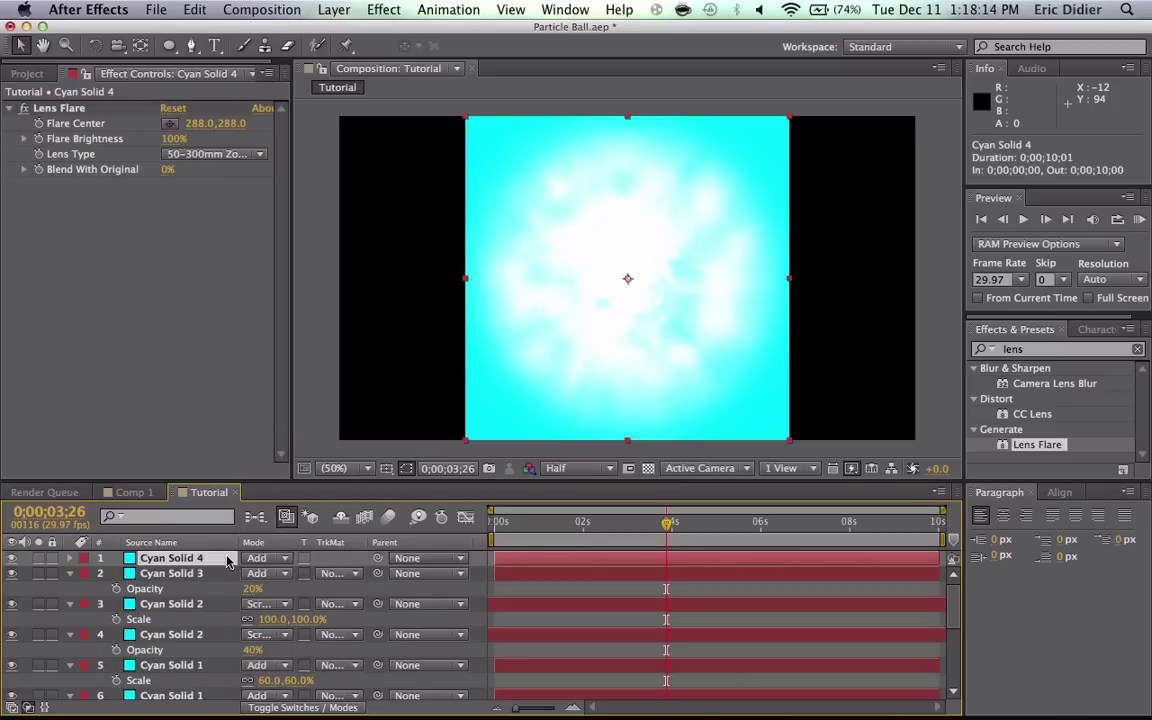
{"action": "key", "text": "Delete"}
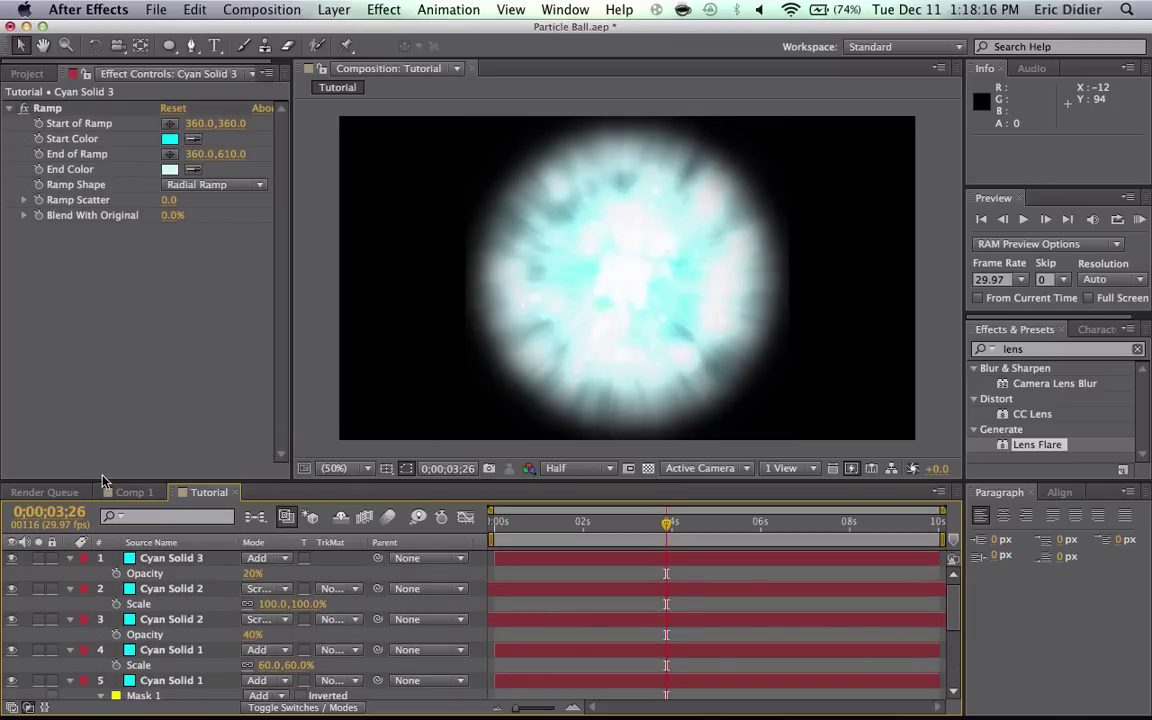
Step: In Comp 1, inspect the Looks grade, particle and Lens Flare layers, then return to Tutorial
{"action": "left_click", "coordinate": [133, 492]}
{"action": "left_click", "coordinate": [148, 560]}
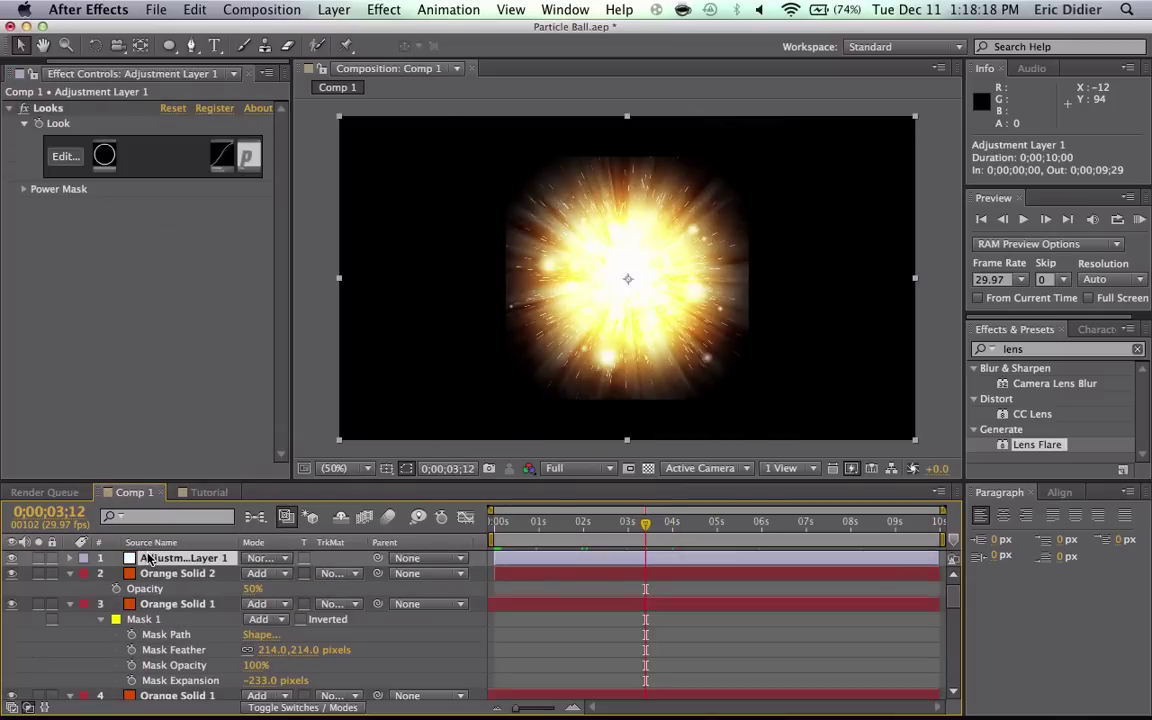
{"action": "scroll", "coordinate": [172, 587], "scroll_direction": "down", "scroll_amount": 10}
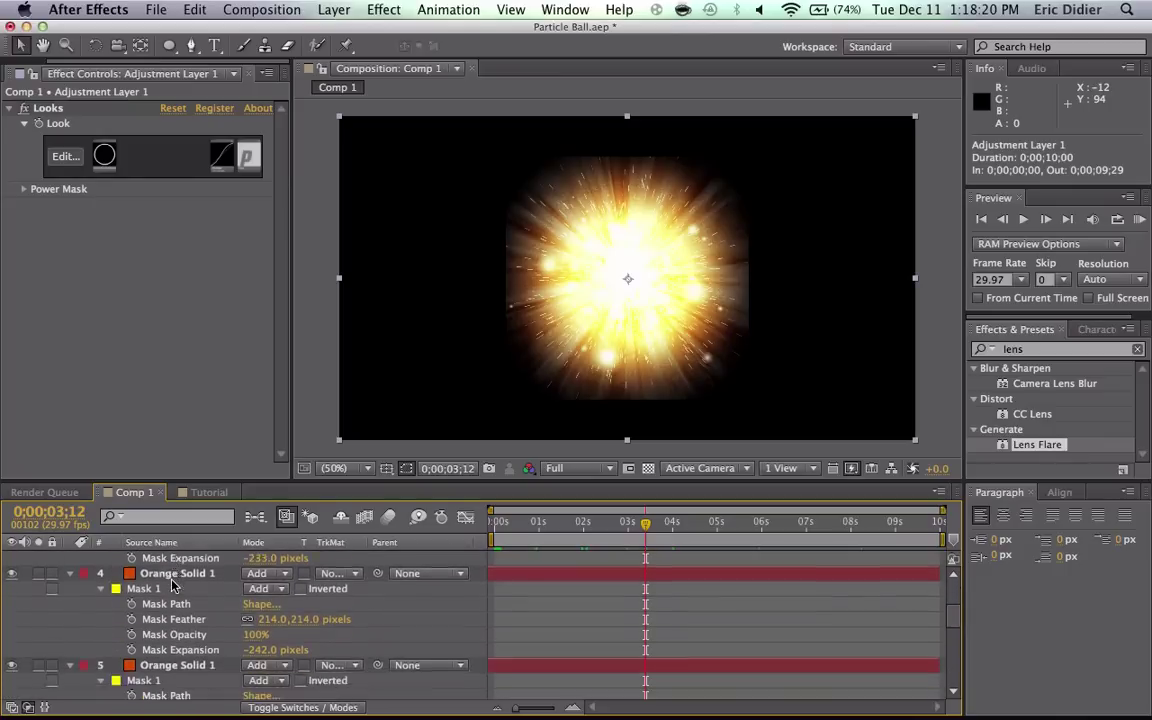
{"action": "scroll", "coordinate": [172, 587], "scroll_direction": "up", "scroll_amount": 2}
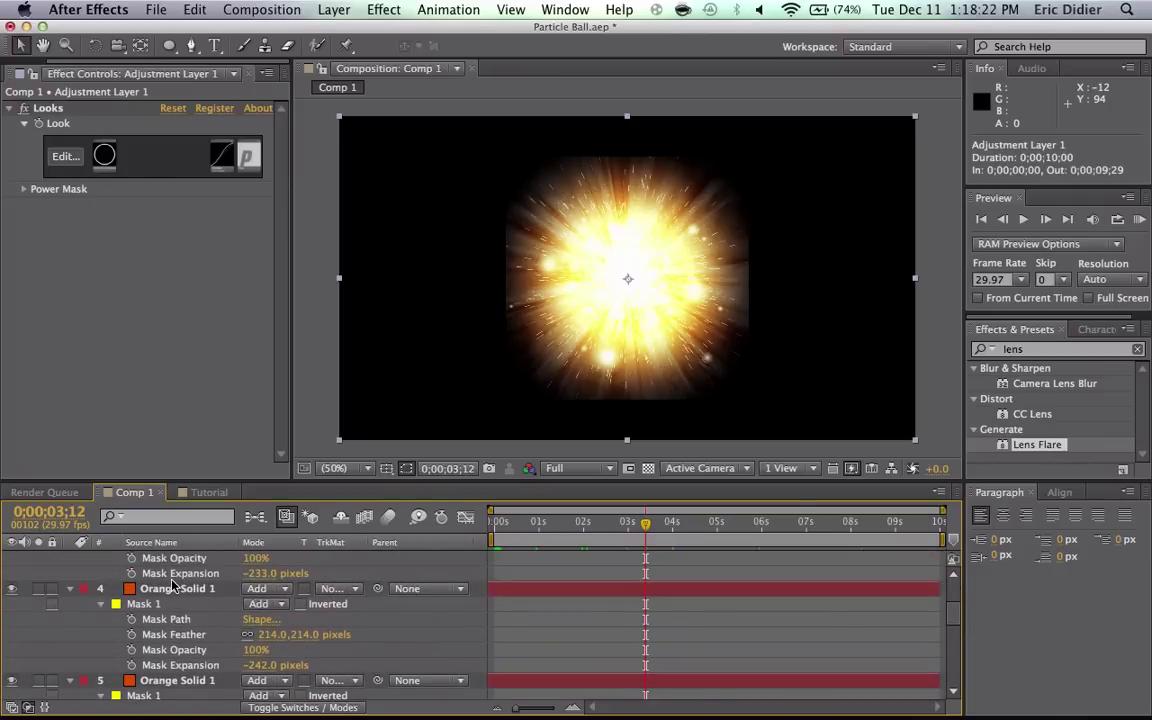
{"action": "left_click", "coordinate": [175, 604]}
{"action": "scroll", "coordinate": [172, 590], "scroll_direction": "up", "scroll_amount": 2}
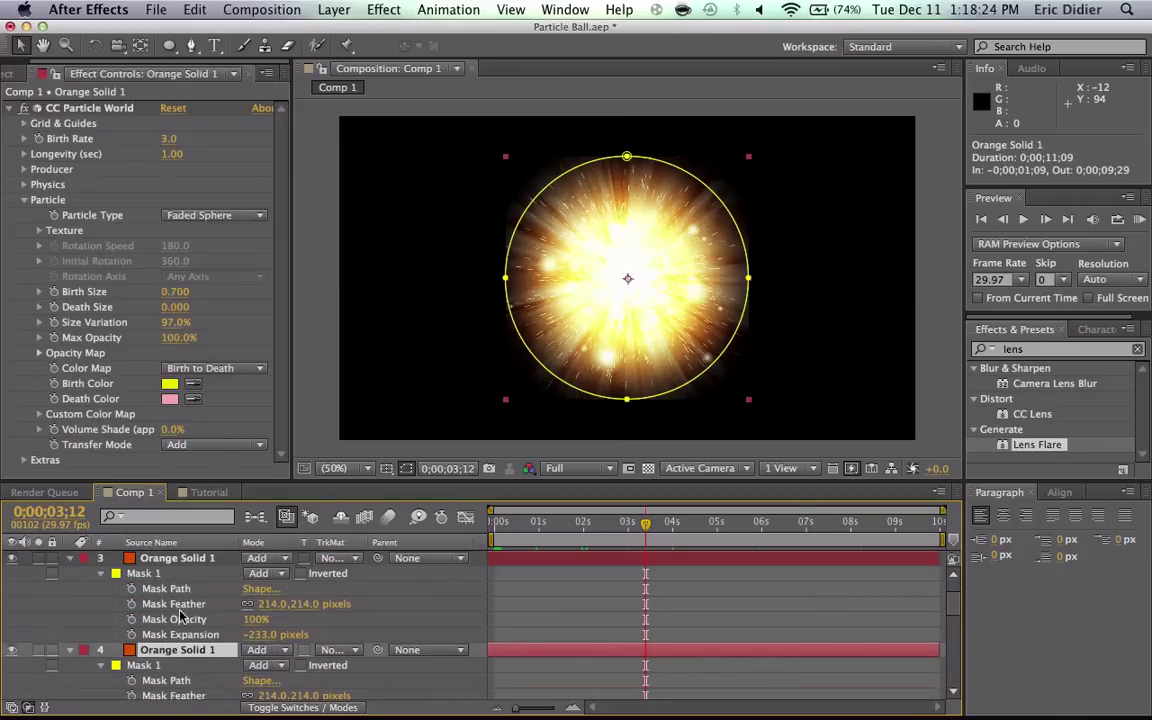
{"action": "left_click", "coordinate": [172, 560]}
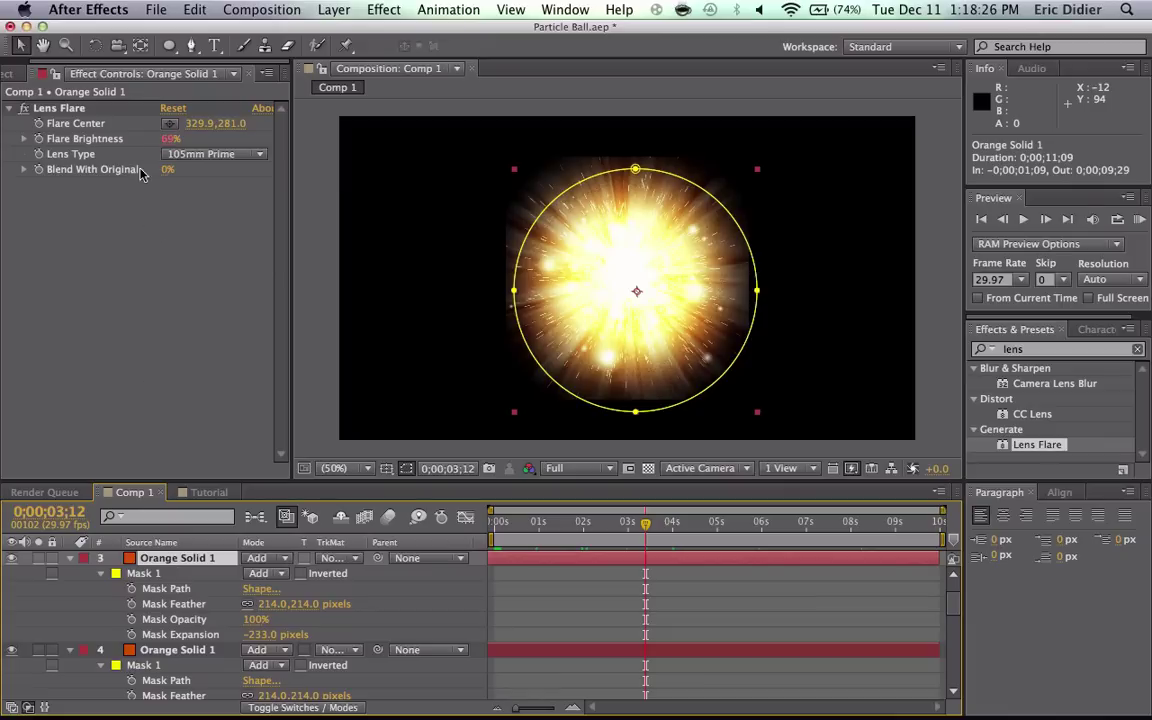
{"action": "left_click", "coordinate": [218, 493]}
Step: Create a near-white White Solid 3 and mask it into a full circle
{"action": "key", "text": "super+y"}
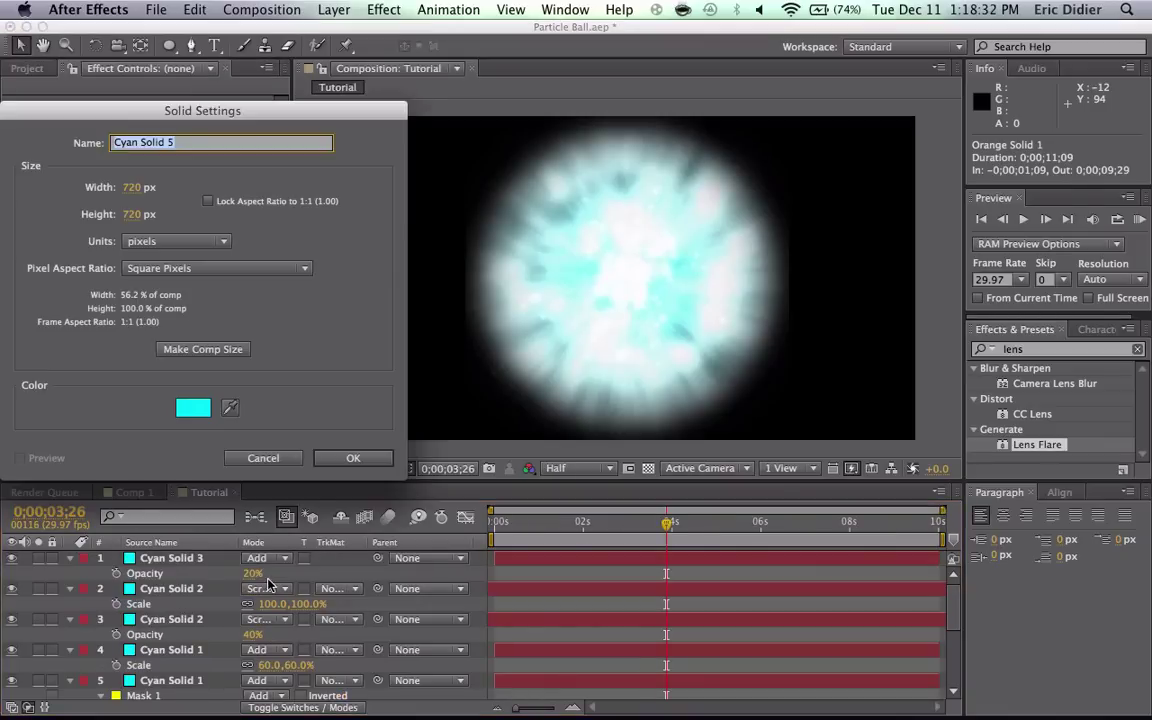
{"action": "left_click", "coordinate": [194, 407]}
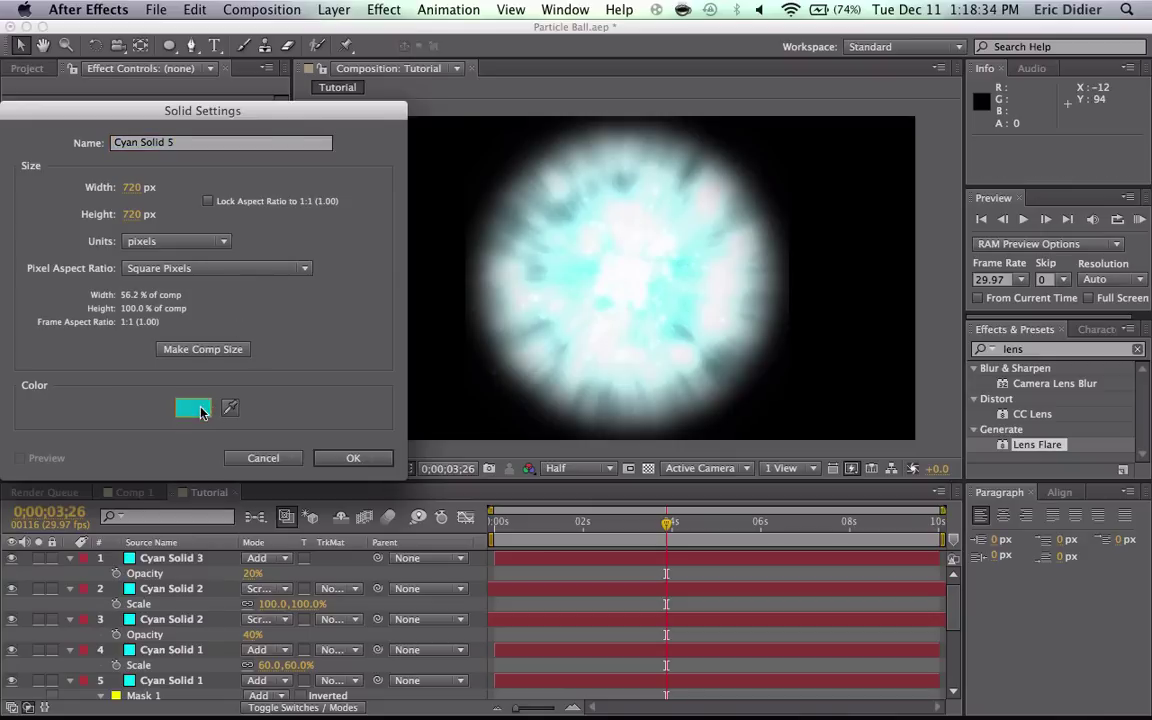
{"action": "left_click", "coordinate": [408, 140]}
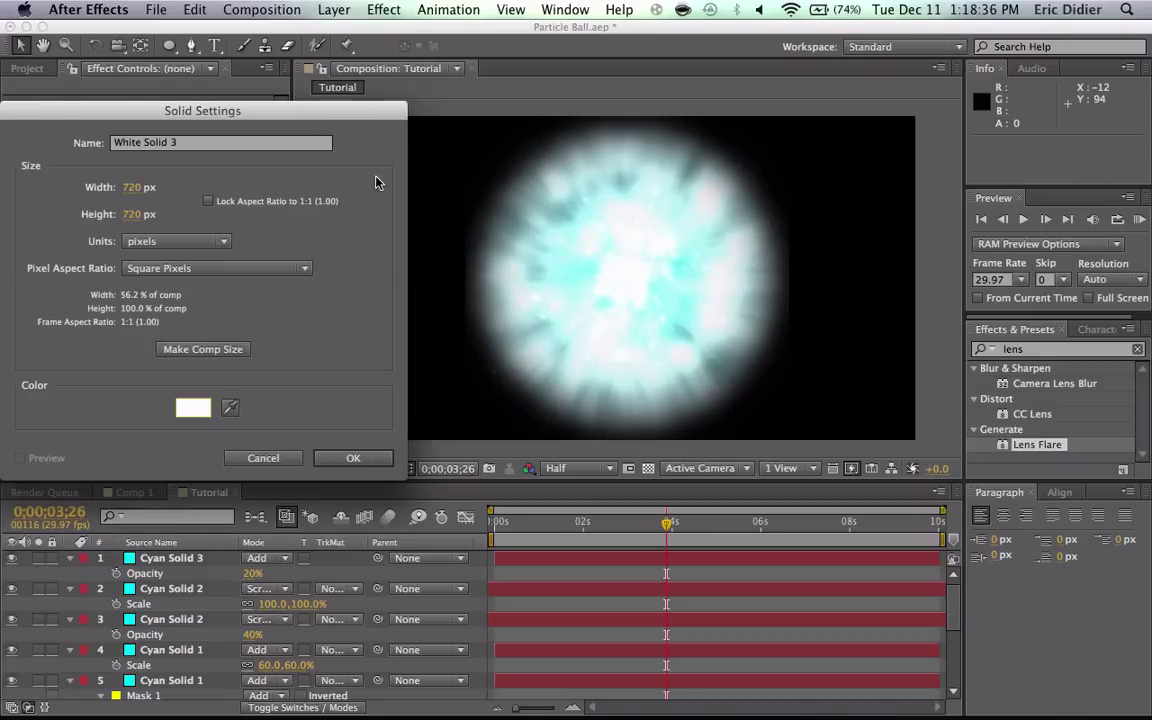
{"action": "left_click", "coordinate": [324, 462]}
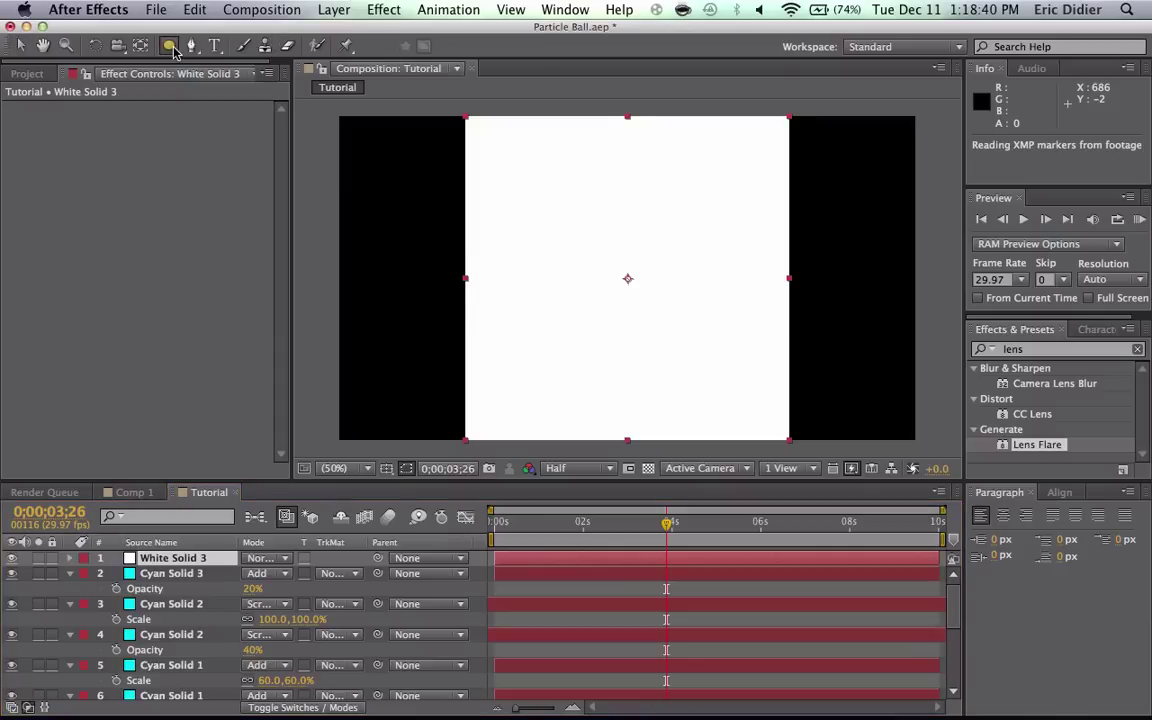
{"action": "double_click", "coordinate": [169, 45]}
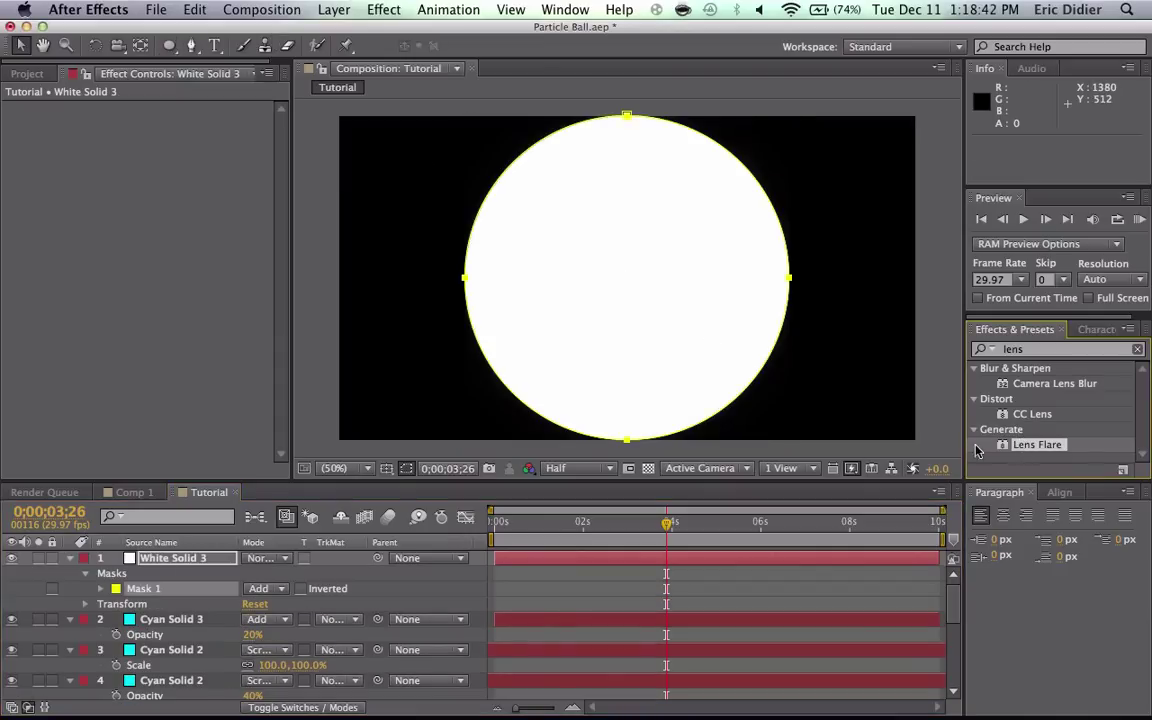
Step: Add a 105mm Prime Lens Flare at 70% brightness, centred just below the circle's centre
{"action": "left_click_drag", "start_coordinate": [1020, 442], "coordinate": [202, 563]}
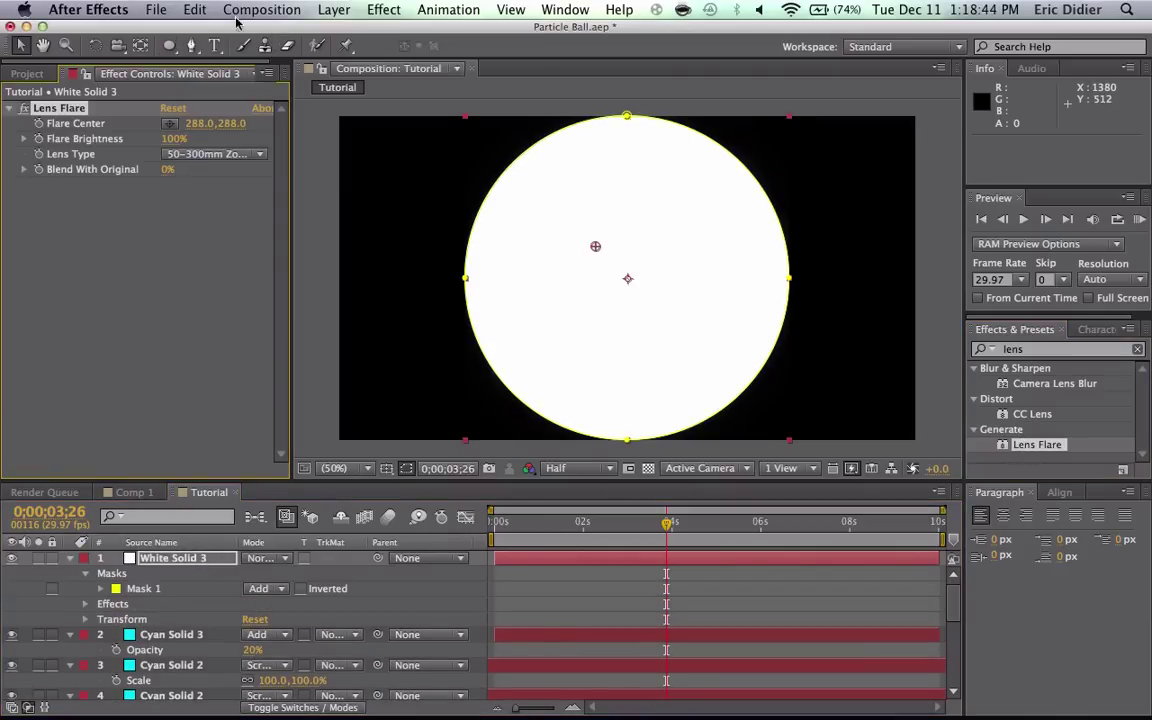
{"action": "left_click", "coordinate": [211, 154]}
{"action": "left_click", "coordinate": [200, 205]}
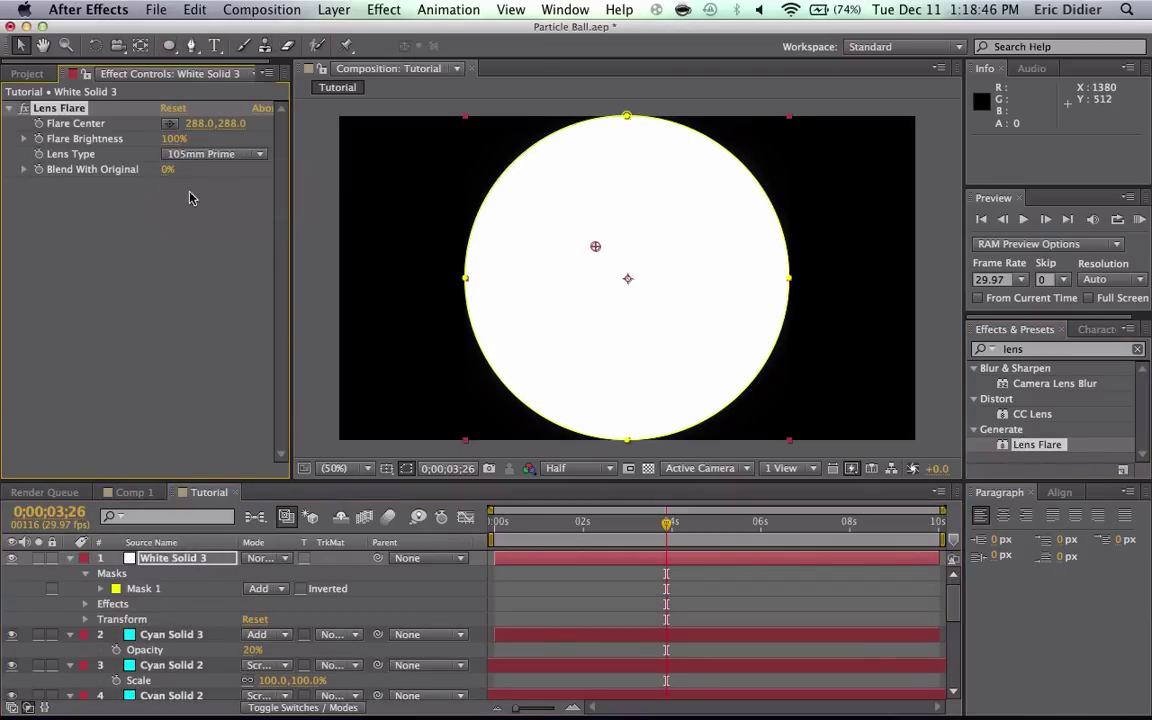
{"action": "left_click", "coordinate": [174, 139]}
{"action": "type", "text": "70"}
{"action": "key", "text": "Return"}
{"action": "left_click_drag", "start_coordinate": [595, 246], "coordinate": [637, 304]}
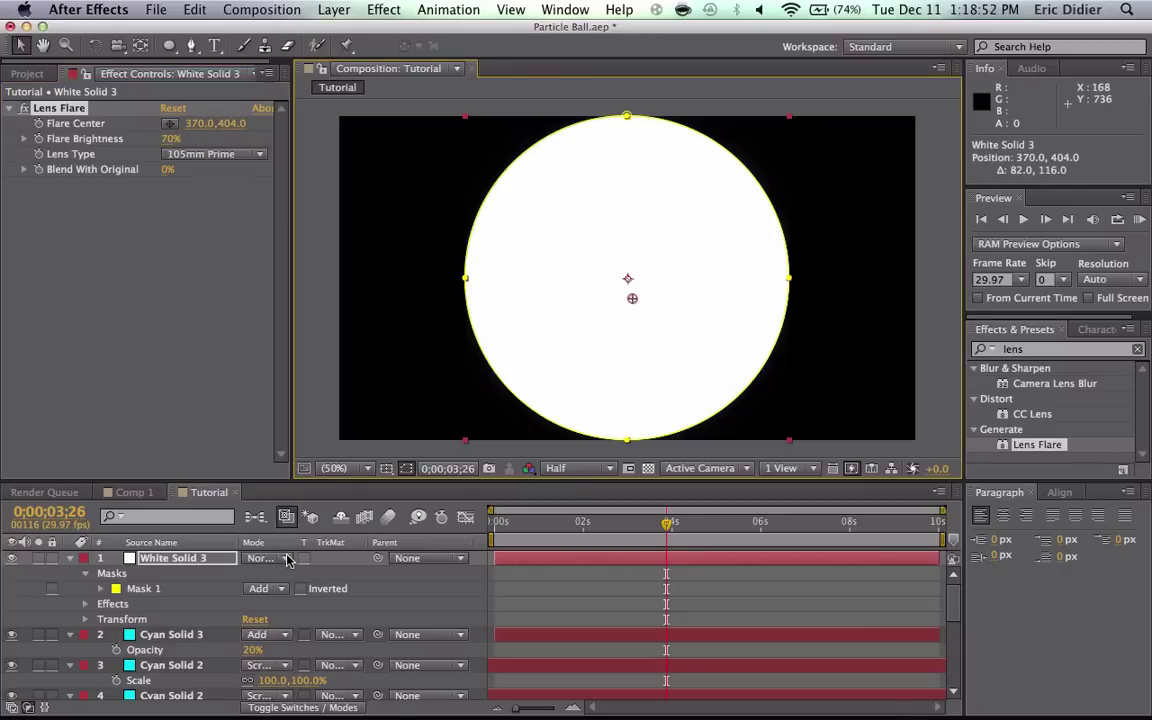
Step: Set White Solid 3 to Screen blending, remove its Lens Flare, and hide the layer
{"action": "left_click", "coordinate": [287, 558]}
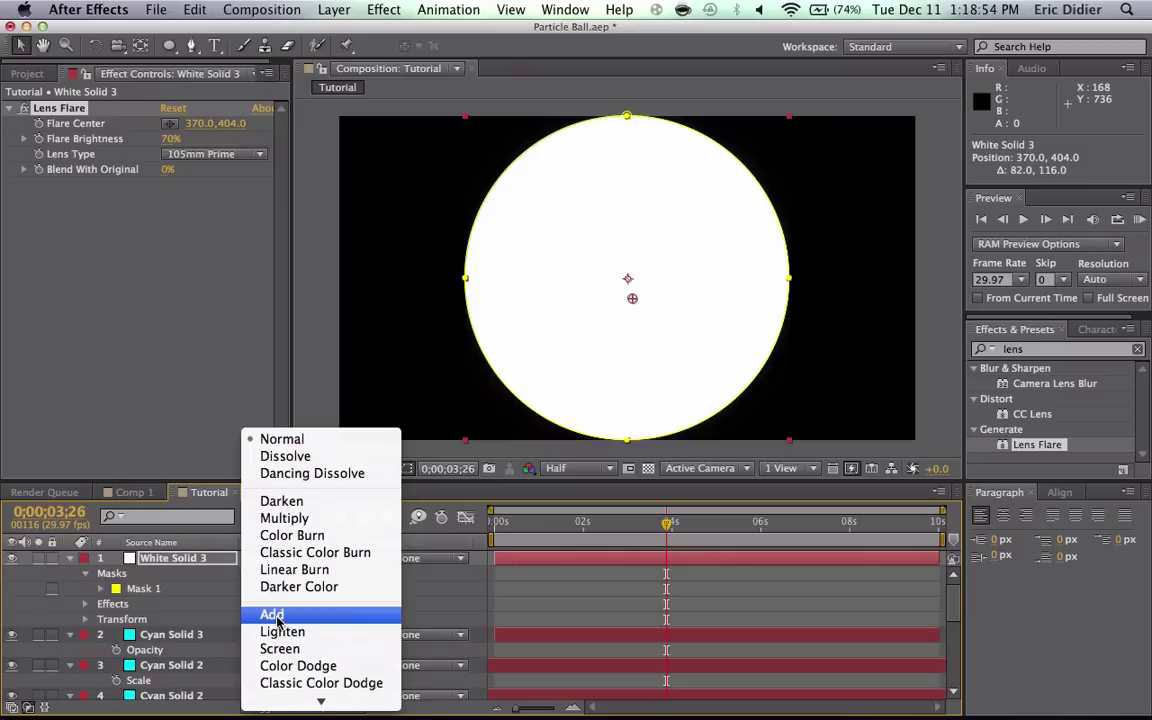
{"action": "left_click", "coordinate": [278, 617]}
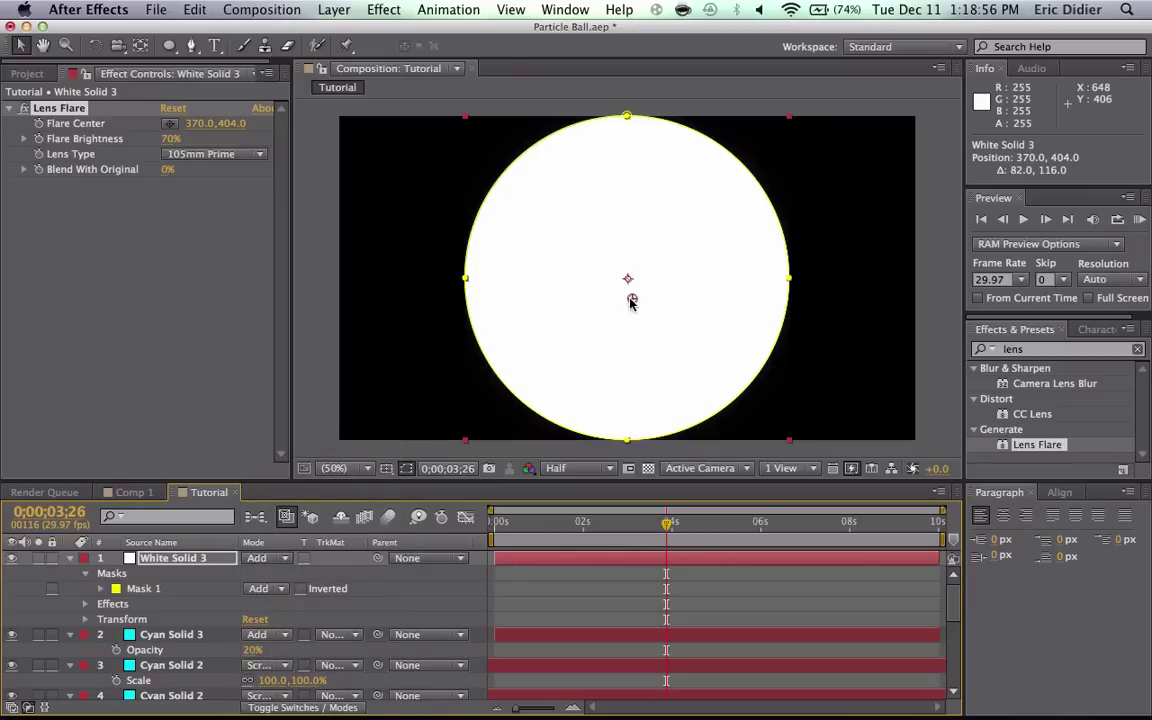
{"action": "left_click", "coordinate": [265, 558]}
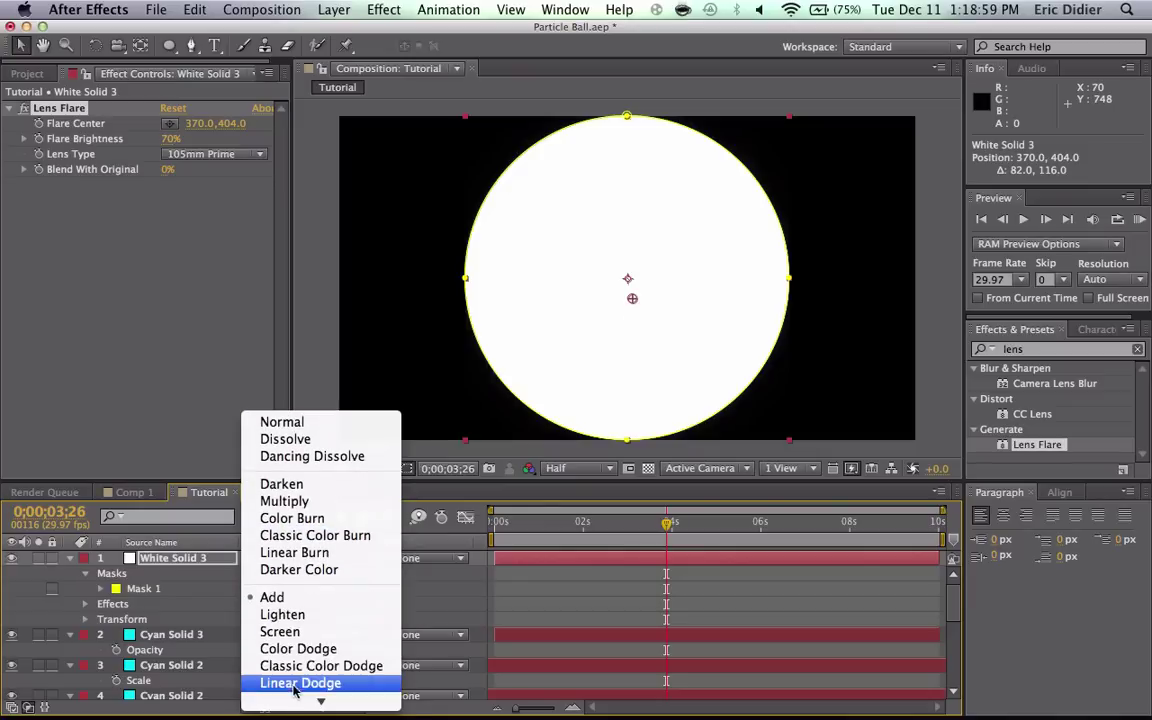
{"action": "left_click", "coordinate": [280, 631]}
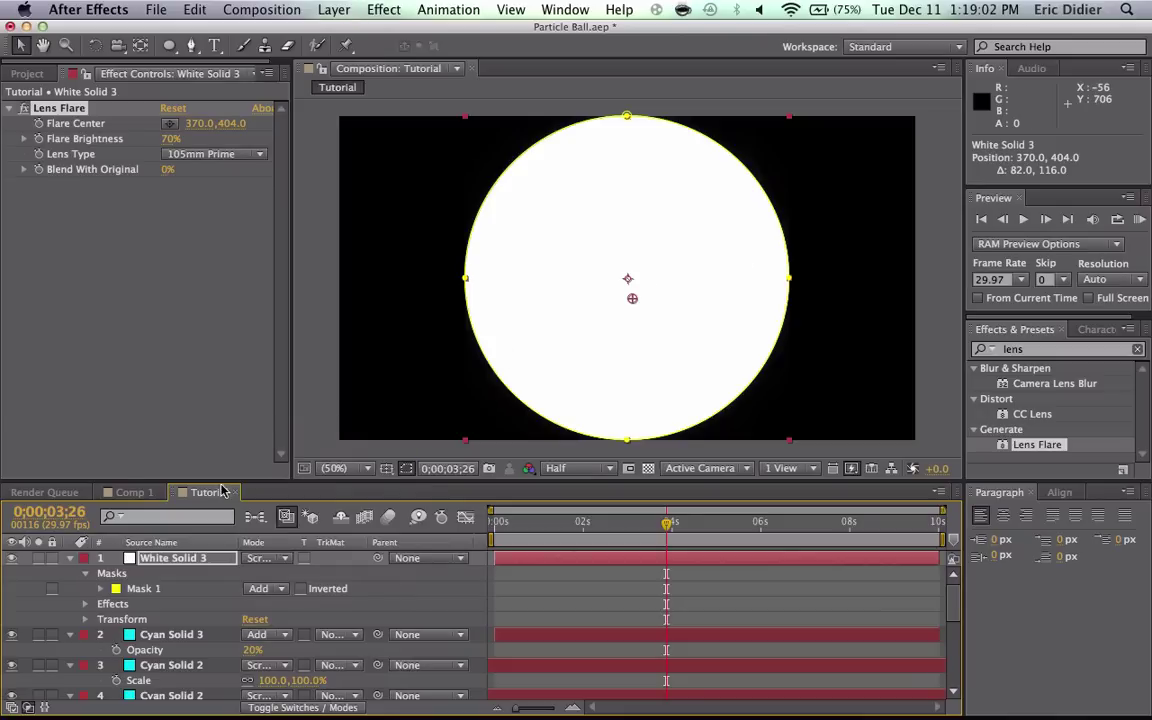
{"action": "left_click", "coordinate": [82, 110]}
{"action": "key", "text": "Delete"}
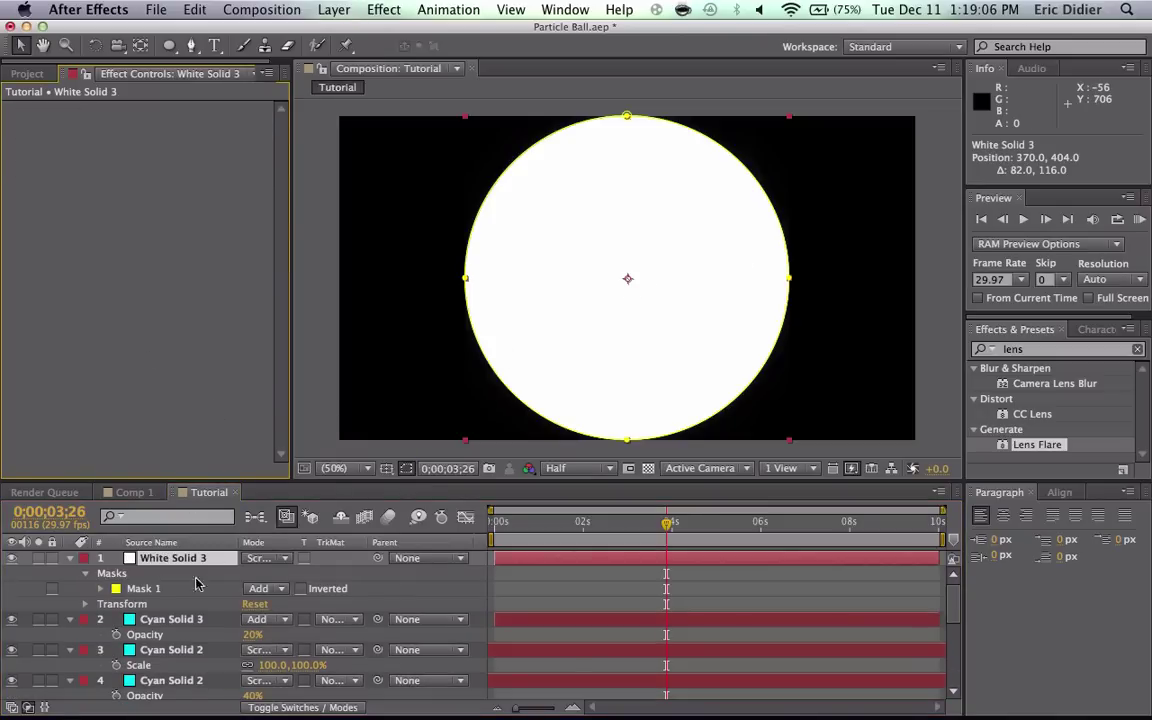
{"action": "left_click", "coordinate": [12, 558]}
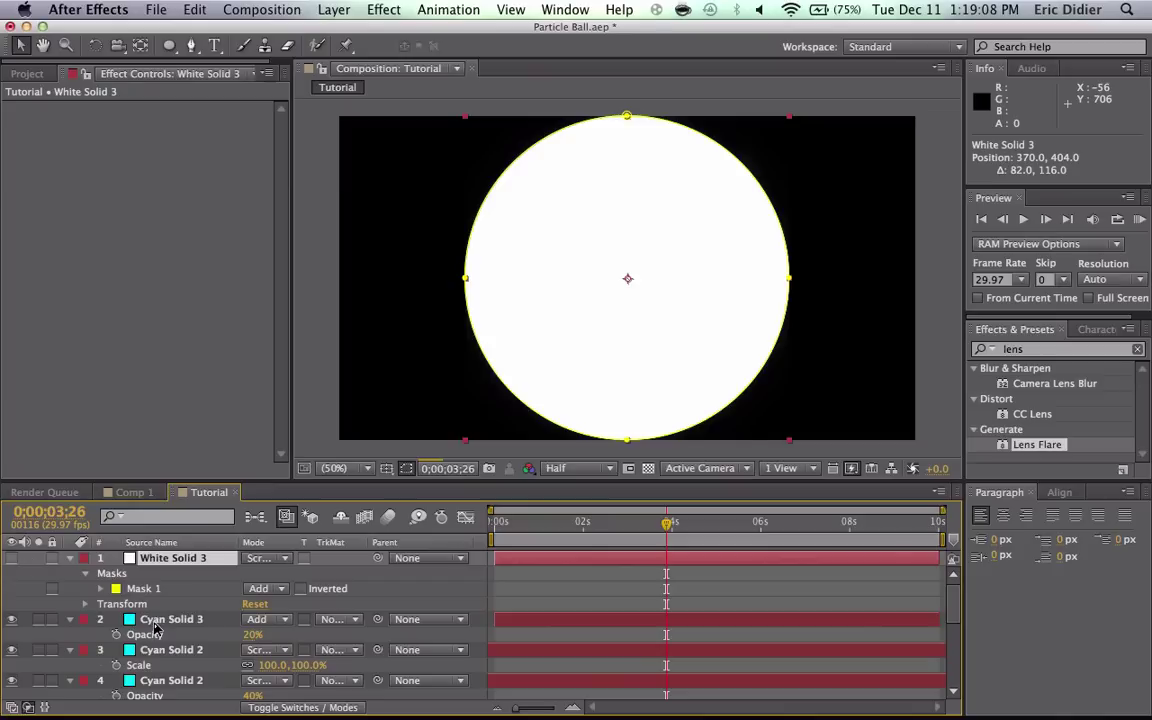
Step: Try a brighter 50-300mm Zoom lens flare on Cyan Solid 3, then delete it
{"action": "left_click", "coordinate": [150, 620]}
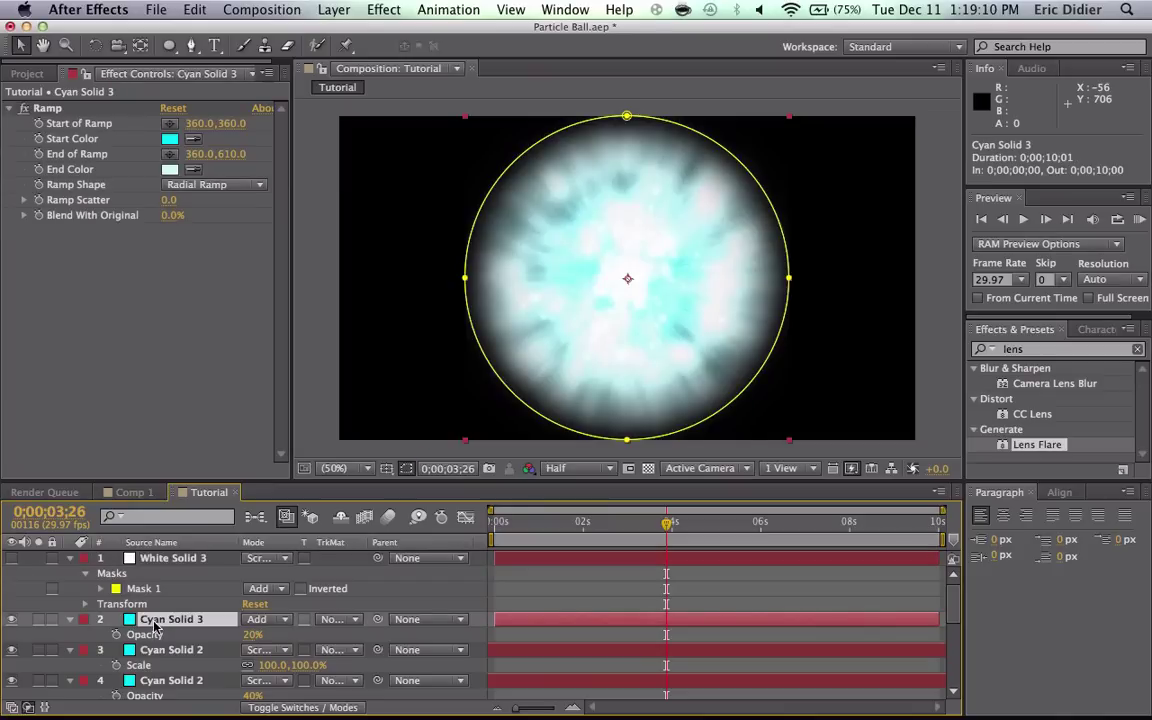
{"action": "key", "text": "super+alt+shift+e"}
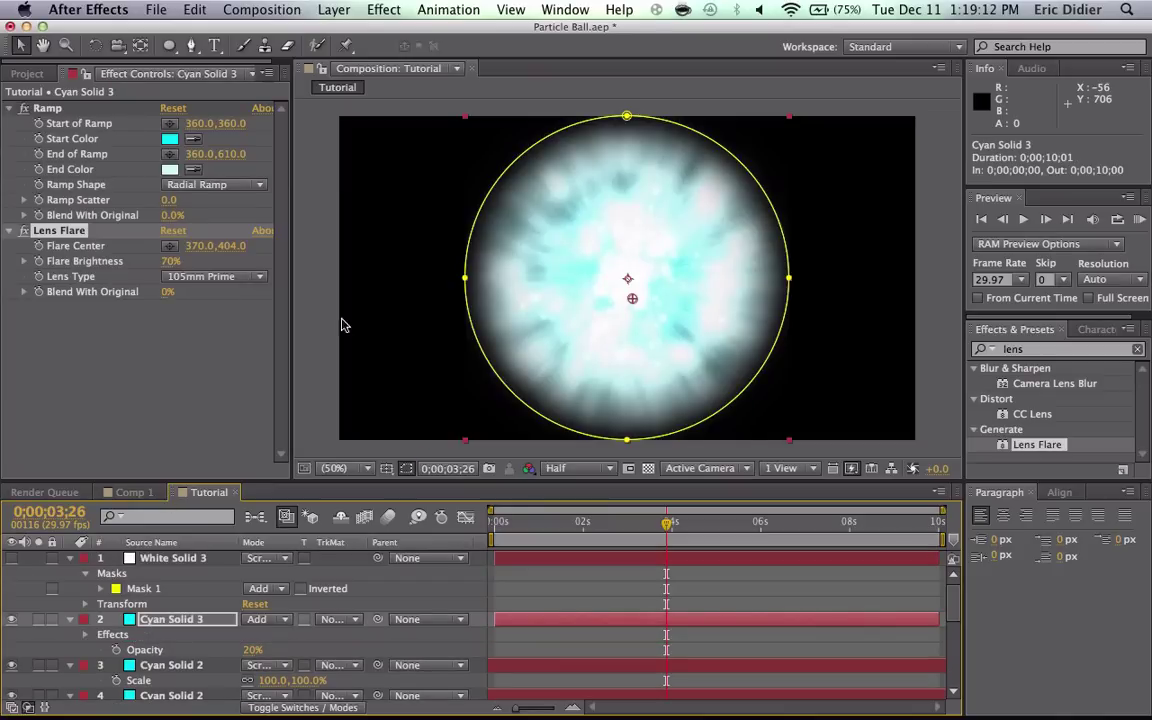
{"action": "left_click_drag", "start_coordinate": [172, 261], "coordinate": [249, 259]}
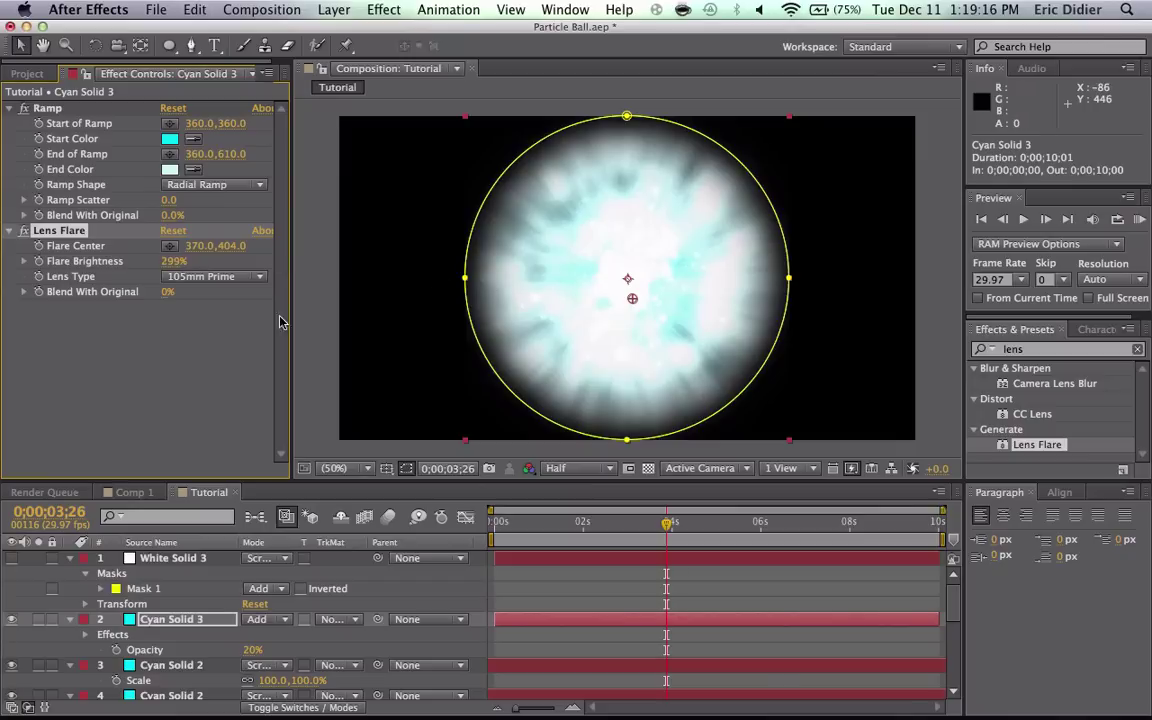
{"action": "left_click", "coordinate": [206, 277]}
{"action": "left_click", "coordinate": [206, 293]}
{"action": "left_click", "coordinate": [90, 232]}
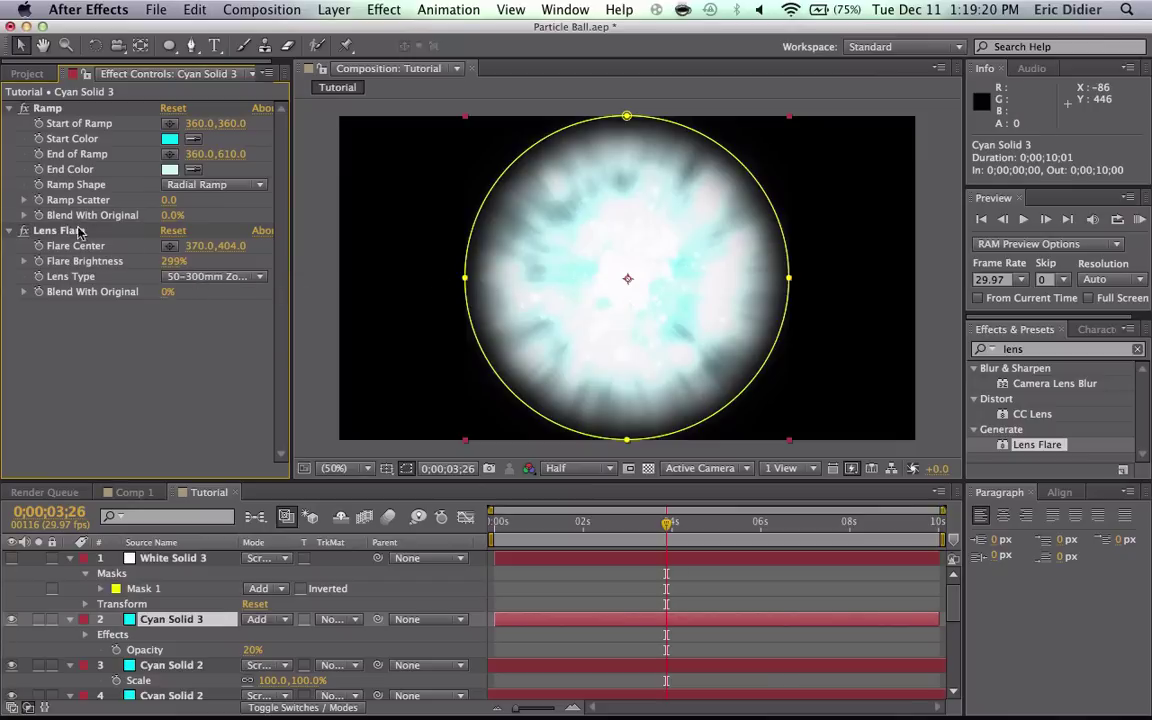
{"action": "left_click", "coordinate": [72, 232]}
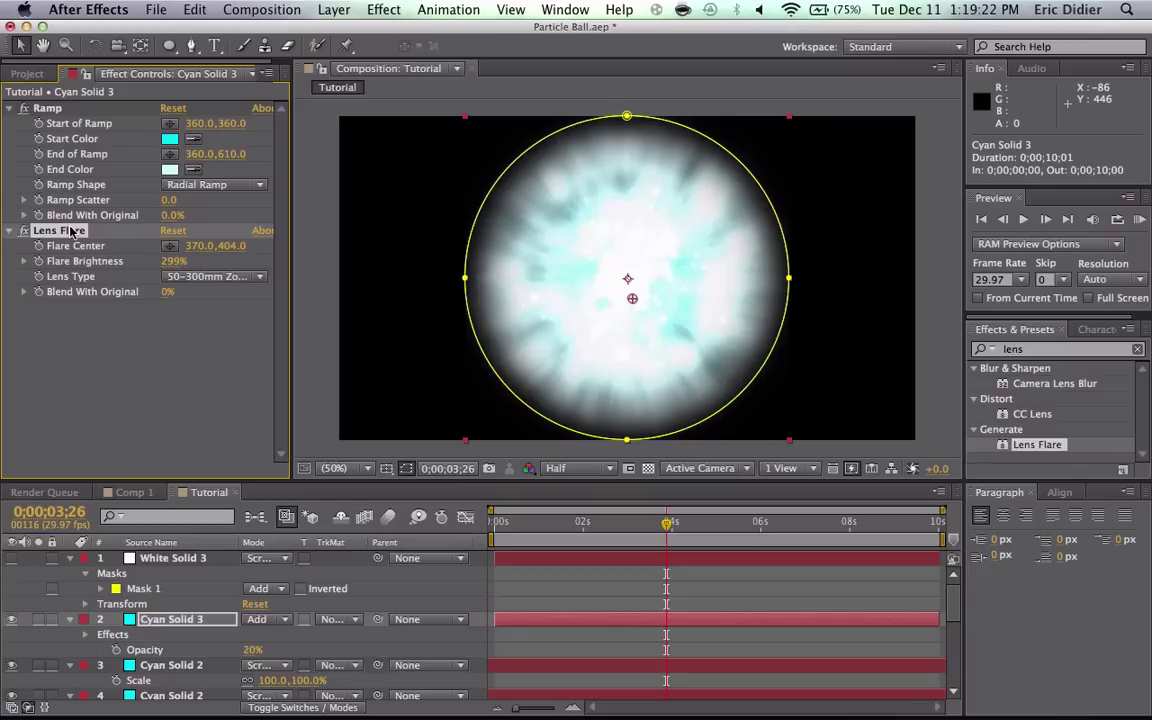
{"action": "key", "text": "Delete"}
Step: Give Cyan Solid 2 a 105mm Prime lens flare at 93% brightness, centred at 294,134
{"action": "left_click", "coordinate": [165, 665]}
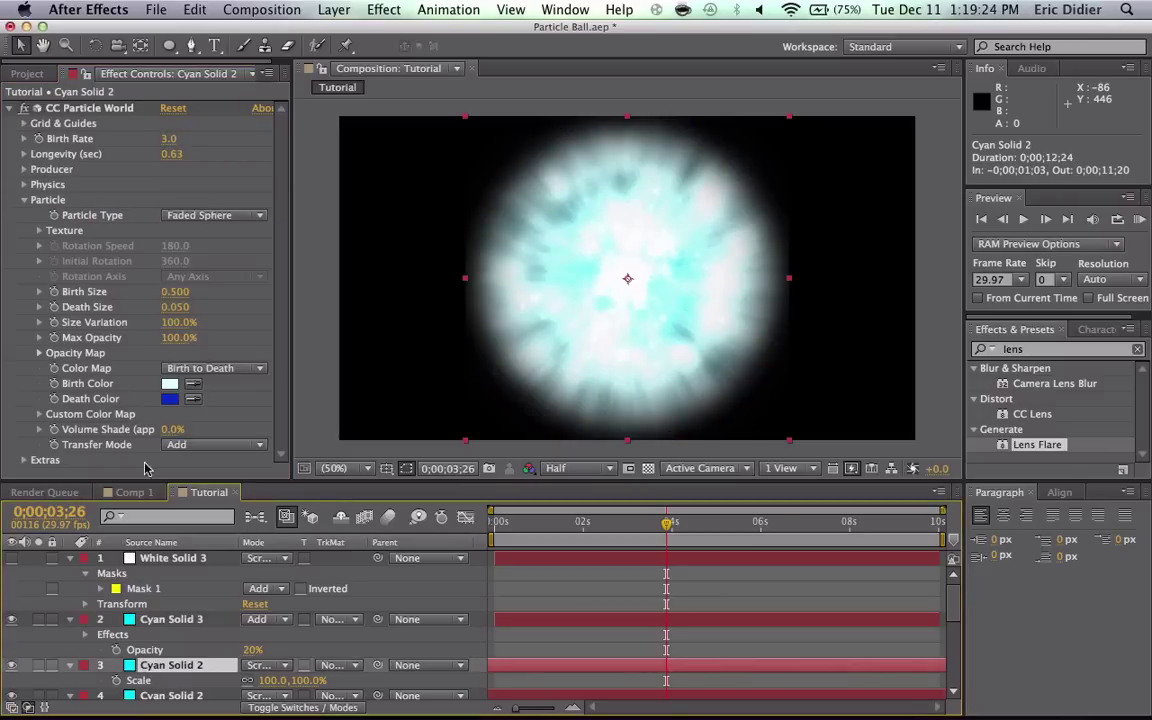
{"action": "key", "text": "super+v"}
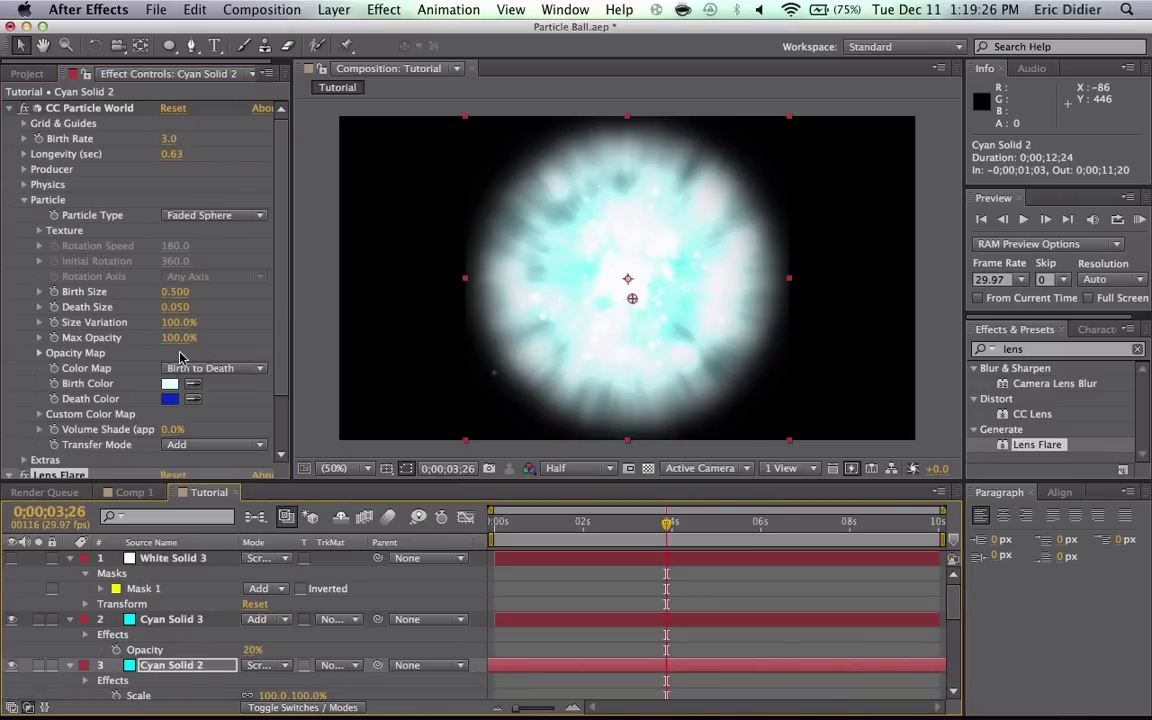
{"action": "scroll", "coordinate": [180, 357], "scroll_direction": "down", "scroll_amount": 3}
{"action": "left_click_drag", "start_coordinate": [173, 439], "coordinate": [118, 440]}
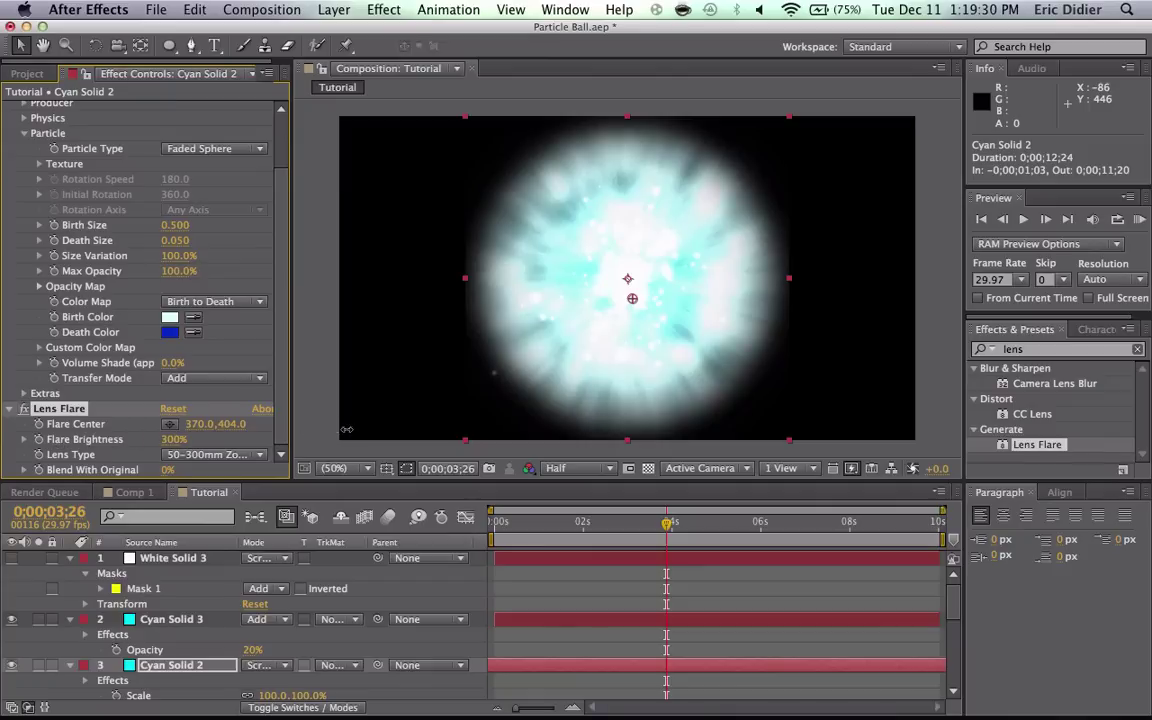
{"action": "left_click_drag", "start_coordinate": [346, 430], "coordinate": [134, 461]}
{"action": "left_click", "coordinate": [190, 456]}
{"action": "left_click", "coordinate": [190, 506]}
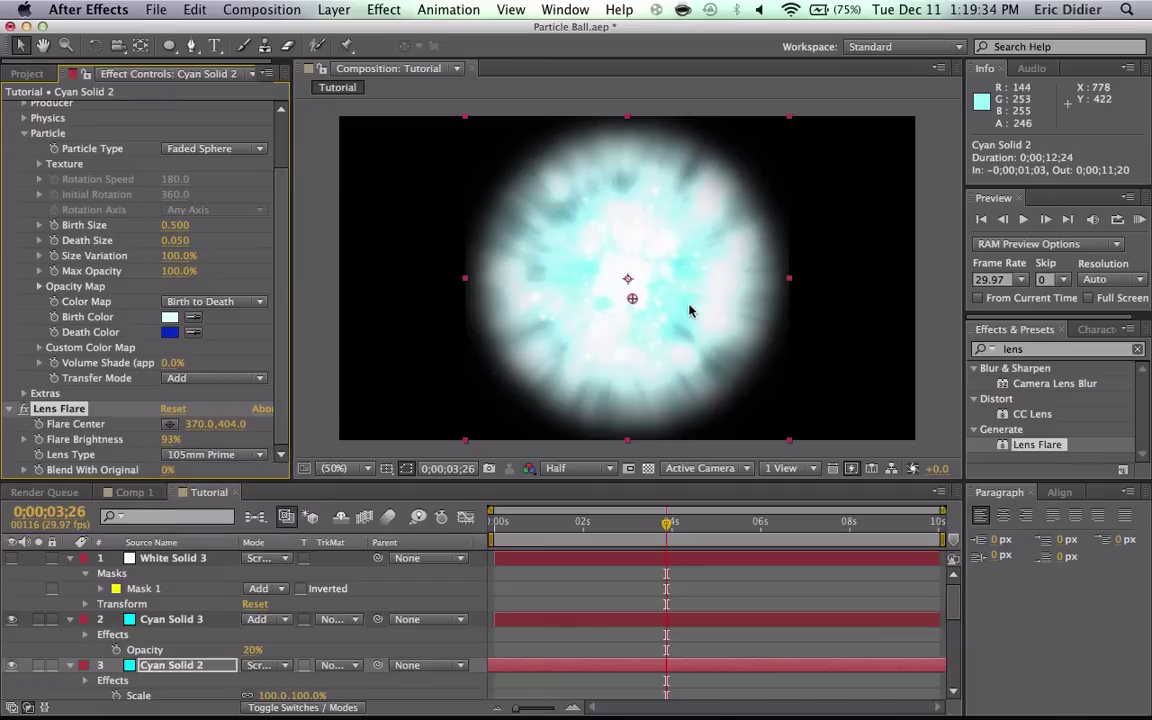
{"action": "left_click_drag", "start_coordinate": [638, 300], "coordinate": [598, 177]}
Step: Delete the Lens Flare effect from Cyan Solid 2 and create a new adjustment layer
{"action": "left_click", "coordinate": [47, 413]}
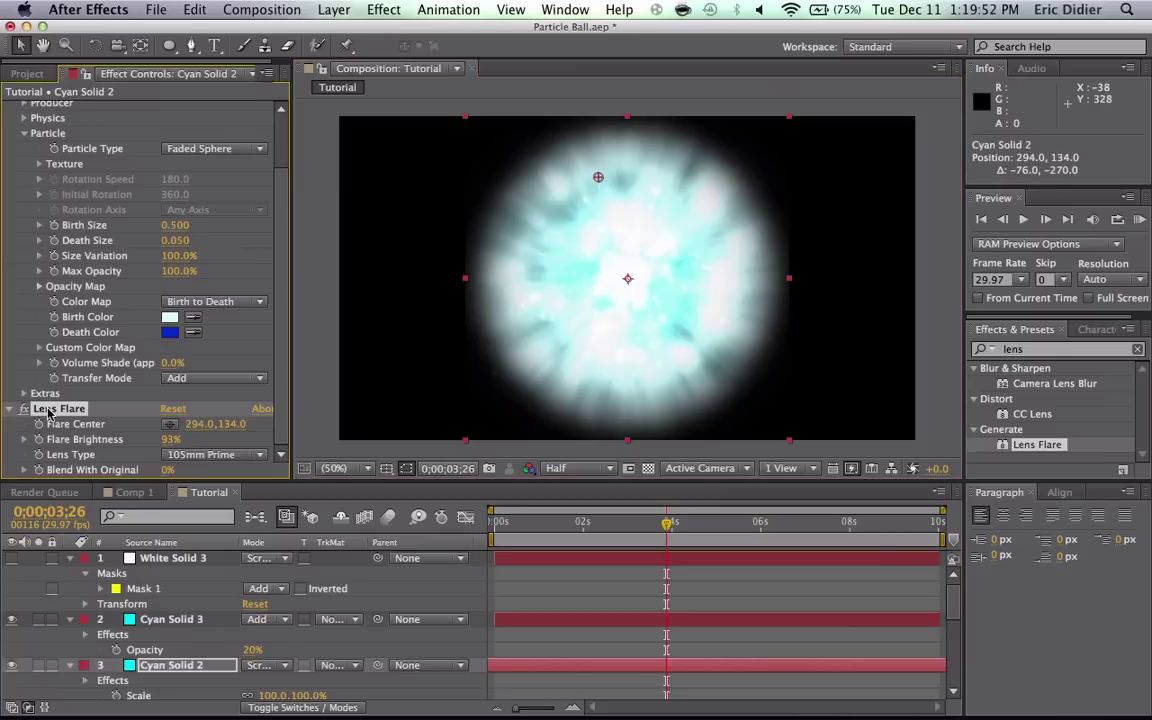
{"action": "key", "text": "Delete"}
{"action": "key", "text": "super+alt+y"}
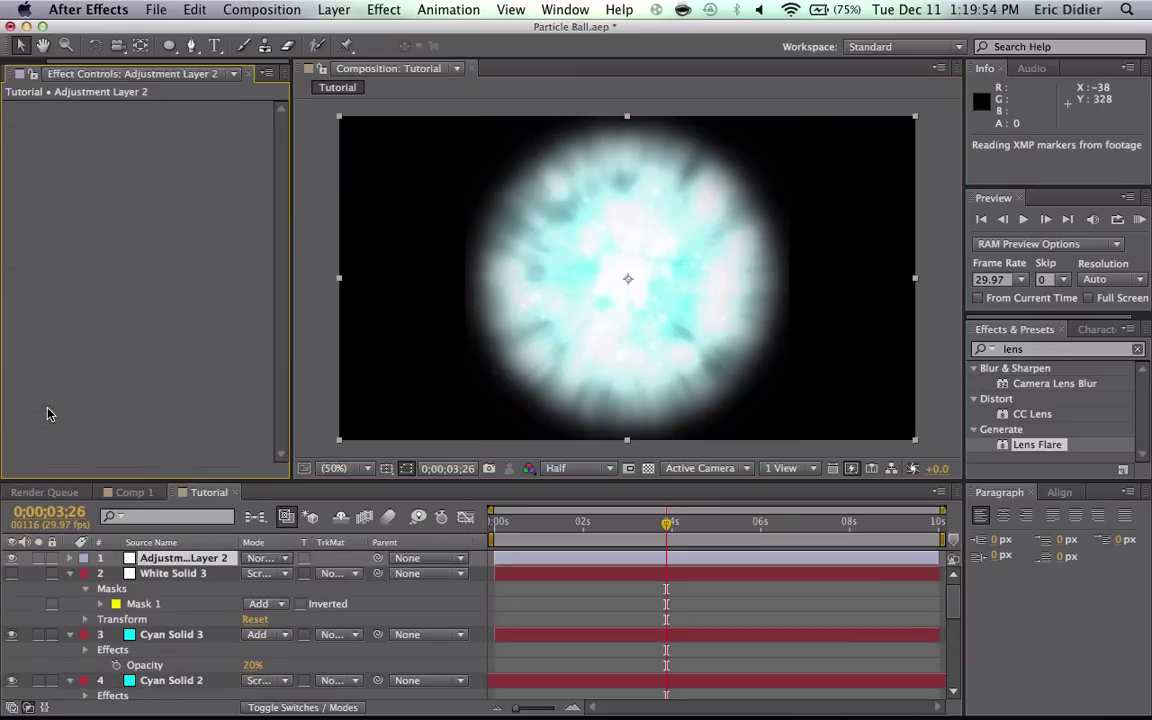
Step: Apply the Looks effect to the adjustment layer and open it in Magic Bullet Looks
{"action": "left_click", "coordinate": [1036, 350]}
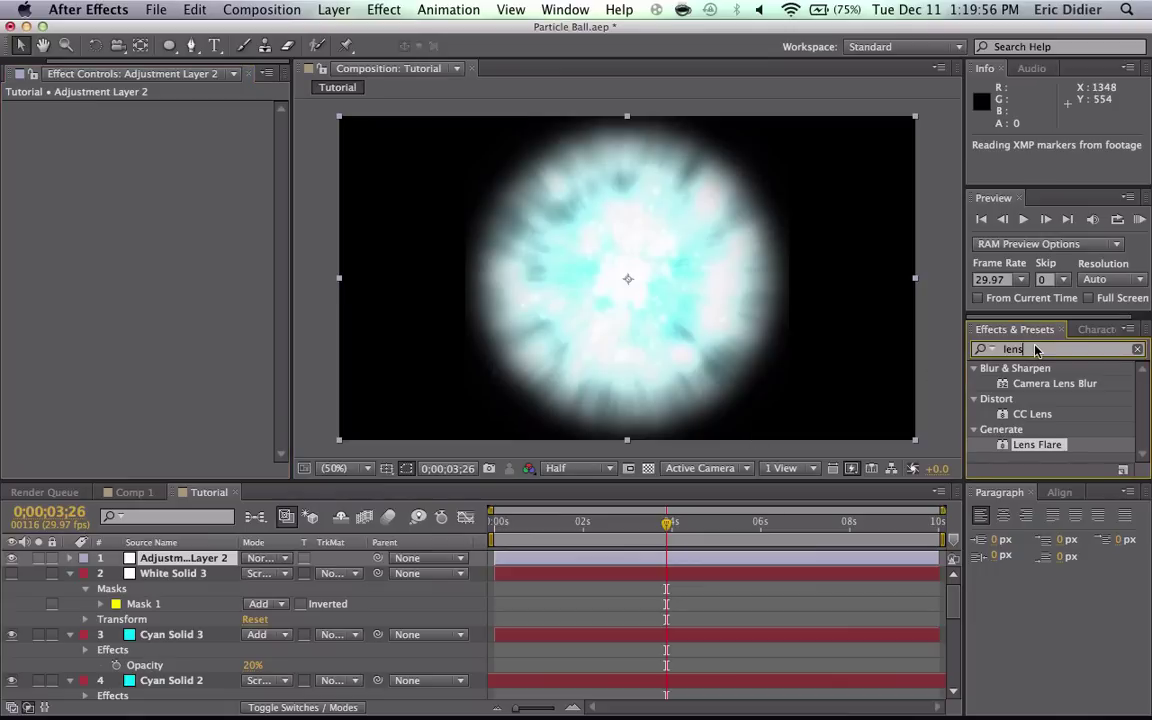
{"action": "type", "text": "looks"}
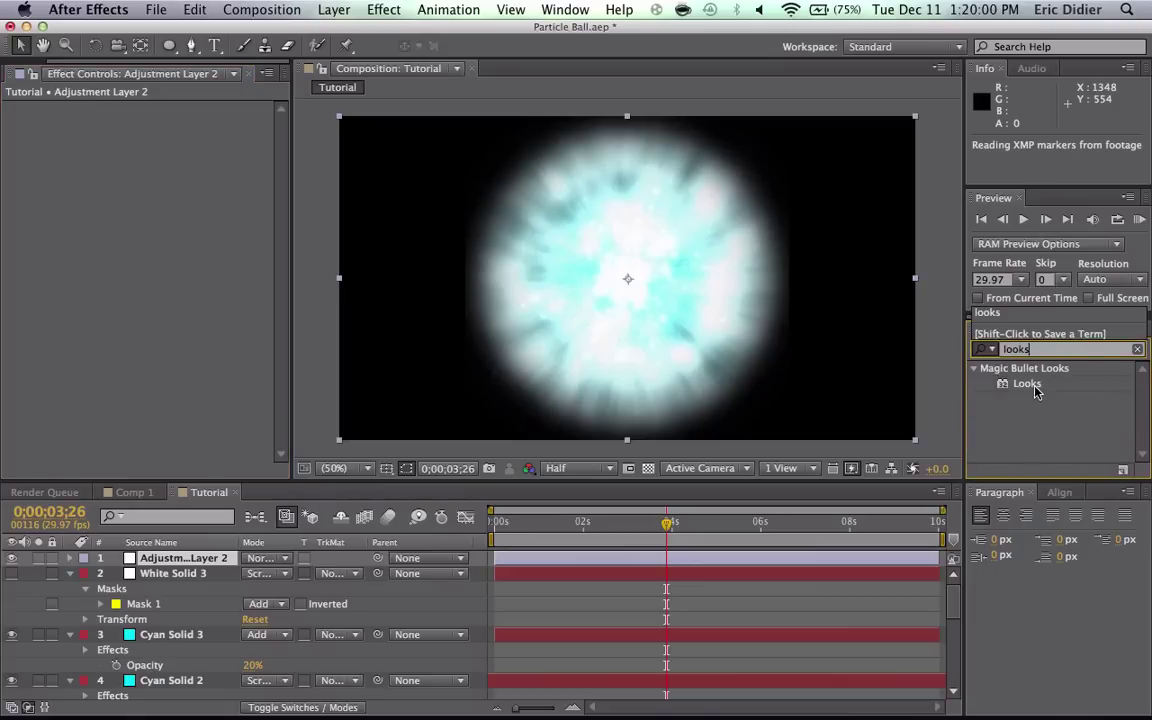
{"action": "left_click_drag", "start_coordinate": [1027, 383], "coordinate": [240, 287]}
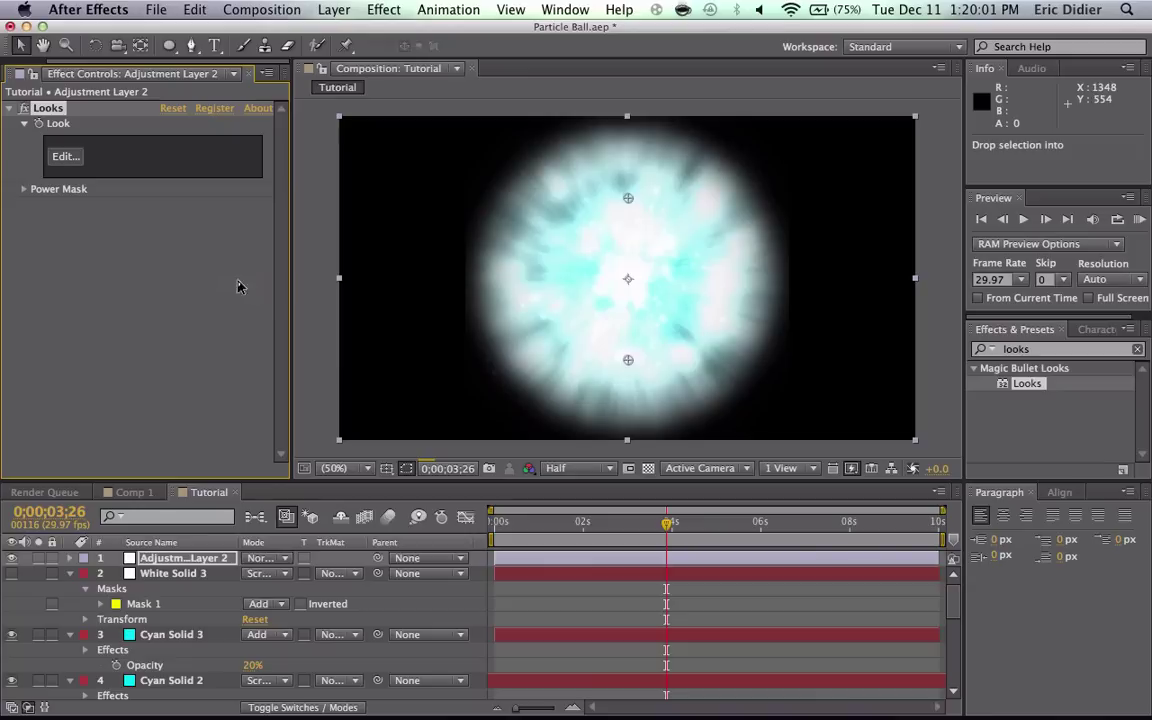
{"action": "left_click", "coordinate": [66, 158]}
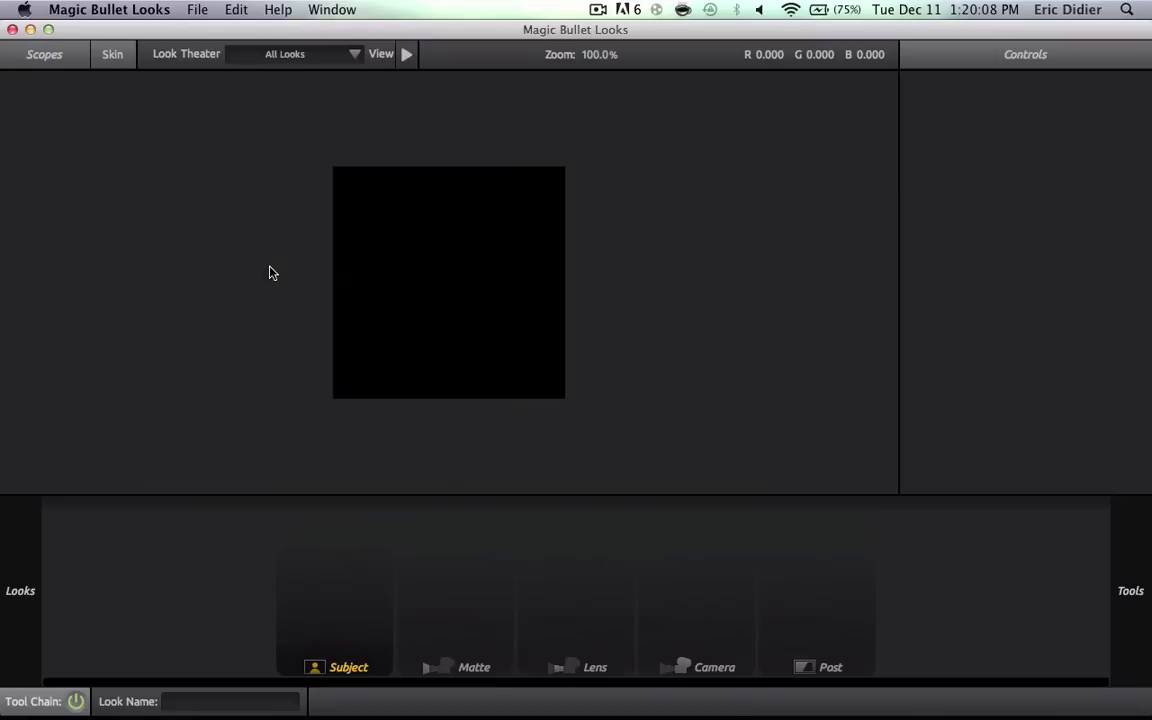
Step: Add Pop to the Post stage and raise its amount to about 12%
{"action": "mouse_move", "coordinate": [1121, 627]}
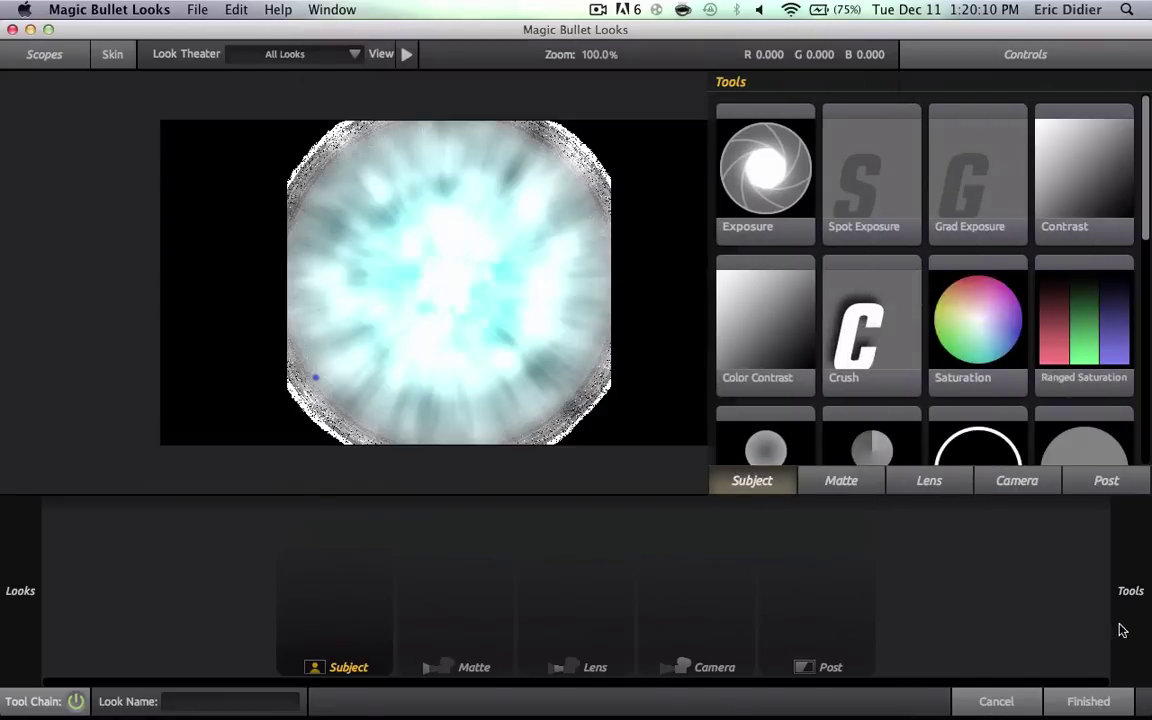
{"action": "scroll", "coordinate": [1016, 334], "scroll_direction": "down", "scroll_amount": 10}
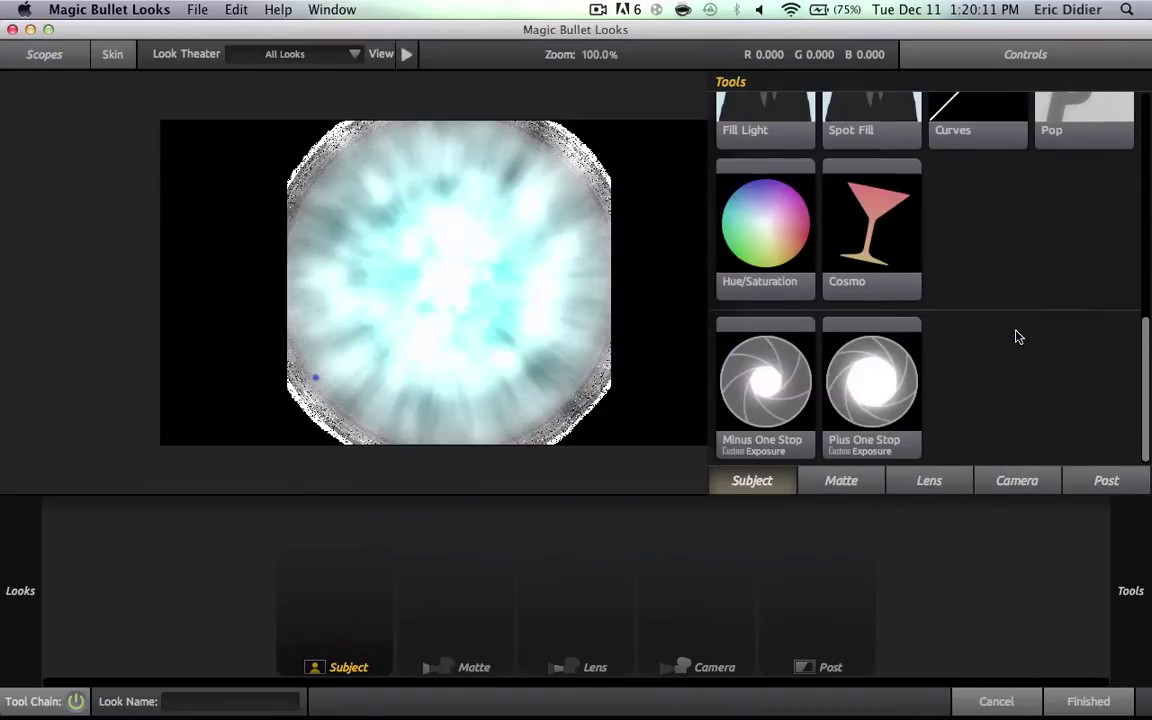
{"action": "left_click", "coordinate": [1104, 479]}
{"action": "scroll", "coordinate": [855, 312], "scroll_direction": "down", "scroll_amount": 3}
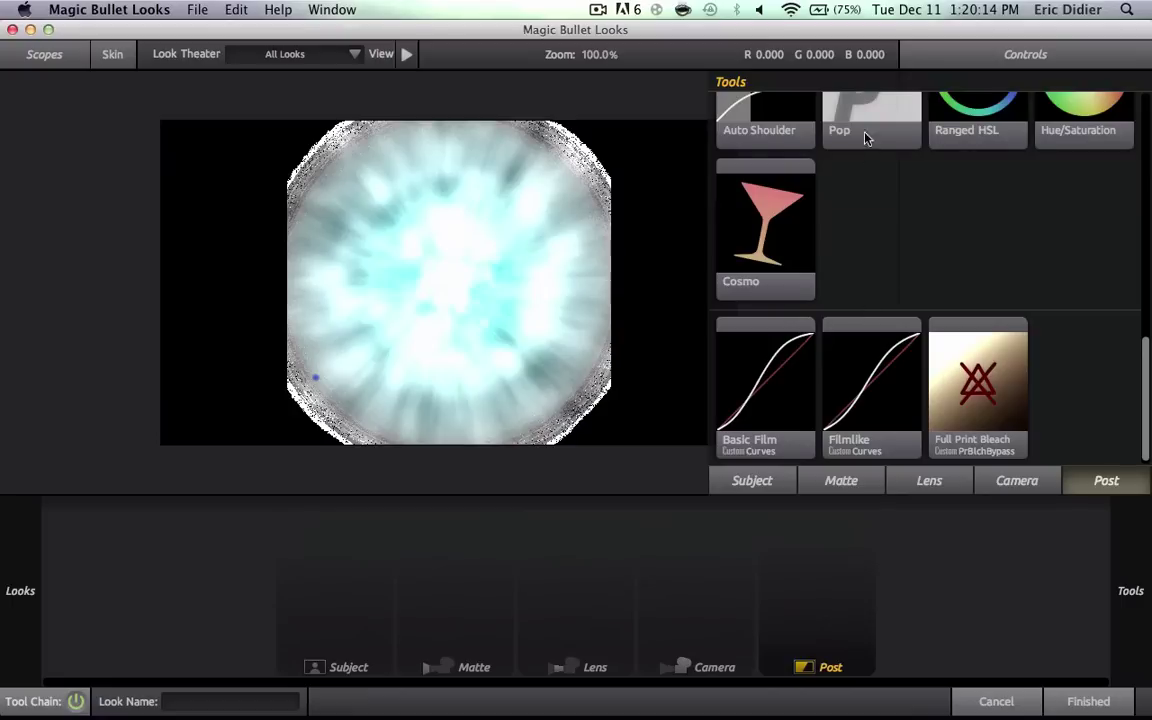
{"action": "left_click_drag", "start_coordinate": [864, 129], "coordinate": [849, 640]}
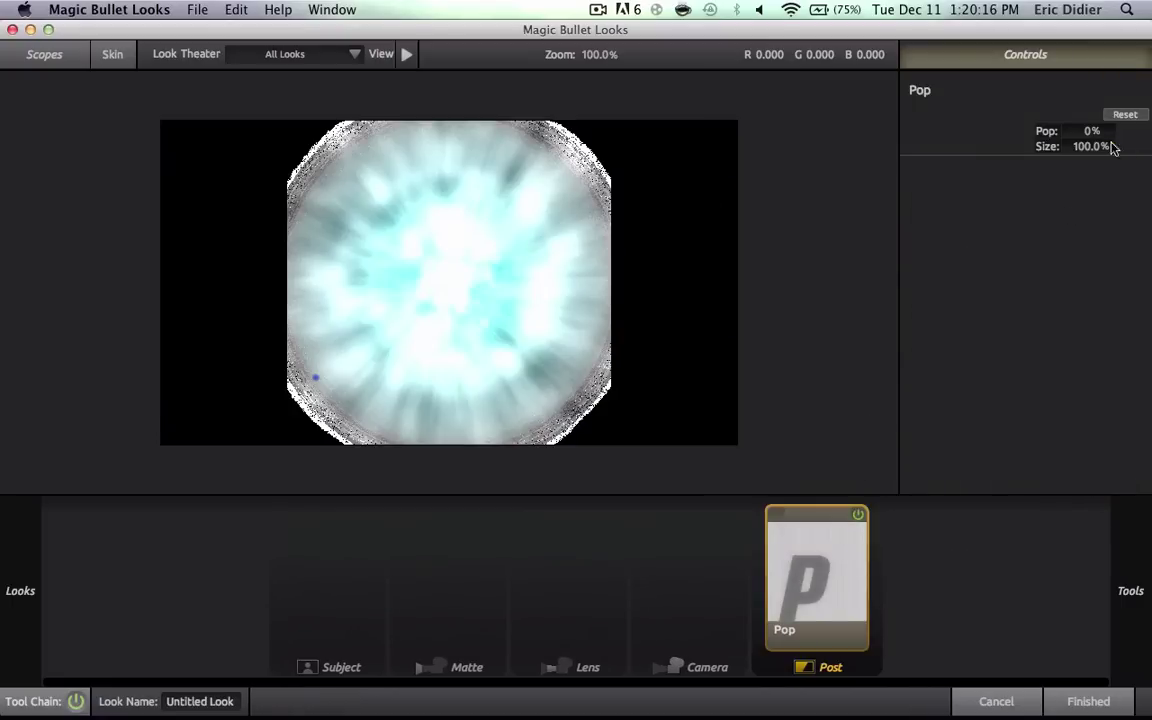
{"action": "left_click_drag", "start_coordinate": [1000, 131], "coordinate": [1035, 131]}
Step: Add Filmlike curves before Pop in the Post stage and apply the look
{"action": "mouse_move", "coordinate": [1147, 553]}
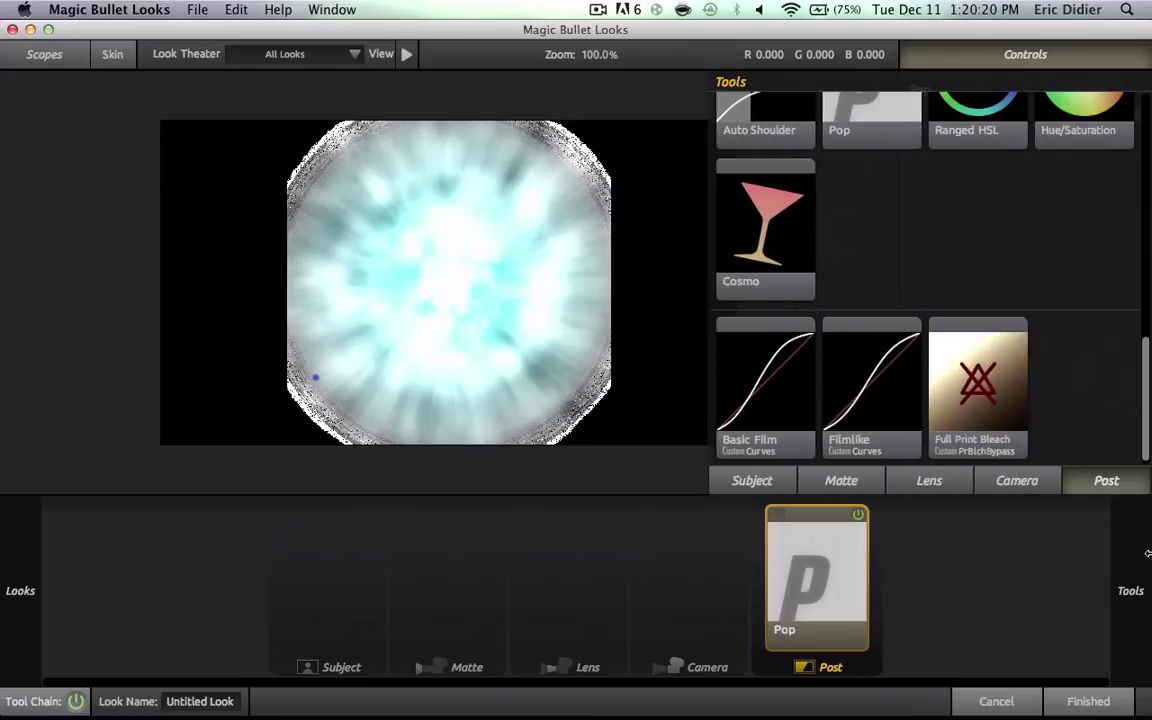
{"action": "left_click_drag", "start_coordinate": [872, 385], "coordinate": [750, 580]}
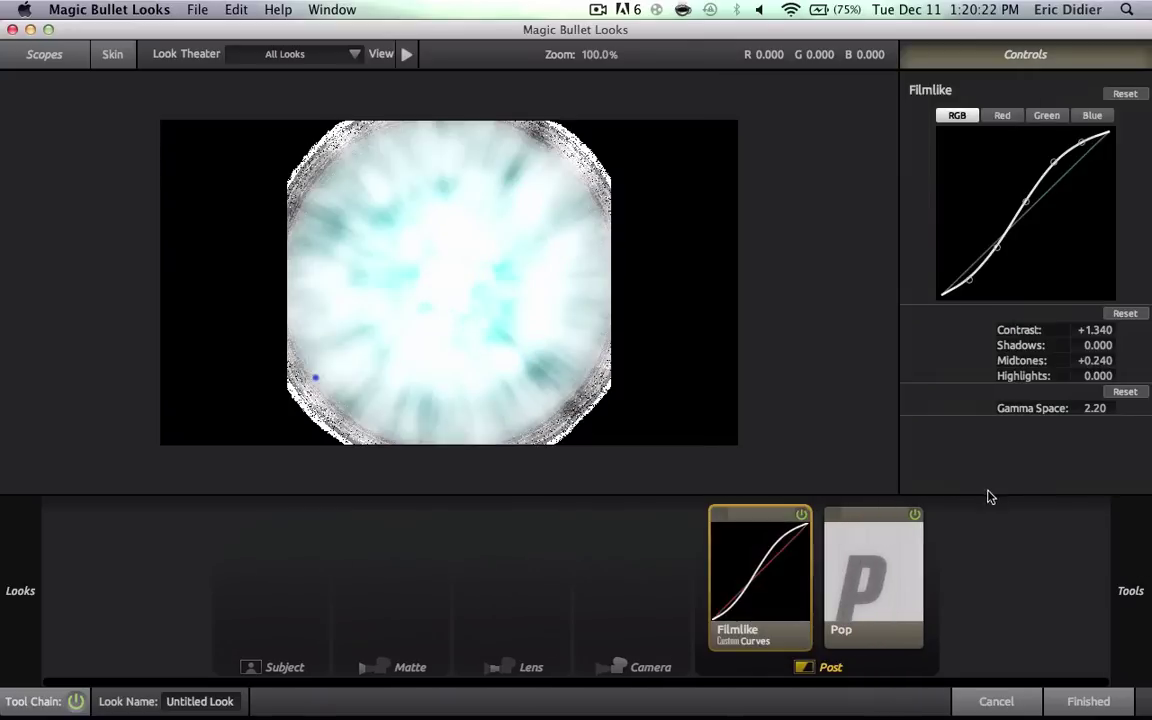
{"action": "left_click", "coordinate": [1087, 704]}
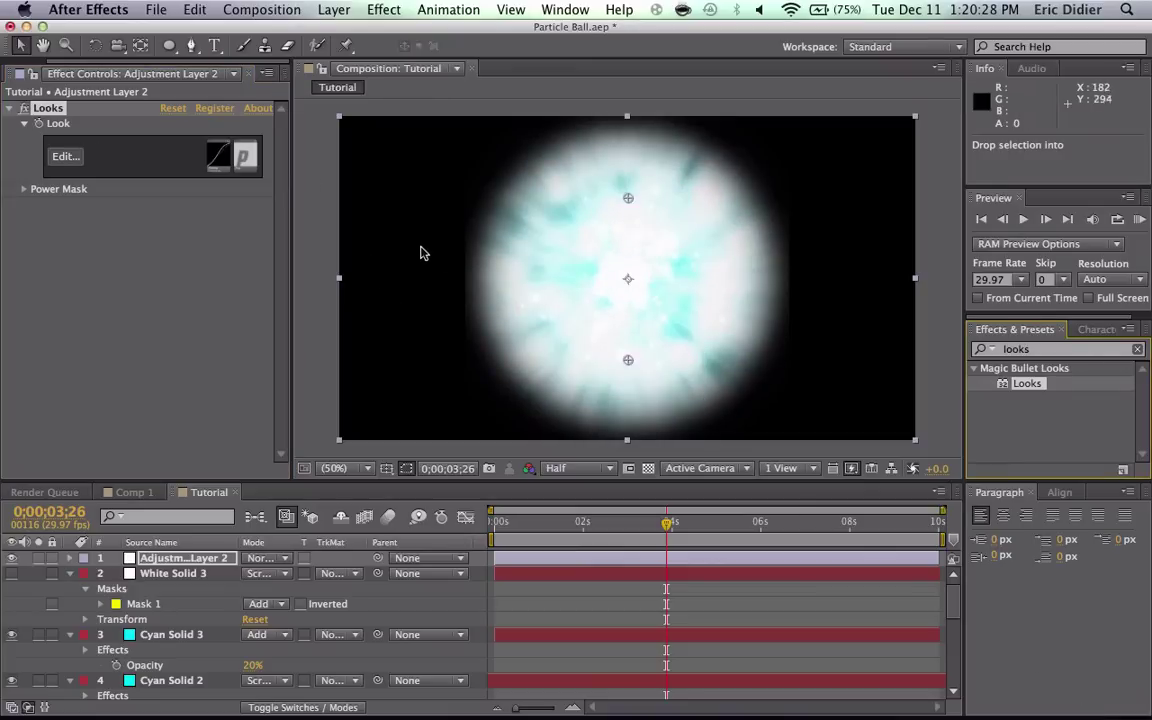
Step: Apply Levels after Looks on the adjustment layer and set its gamma to 0.81
{"action": "left_click", "coordinate": [1073, 349]}
{"action": "key", "text": "BackSpace"}
{"action": "type", "text": "lev"}
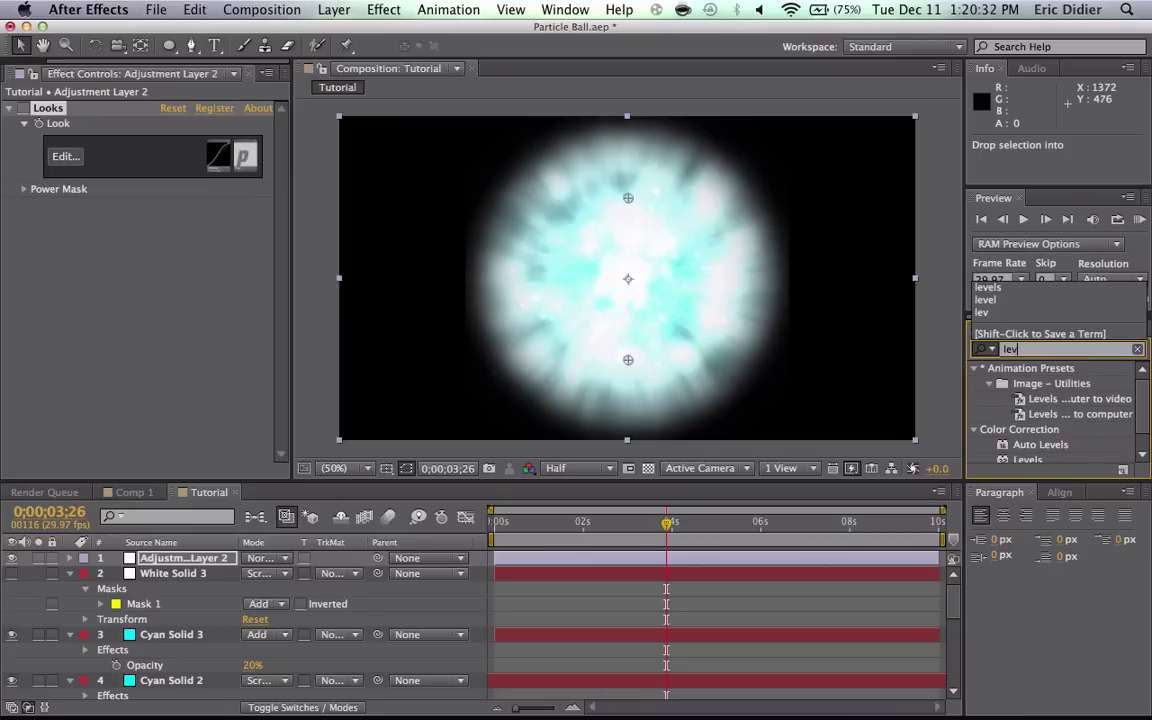
{"action": "type", "text": "els"}
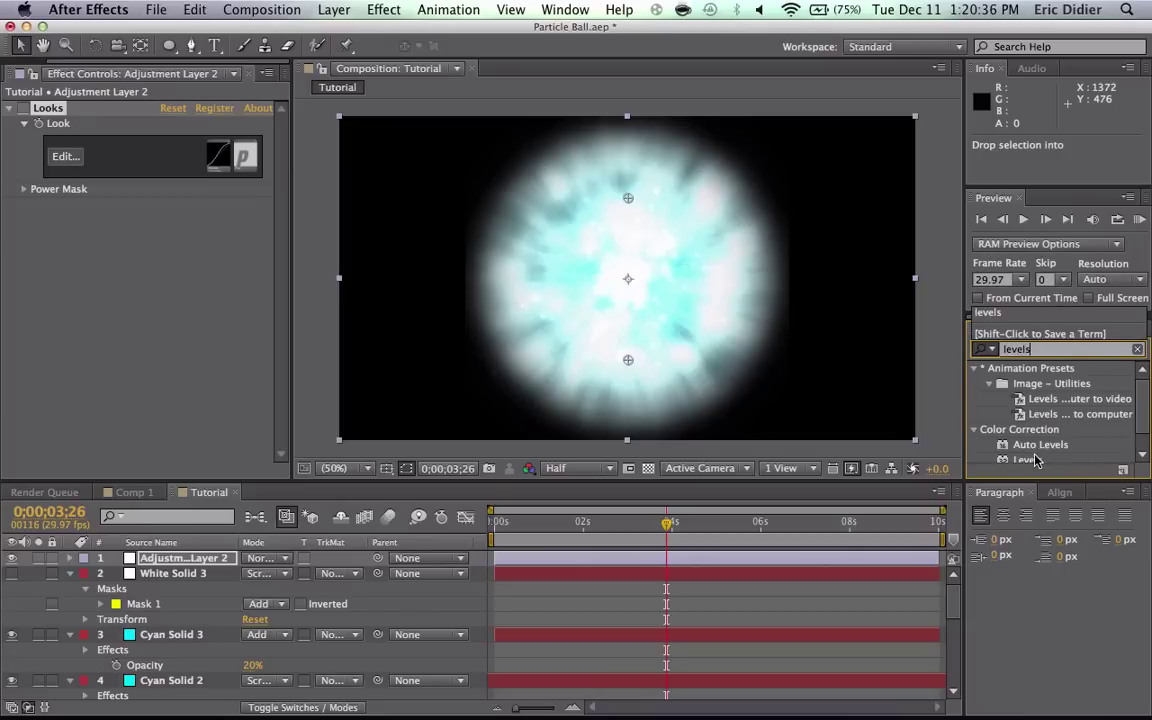
{"action": "left_click_drag", "start_coordinate": [1027, 459], "coordinate": [40, 340]}
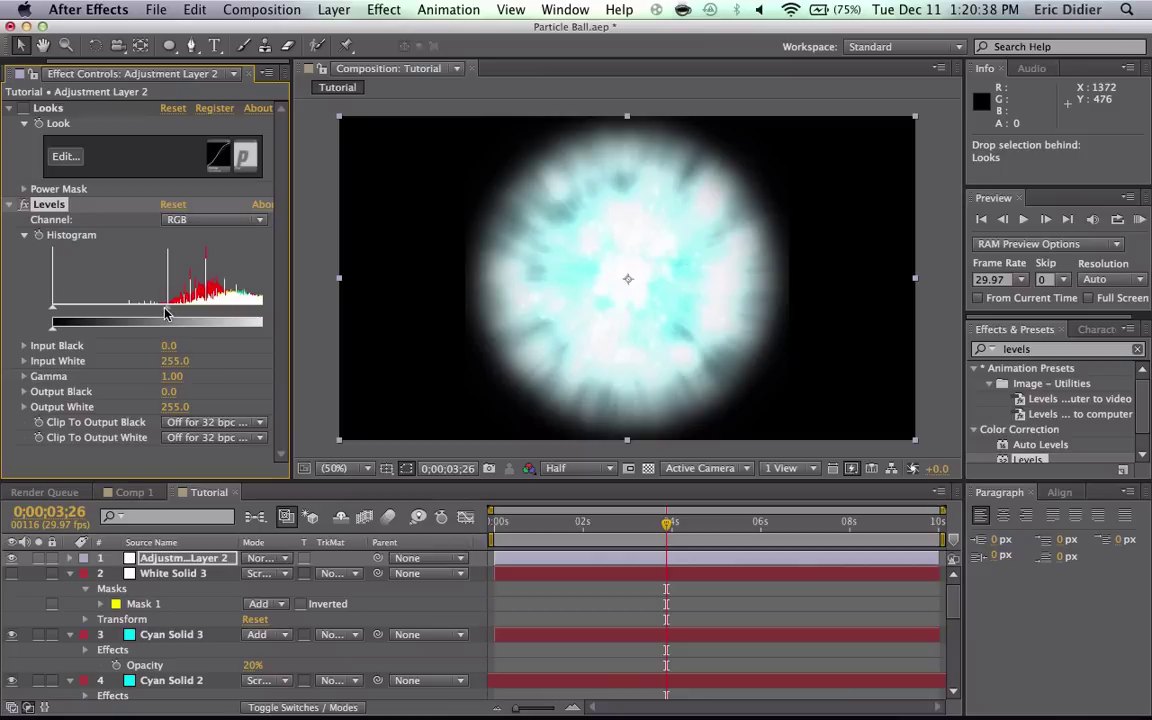
{"action": "mouse_move", "coordinate": [193, 314]}
{"action": "left_mouse_down"}
{"action": "mouse_move", "coordinate": [334, 322]}
{"action": "mouse_move", "coordinate": [15, 310]}
{"action": "mouse_move", "coordinate": [195, 307]}
{"action": "left_mouse_up"}
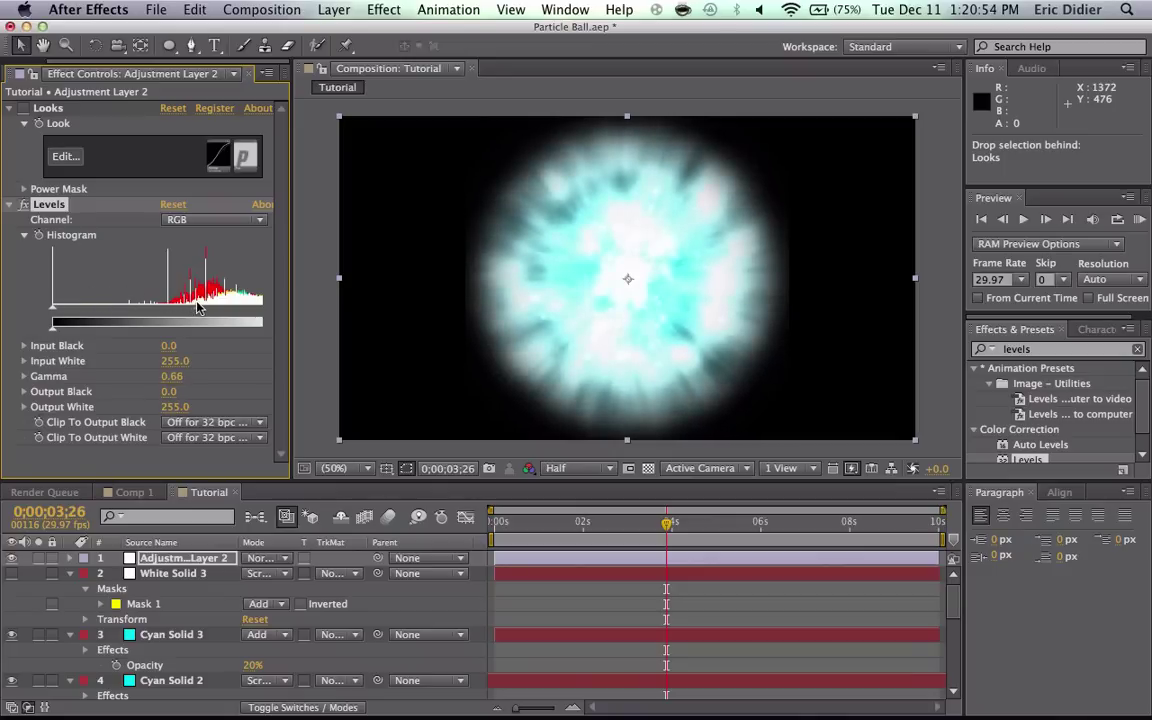
{"action": "left_click", "coordinate": [24, 110]}
{"action": "left_click", "coordinate": [24, 110]}
{"action": "left_click_drag", "start_coordinate": [198, 313], "coordinate": [182, 313]}
Step: Set the Levels Green channel gamma to 0.77, then preview from 1 to 3 seconds
{"action": "left_click", "coordinate": [180, 219]}
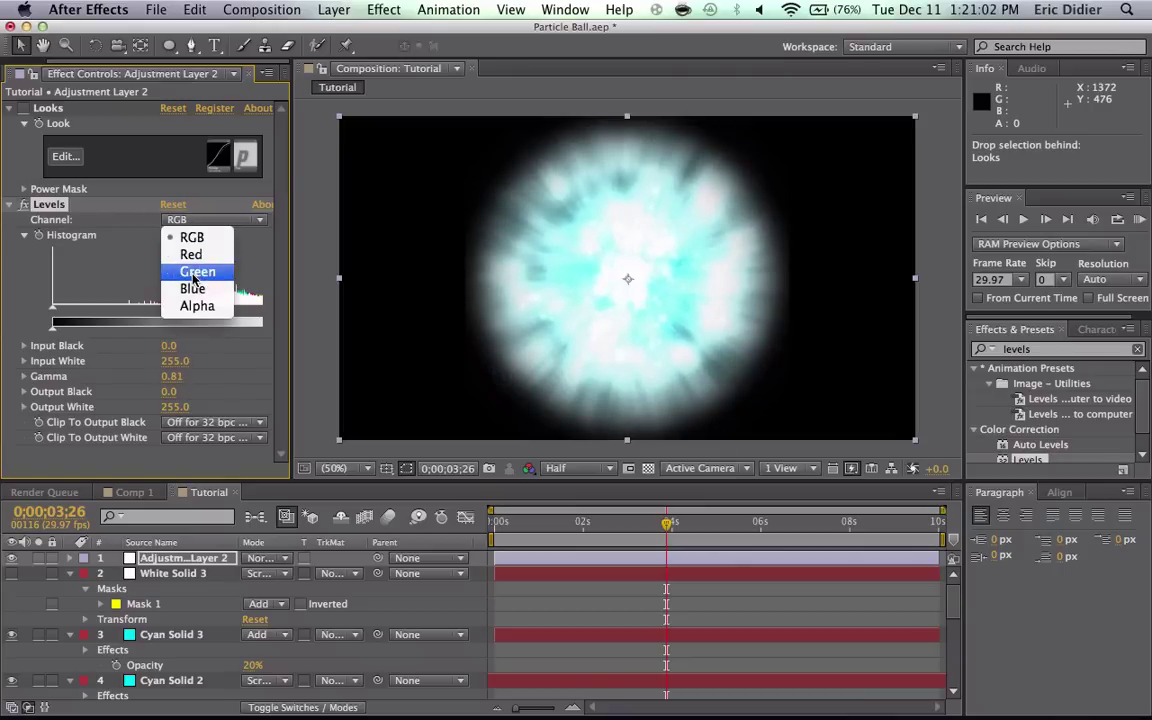
{"action": "left_click", "coordinate": [190, 265]}
{"action": "left_click_drag", "start_coordinate": [160, 307], "coordinate": [195, 314]}
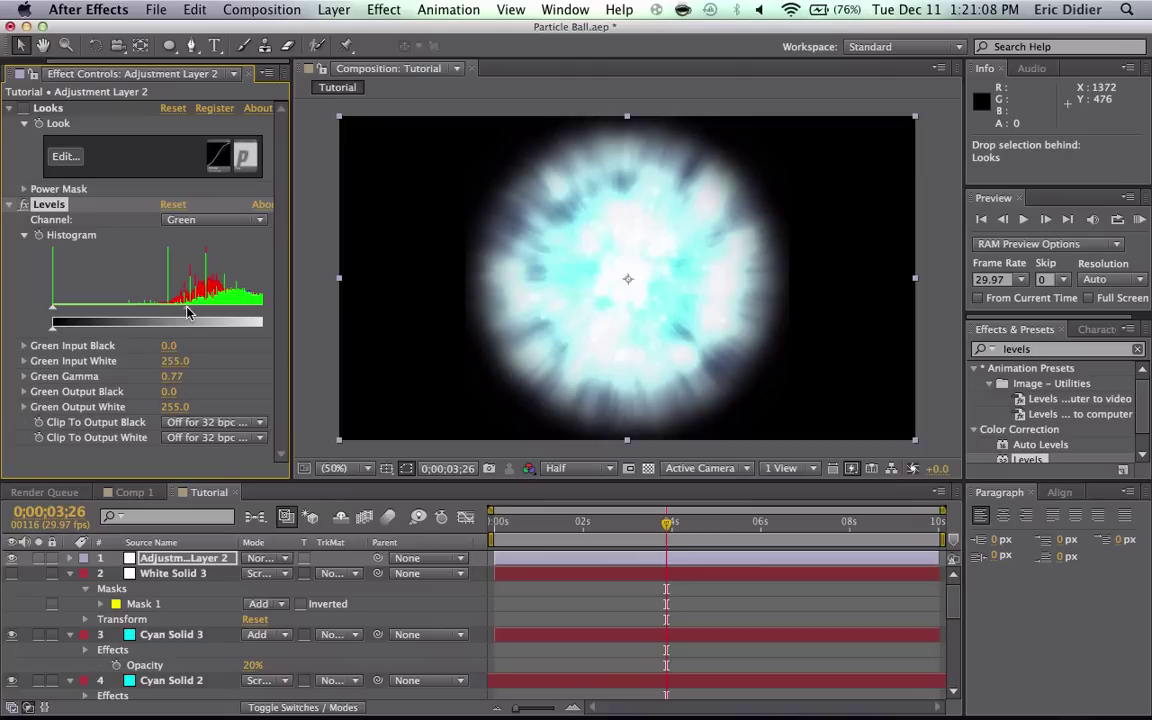
{"action": "left_click", "coordinate": [543, 530]}
{"action": "left_click_drag", "start_coordinate": [543, 533], "coordinate": [643, 542]}
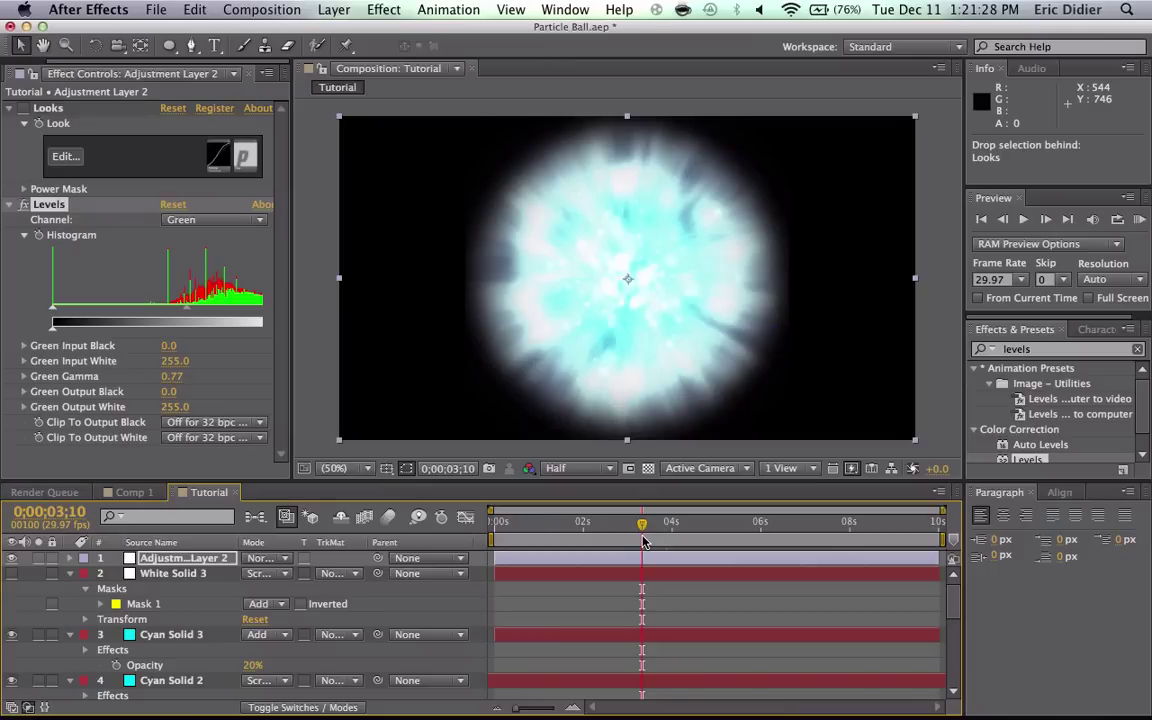
Step: Scrub the timeline to preview the graded energy ball, stopping at 0;00;04;27
{"action": "left_click_drag", "start_coordinate": [647, 530], "coordinate": [712, 514]}
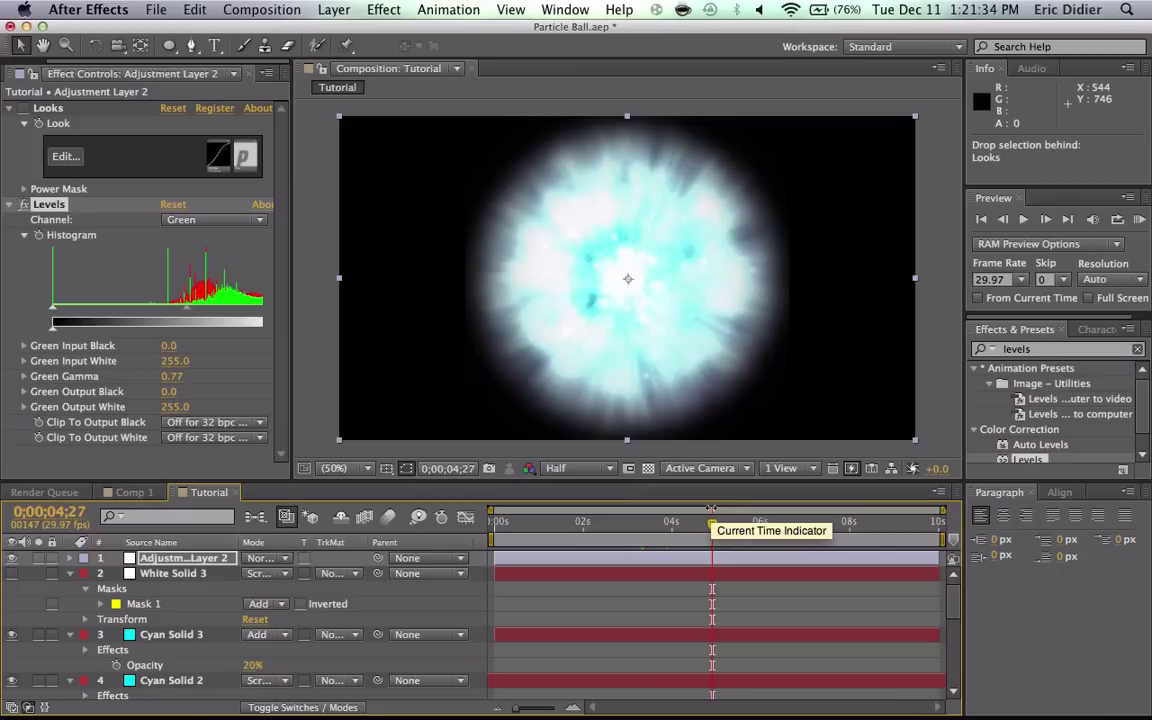